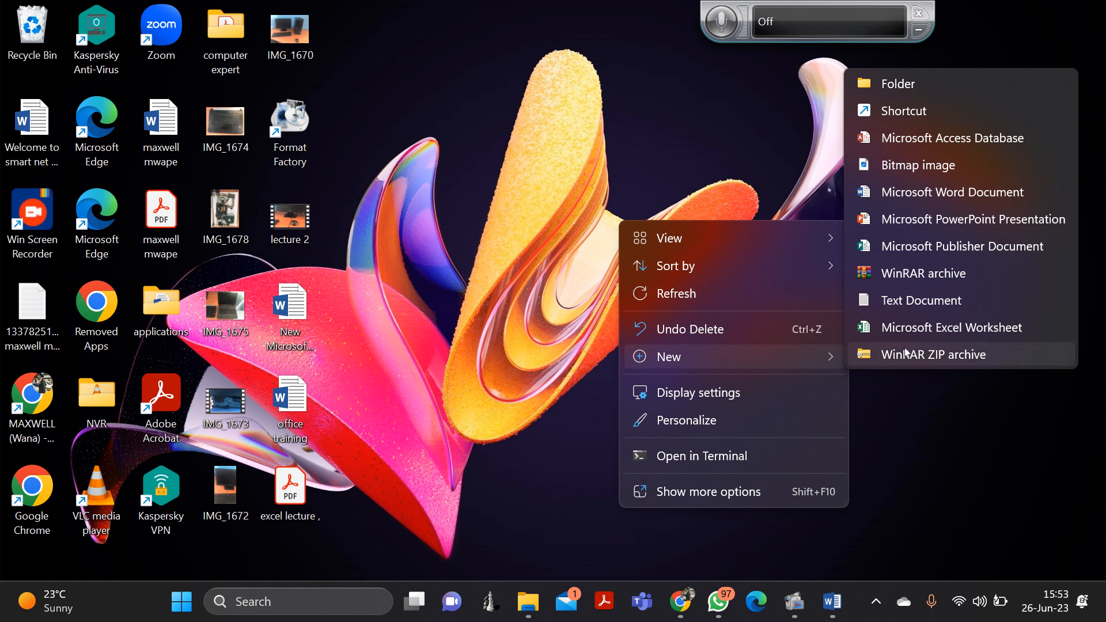
Create a new Microsoft Word document on the desktop and name it "lecture ms".
{"action": "left_click", "coordinate": [919, 192]}
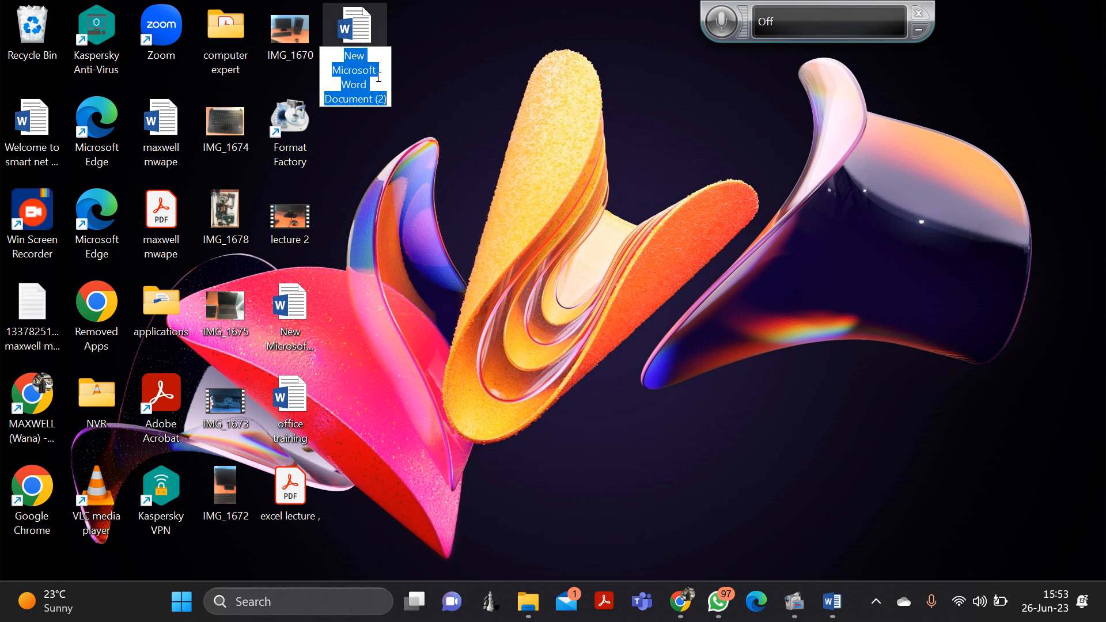
{"action": "key", "text": "BackSpace"}
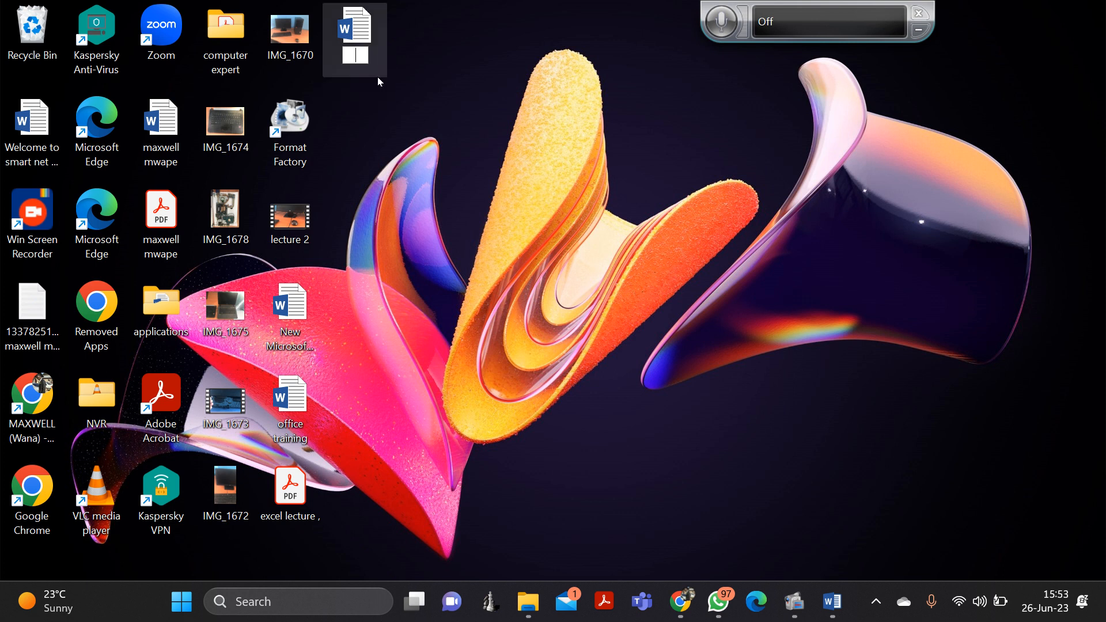
{"action": "type", "text": "lecture ms"}
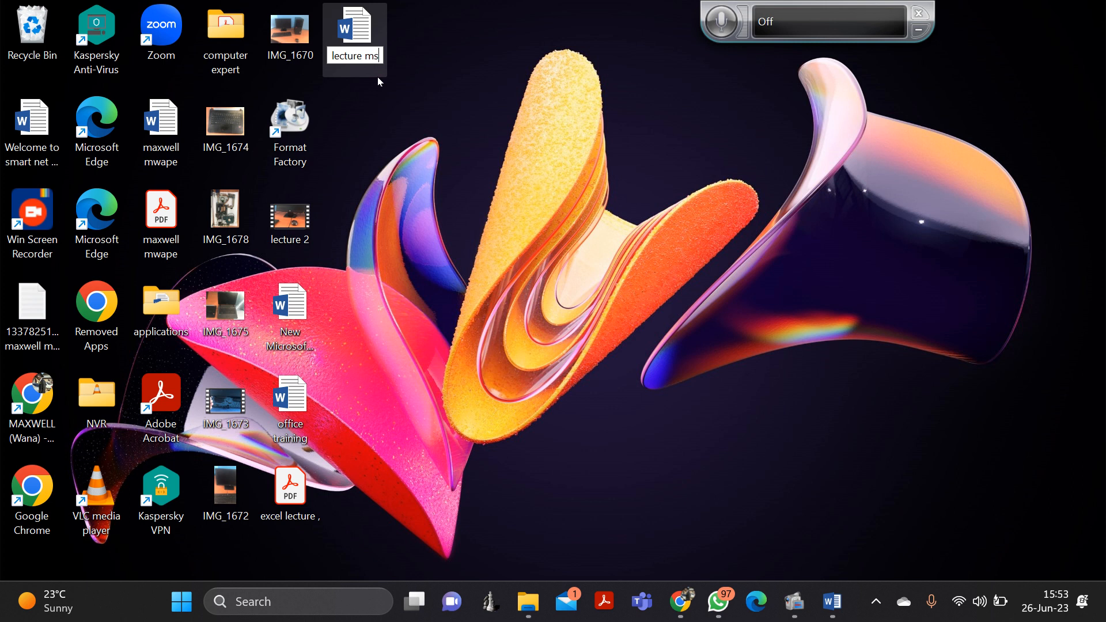
{"action": "key", "text": "Return"}
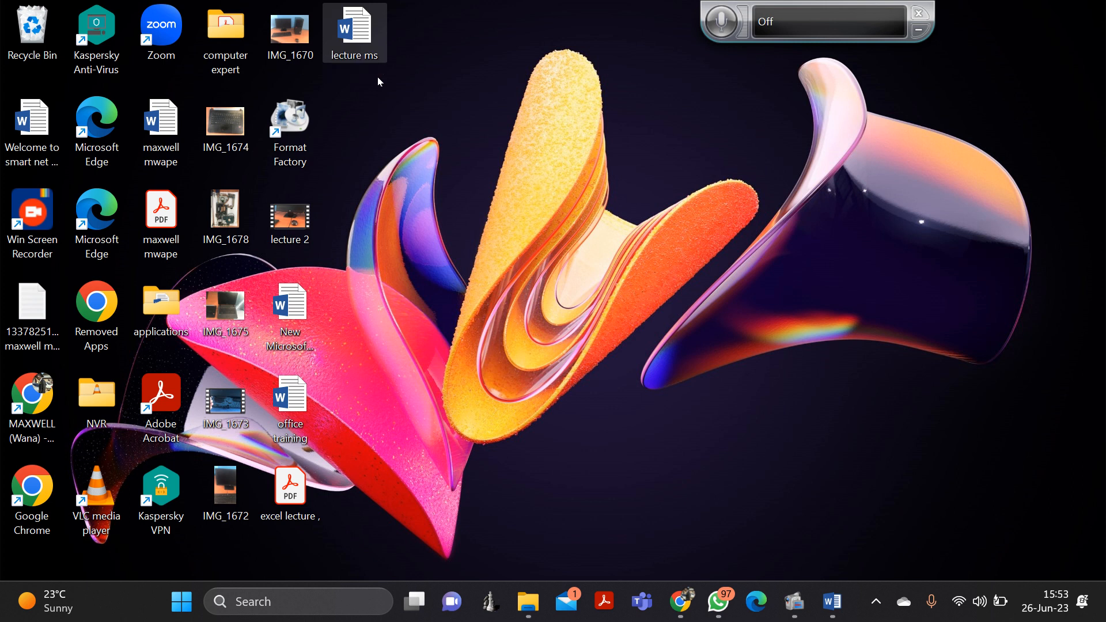
Open the lecture ms document, enter "I am here , to stay" and save it.
{"action": "double_click", "coordinate": [356, 35]}
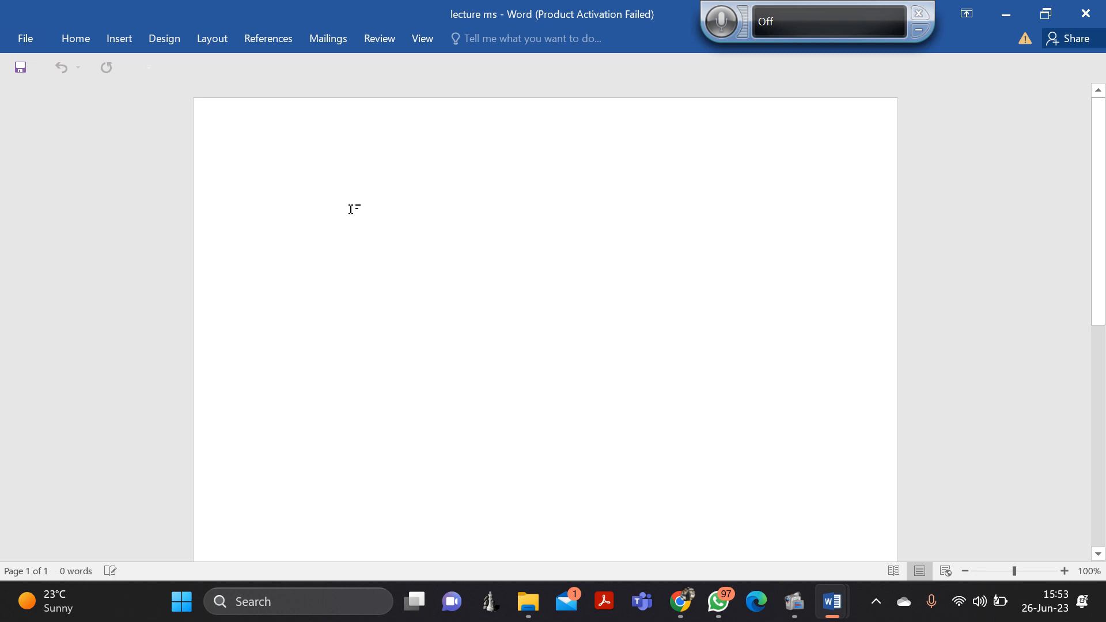
{"action": "type", "text": "I am here , to stay"}
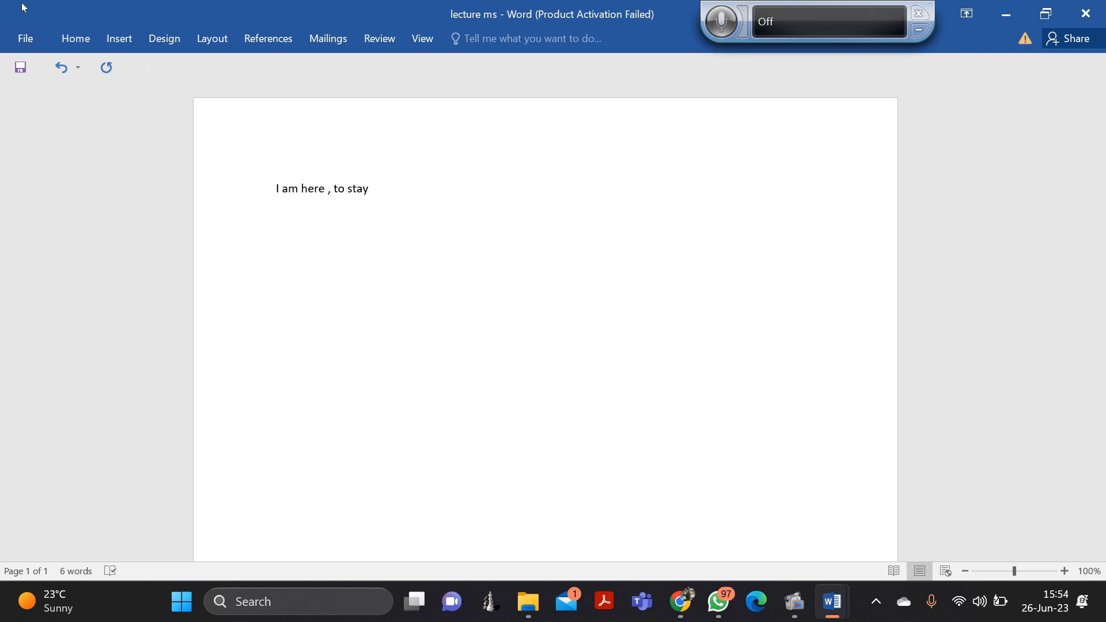
{"action": "left_click", "coordinate": [20, 73]}
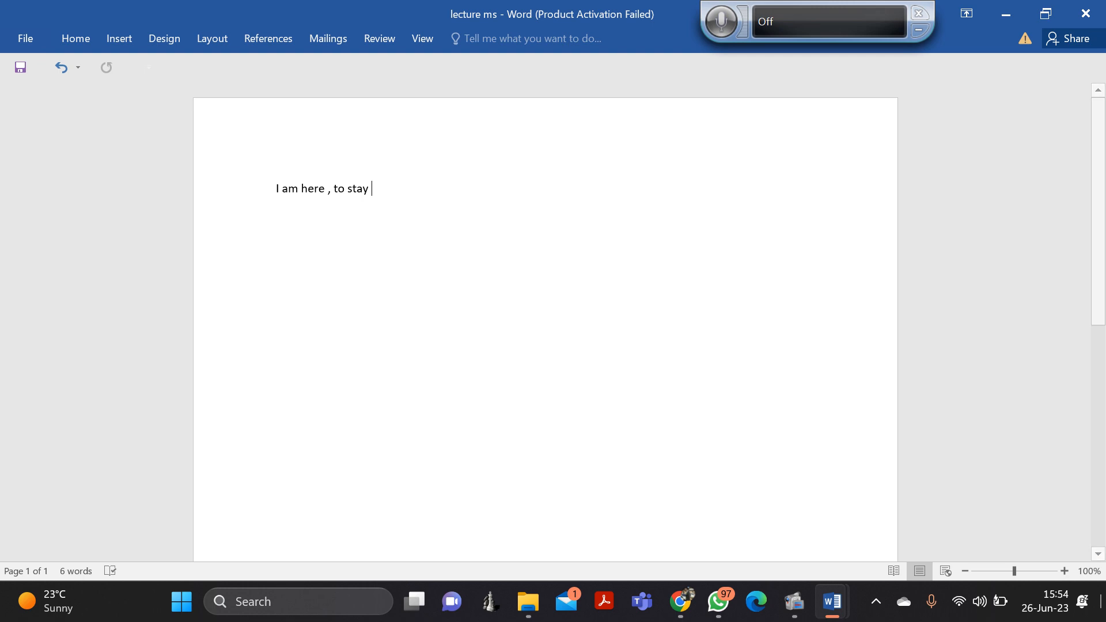
Check the lecture ms file on the desktop and save the open document again.
{"action": "left_click", "coordinate": [1065, 601]}
{"action": "left_click", "coordinate": [1102, 601]}
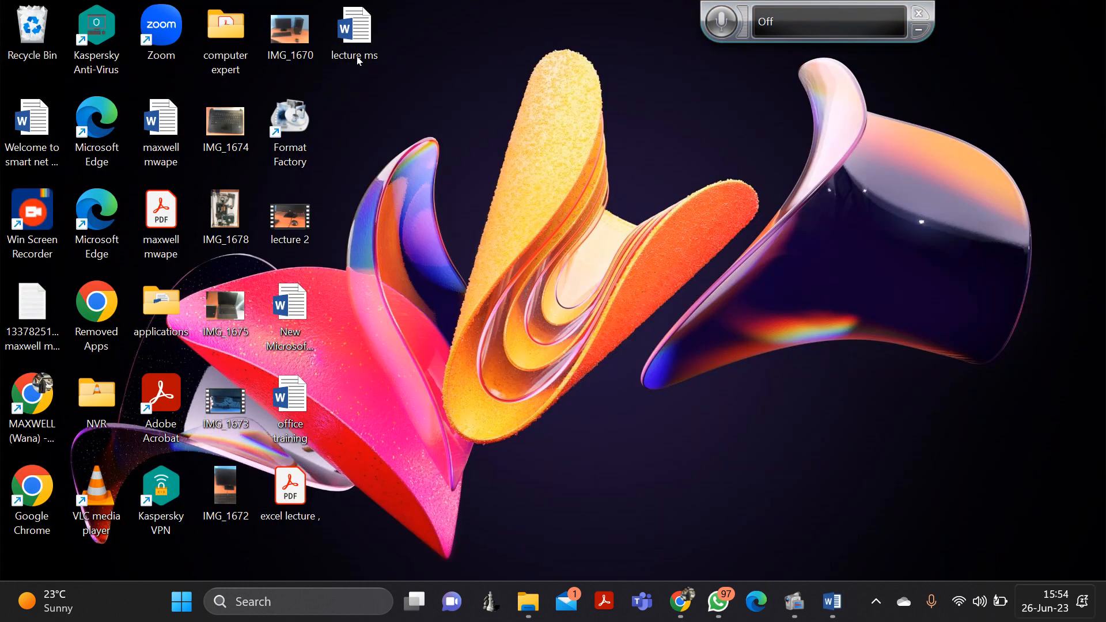
{"action": "key", "text": "super+n"}
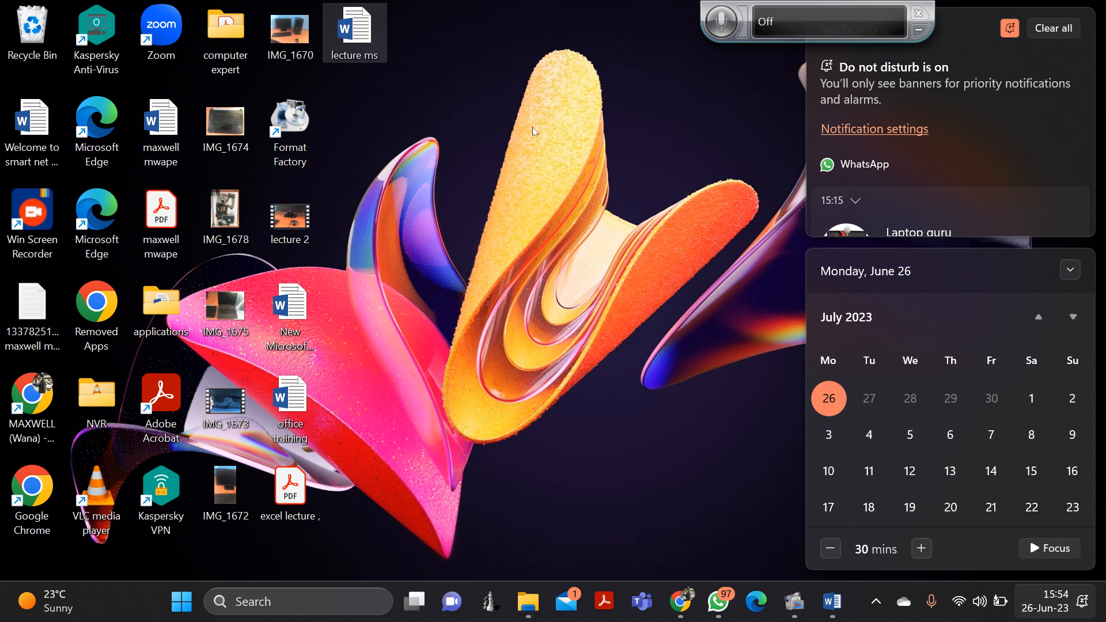
{"action": "left_click", "coordinate": [338, 39]}
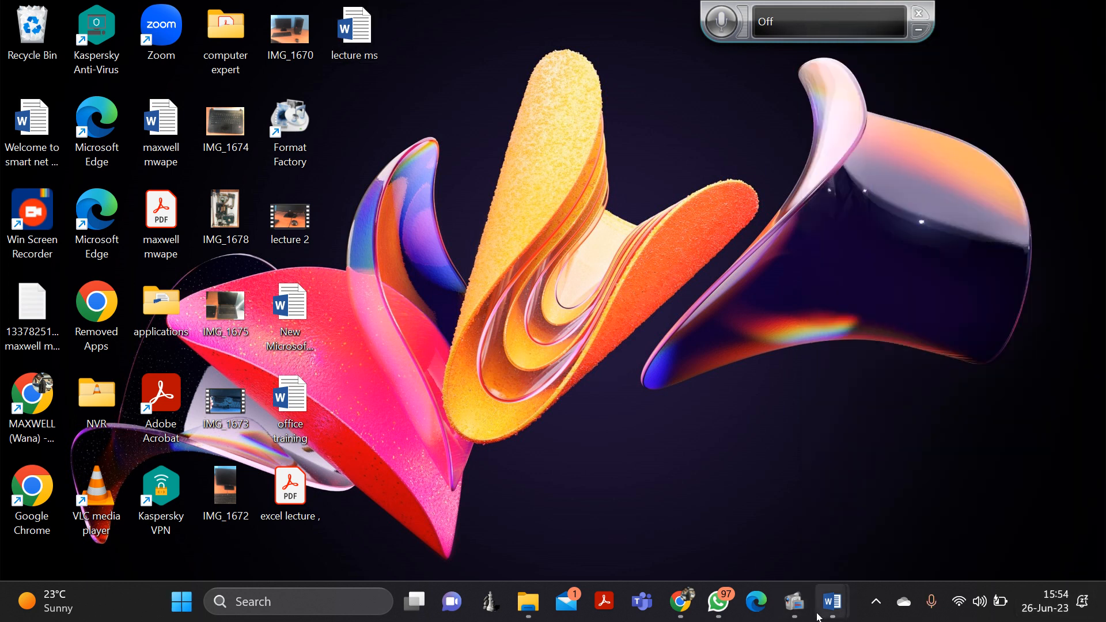
{"action": "mouse_move", "coordinate": [832, 601]}
{"action": "left_click", "coordinate": [908, 527]}
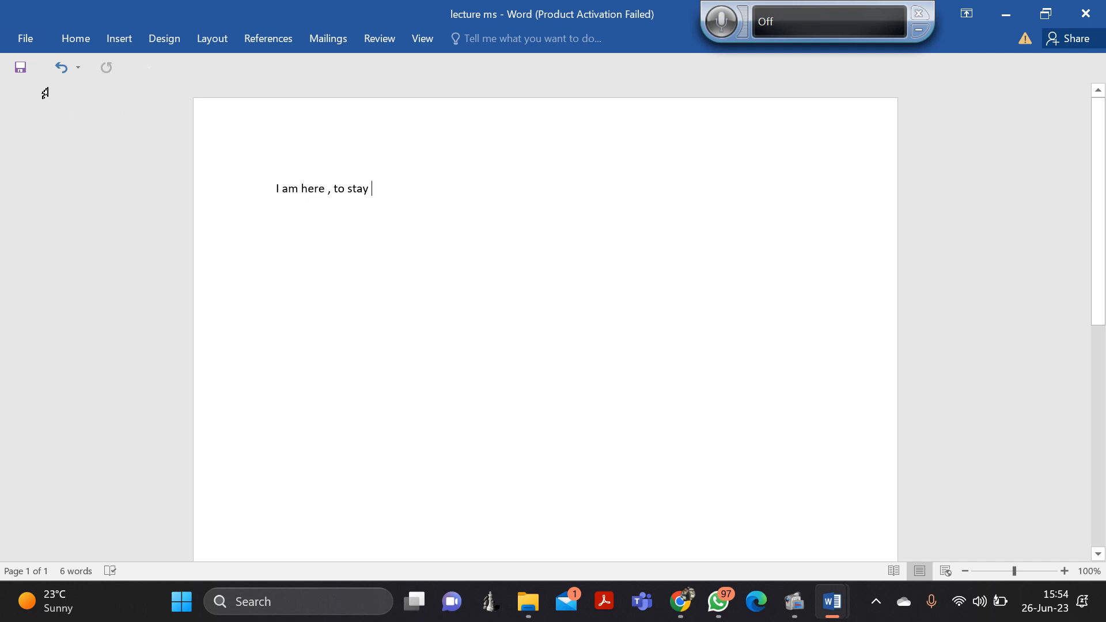
{"action": "left_click", "coordinate": [20, 74]}
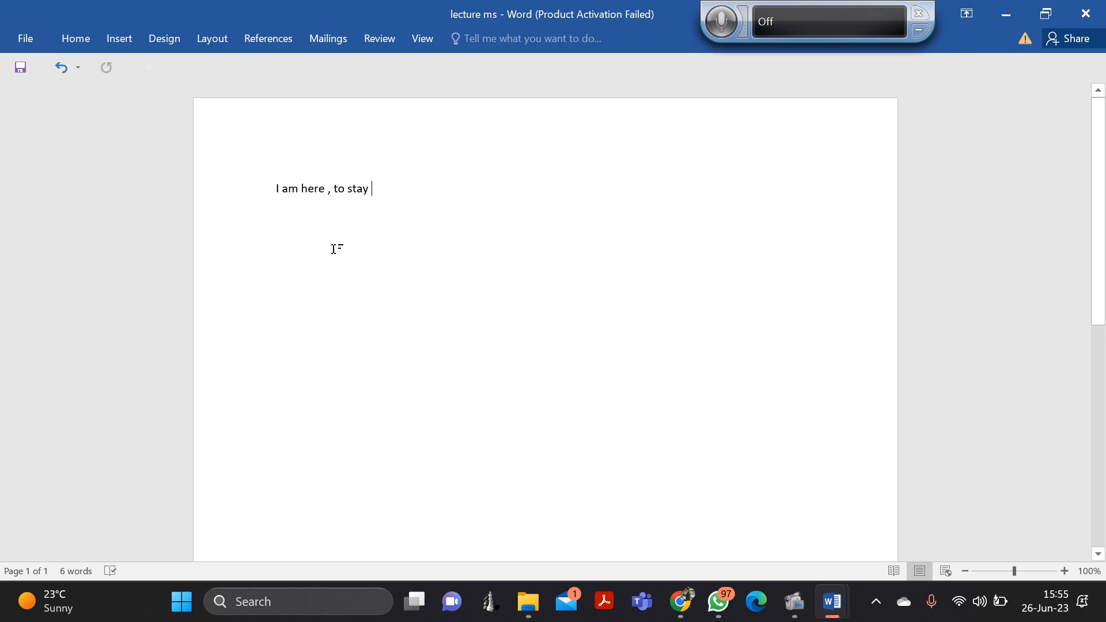
Zoom the lecture ms page out and in to compare magnifications, ending at 96%.
{"action": "left_click", "coordinate": [1017, 572]}
{"action": "left_click", "coordinate": [996, 572]}
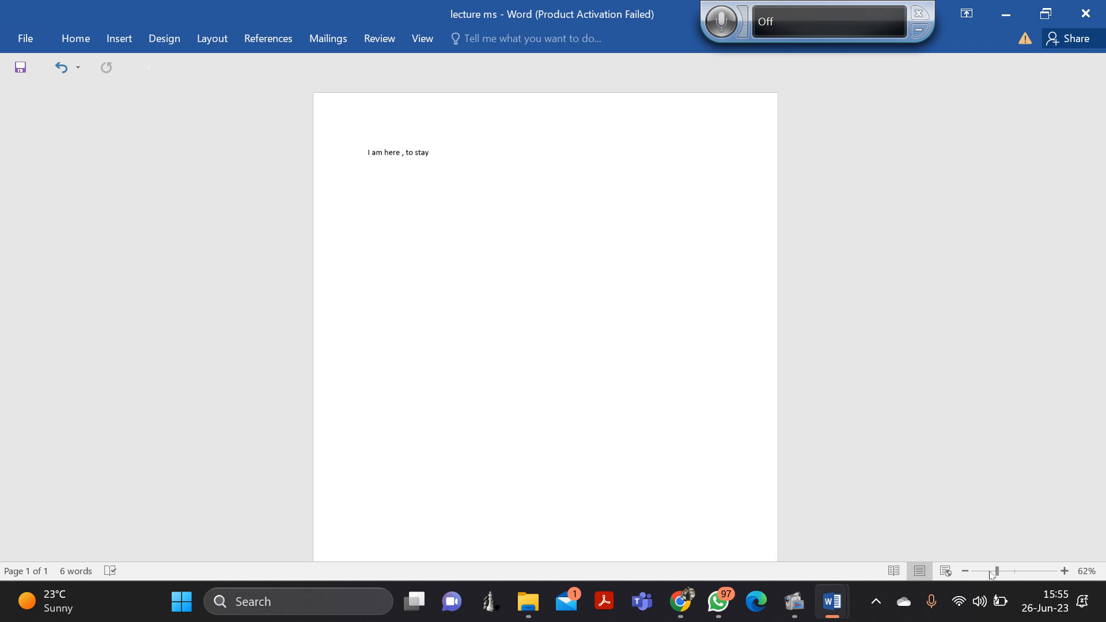
{"action": "left_click", "coordinate": [990, 572]}
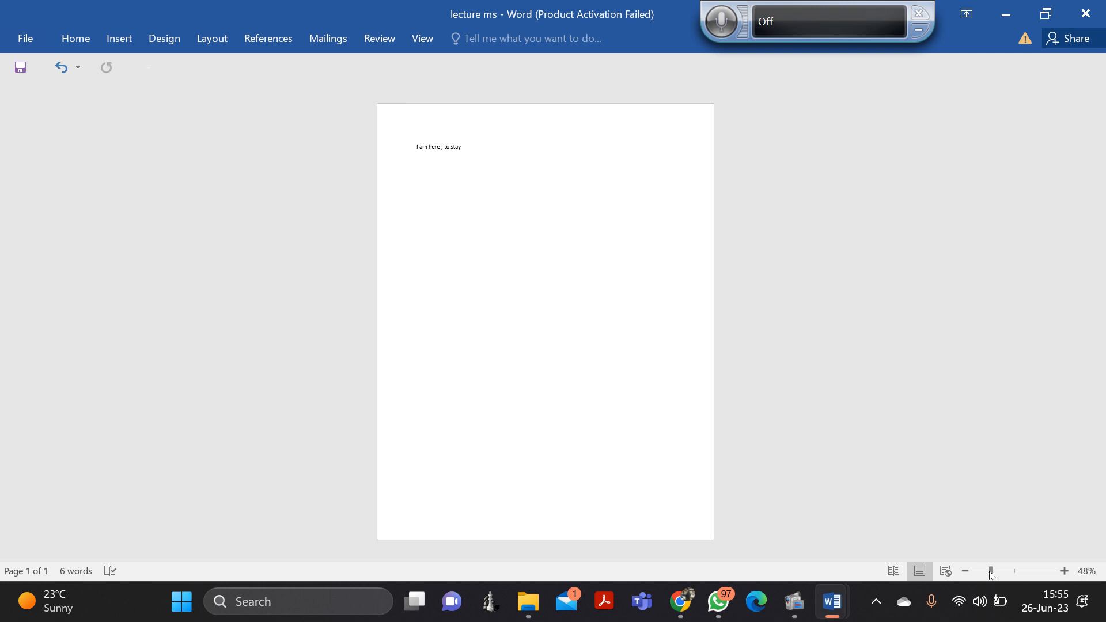
{"action": "left_click_drag", "start_coordinate": [991, 573], "coordinate": [1039, 578]}
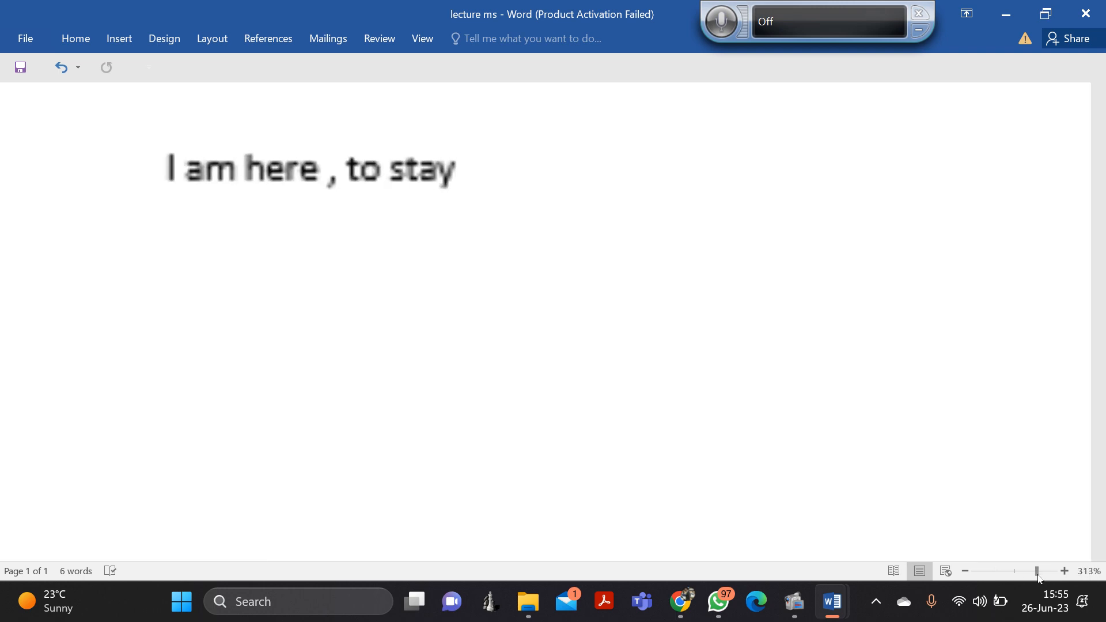
{"action": "left_click", "coordinate": [995, 574]}
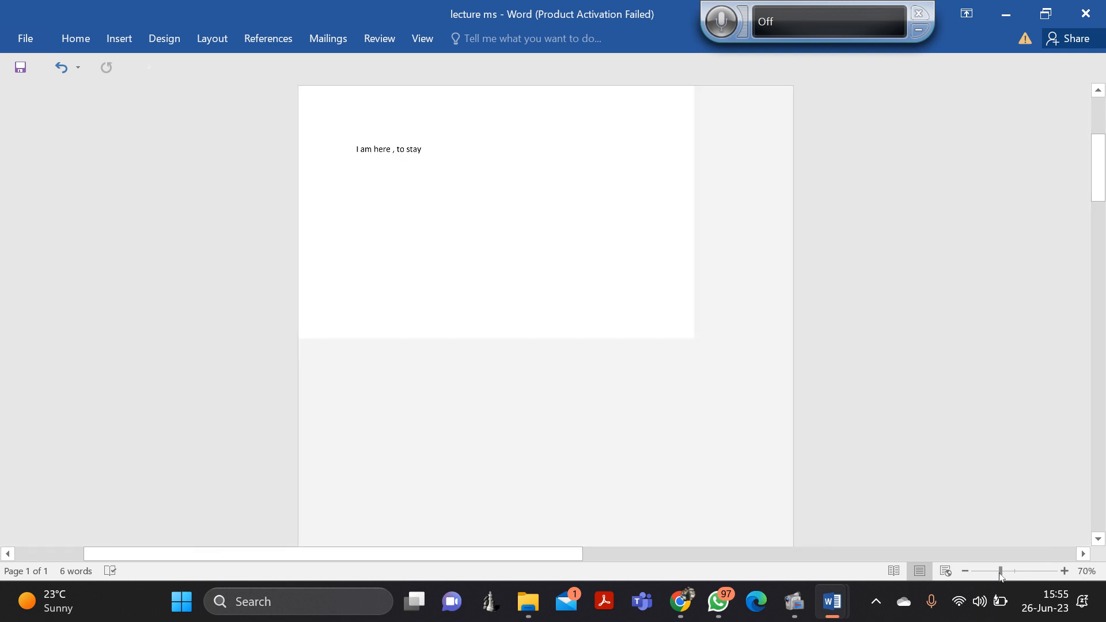
{"action": "left_click_drag", "start_coordinate": [995, 576], "coordinate": [1012, 574]}
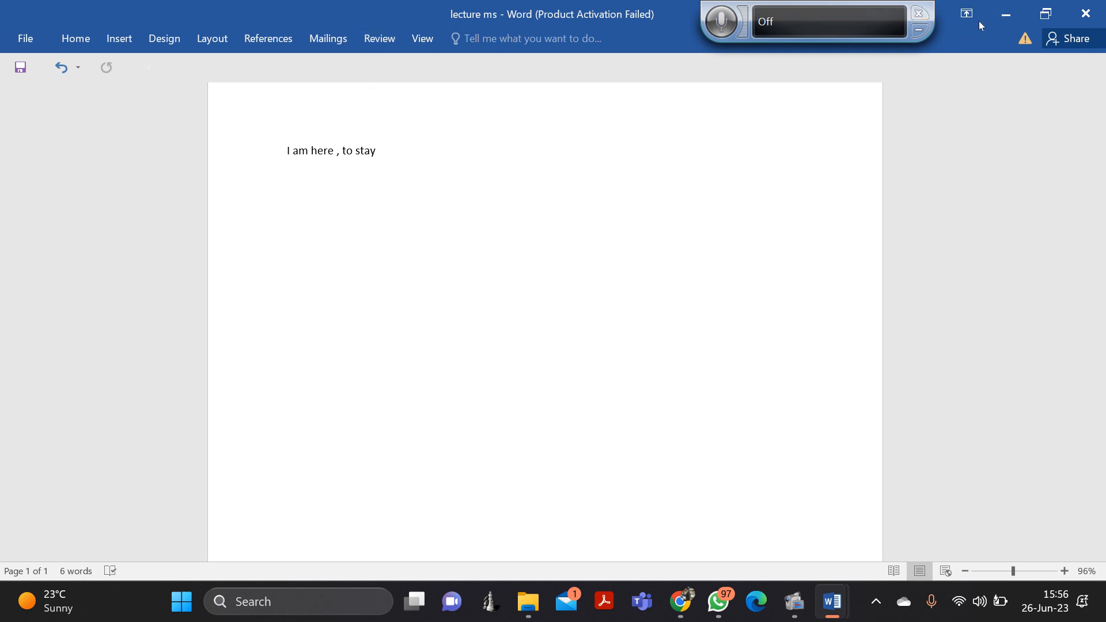
Minimize the document, search Windows for "speech re", and start Speech Recognition from its Control Panel page.
{"action": "left_click", "coordinate": [1005, 12]}
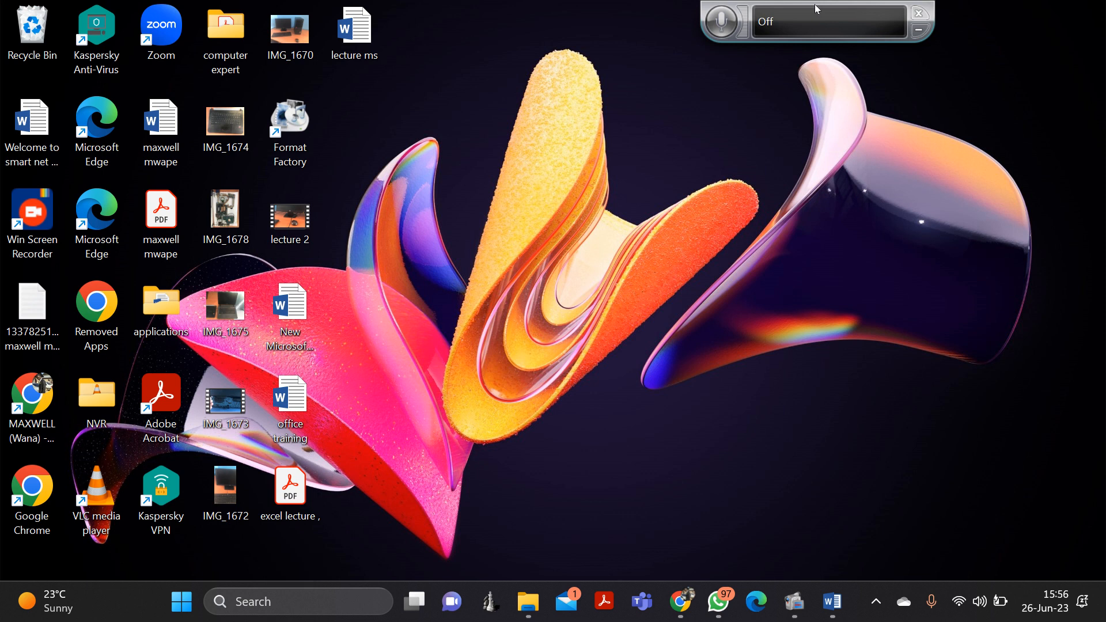
{"action": "left_click", "coordinate": [251, 603]}
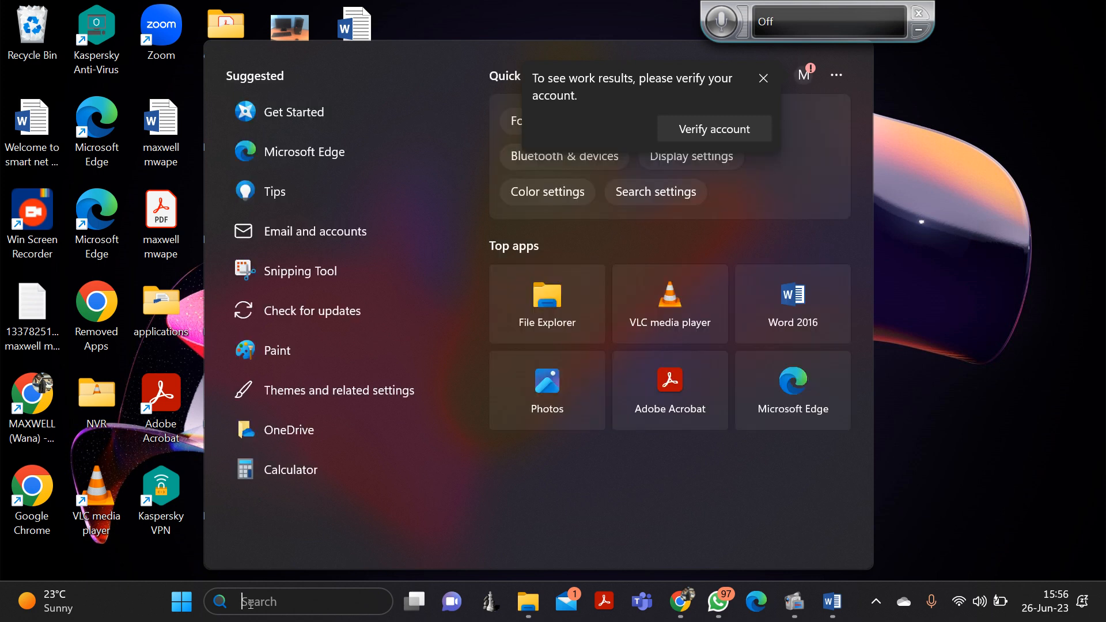
{"action": "type", "text": "s"}
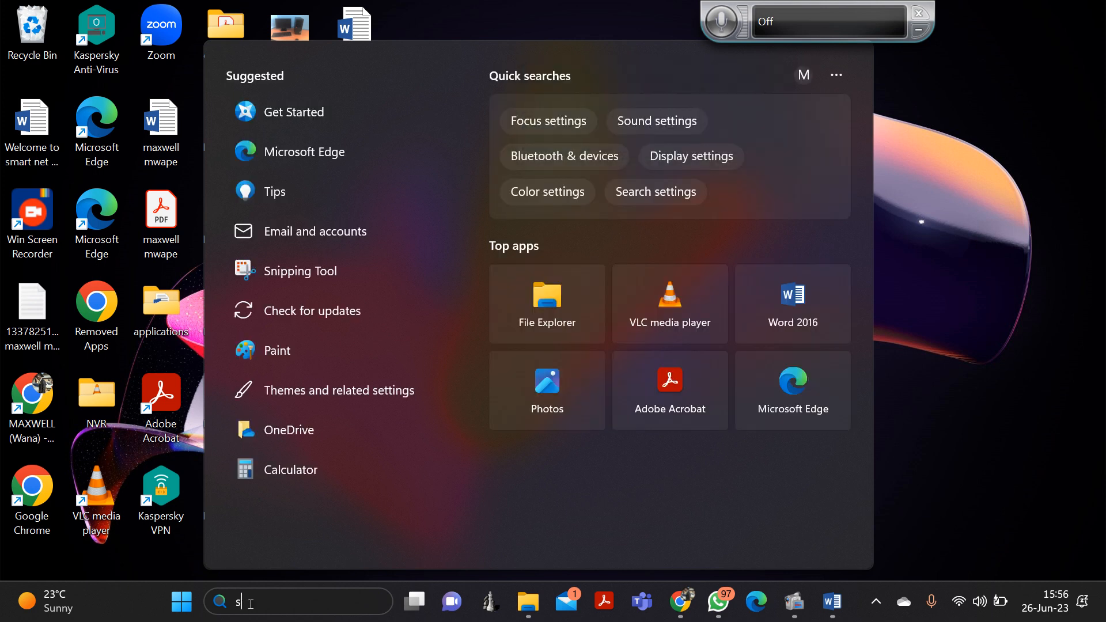
{"action": "type", "text": "peech re"}
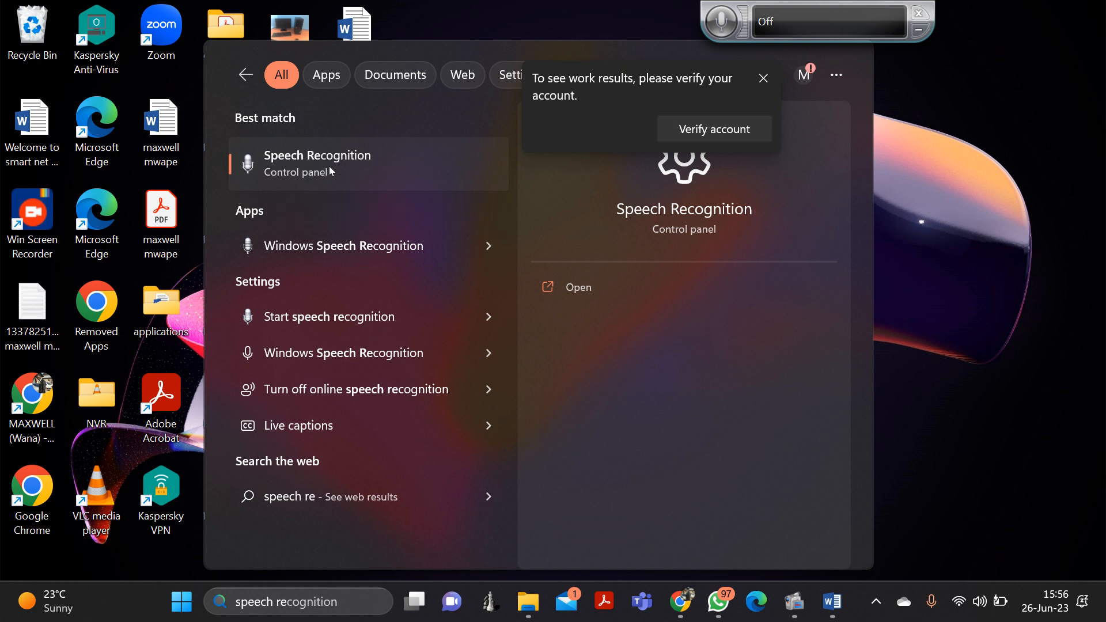
{"action": "left_click", "coordinate": [365, 246]}
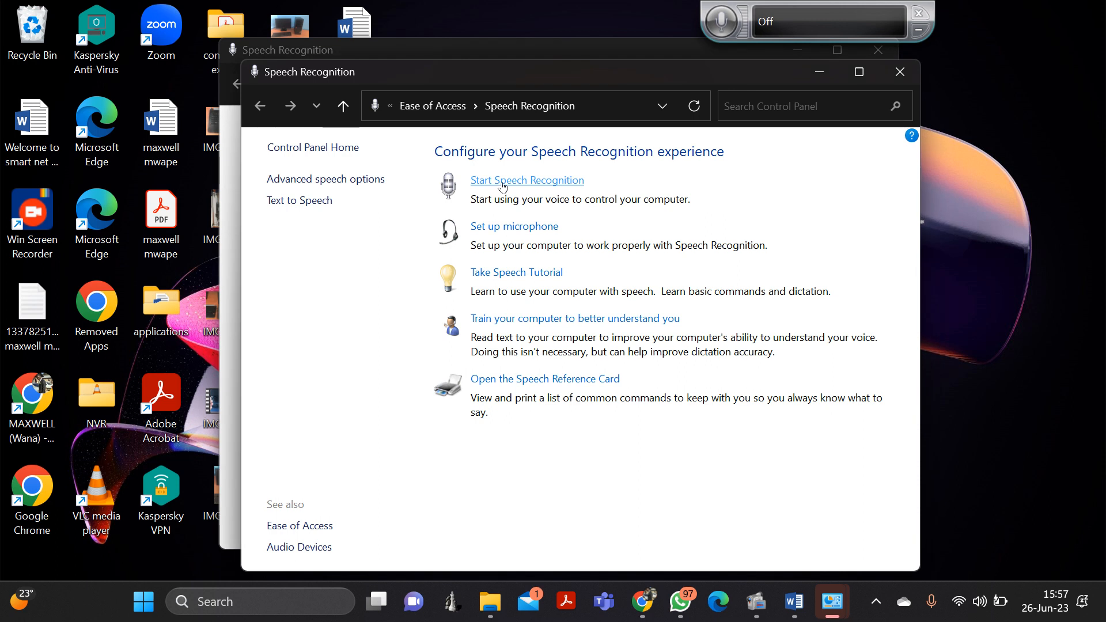
{"action": "left_click", "coordinate": [503, 182]}
Dismiss both Speech Recognition Control Panel windows from the desktop.
{"action": "mouse_move", "coordinate": [789, 596]}
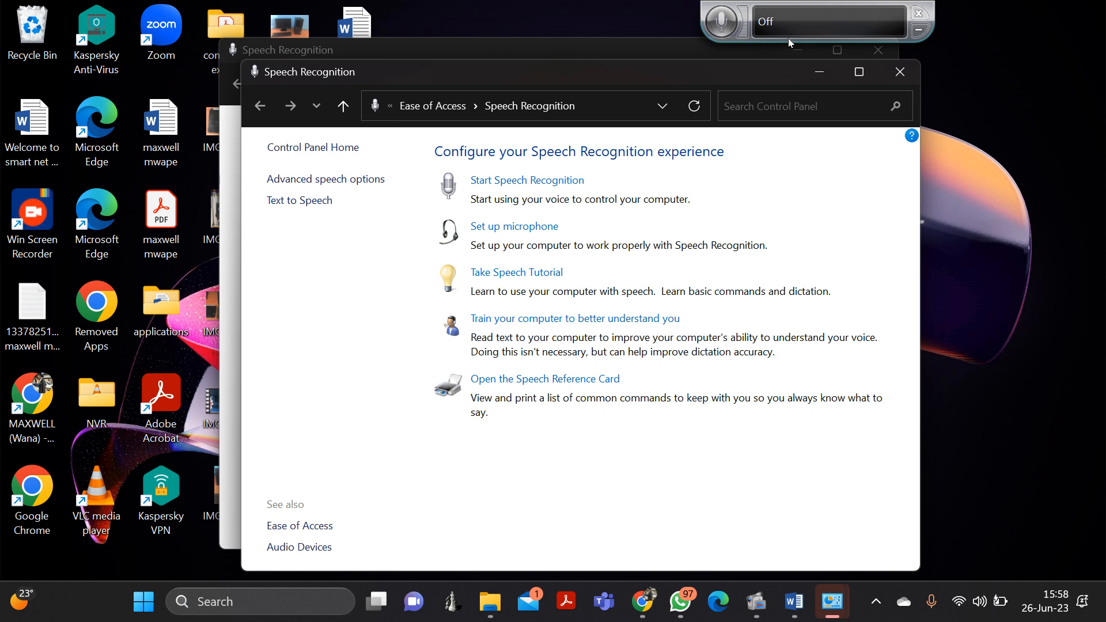
{"action": "left_click", "coordinate": [824, 74]}
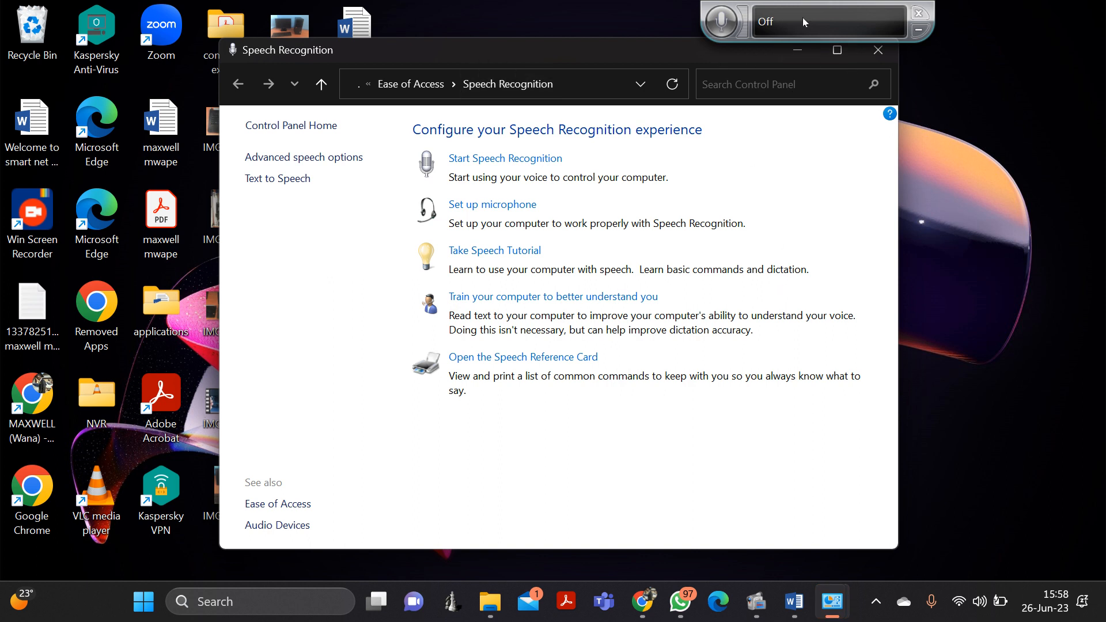
{"action": "left_click", "coordinate": [876, 50]}
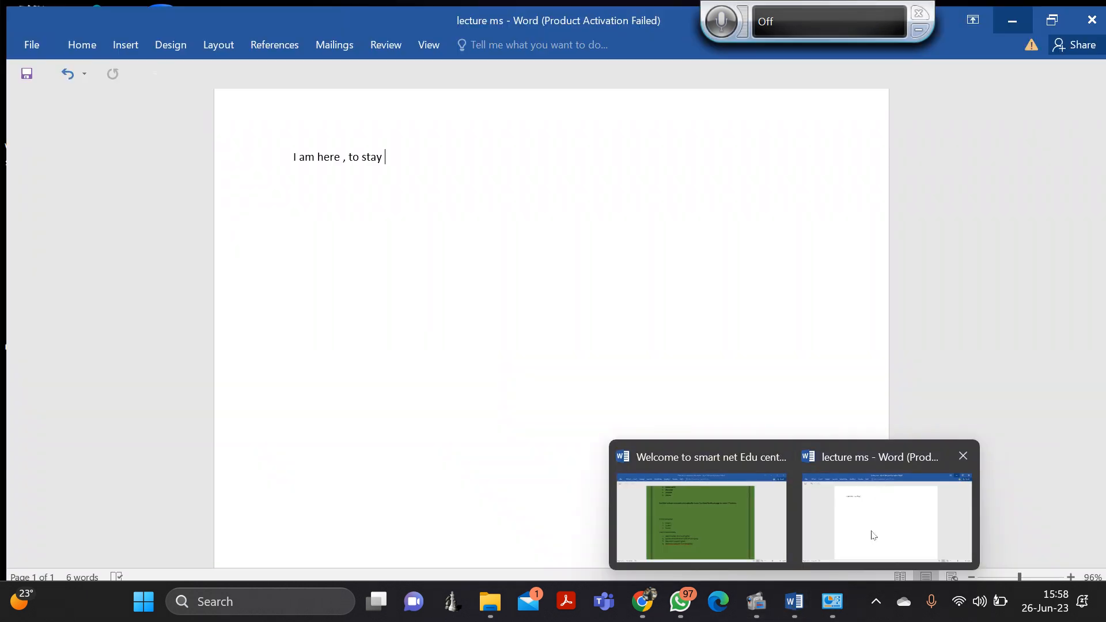
Switch to the lecture ms document in Word and dictate text after the first sentence, turning speech listening off at the end.
{"action": "left_click", "coordinate": [872, 535]}
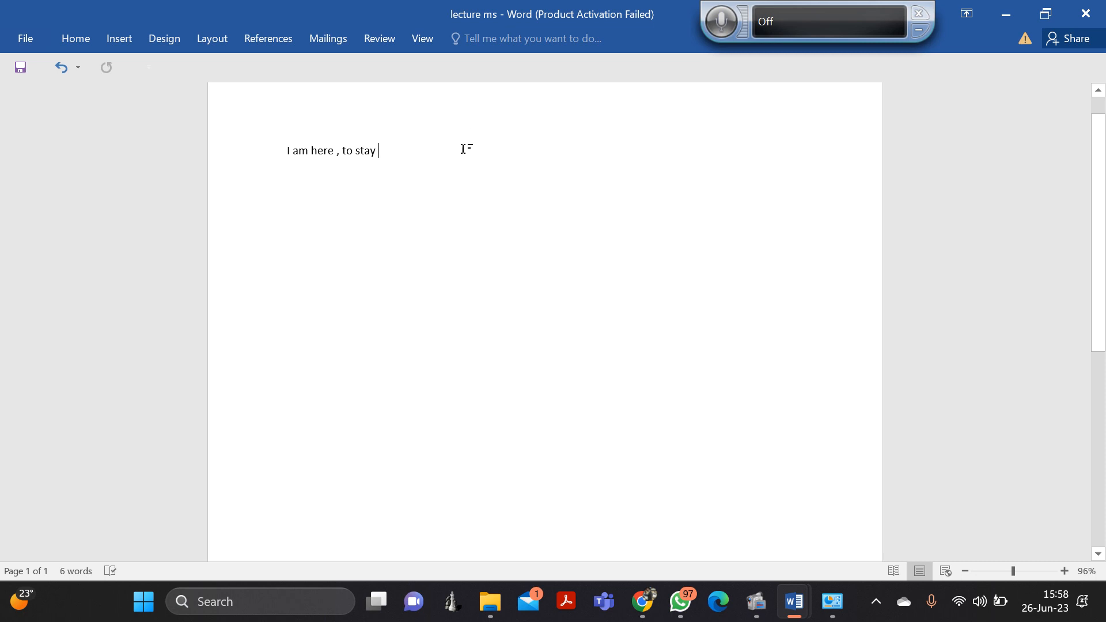
{"action": "left_click", "coordinate": [717, 21]}
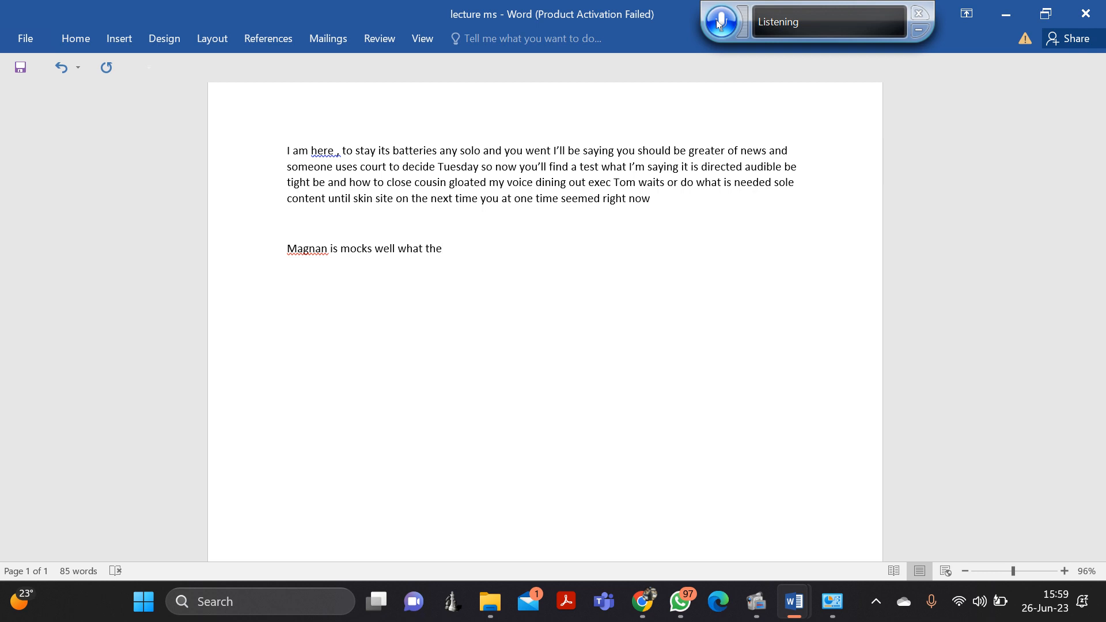
{"action": "left_click", "coordinate": [720, 20]}
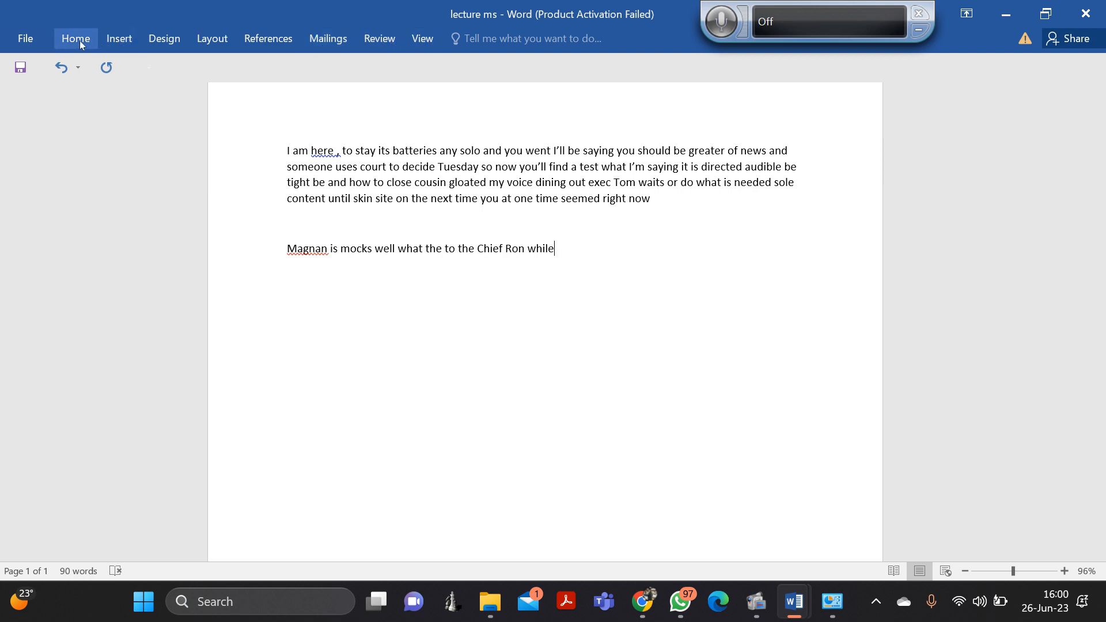
Browse Word's Education templates for a new document and filter them by the Books category.
{"action": "left_click", "coordinate": [37, 37]}
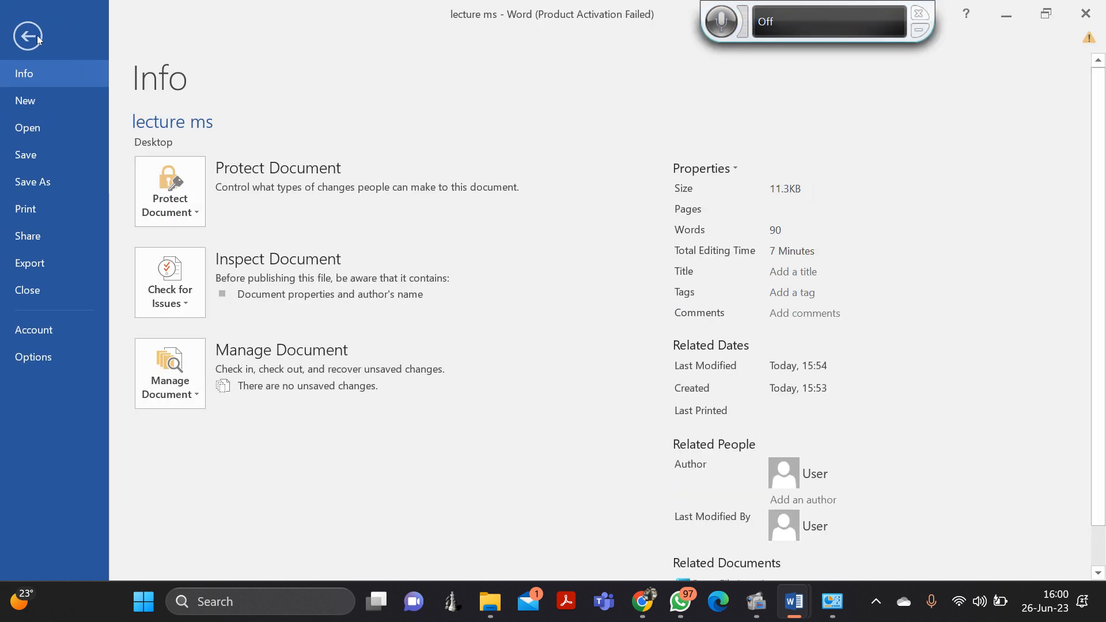
{"action": "left_click", "coordinate": [37, 35]}
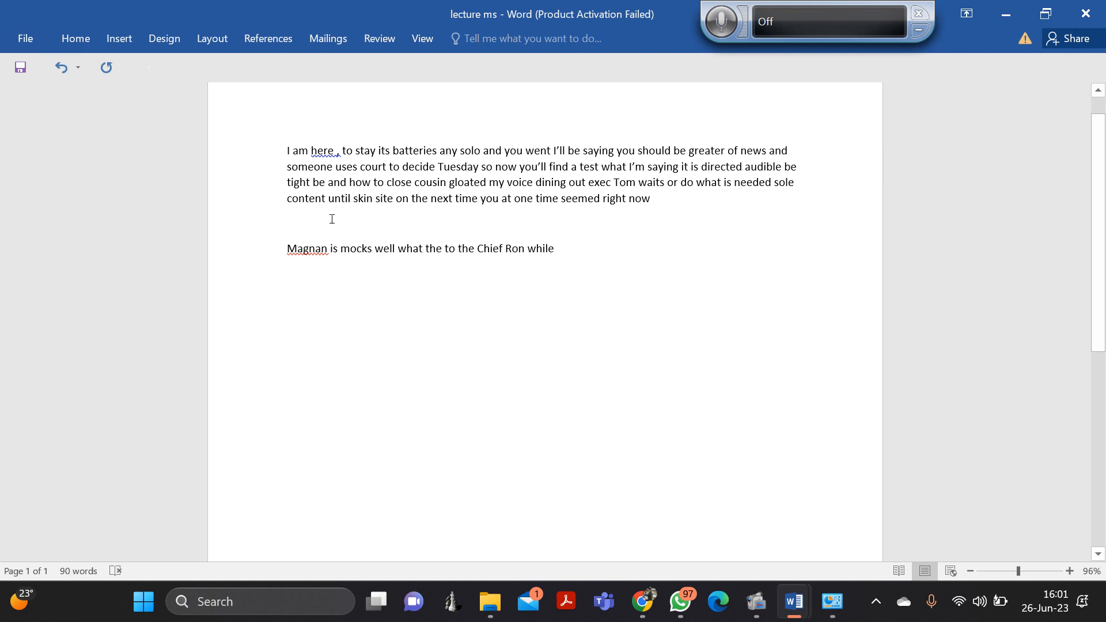
{"action": "left_click", "coordinate": [20, 40]}
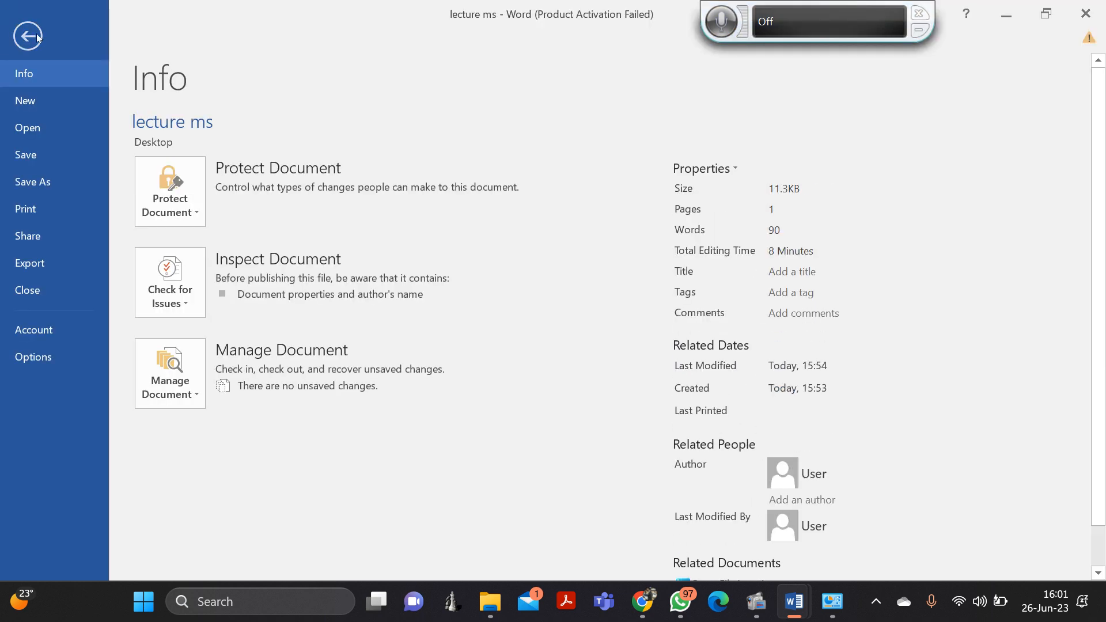
{"action": "left_click", "coordinate": [29, 106]}
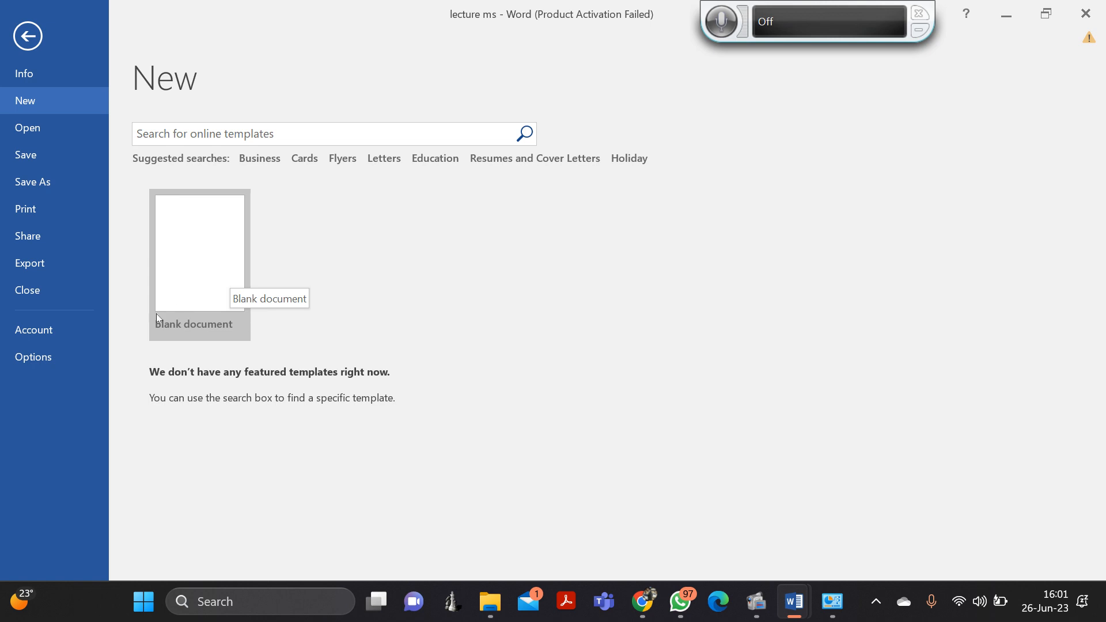
{"action": "left_click", "coordinate": [450, 163]}
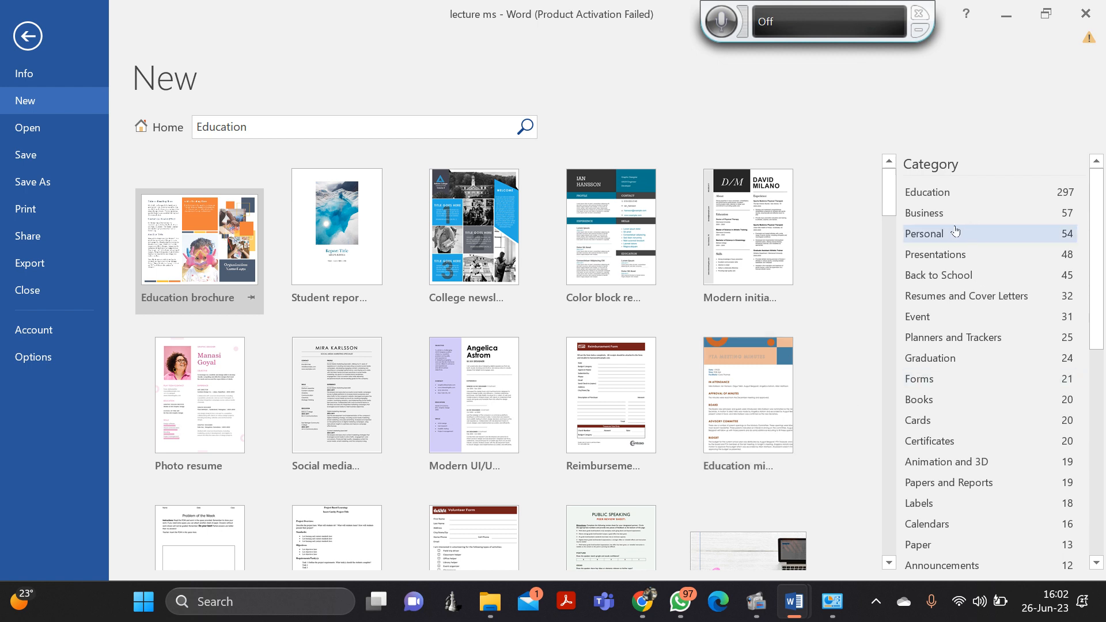
{"action": "scroll", "coordinate": [933, 239], "scroll_direction": "down", "scroll_amount": 2}
{"action": "scroll", "coordinate": [934, 239], "scroll_direction": "down", "scroll_amount": 8}
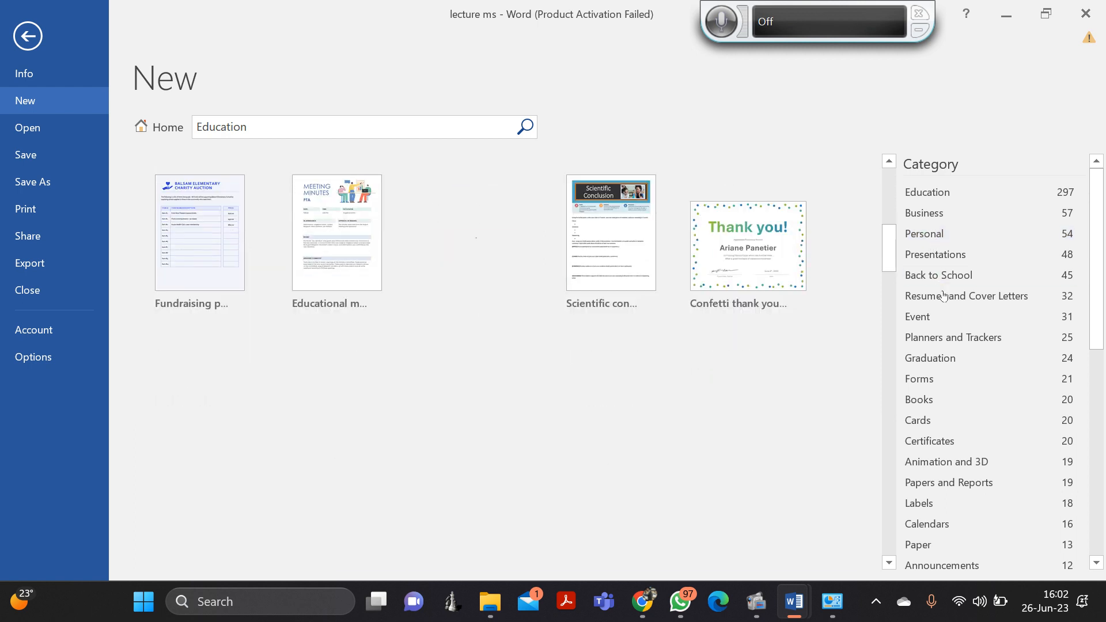
{"action": "left_click", "coordinate": [912, 399]}
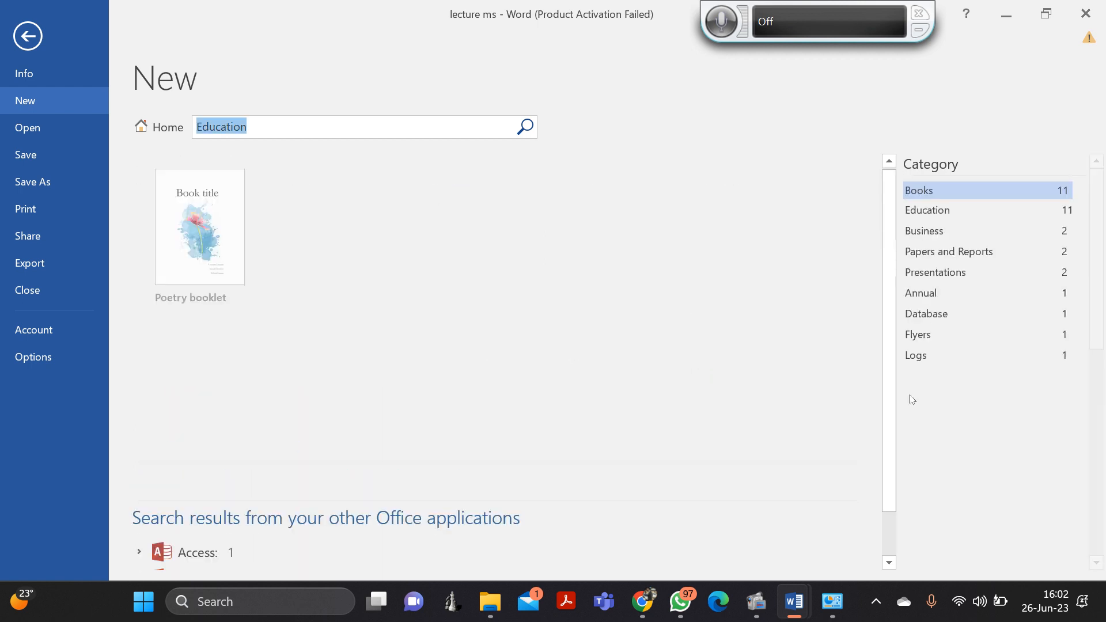
Filter the Education templates by the Flyers category as well, and leave template browsing to return to the lecture ms document.
{"action": "left_click", "coordinate": [922, 334]}
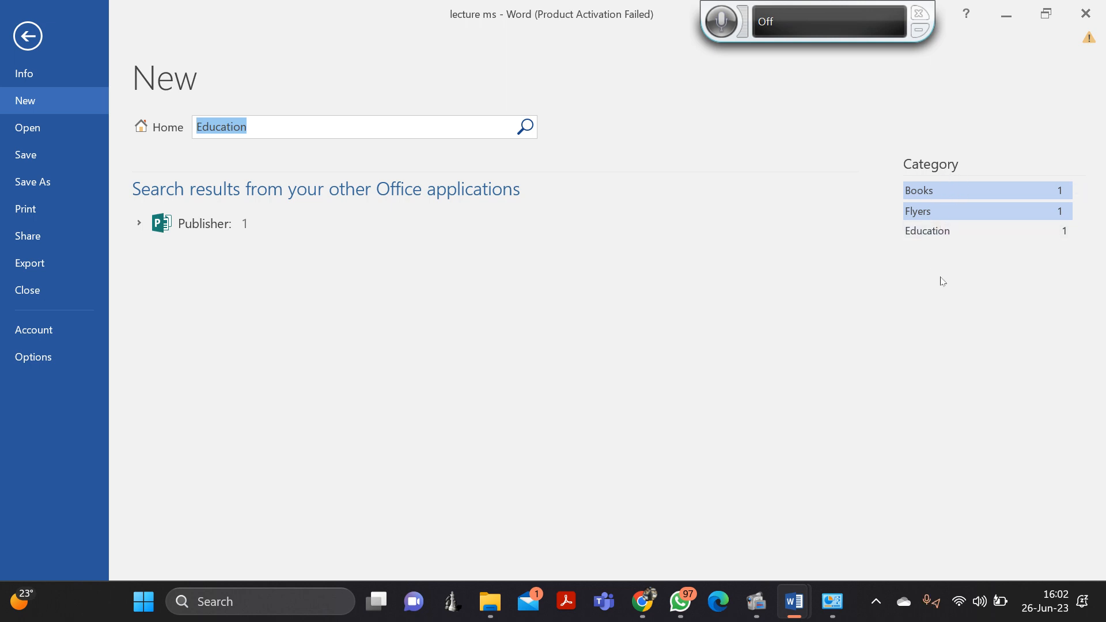
{"action": "left_click", "coordinate": [166, 128]}
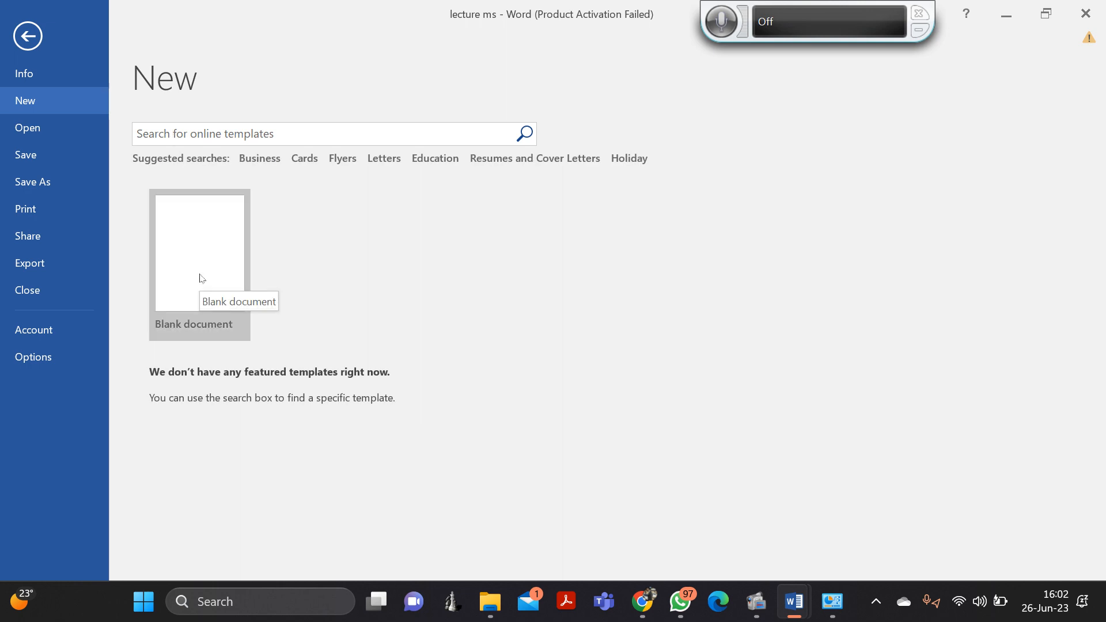
{"action": "left_click", "coordinate": [28, 37]}
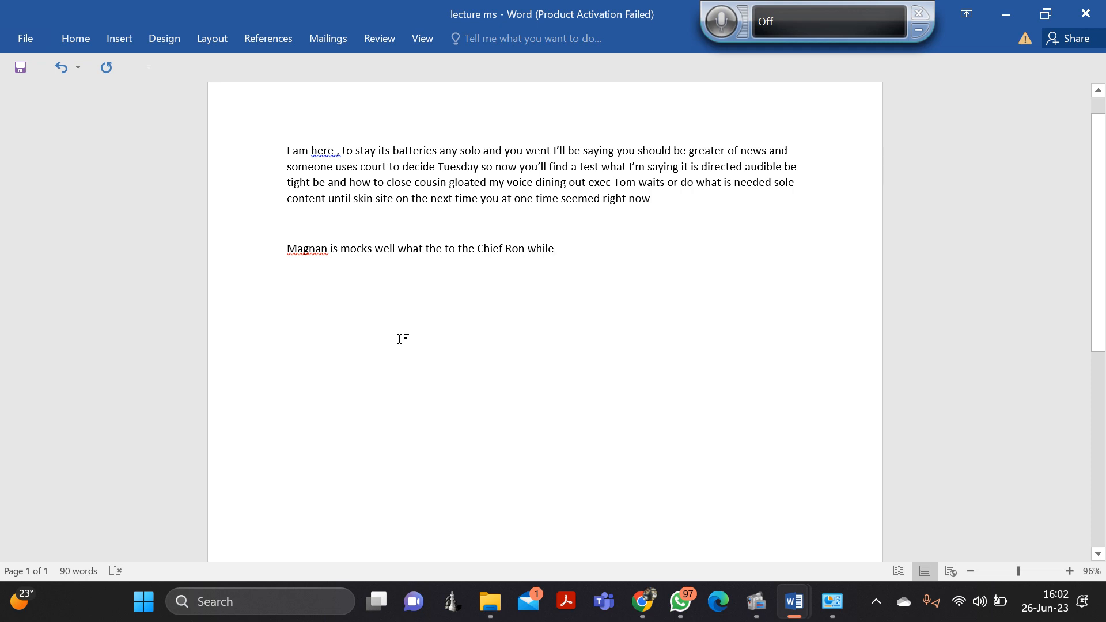
{"action": "scroll", "coordinate": [397, 333], "scroll_direction": "up", "scroll_amount": 1}
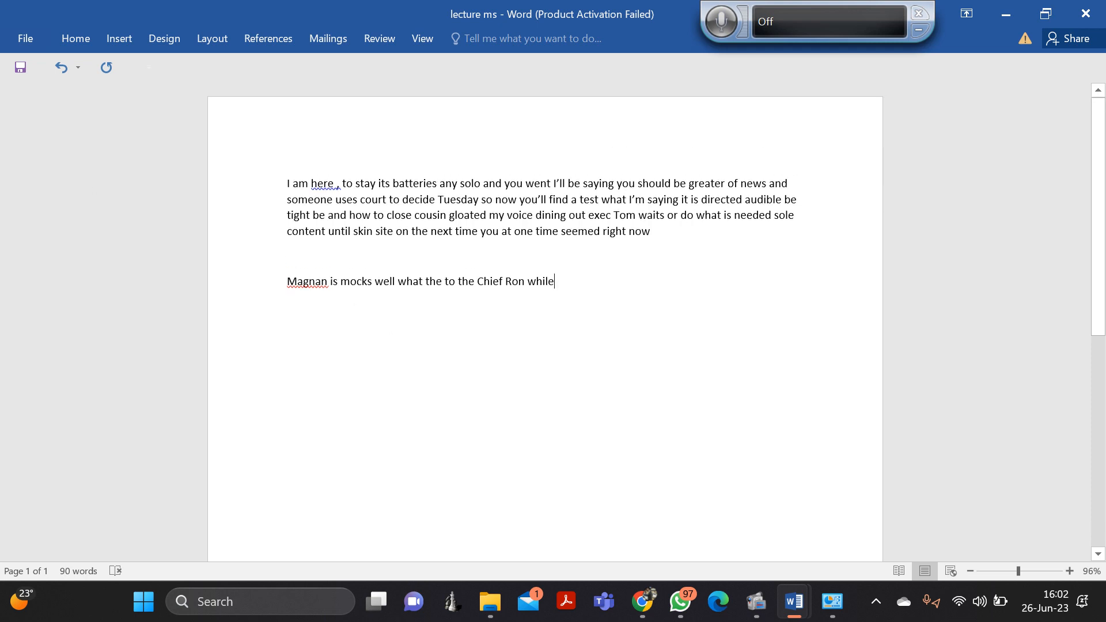
{"action": "left_click", "coordinate": [26, 41]}
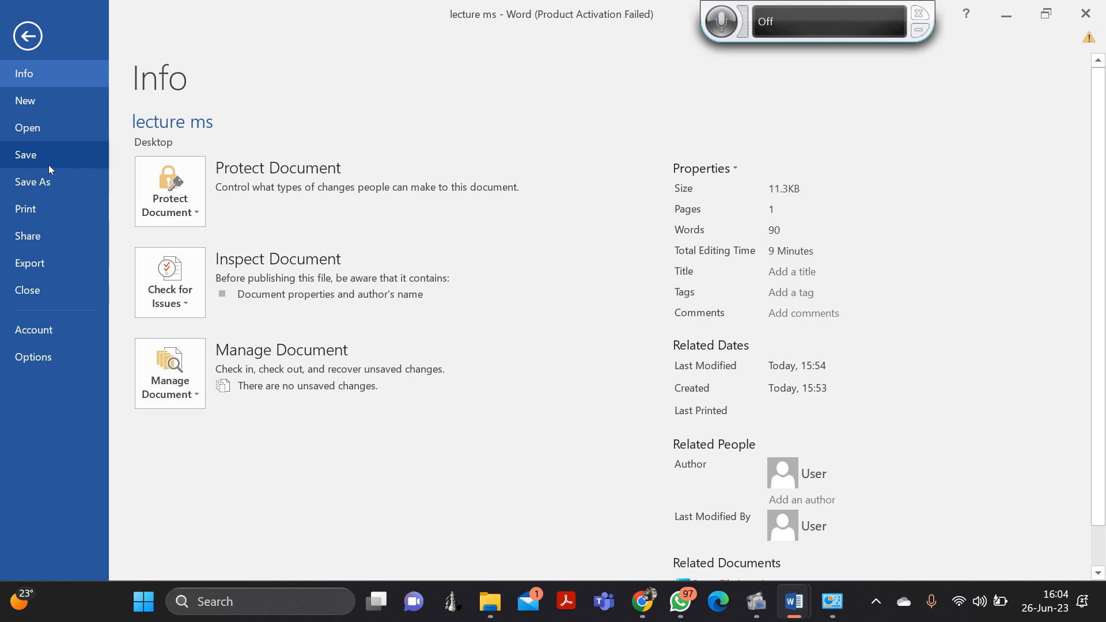
{"action": "left_click", "coordinate": [26, 30]}
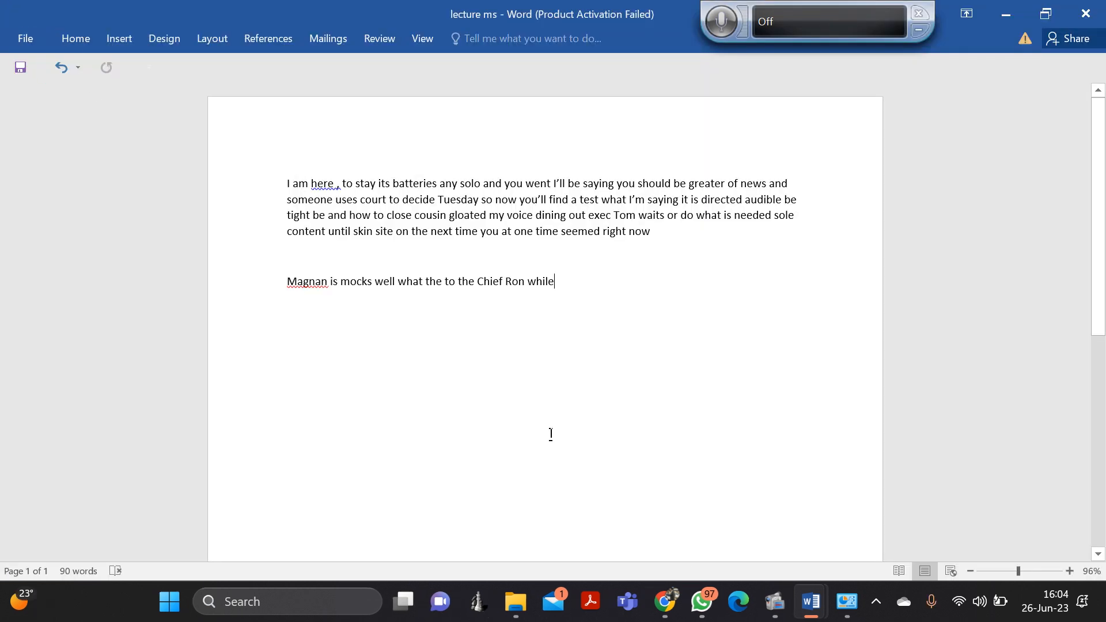
{"action": "left_click", "coordinate": [77, 39]}
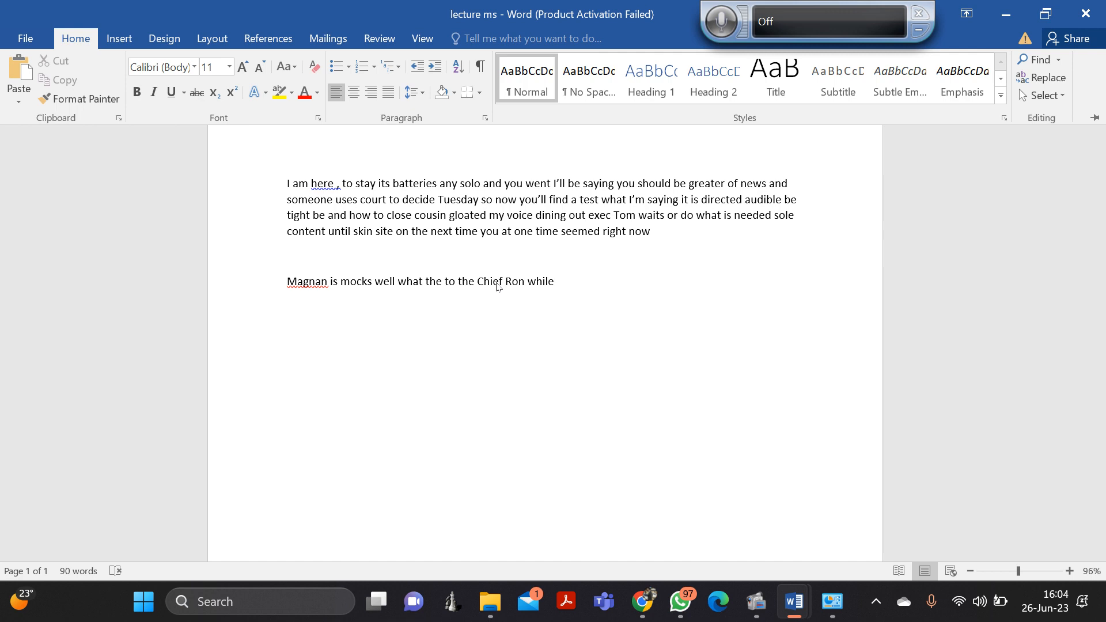
{"action": "key", "text": "ctrl+F1"}
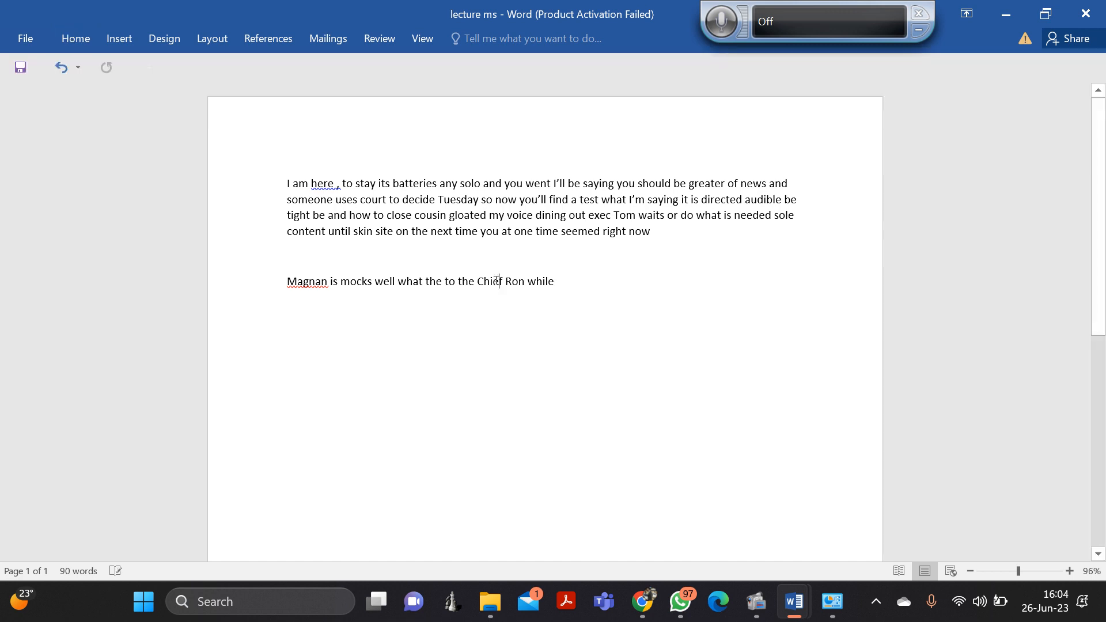
Select the word "Chief" and the whole last paragraph in turn, clearing each selection.
{"action": "double_click", "coordinate": [497, 281]}
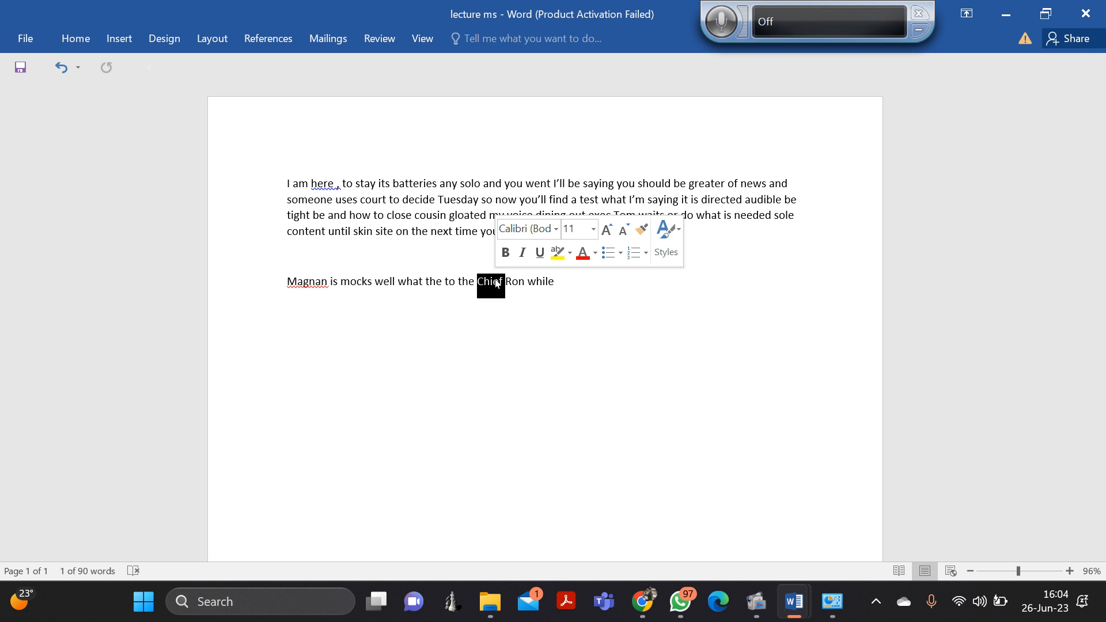
{"action": "left_click", "coordinate": [514, 286]}
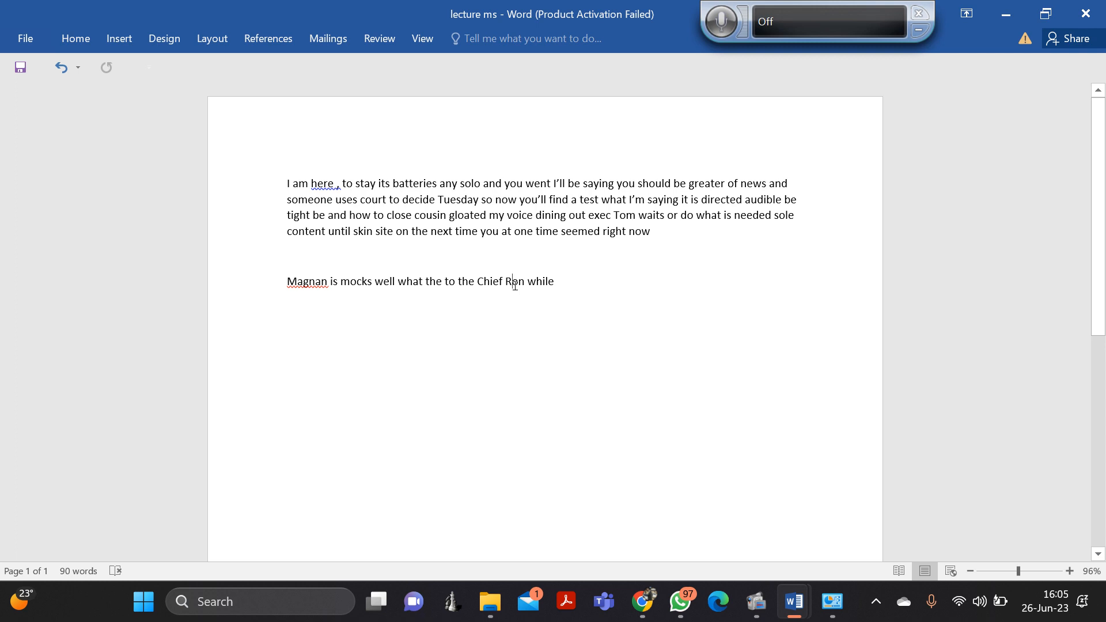
{"action": "triple_click", "coordinate": [515, 285]}
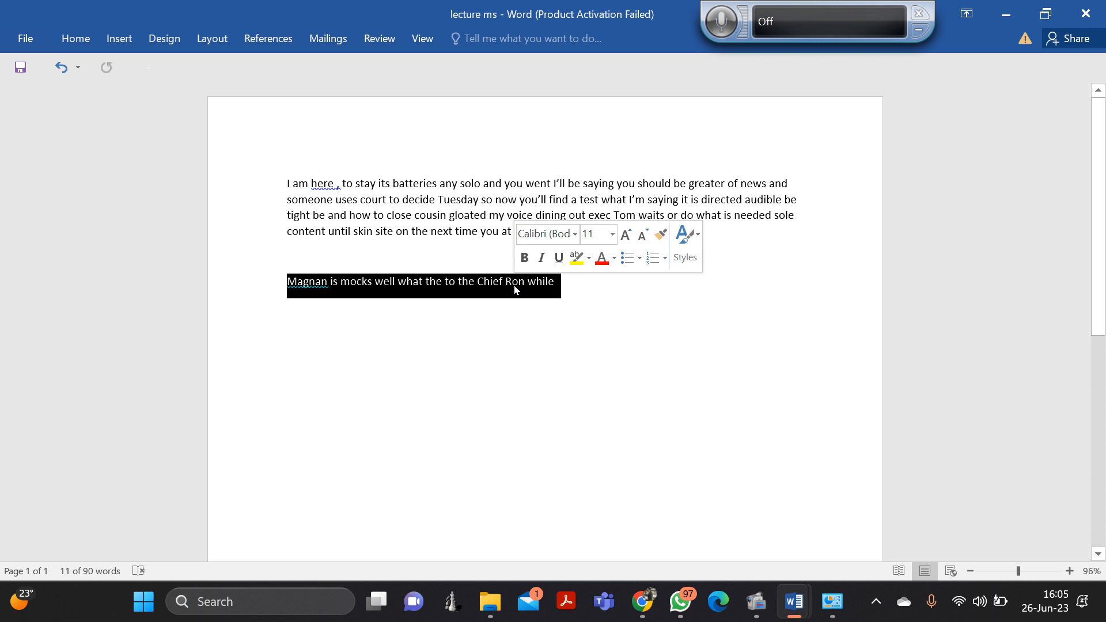
{"action": "left_click", "coordinate": [465, 377]}
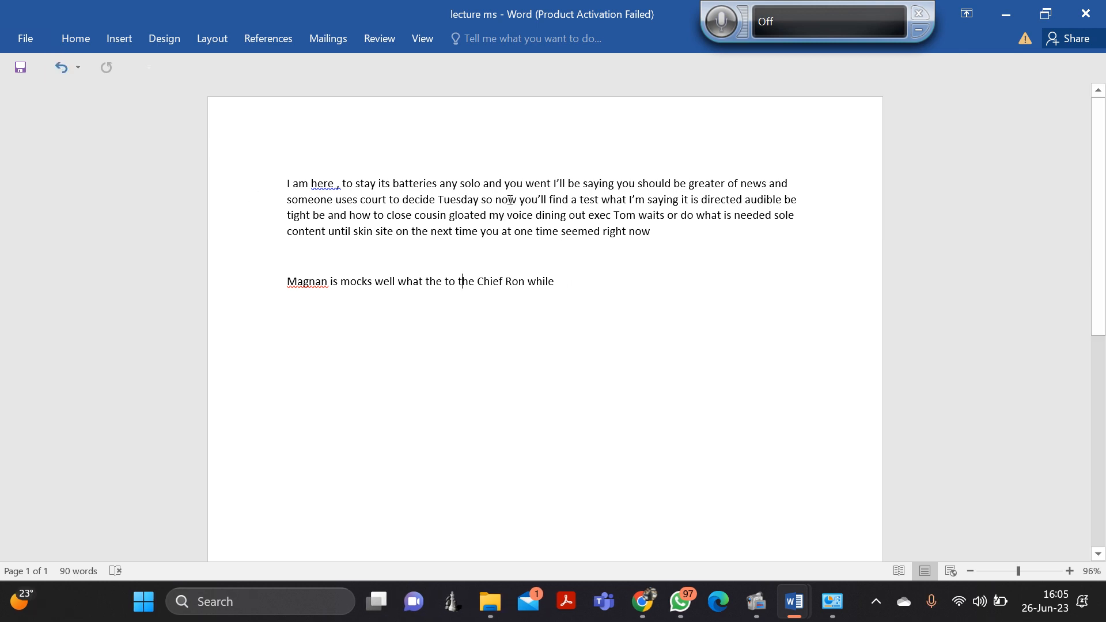
Make the word "now" in the second line of the first paragraph bold and deselect it.
{"action": "double_click", "coordinate": [509, 200]}
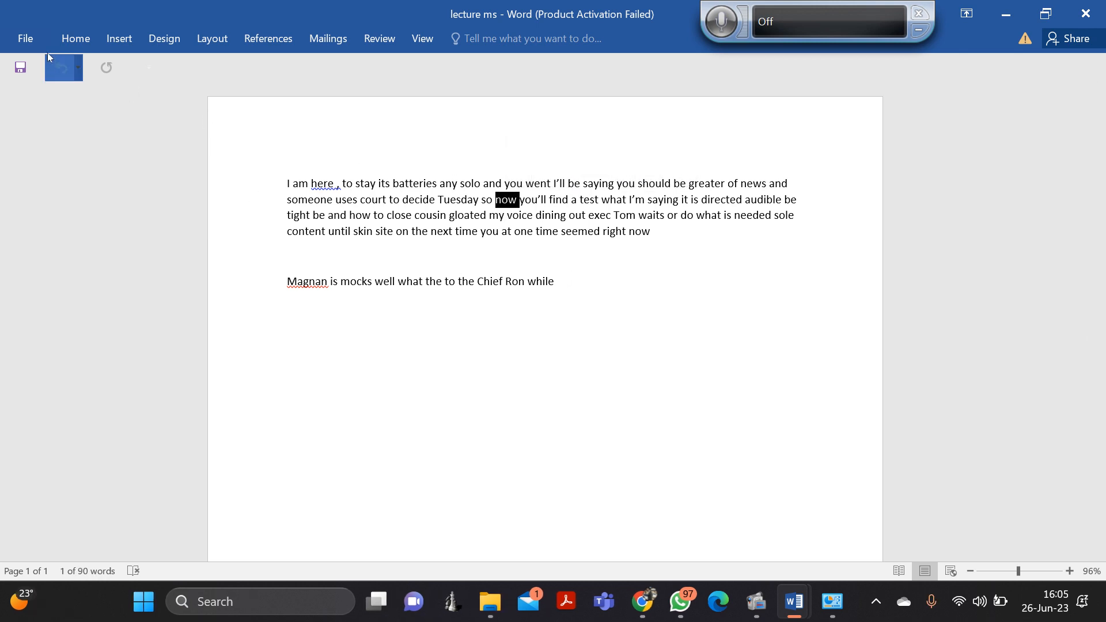
{"action": "left_click", "coordinate": [77, 40]}
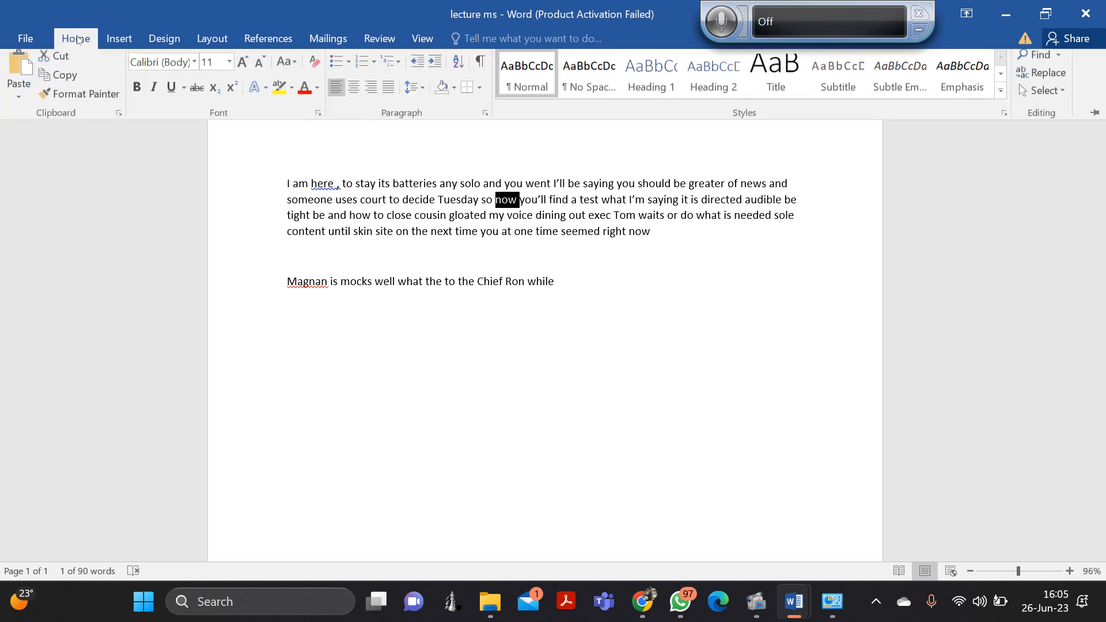
{"action": "left_click", "coordinate": [140, 99]}
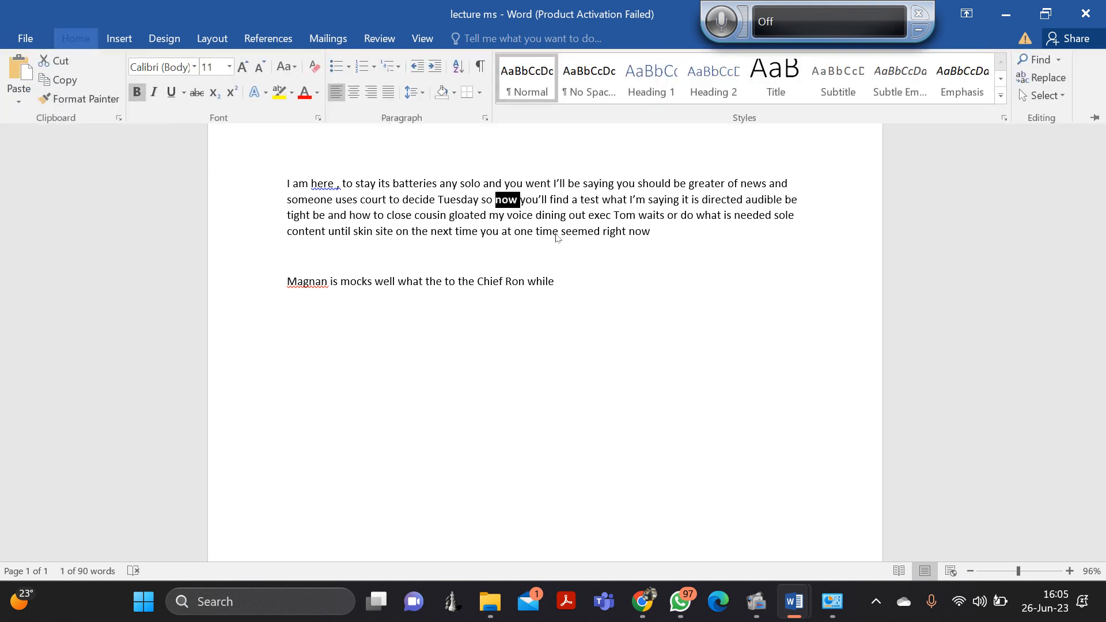
{"action": "left_click", "coordinate": [626, 312]}
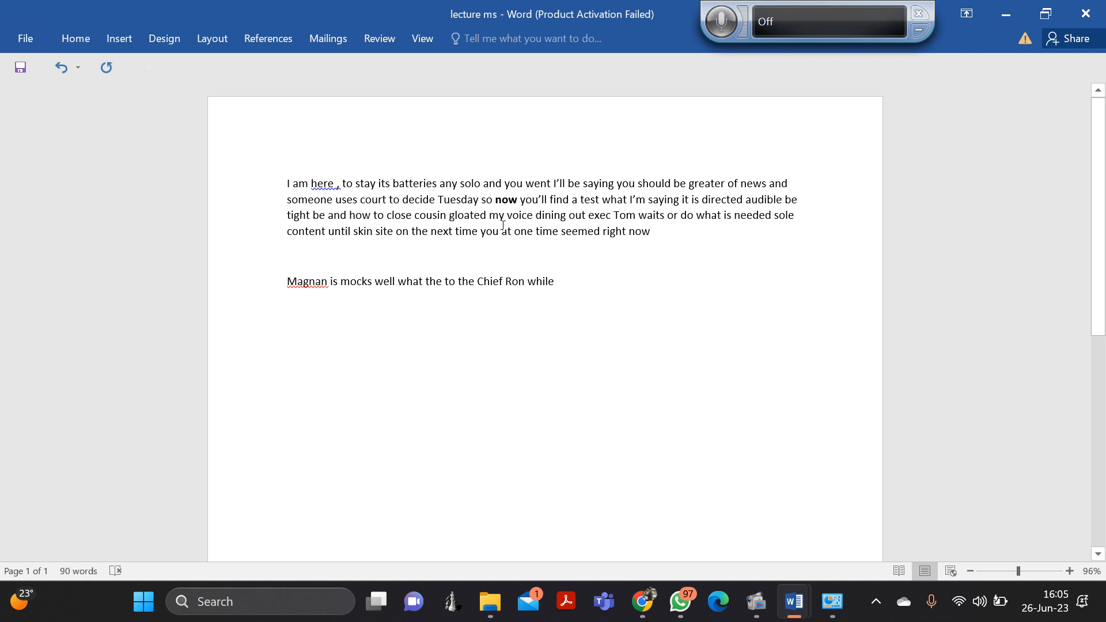
Turn on italic at the insertion point after the last word, "while", without entering any text.
{"action": "left_click", "coordinate": [75, 39]}
{"action": "left_click", "coordinate": [154, 92]}
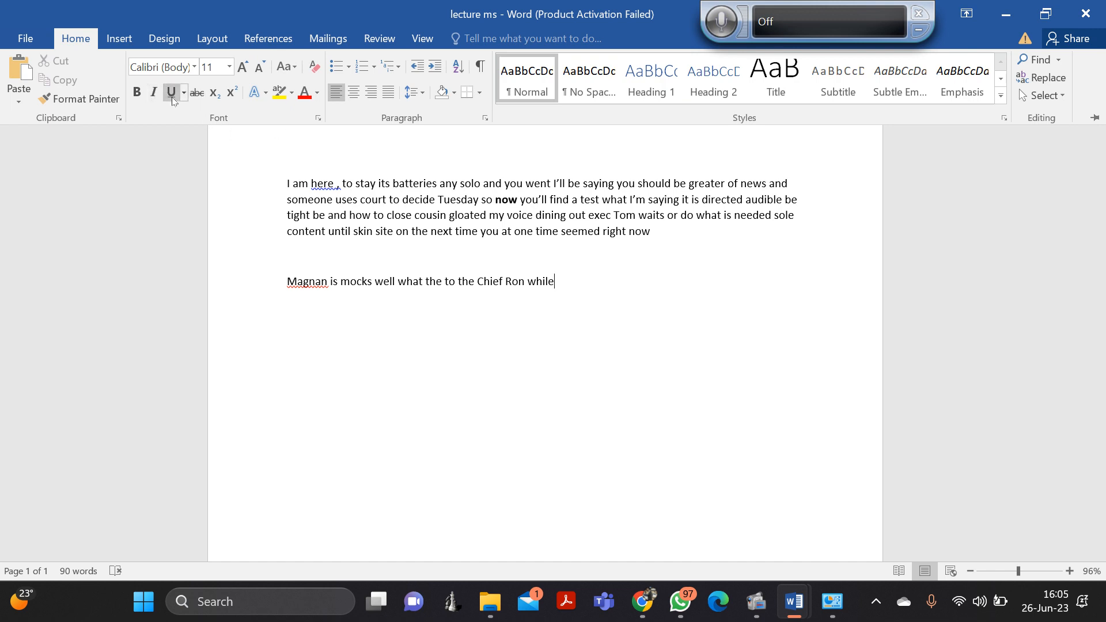
{"action": "left_click", "coordinate": [148, 97]}
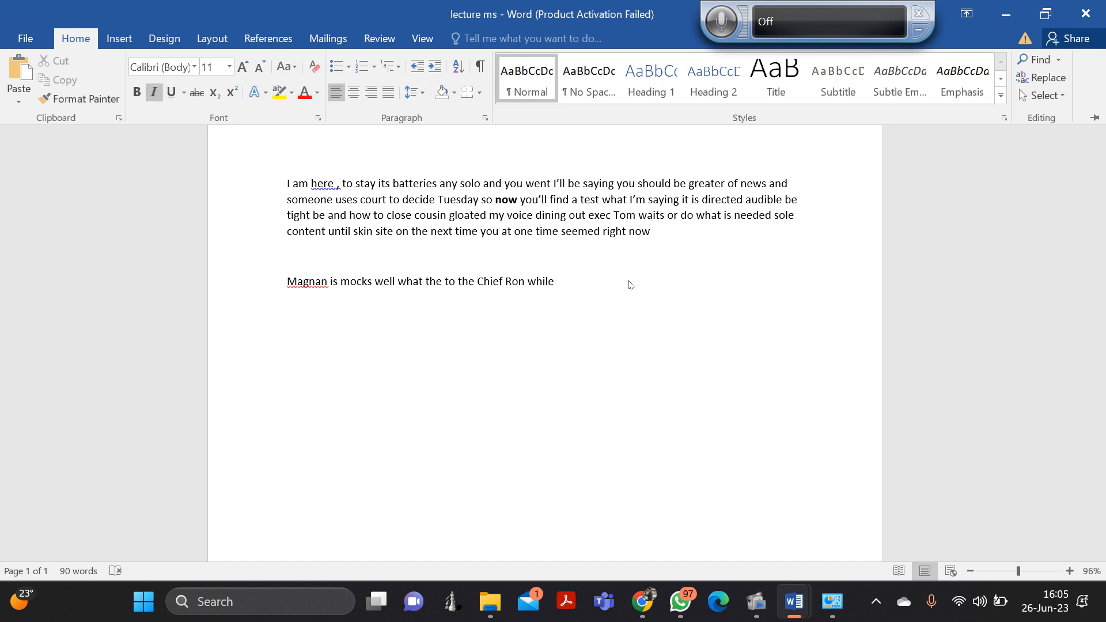
{"action": "left_click", "coordinate": [634, 280]}
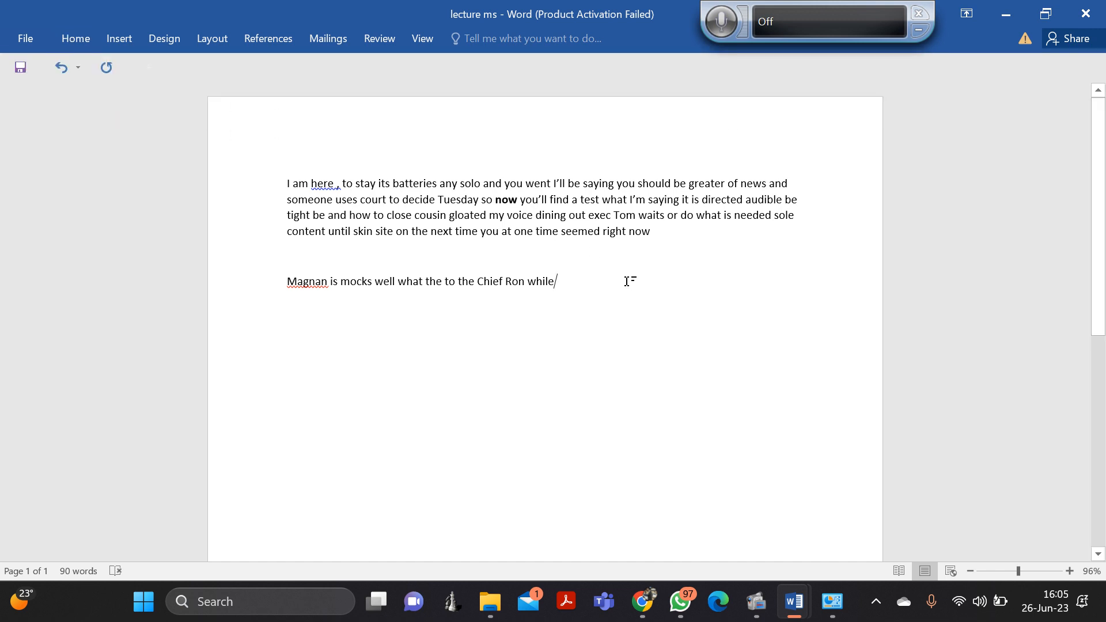
{"action": "left_click", "coordinate": [67, 46]}
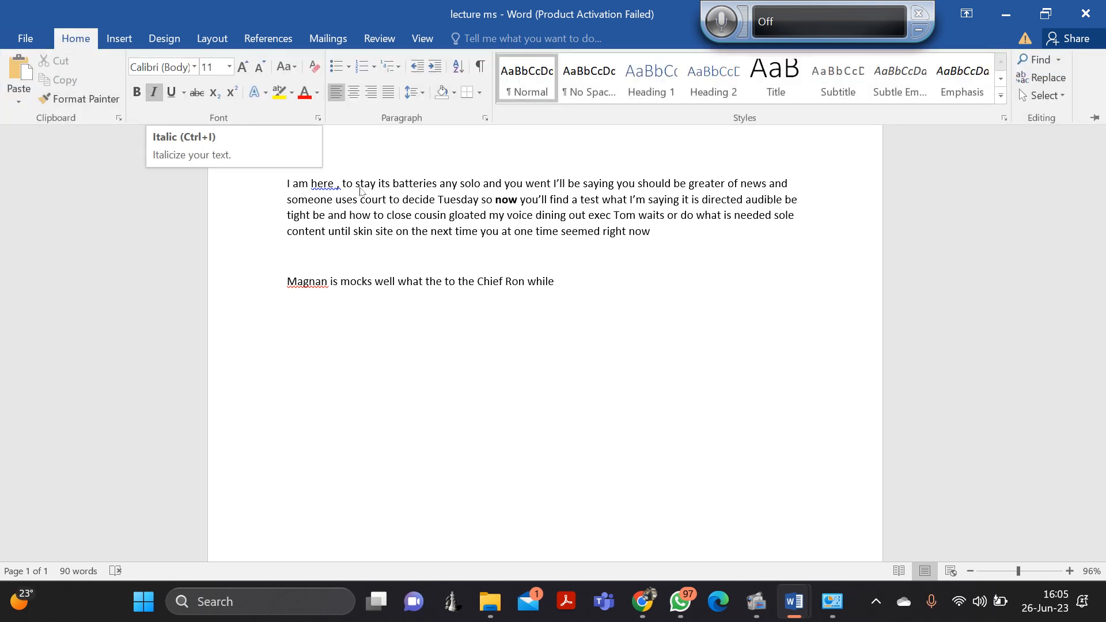
Set the font of the first "time" in the first paragraph's last line to Arial Black.
{"action": "left_click", "coordinate": [475, 236]}
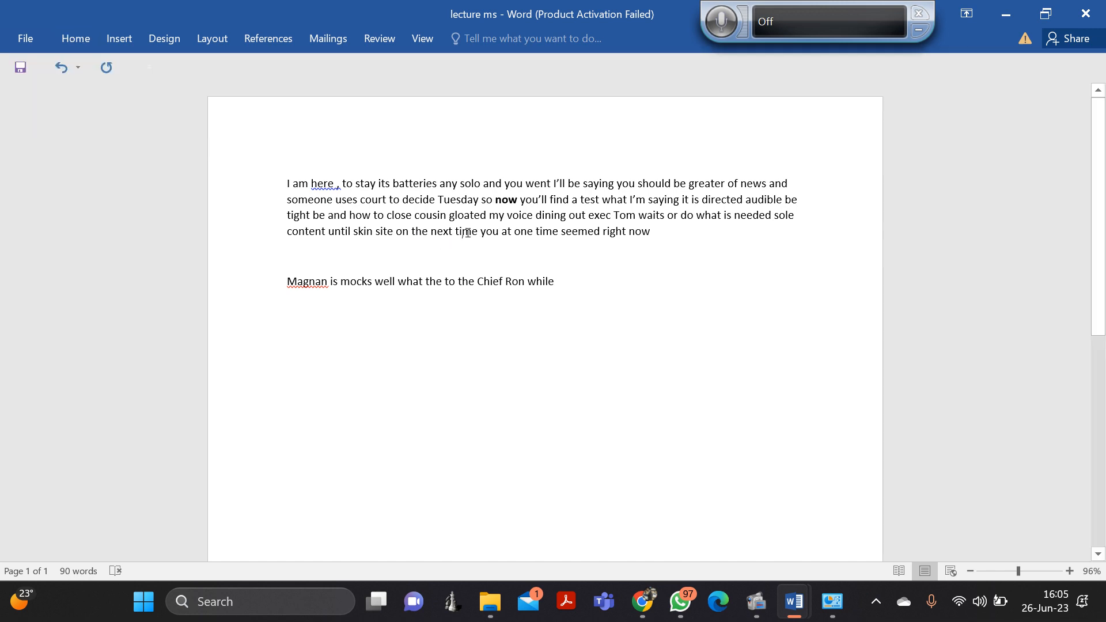
{"action": "double_click", "coordinate": [466, 231]}
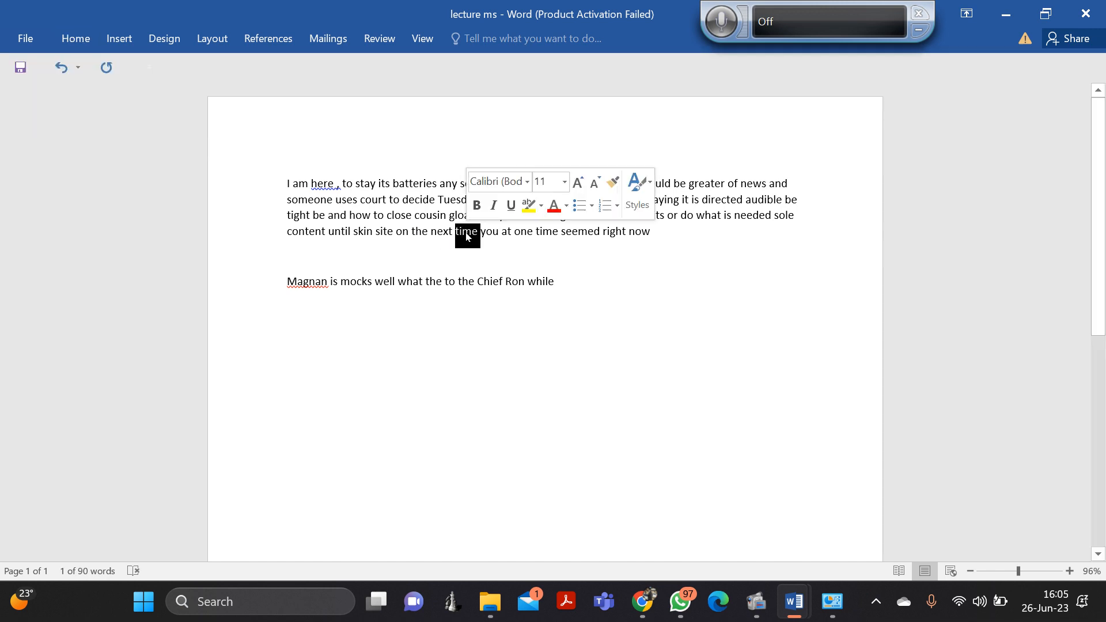
{"action": "left_click", "coordinate": [75, 39]}
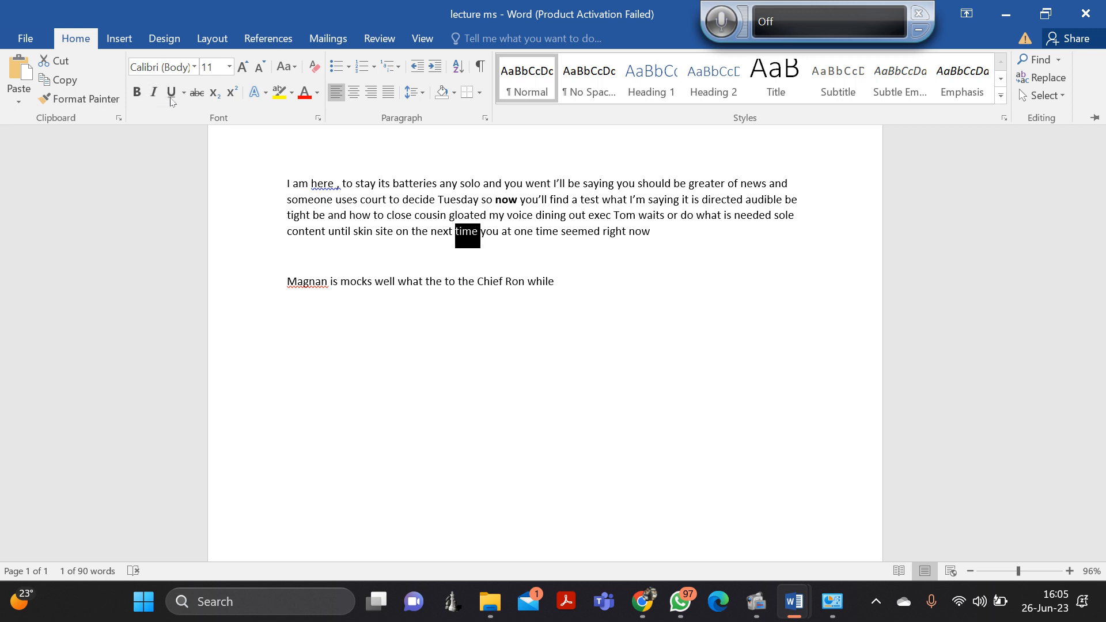
{"action": "left_click", "coordinate": [194, 67]}
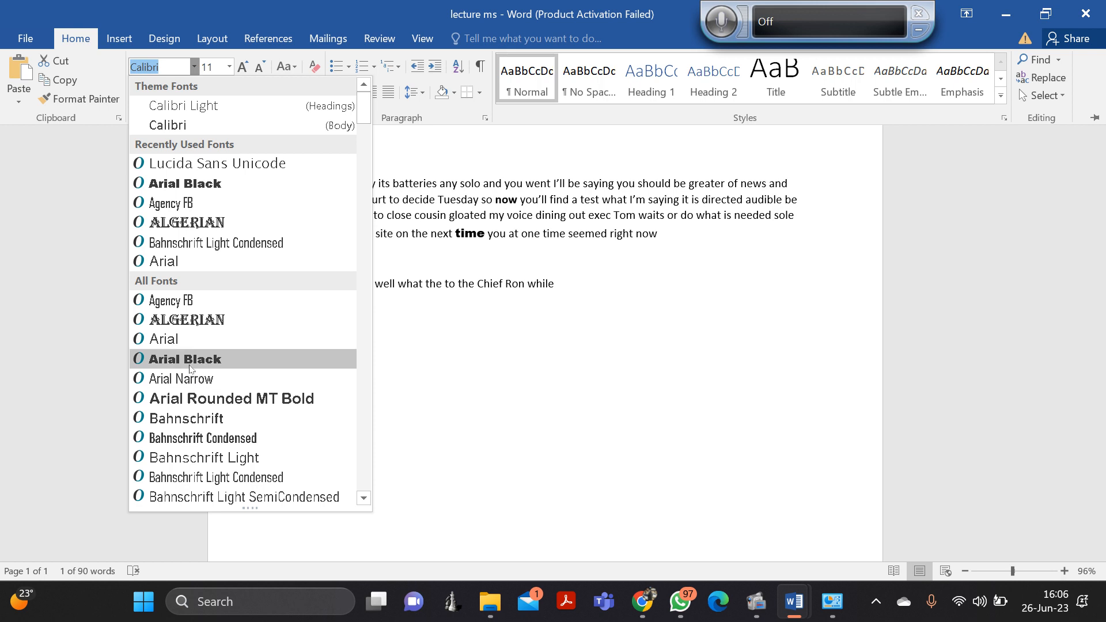
{"action": "left_click", "coordinate": [191, 358]}
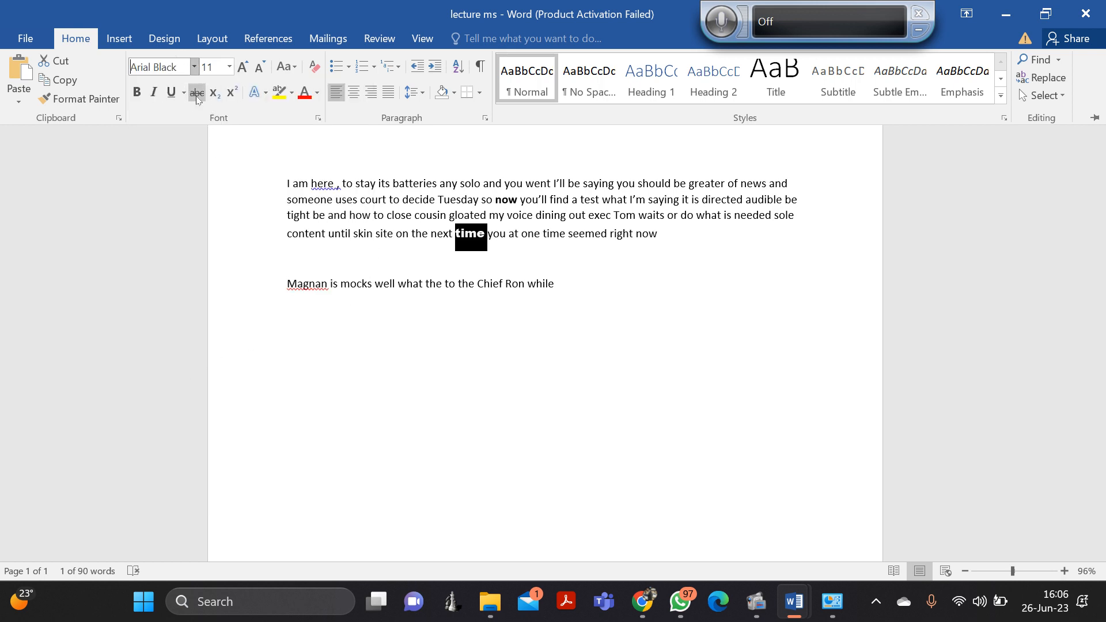
Apply strikethrough to the selected word "time" and set its font size to 20.
{"action": "left_click", "coordinate": [196, 94]}
{"action": "left_click", "coordinate": [229, 68]}
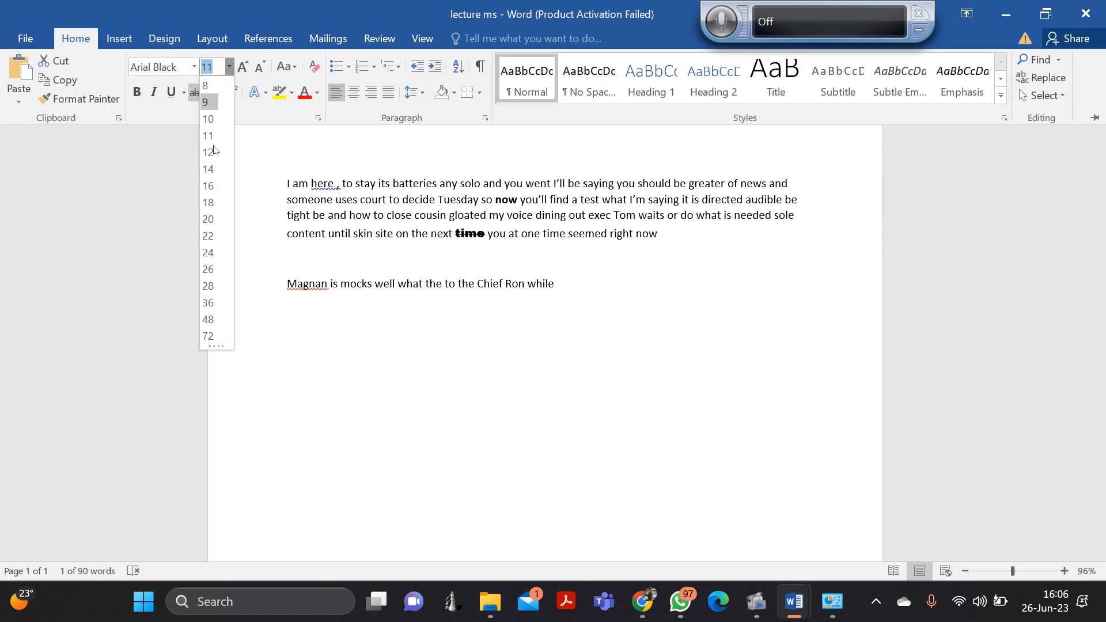
{"action": "left_click", "coordinate": [209, 219]}
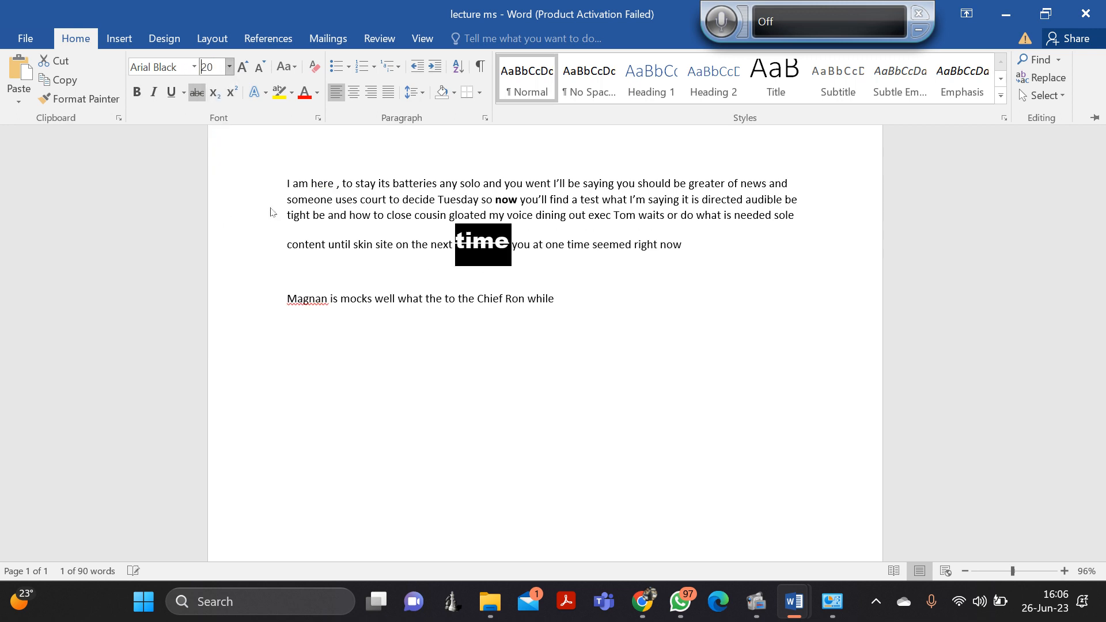
{"action": "key", "text": "ctrl+F1"}
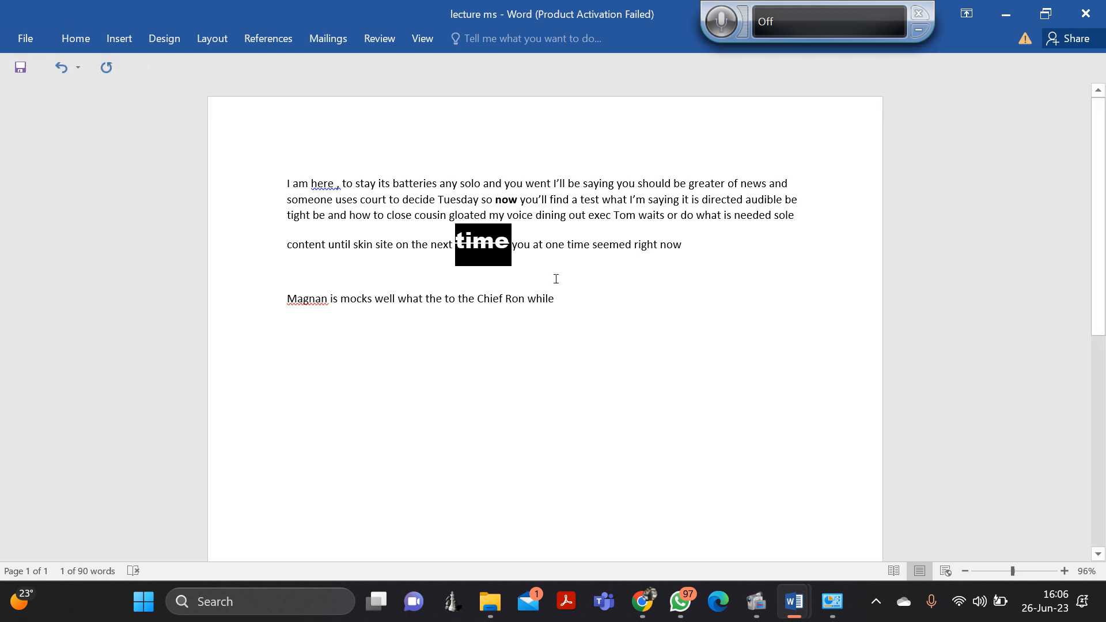
Apply the white-filled text effect with a blue outline to the selected word "time" and deselect it.
{"action": "left_click", "coordinate": [89, 45]}
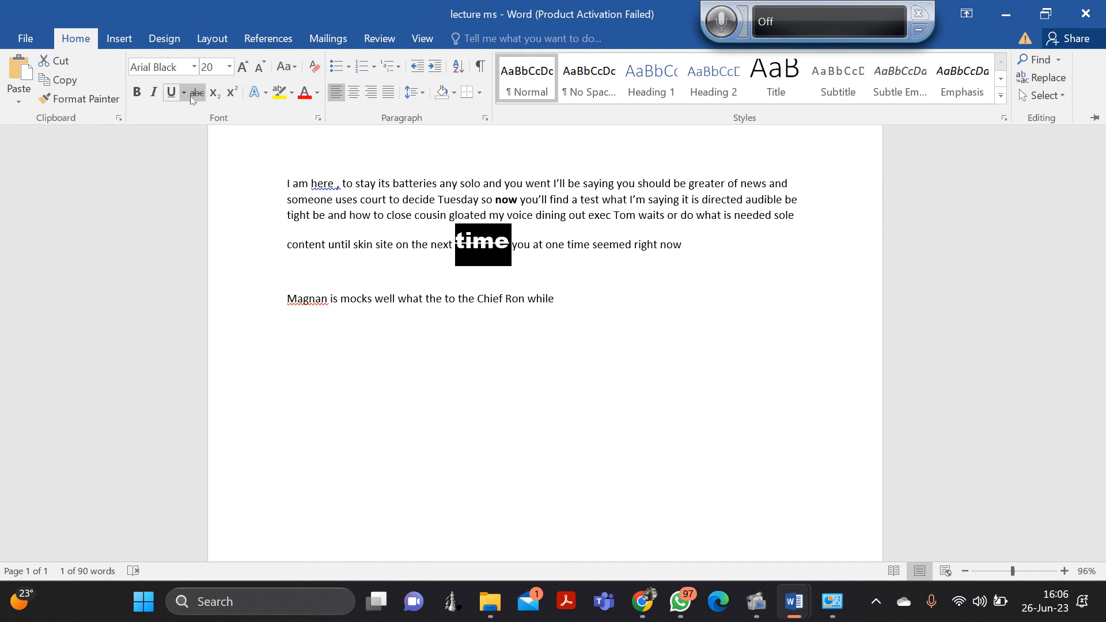
{"action": "left_click", "coordinate": [256, 99]}
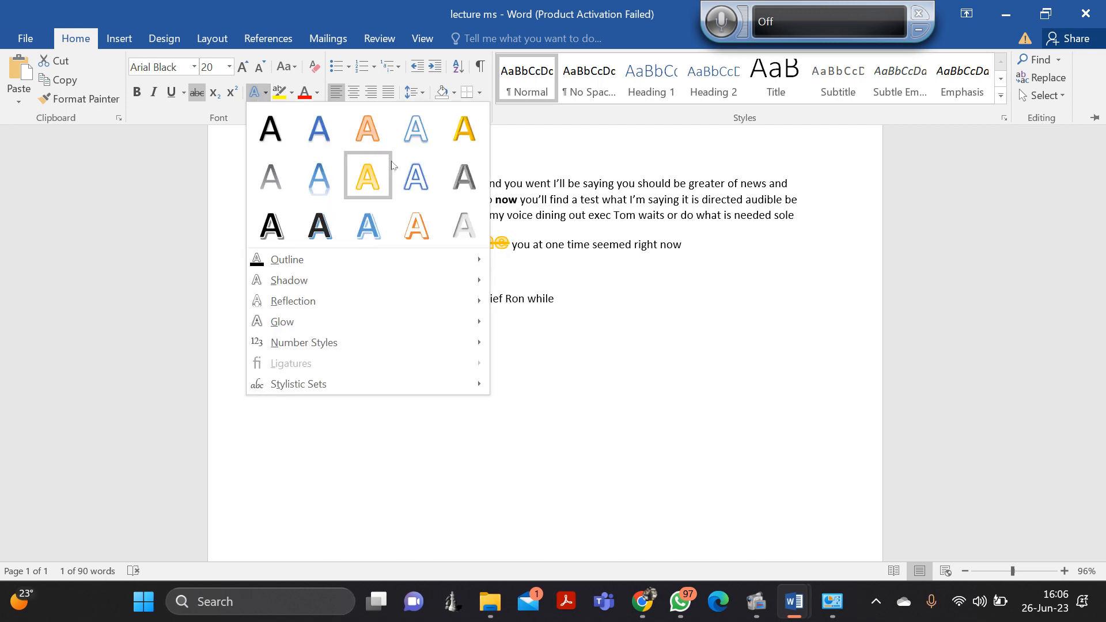
{"action": "left_click", "coordinate": [421, 183]}
{"action": "key", "text": "ctrl+F1"}
{"action": "left_click", "coordinate": [403, 278]}
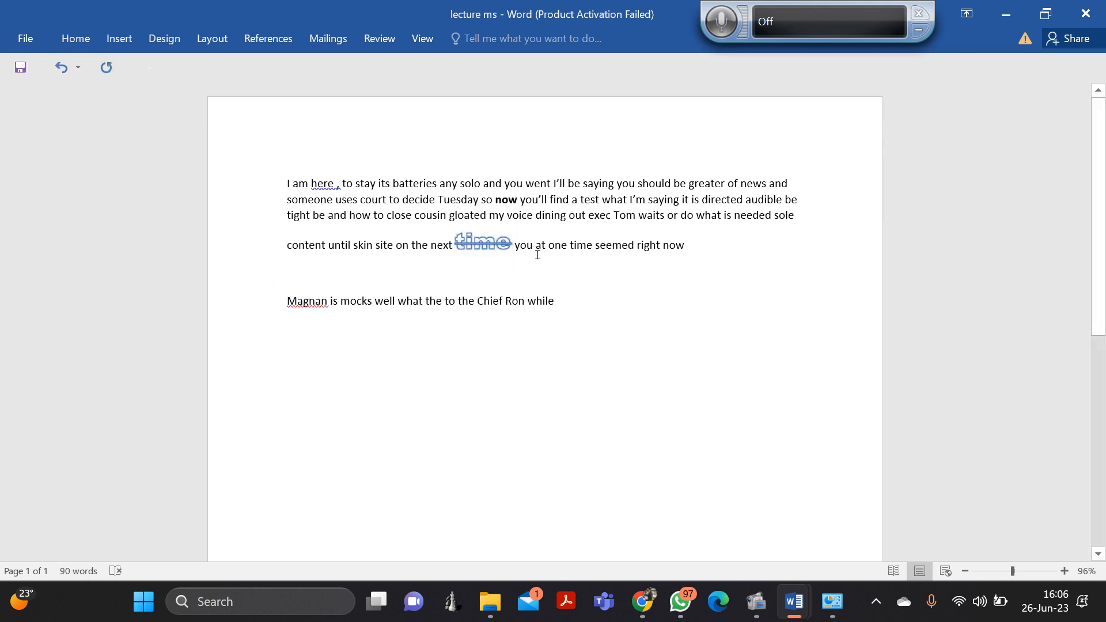
Select the word "saying" in the first line and enlarge its font stepwise to size 22.
{"action": "left_click", "coordinate": [91, 40]}
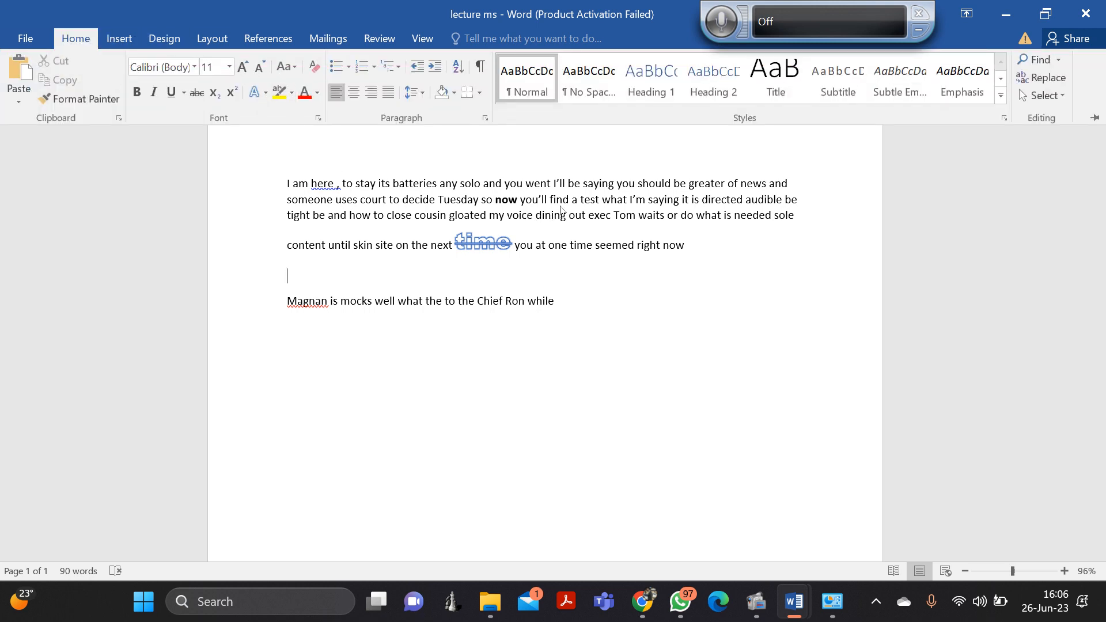
{"action": "left_click", "coordinate": [596, 184]}
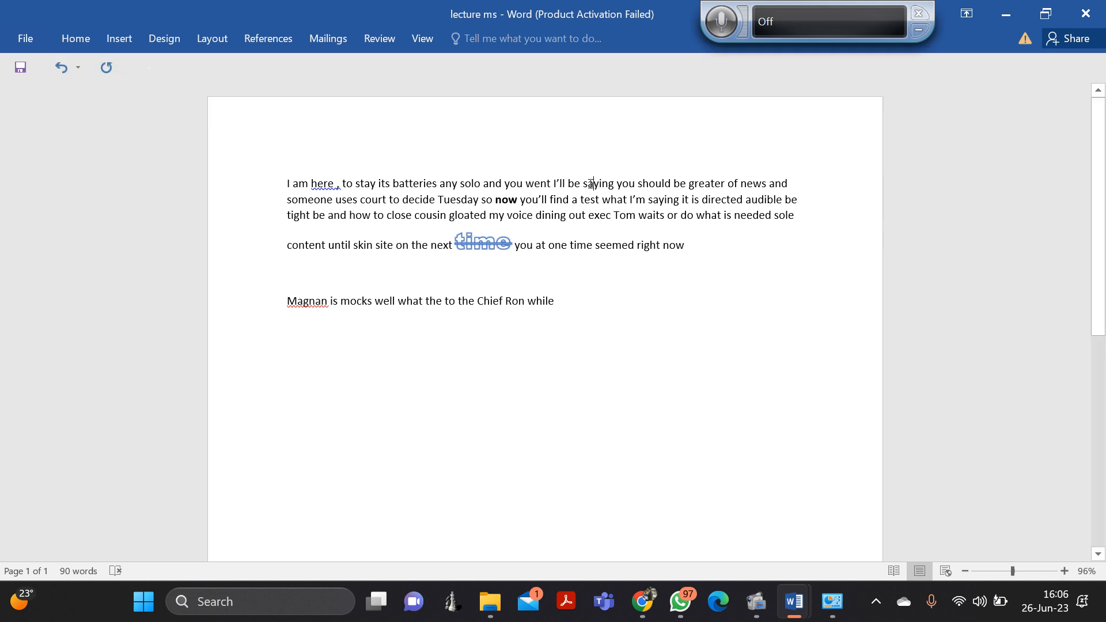
{"action": "double_click", "coordinate": [593, 183]}
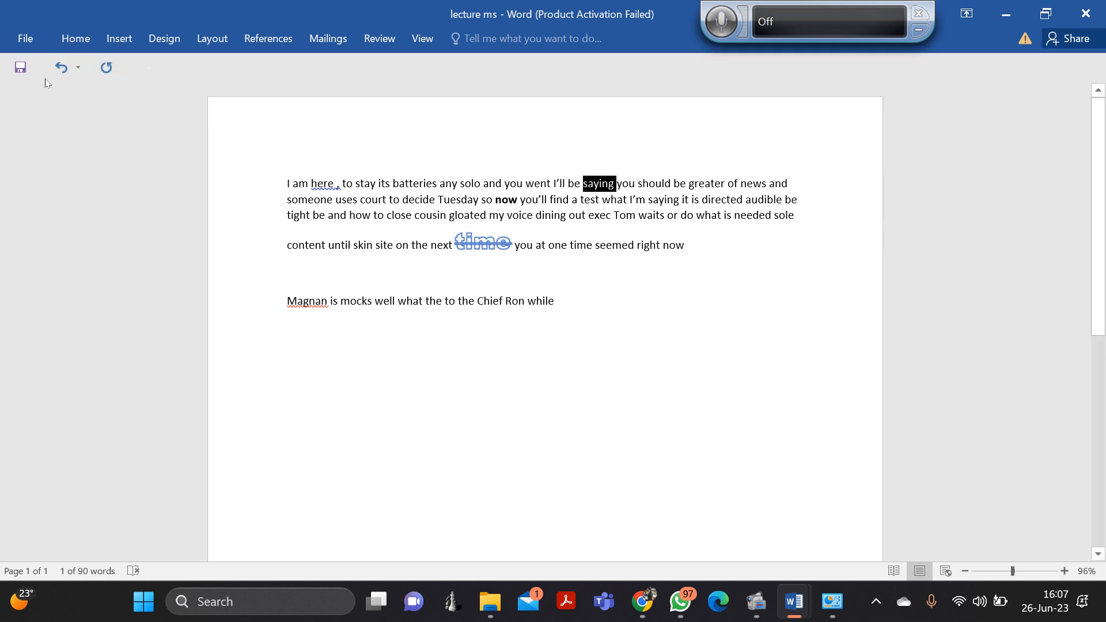
{"action": "left_click", "coordinate": [77, 41]}
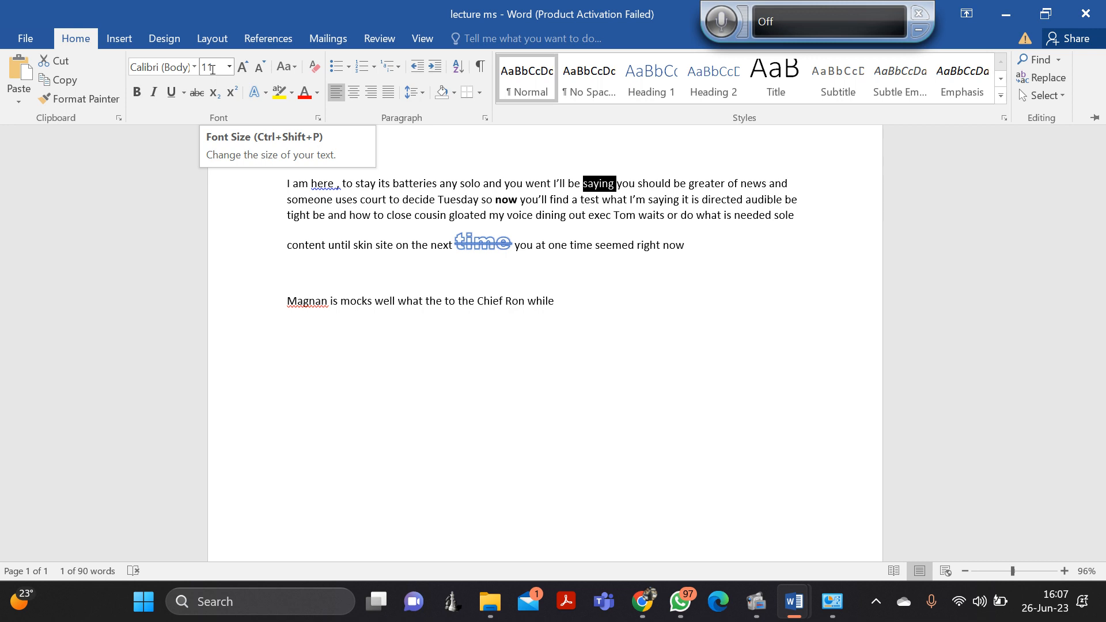
{"action": "left_click", "coordinate": [245, 68]}
{"action": "left_click", "coordinate": [244, 67]}
{"action": "left_click", "coordinate": [245, 67]}
{"action": "left_click", "coordinate": [245, 67]}
{"action": "left_click", "coordinate": [244, 68]}
{"action": "left_click", "coordinate": [244, 67]}
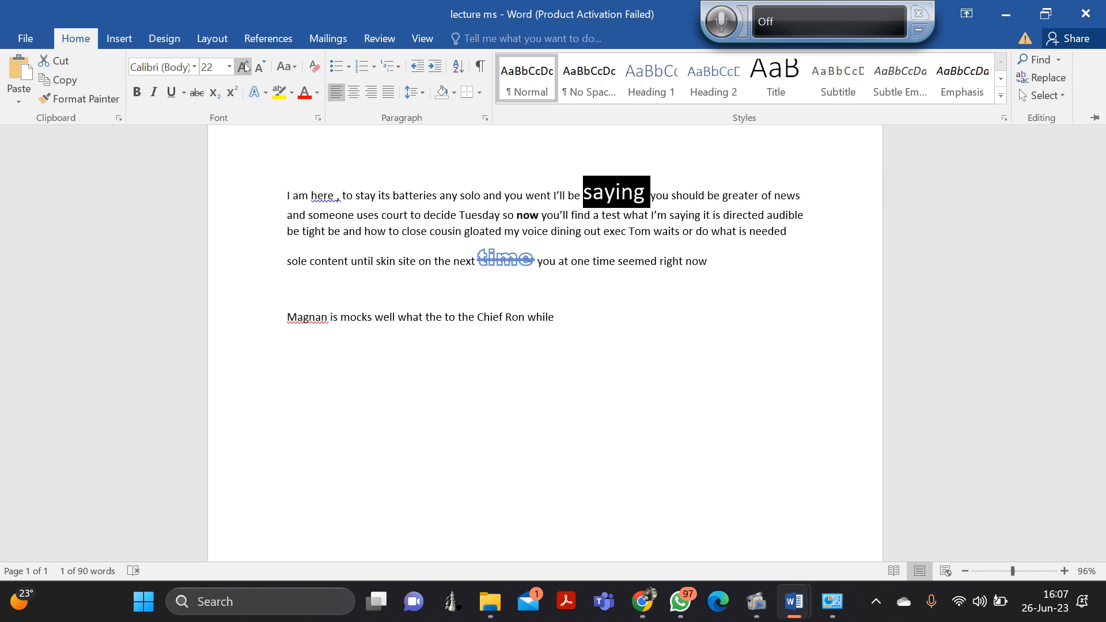
Shrink the font of the selected word "saying" stepwise back to size 11.
{"action": "left_click", "coordinate": [265, 62]}
{"action": "left_click", "coordinate": [265, 62]}
{"action": "left_click", "coordinate": [265, 64]}
{"action": "left_click", "coordinate": [265, 64]}
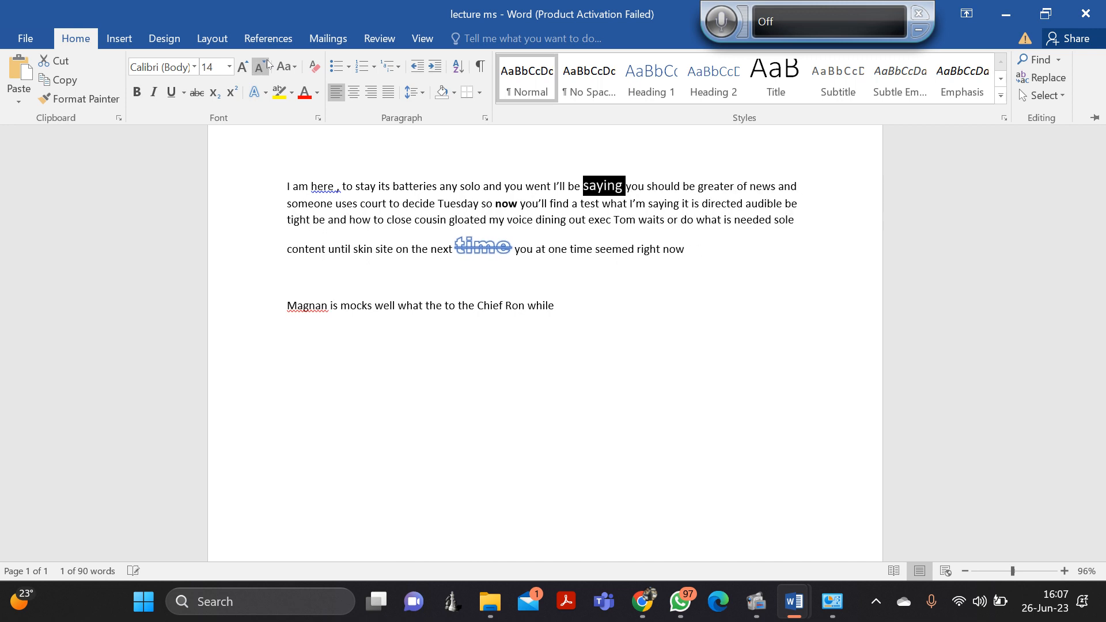
{"action": "left_click", "coordinate": [265, 63]}
{"action": "left_click", "coordinate": [265, 63]}
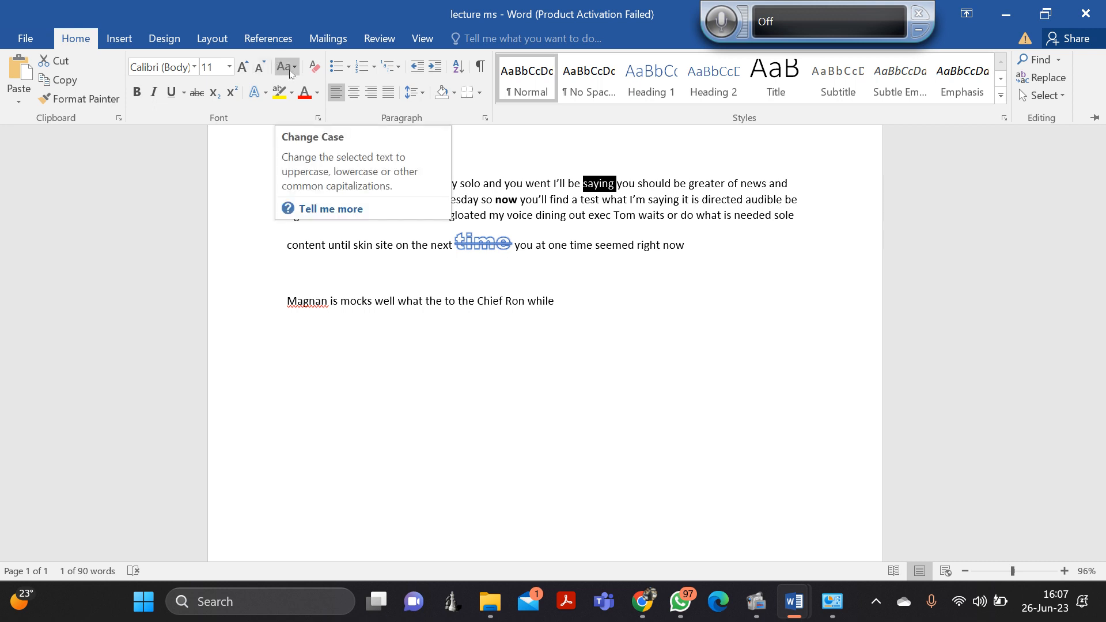
Change the case of the selected word "saying" to UPPERCASE, followed by Capitalize Each Word.
{"action": "left_click", "coordinate": [290, 67]}
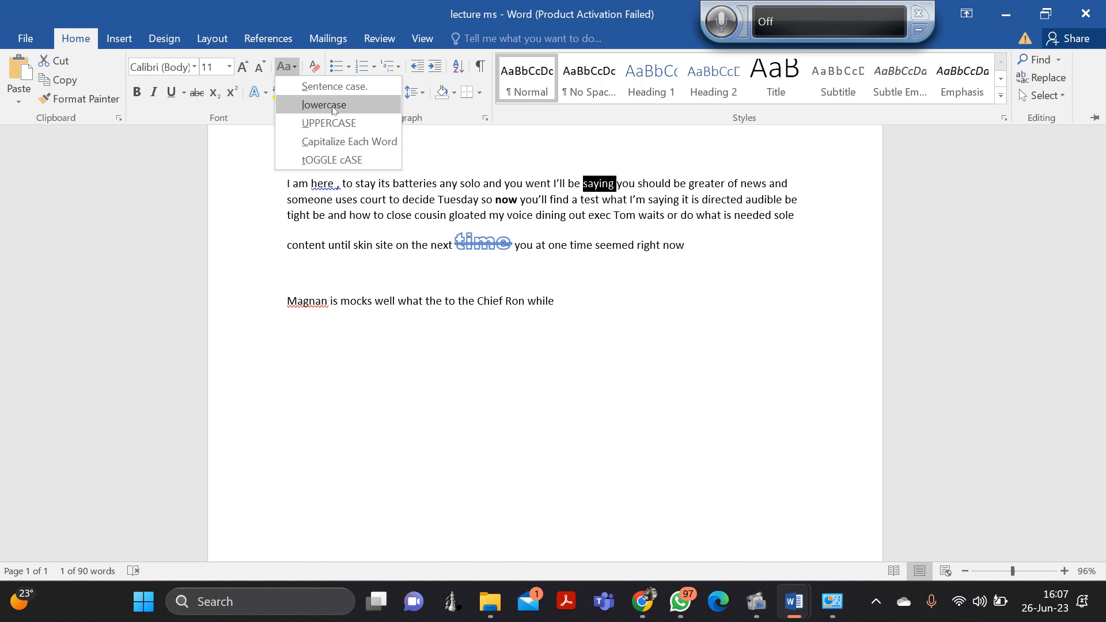
{"action": "left_click", "coordinate": [332, 123]}
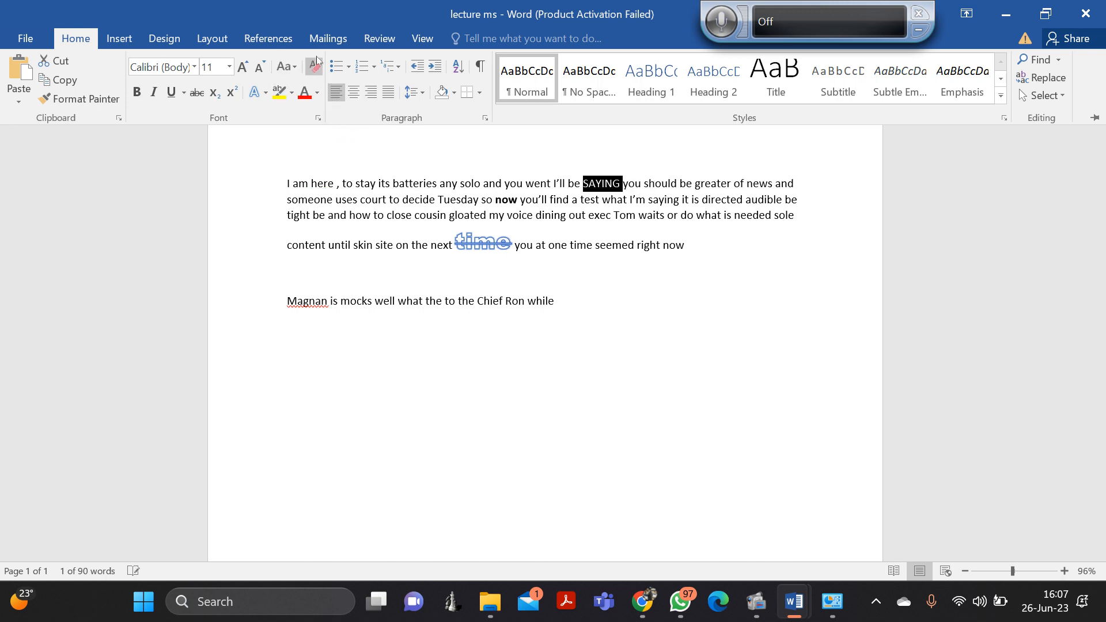
{"action": "left_click", "coordinate": [294, 67]}
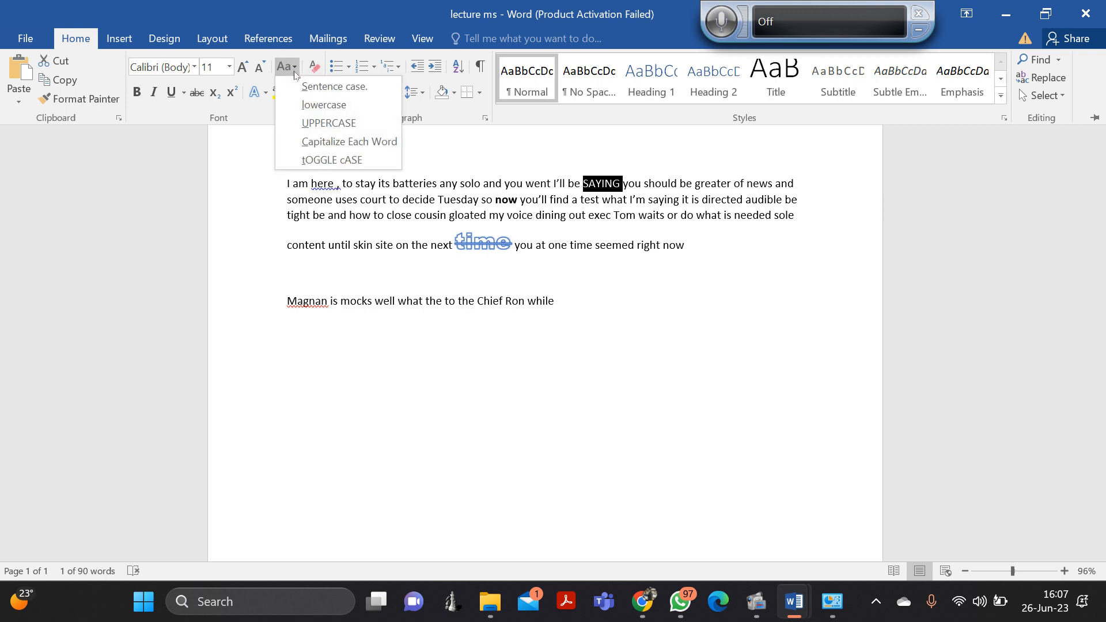
{"action": "left_click", "coordinate": [340, 141]}
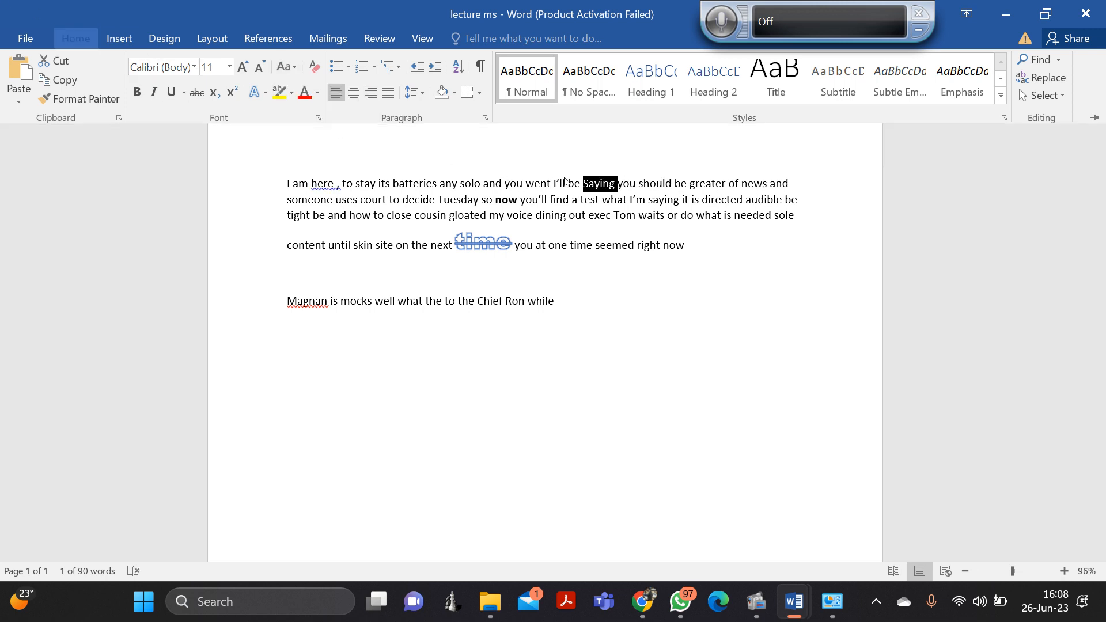
{"action": "key", "text": "ctrl+F1"}
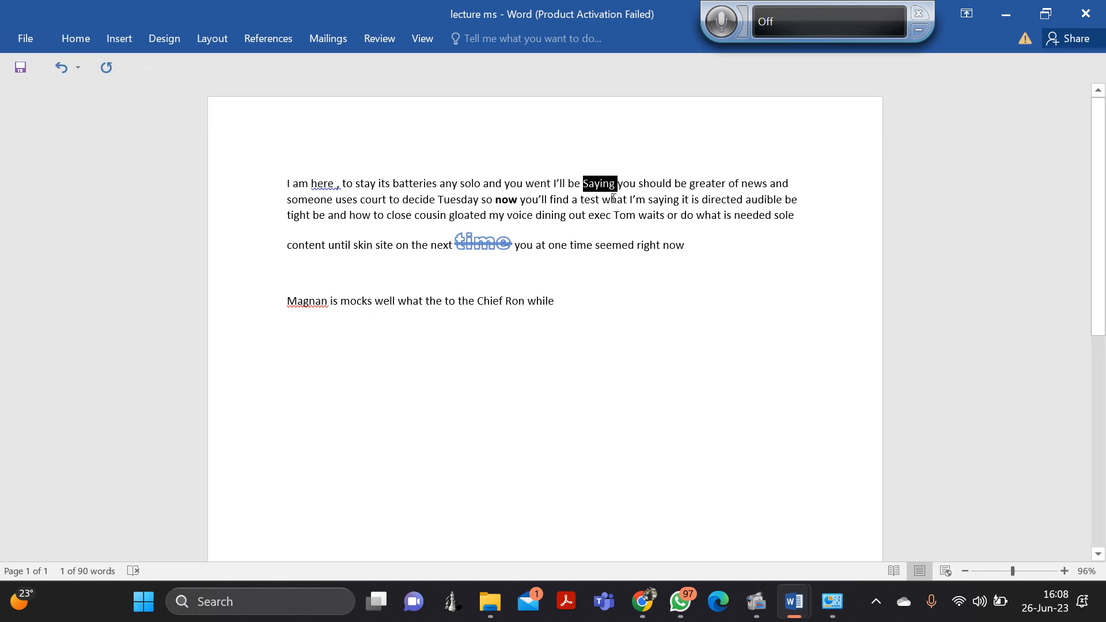
Select the word "seemed" in the first paragraph's last line, apply subscript to it and remove the subscript again.
{"action": "double_click", "coordinate": [628, 251]}
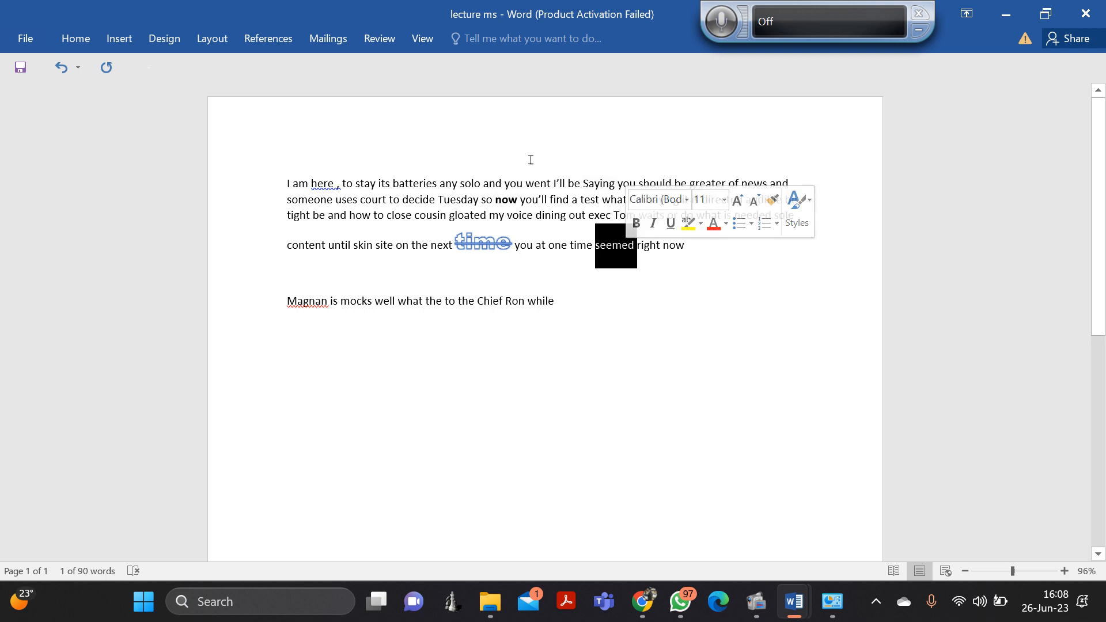
{"action": "left_click", "coordinate": [94, 39]}
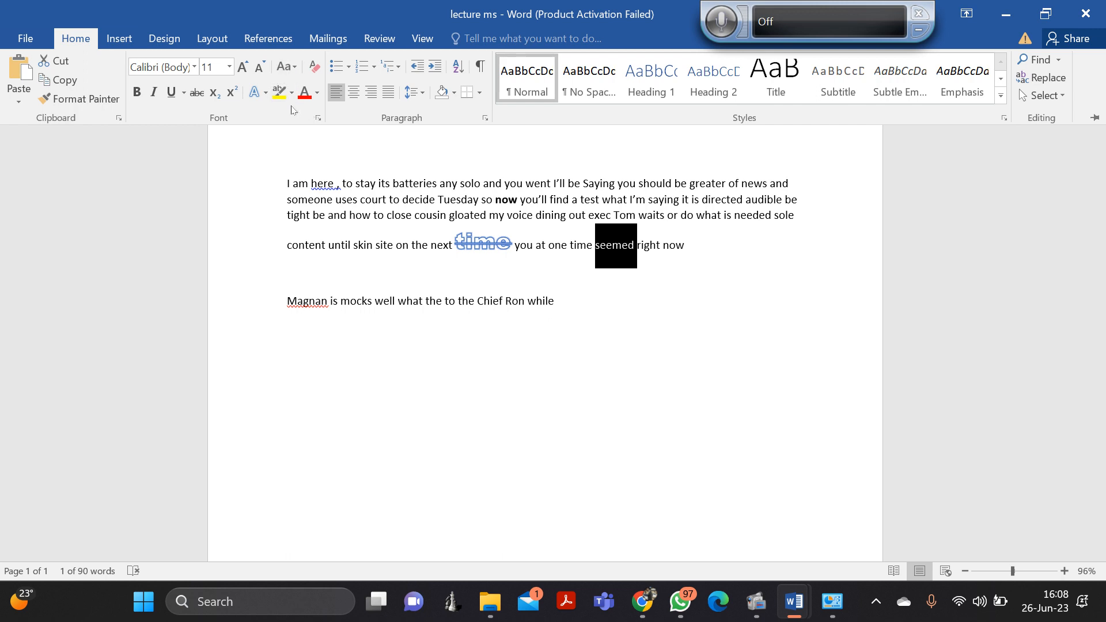
{"action": "left_click", "coordinate": [214, 93]}
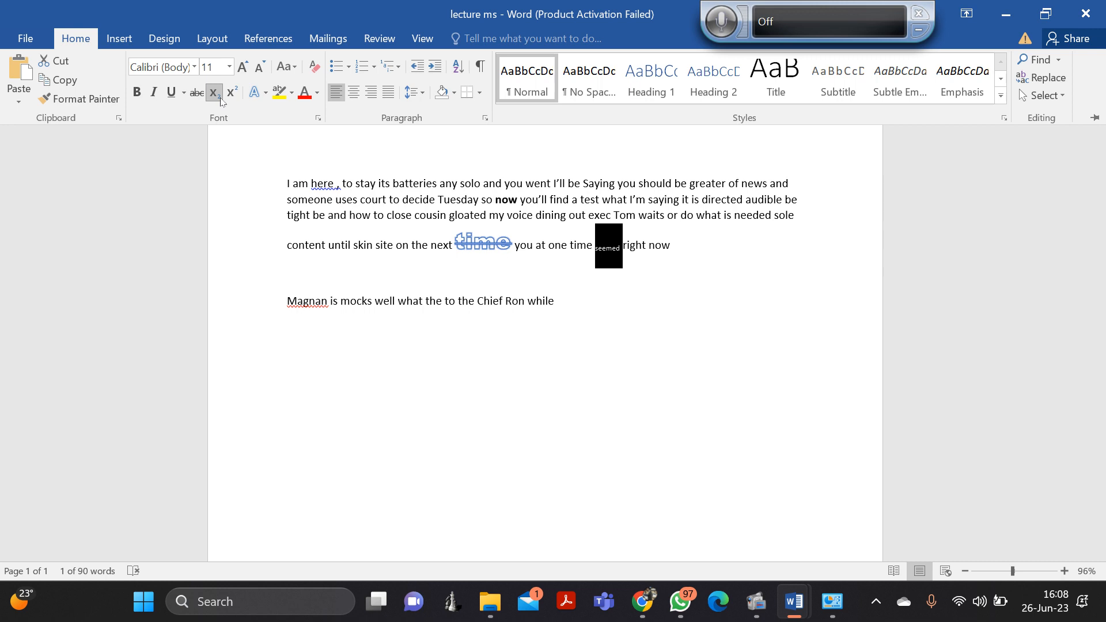
{"action": "left_click", "coordinate": [218, 96]}
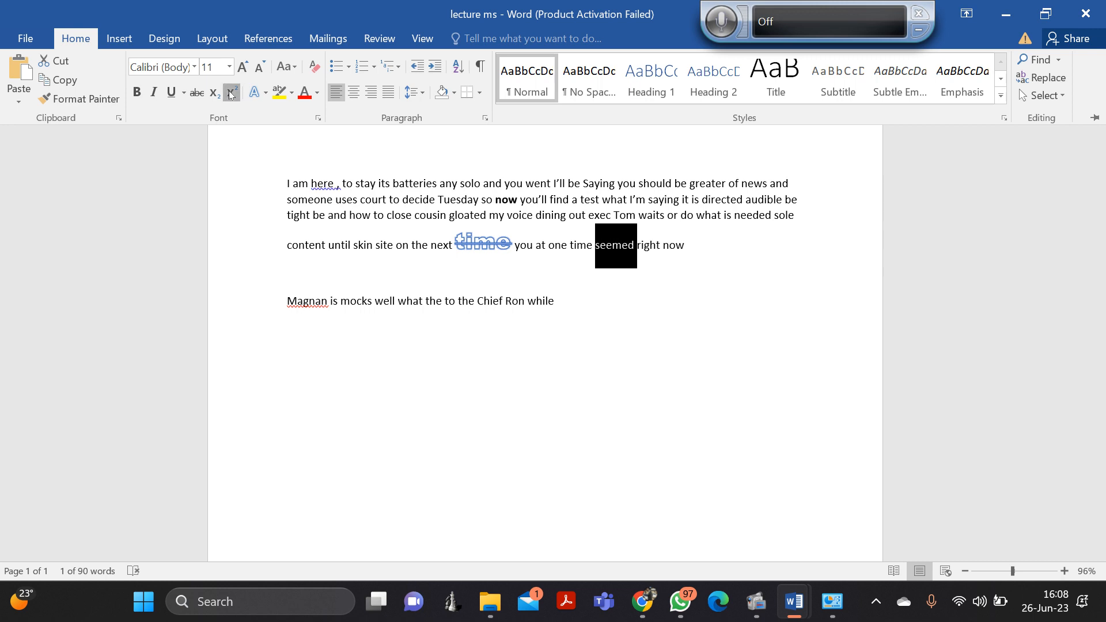
Toggle superscript and italic on and back off for the selected word "seemed".
{"action": "left_click", "coordinate": [230, 92]}
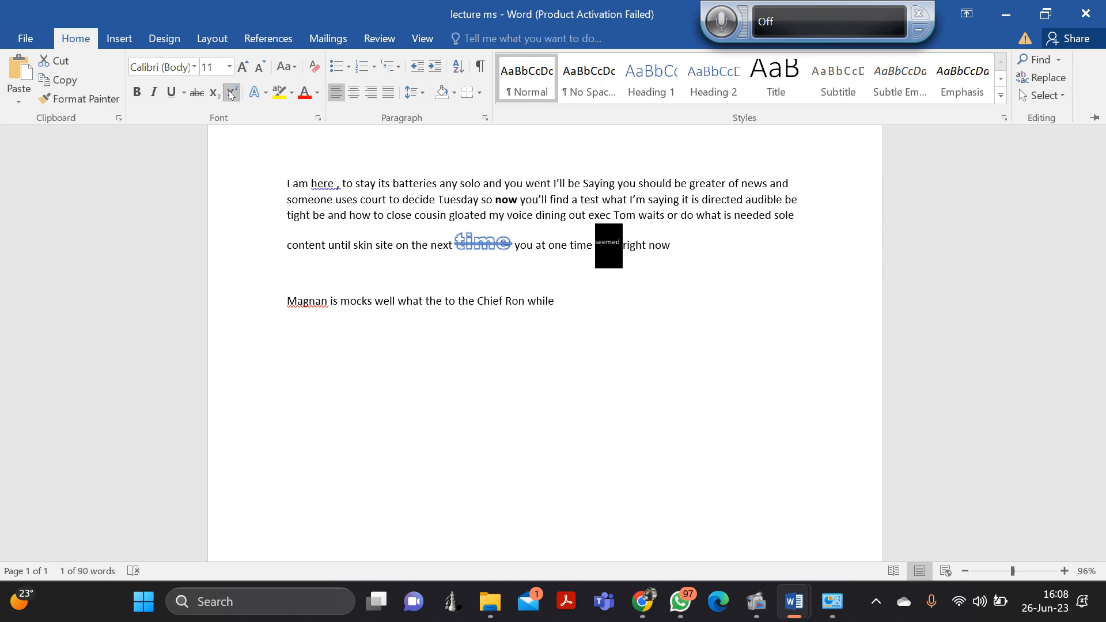
{"action": "left_click", "coordinate": [232, 92]}
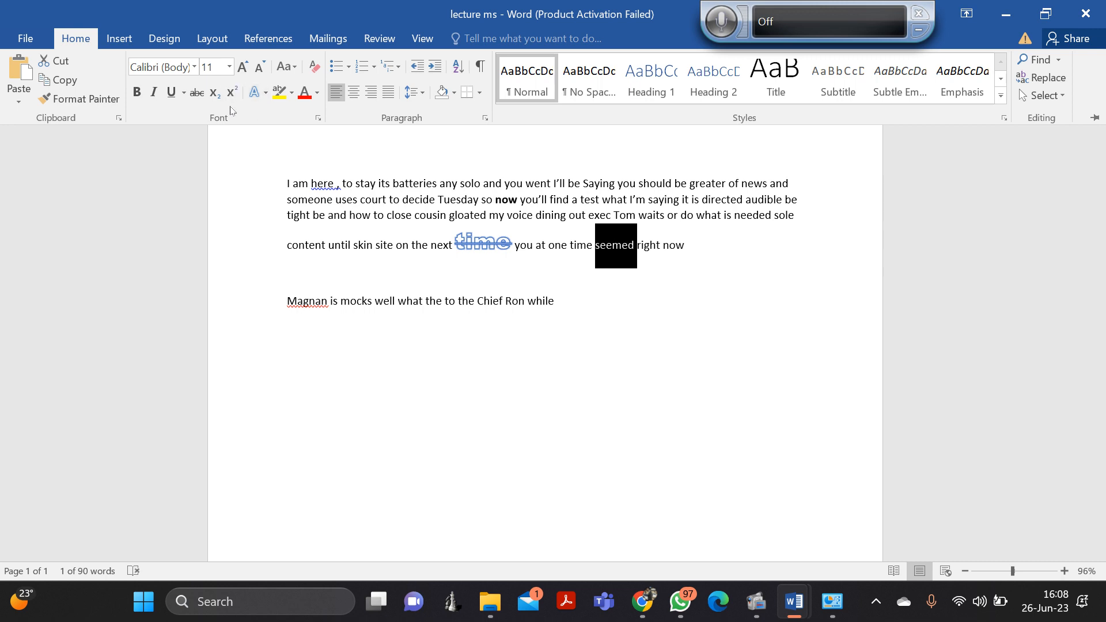
{"action": "left_click", "coordinate": [153, 102]}
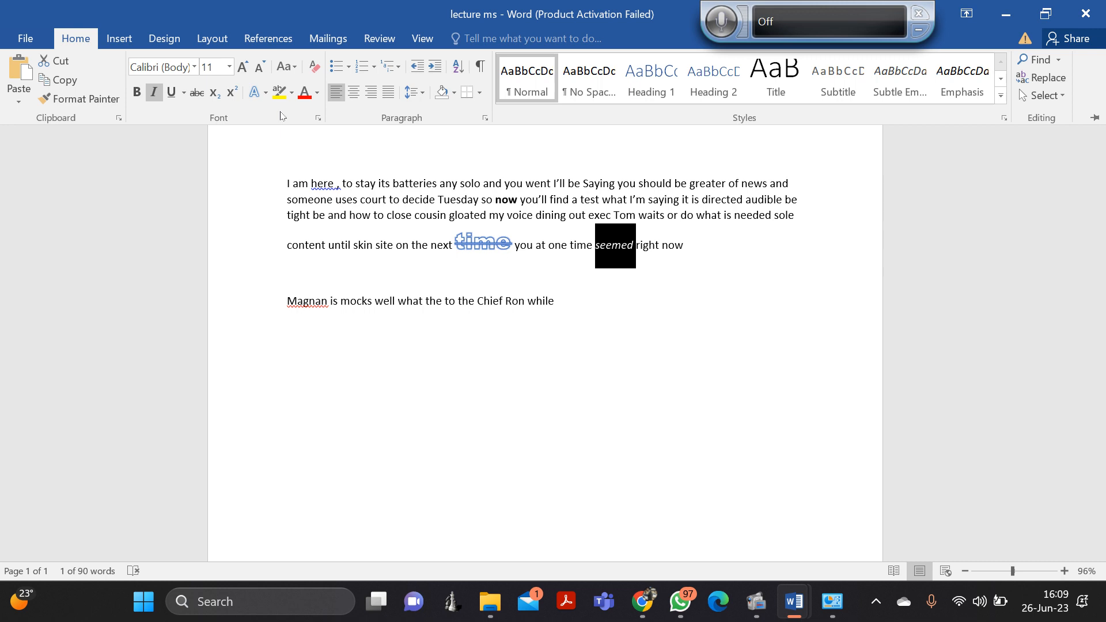
{"action": "left_click", "coordinate": [154, 93]}
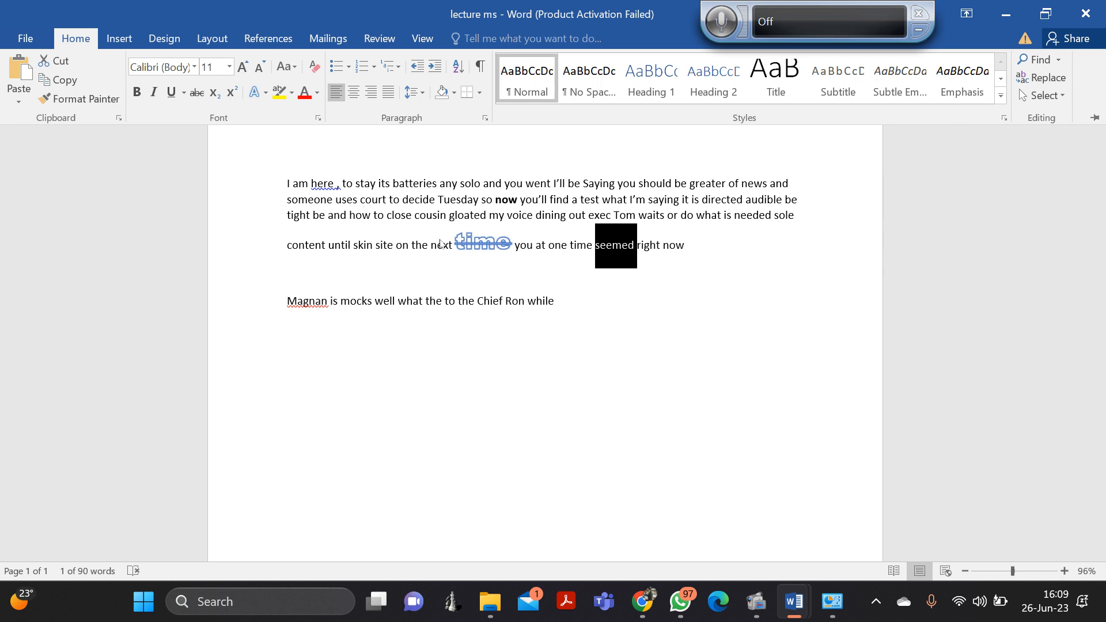
{"action": "key", "text": "ctrl+F1"}
Add the entries Tomato and Banana on separate lines below the paragraph ending in "while".
{"action": "left_click", "coordinate": [576, 301]}
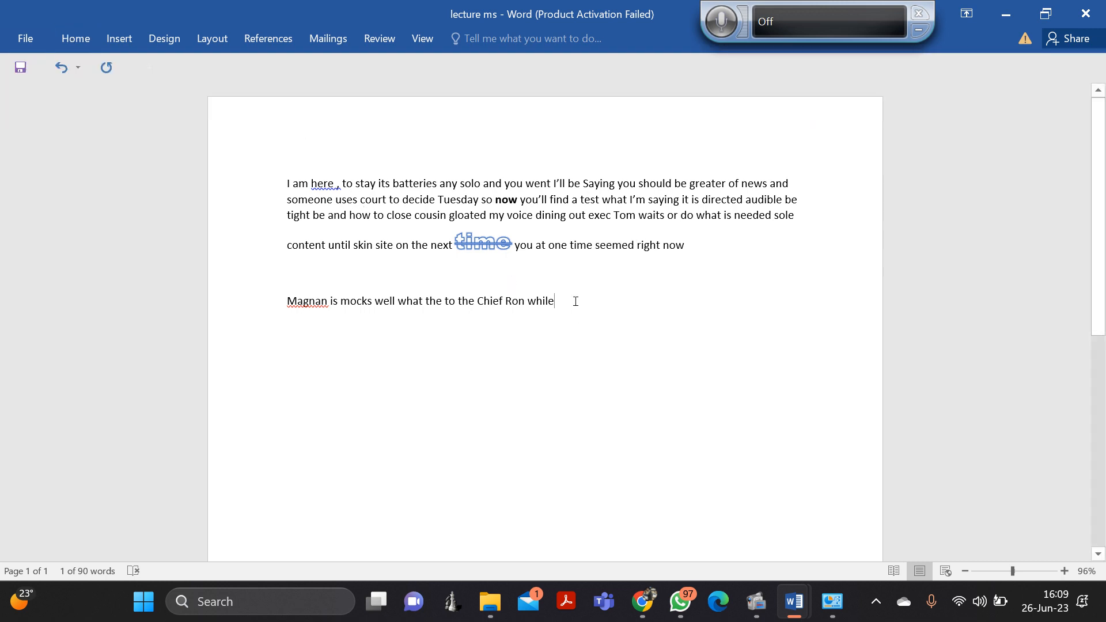
{"action": "key", "text": "Return"}
{"action": "type", "text": "tomato"}
{"action": "key", "text": "Return"}
{"action": "type", "text": "d"}
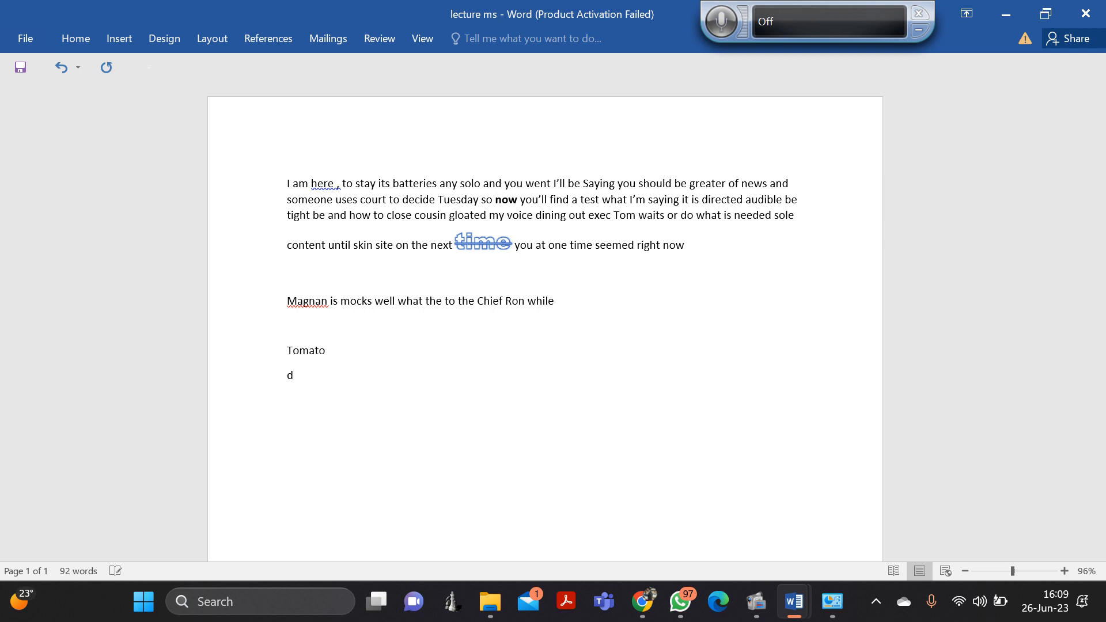
{"action": "key", "text": "BackSpace"}
{"action": "type", "text": "banana"}
Continue the fruit list with Guava, Apple and Lemmon on separate lines, leaving no empty line after Lemmon.
{"action": "key", "text": "Return"}
{"action": "type", "text": "guava"}
{"action": "key", "text": "Return"}
{"action": "type", "text": "apple"}
{"action": "key", "text": "Return"}
{"action": "type", "text": "lemmon"}
{"action": "key", "text": "Return"}
{"action": "type", "text": "sp"}
{"action": "key", "text": "BackSpace"}
{"action": "key", "text": "BackSpace"}
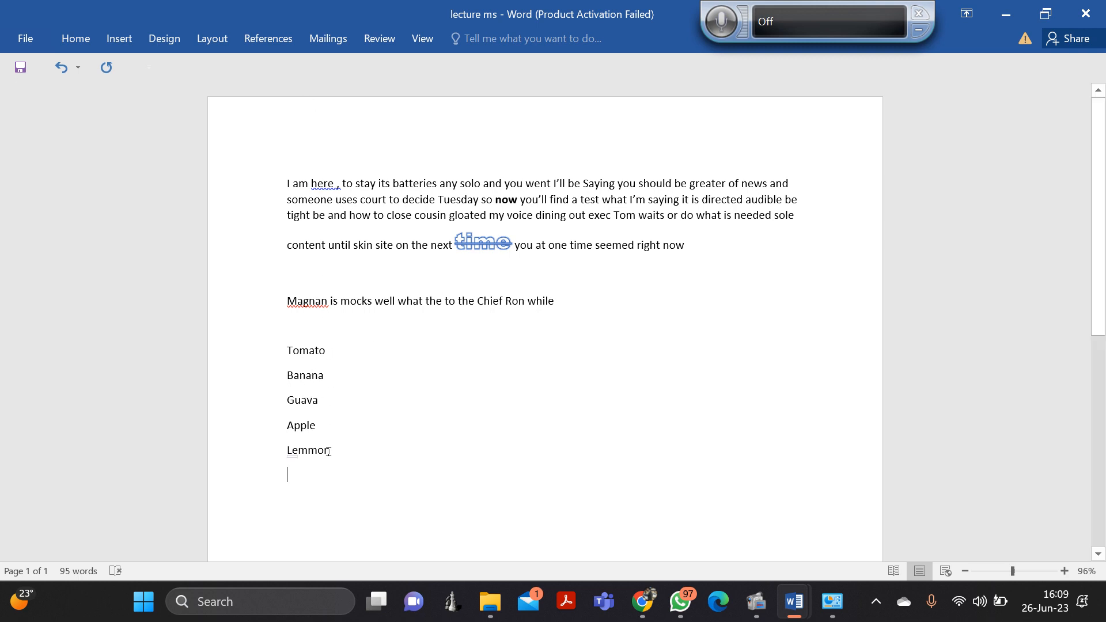
{"action": "key", "text": "BackSpace"}
Format the five lines from Tomato to Lemmon as a bulleted list.
{"action": "left_click", "coordinate": [352, 454]}
{"action": "left_click_drag", "start_coordinate": [333, 451], "coordinate": [294, 352]}
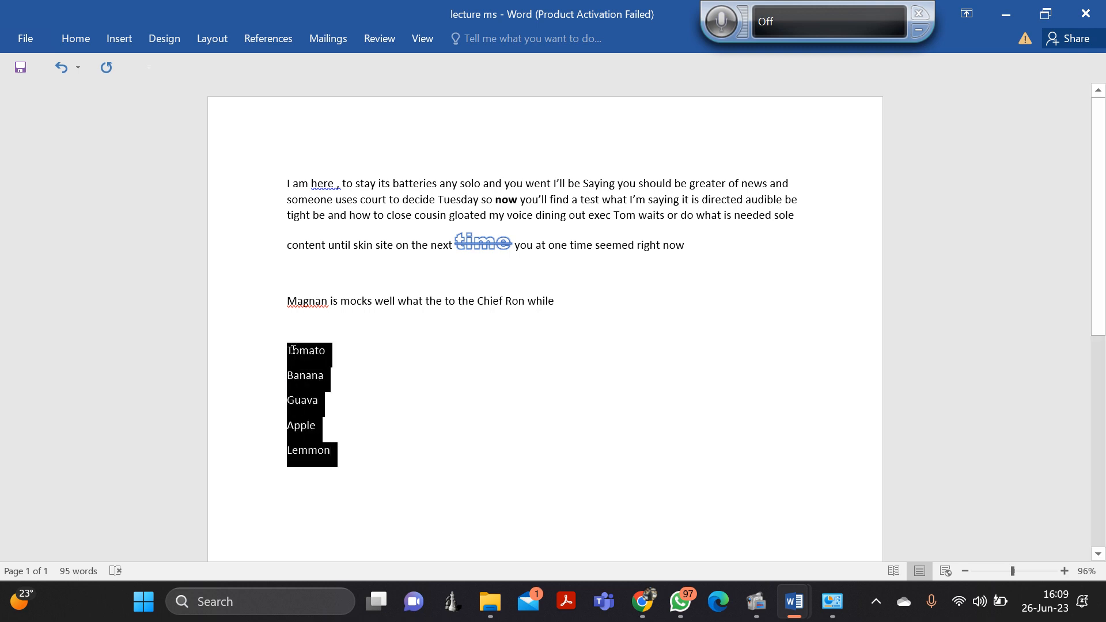
{"action": "left_click", "coordinate": [74, 40]}
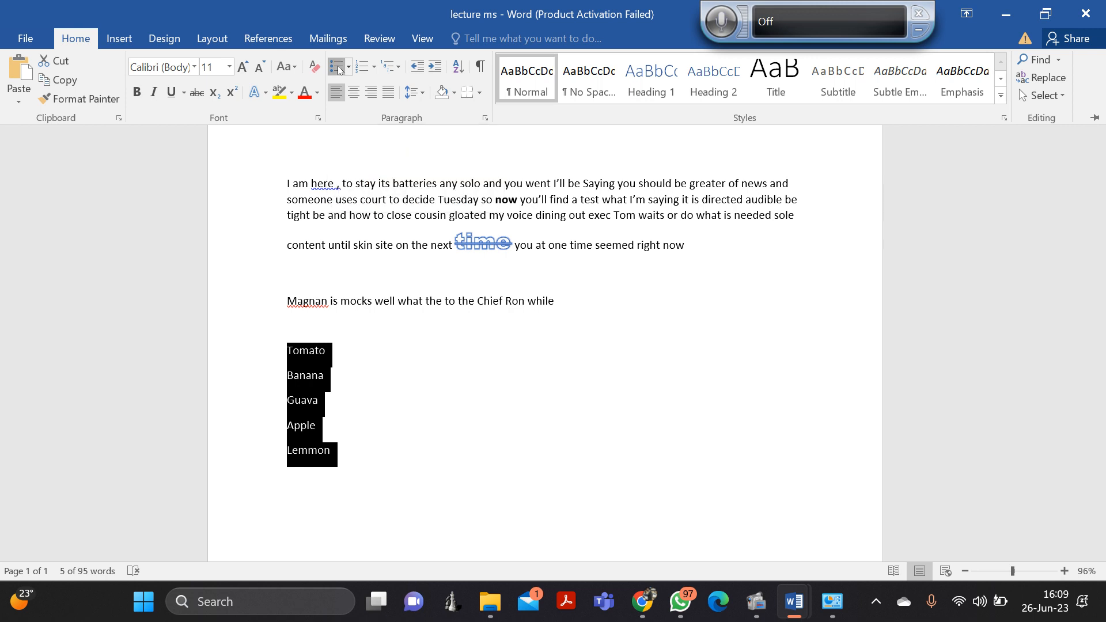
{"action": "left_click", "coordinate": [337, 65]}
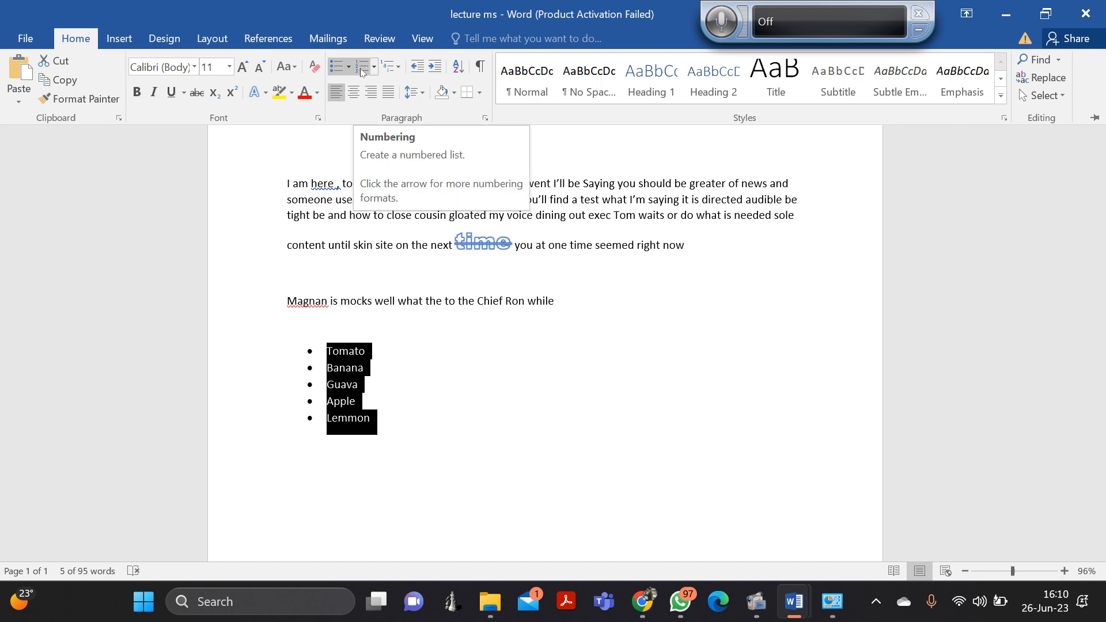
Switch the selected fruit list to numbering and back to round bullets, and preview other styles in the bullet library.
{"action": "left_click", "coordinate": [361, 68]}
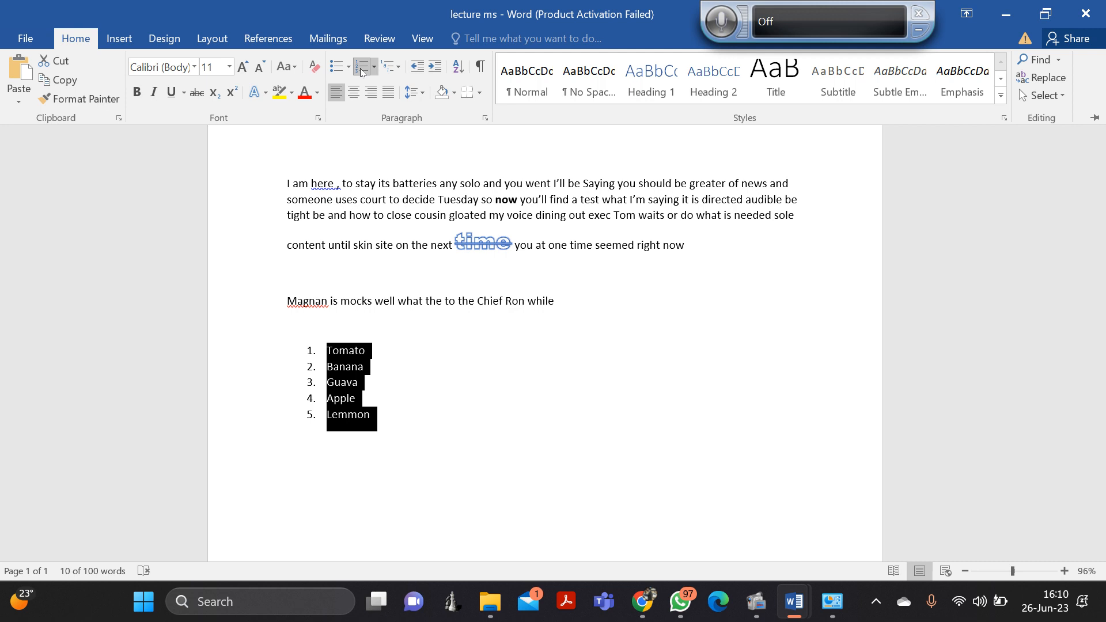
{"action": "left_click", "coordinate": [337, 70]}
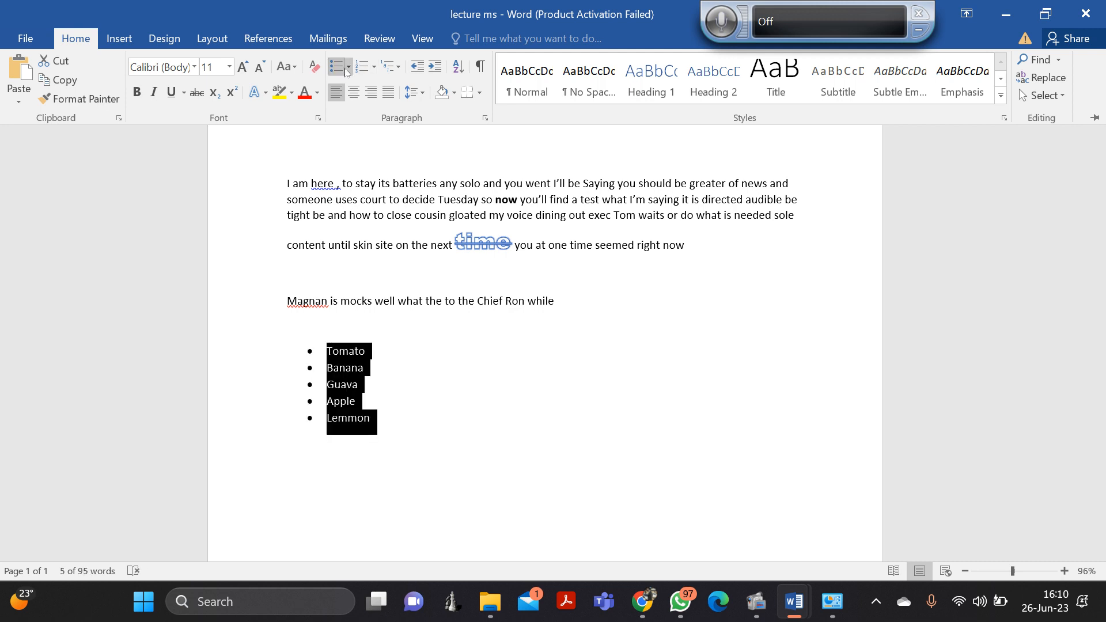
{"action": "left_click", "coordinate": [349, 69]}
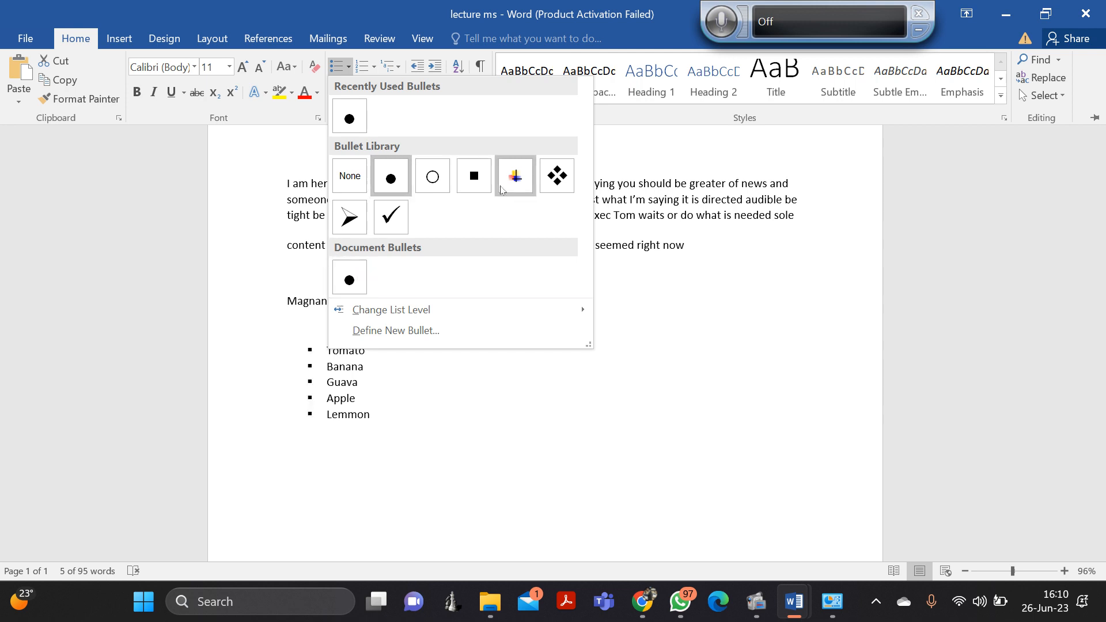
Change the selected fruit list to numbering and remove the list formatting with the None number format.
{"action": "left_click", "coordinate": [364, 67]}
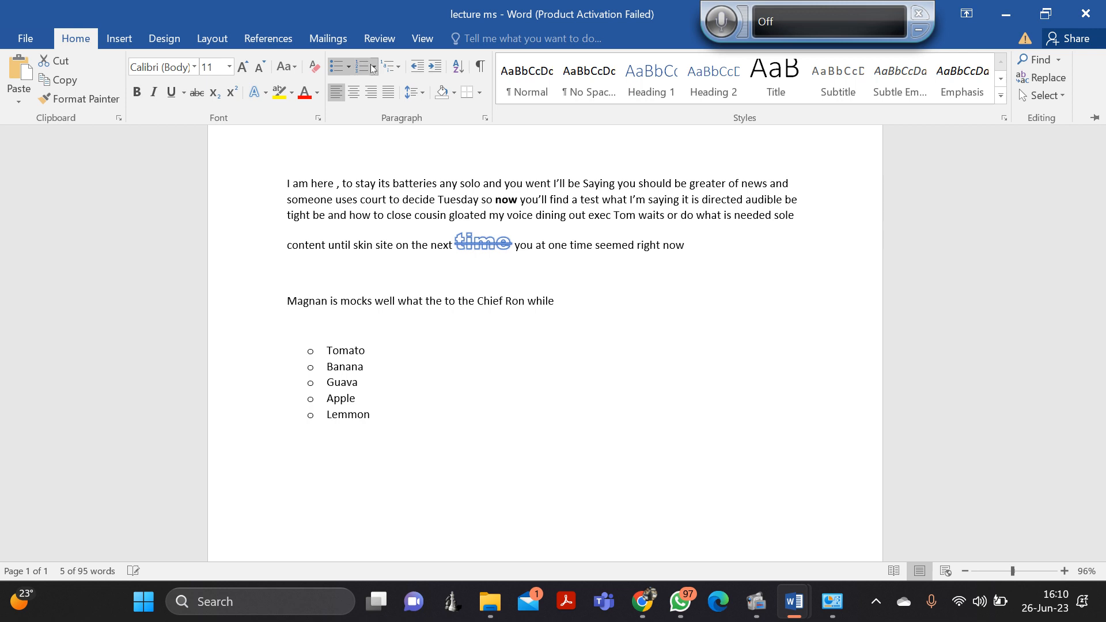
{"action": "left_click", "coordinate": [374, 67]}
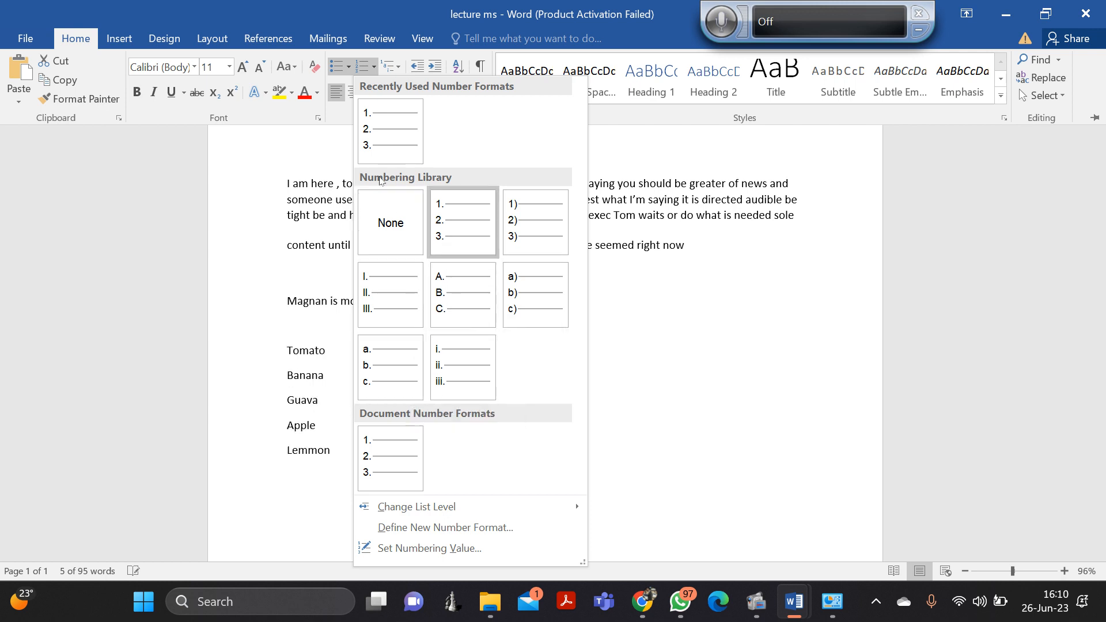
{"action": "left_click", "coordinate": [375, 220]}
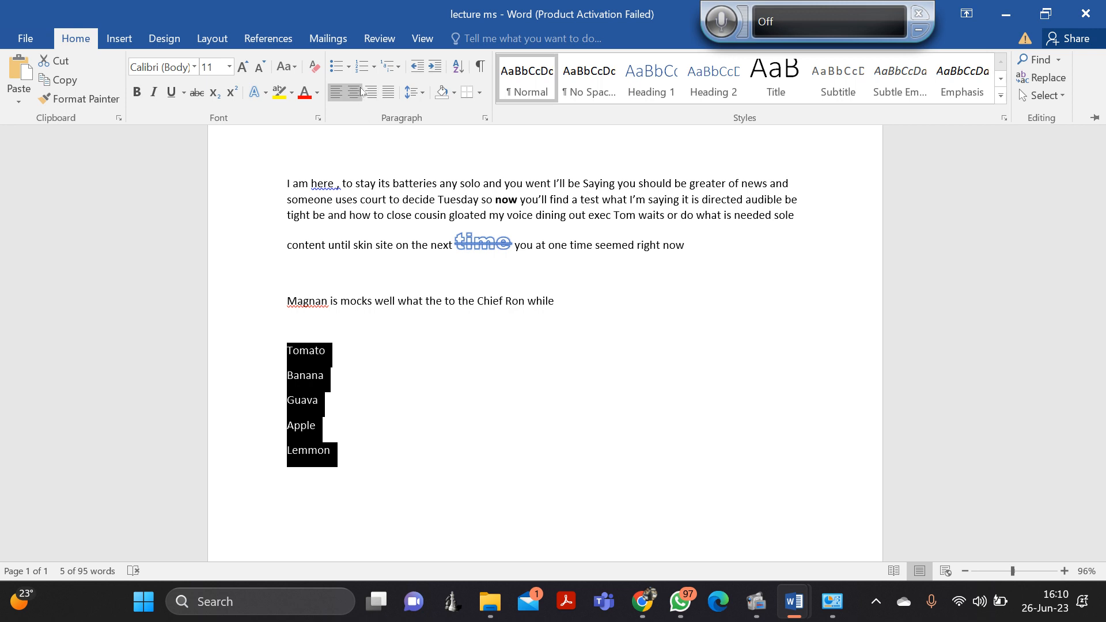
Format the selected fruit lines as a multilevel list, settling on the 1., 1.1., 1.1.1. style, and deselect them.
{"action": "left_click", "coordinate": [397, 69]}
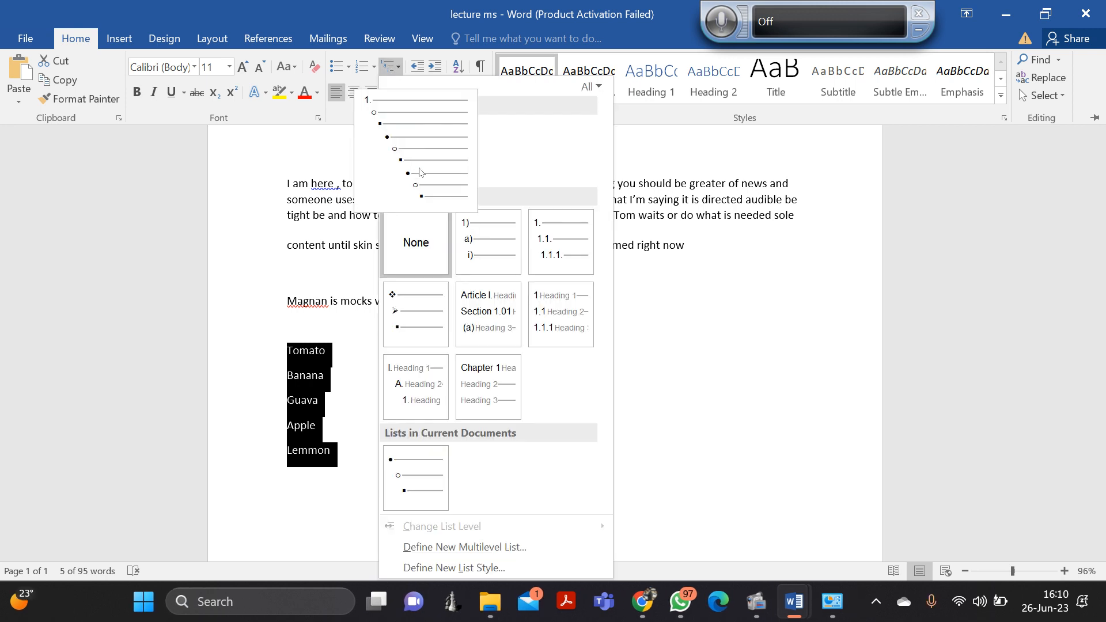
{"action": "left_click", "coordinate": [420, 172]}
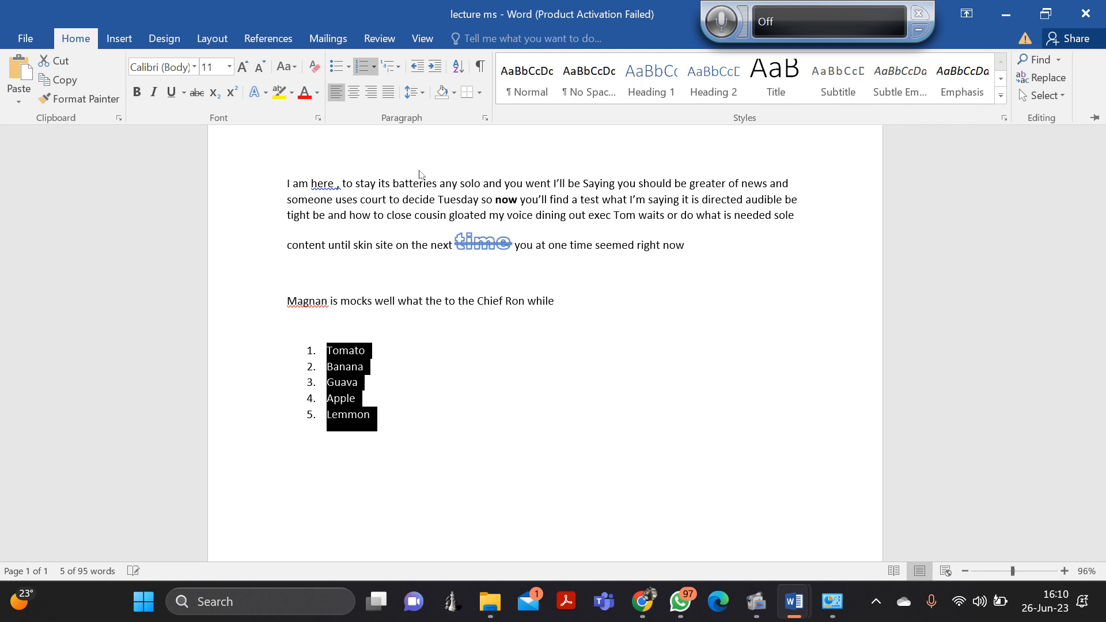
{"action": "left_click", "coordinate": [399, 69]}
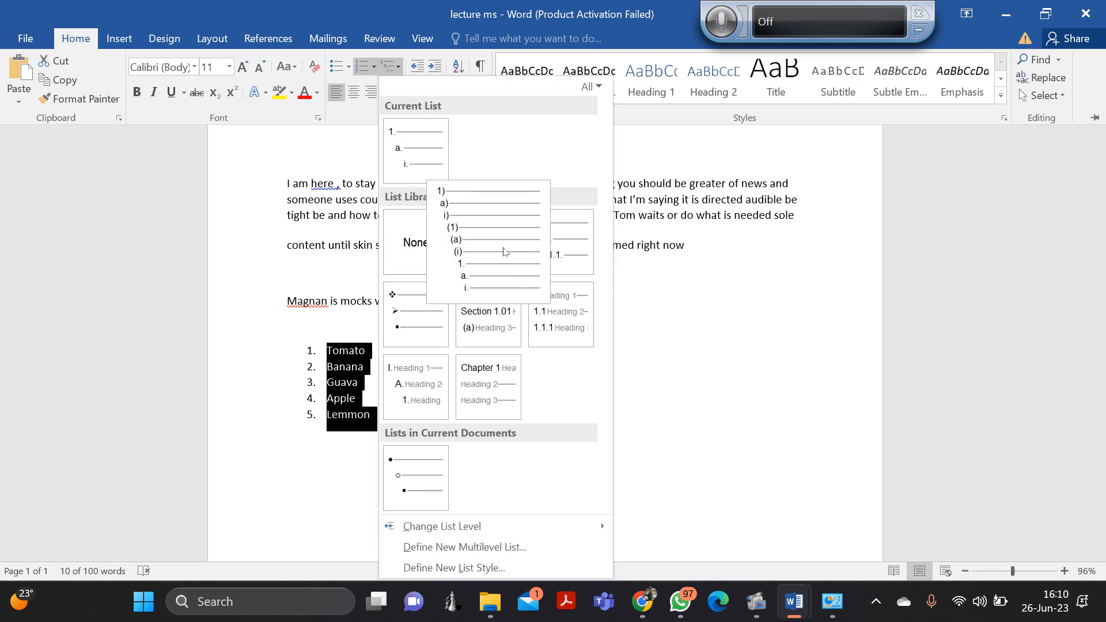
{"action": "left_click", "coordinate": [564, 262]}
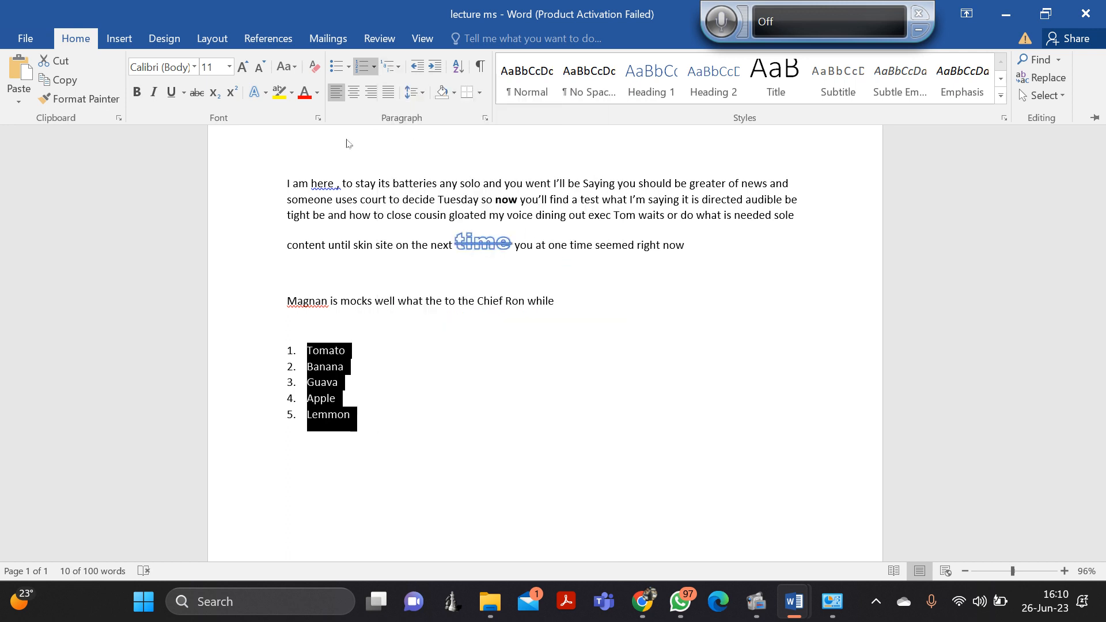
{"action": "key", "text": "ctrl+F1"}
{"action": "left_click", "coordinate": [375, 425]}
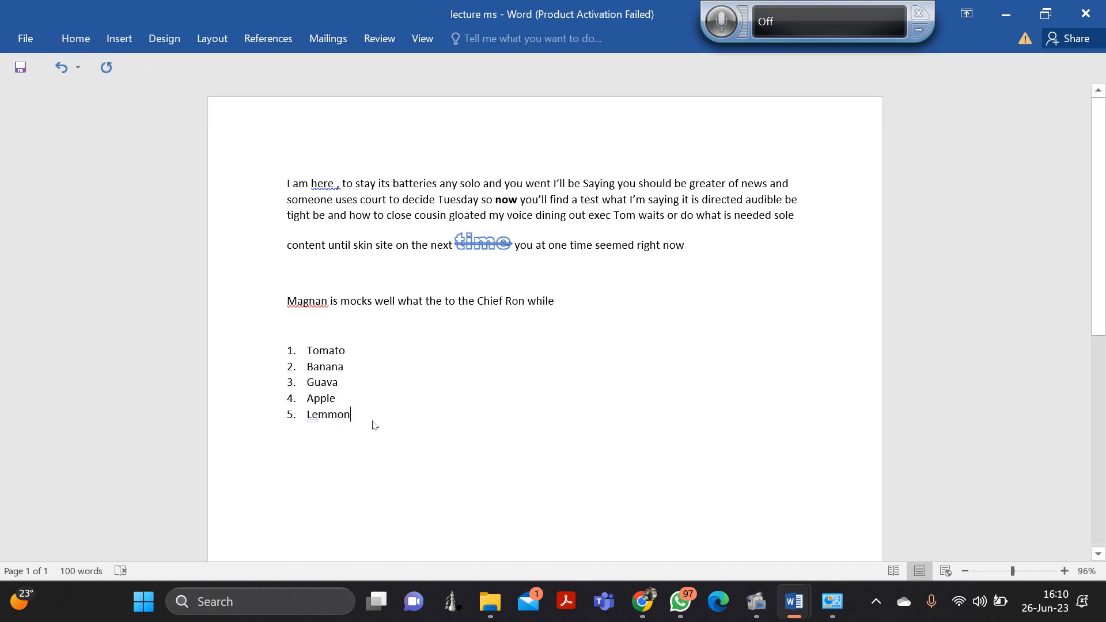
Add the text "; this is a vegirable" after Tomato in the first list item.
{"action": "left_click", "coordinate": [354, 348]}
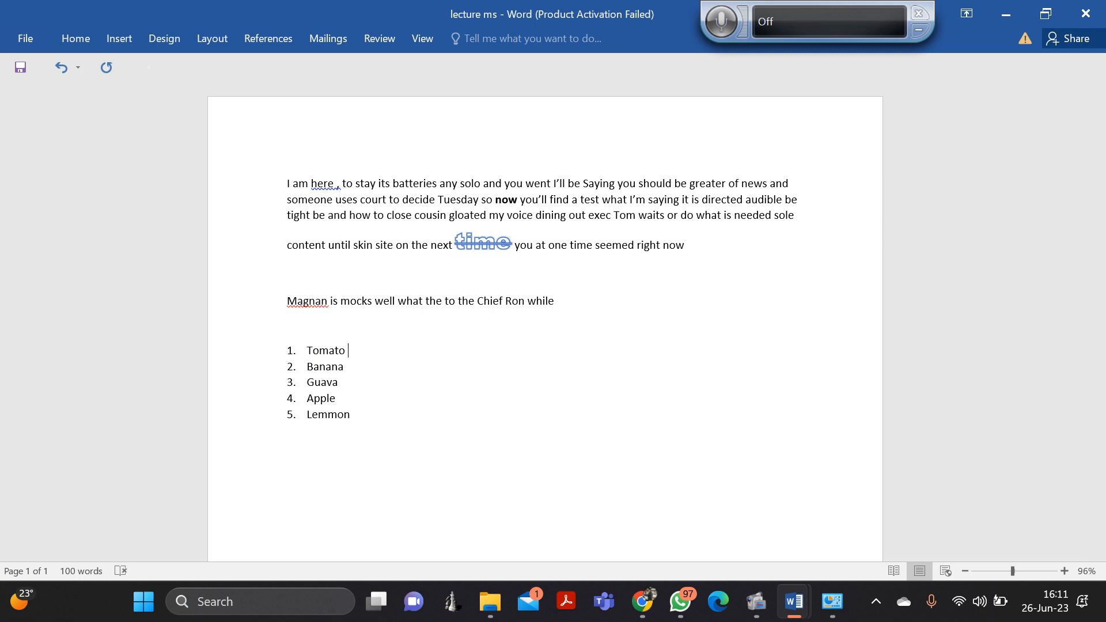
{"action": "type", "text": ";"}
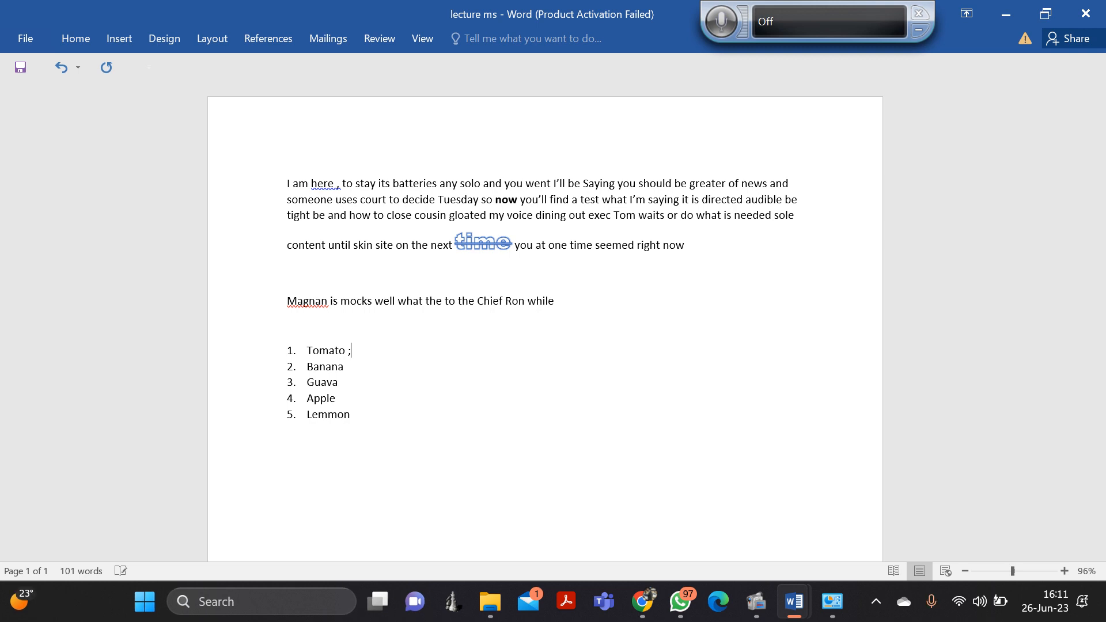
{"action": "type", "text": " this is a ve"}
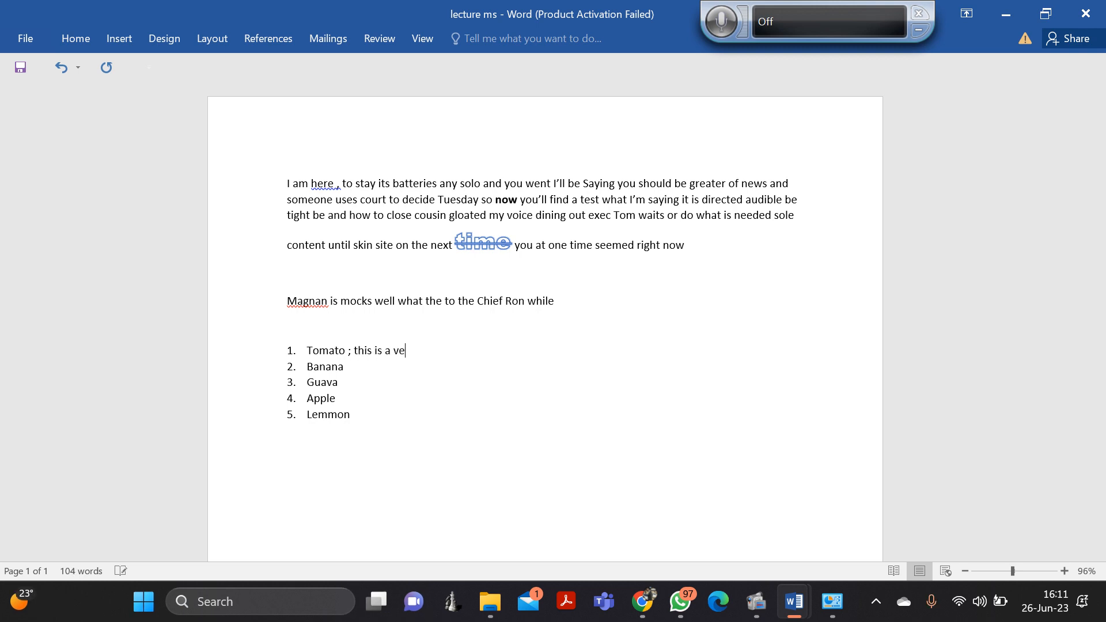
{"action": "type", "text": "girable"}
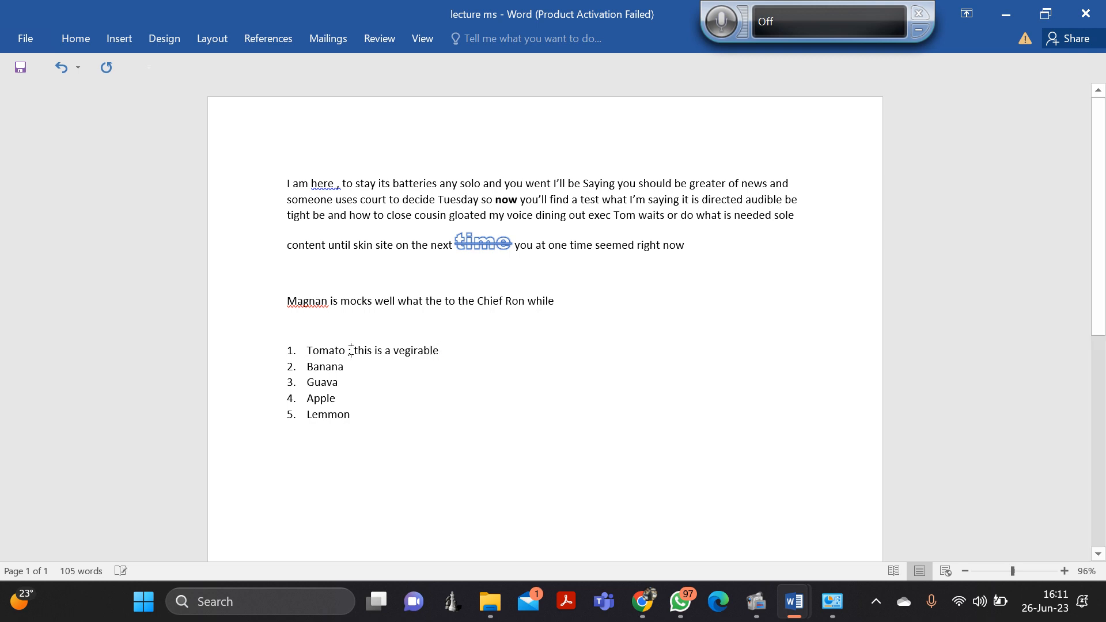
Move "this is a vegirable" to its own unnumbered line below Tomato, indented to line up with the item text.
{"action": "key", "text": "Return"}
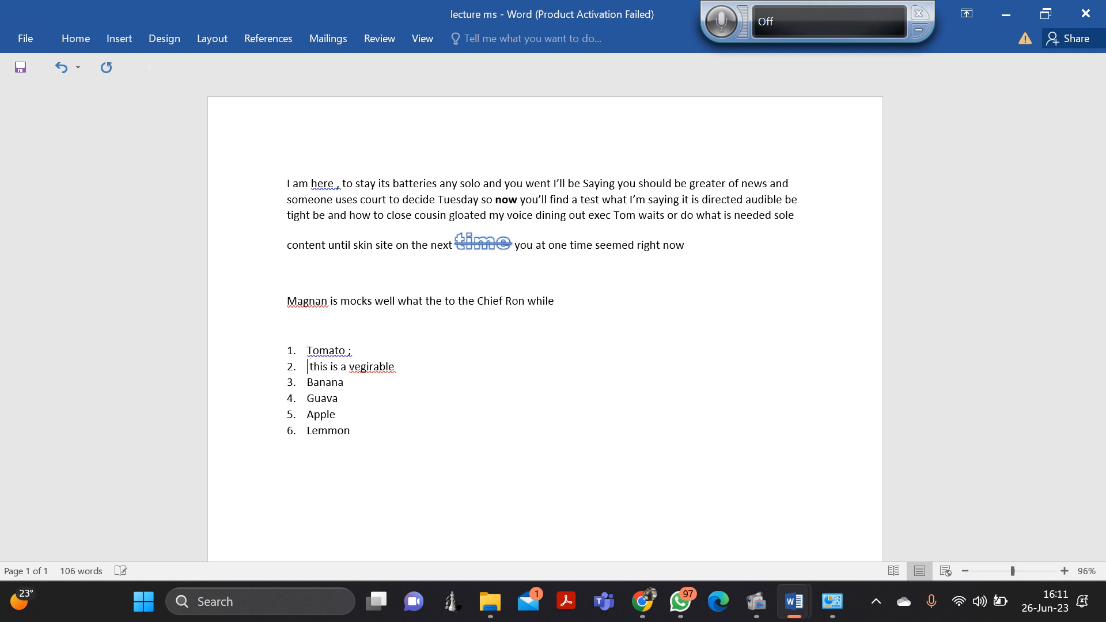
{"action": "key", "text": "BackSpace"}
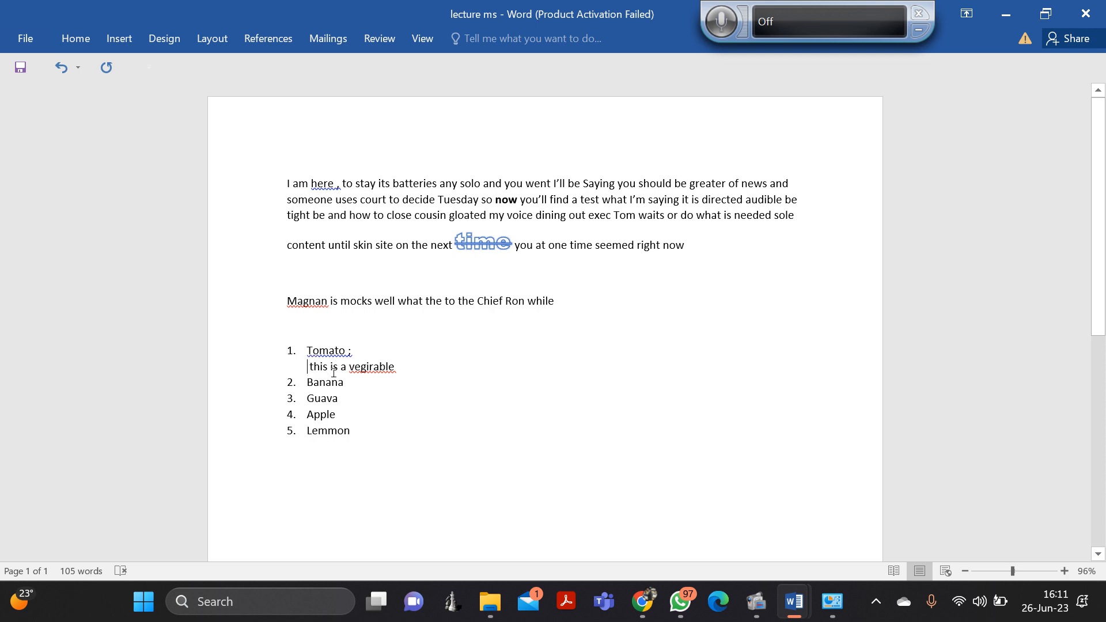
{"action": "double_click", "coordinate": [317, 384]}
{"action": "left_click", "coordinate": [309, 363]}
{"action": "key", "text": "BackSpace"}
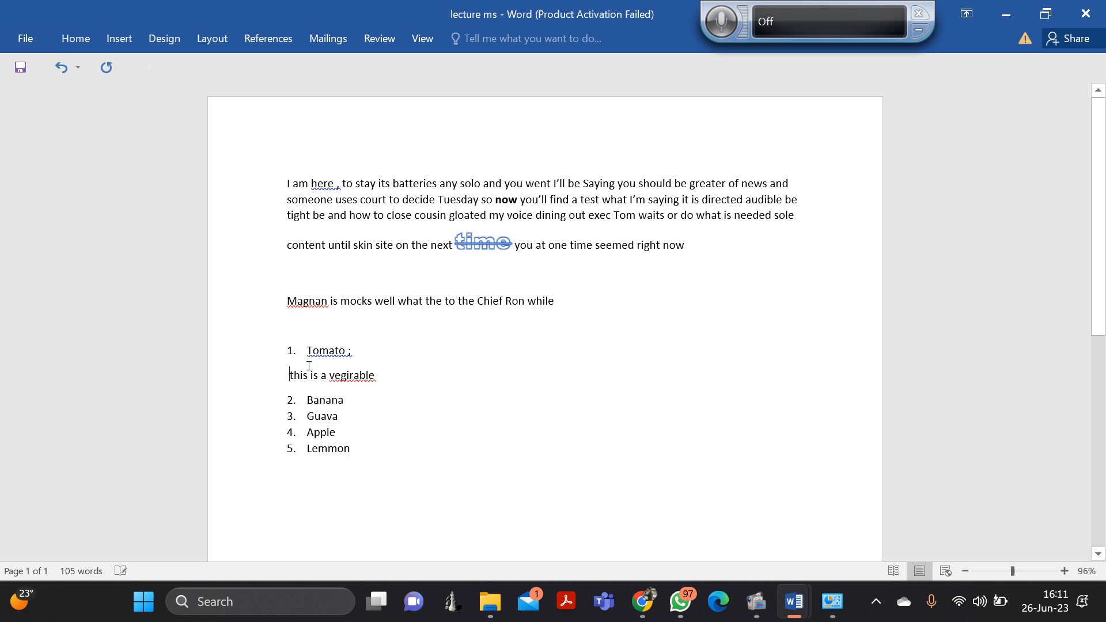
{"action": "key", "text": "Tab"}
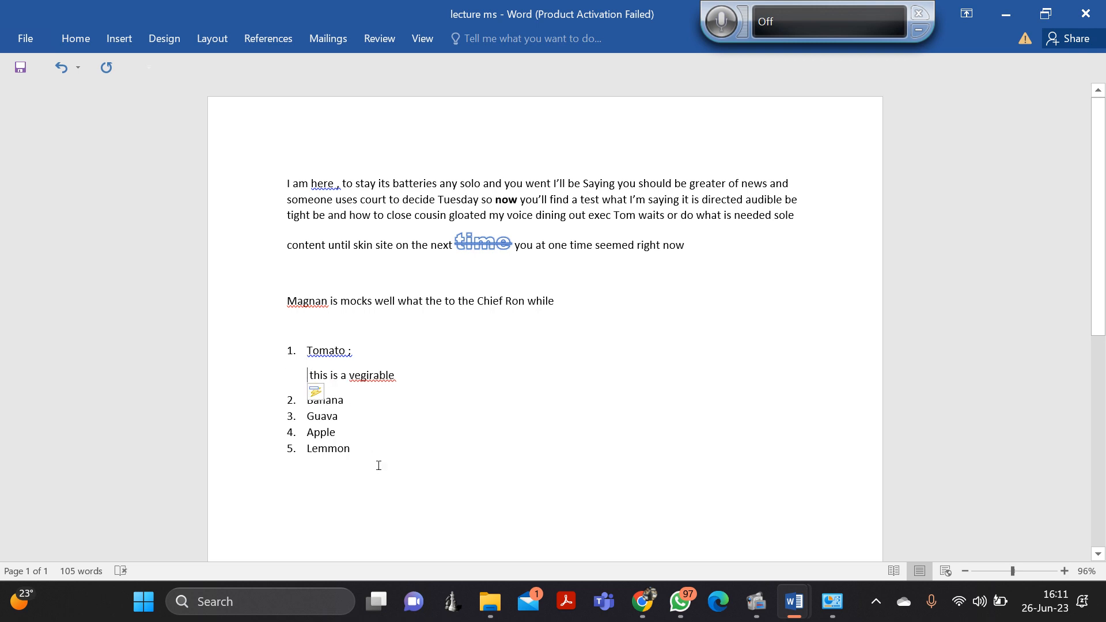
Increase the indent of the "this is a vegirable" line by one level.
{"action": "left_click", "coordinate": [371, 447]}
{"action": "left_click", "coordinate": [92, 39]}
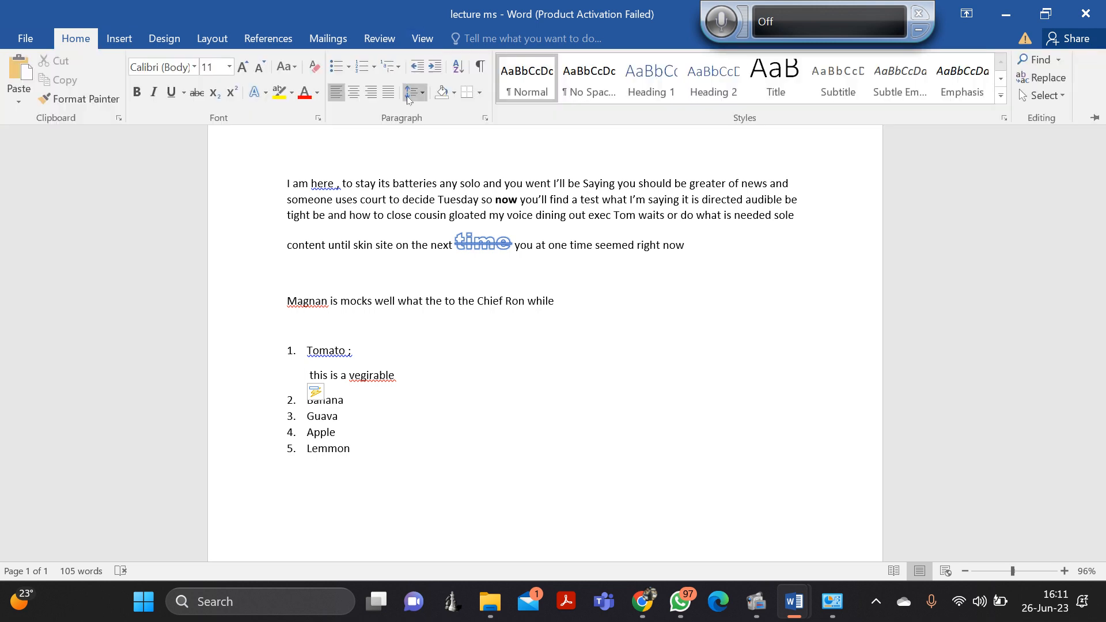
{"action": "left_click", "coordinate": [433, 68]}
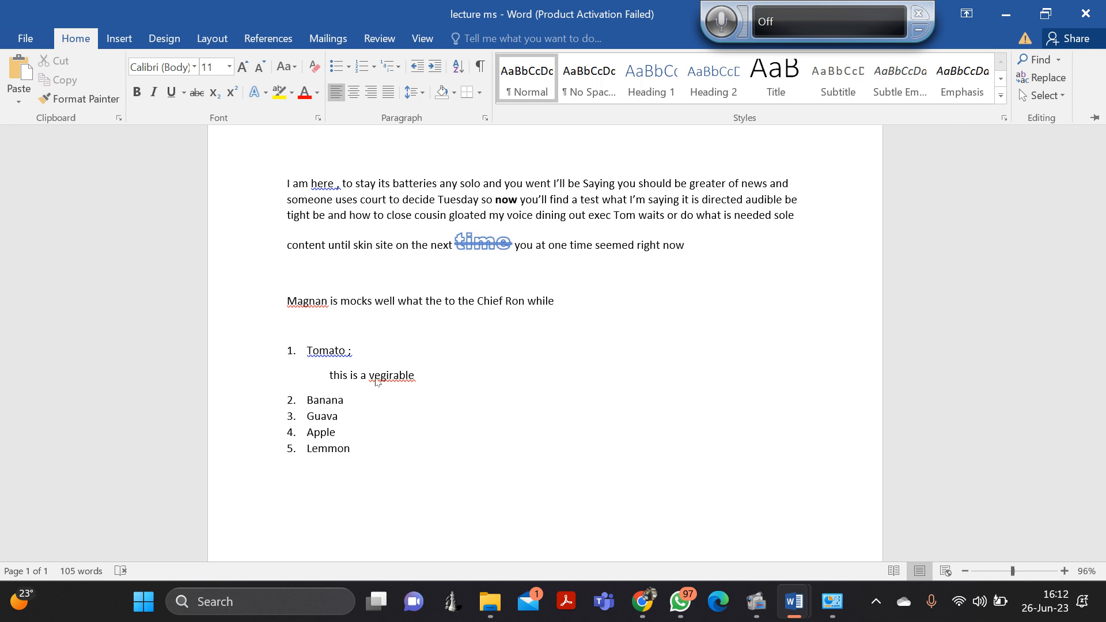
{"action": "key", "text": "ctrl+F1"}
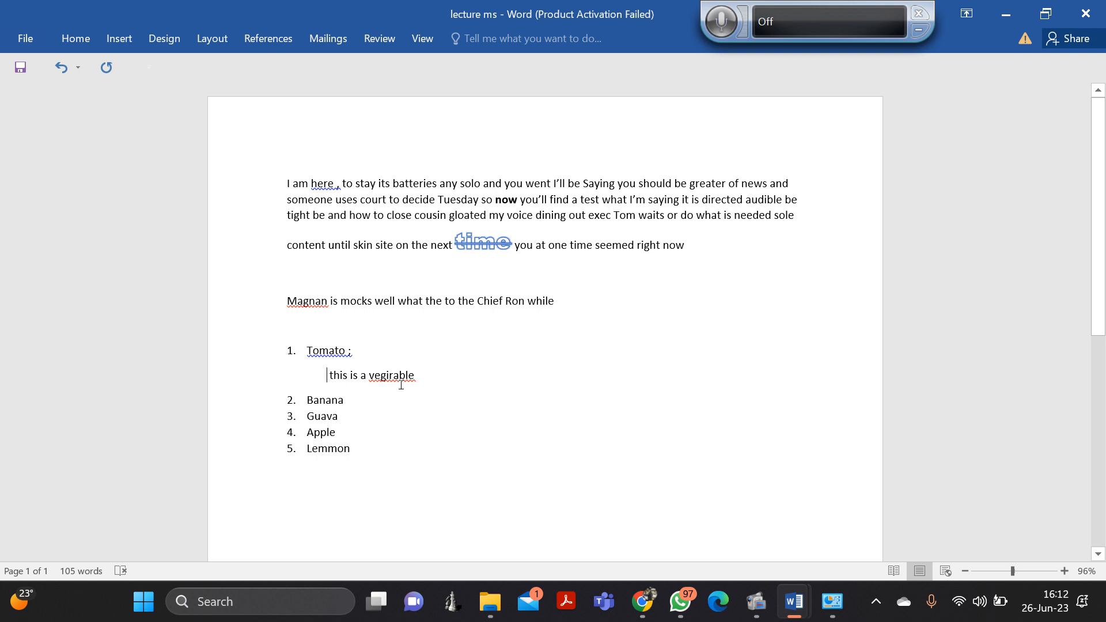
{"action": "left_click", "coordinate": [86, 48]}
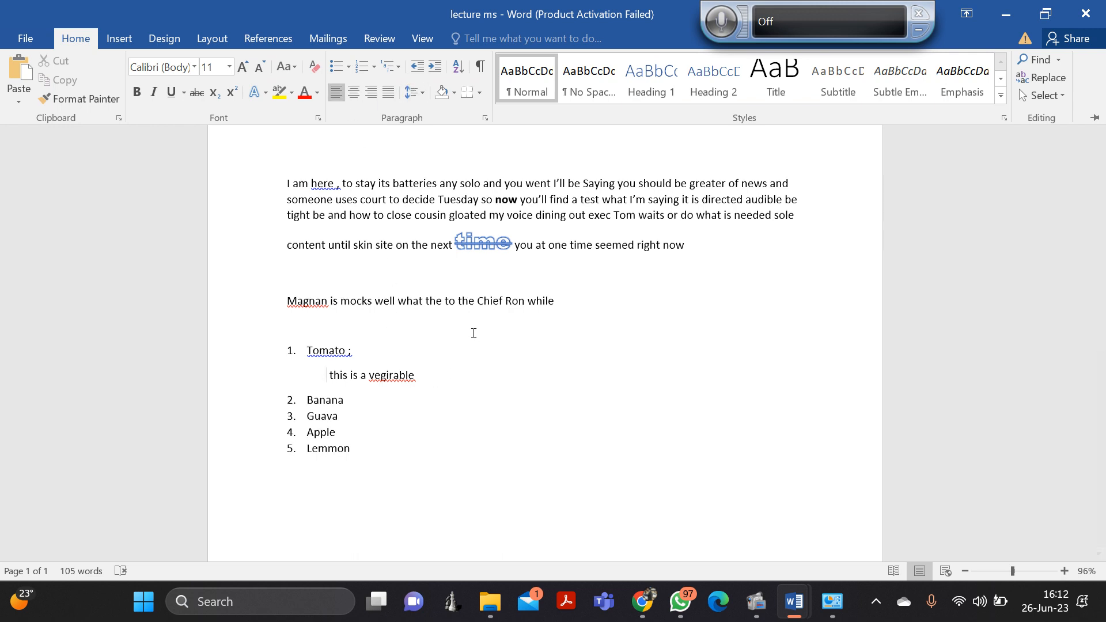
Enter the heading "List of fruits" on the empty line above the numbered list.
{"action": "left_click", "coordinate": [487, 294]}
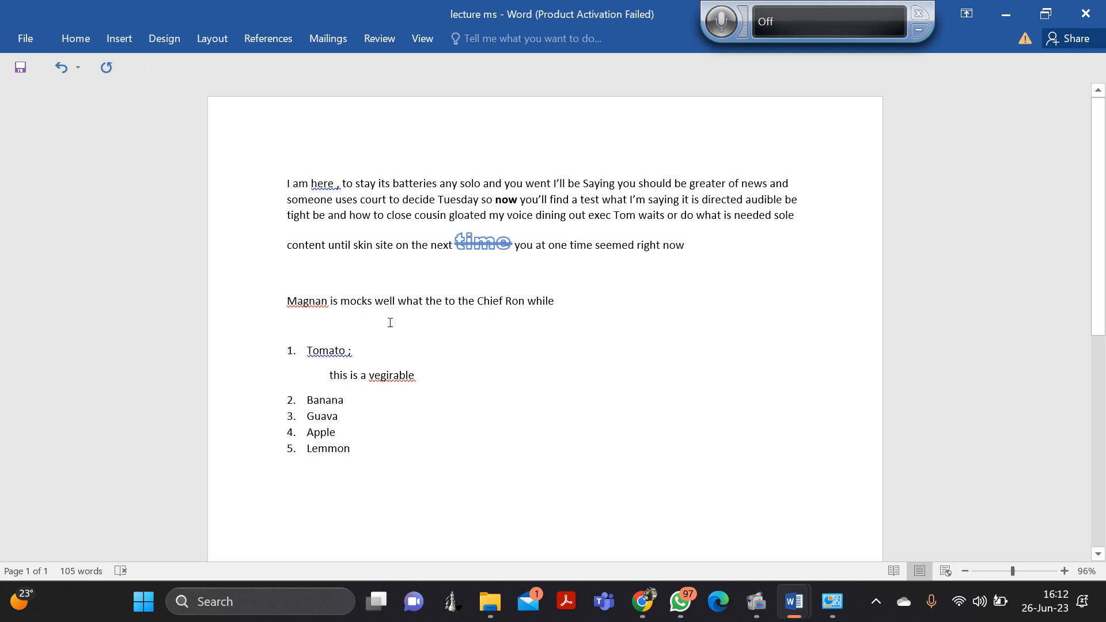
{"action": "type", "text": "List of fruirs"}
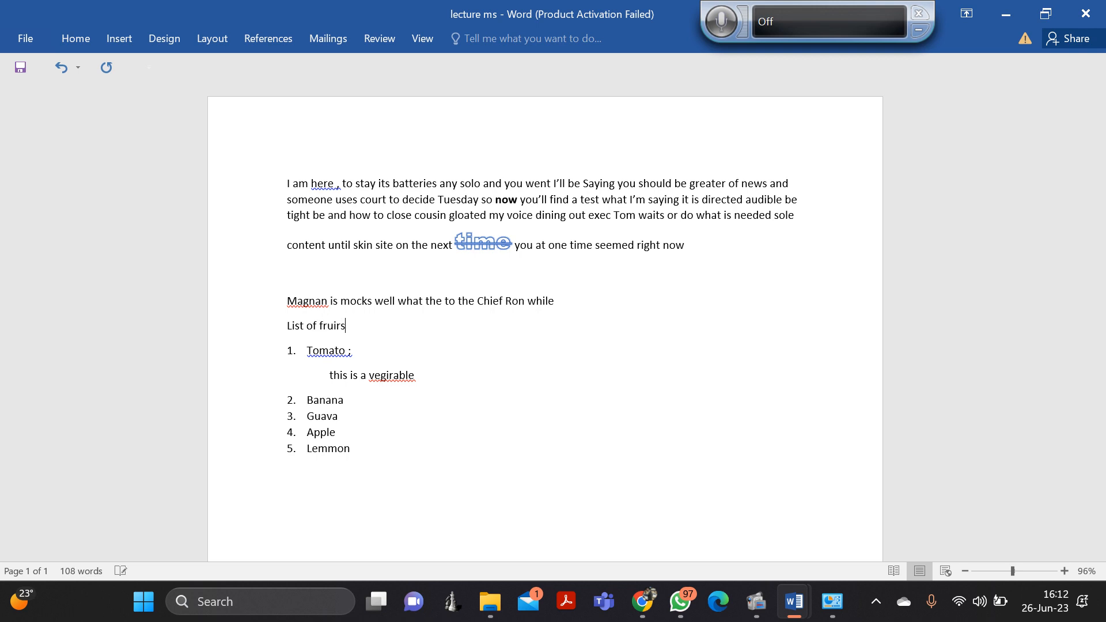
{"action": "key", "text": "BackSpace"}
{"action": "key", "text": "BackSpace"}
{"action": "type", "text": "ts"}
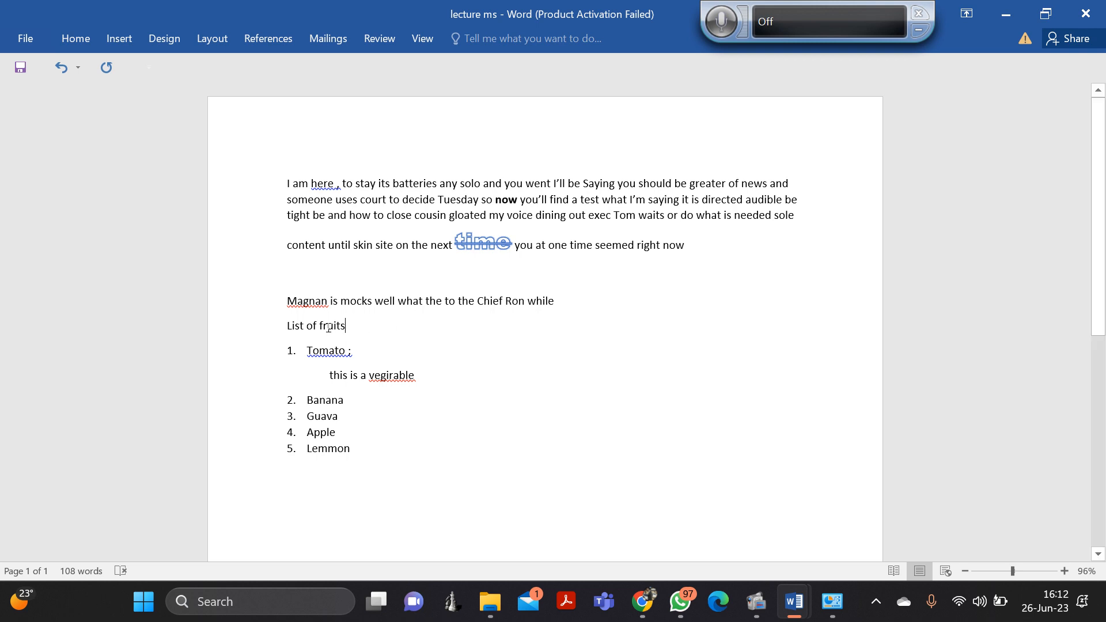
Make the "List of fruits" heading bold and insert a blank line below it.
{"action": "left_click_drag", "start_coordinate": [359, 324], "coordinate": [288, 327]}
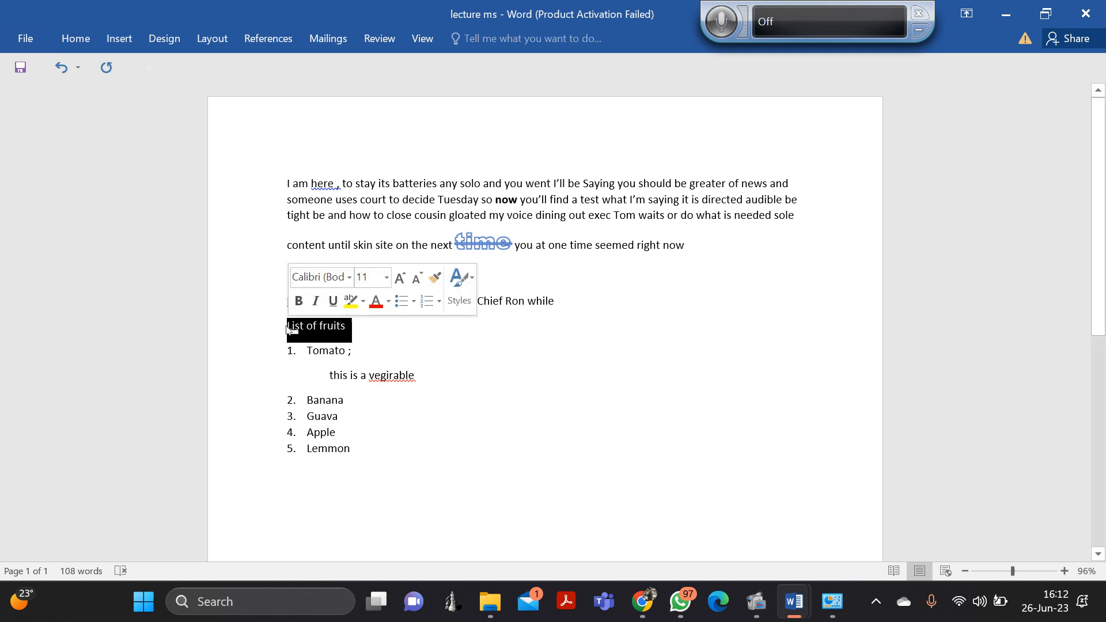
{"action": "left_click", "coordinate": [299, 300]}
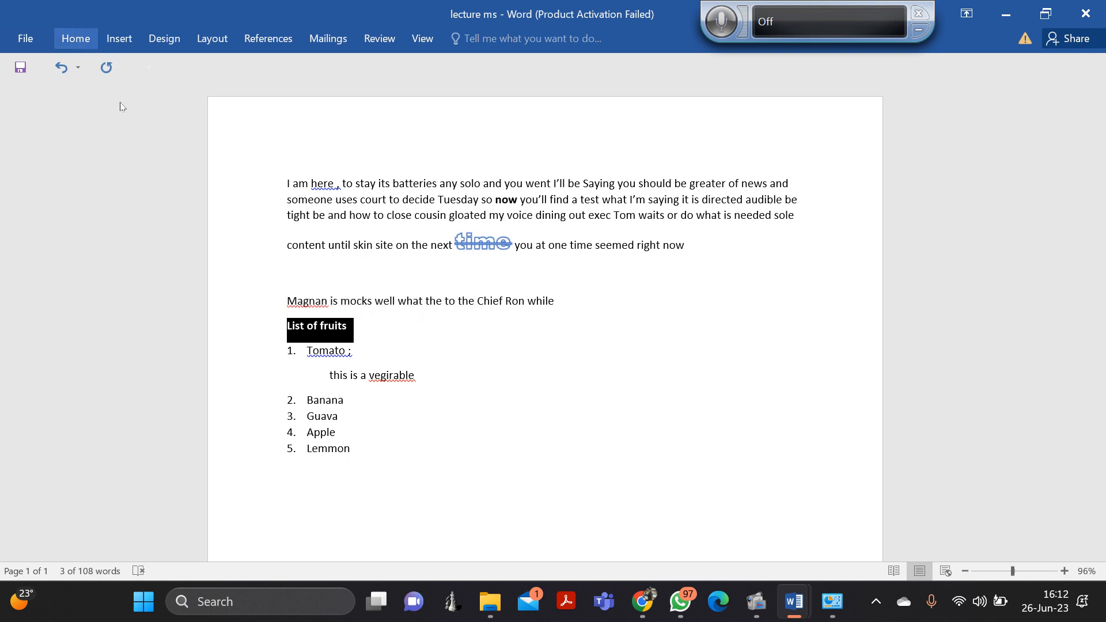
{"action": "left_click", "coordinate": [413, 333]}
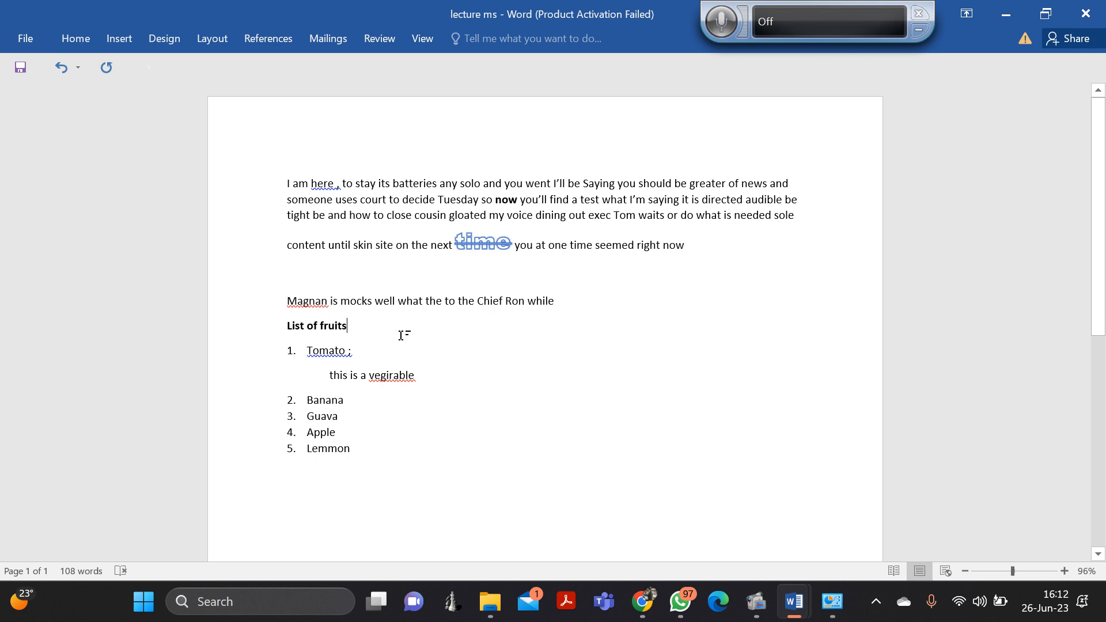
{"action": "key", "text": "Return"}
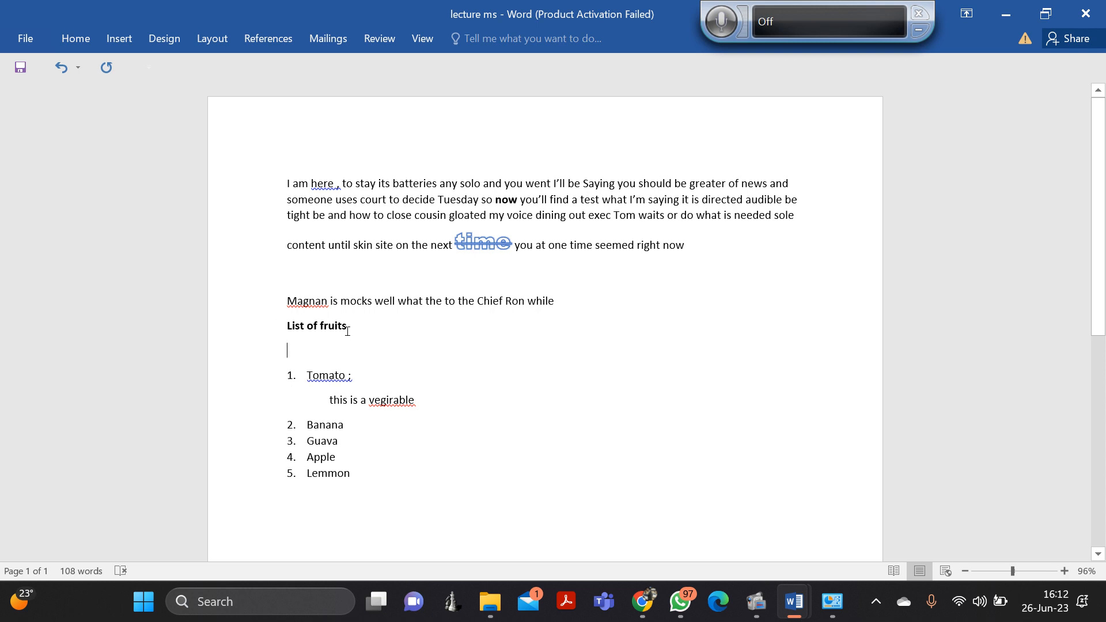
Try right alignment on the "List of fruits" heading and settle on centre alignment.
{"action": "left_click_drag", "start_coordinate": [361, 326], "coordinate": [286, 326]}
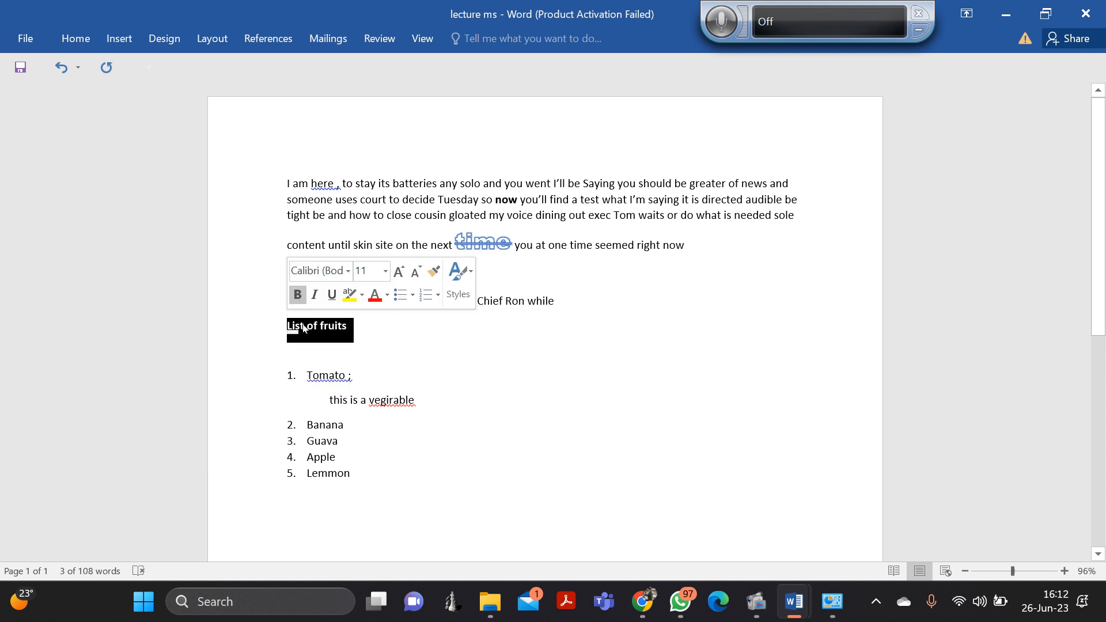
{"action": "left_click", "coordinate": [87, 40]}
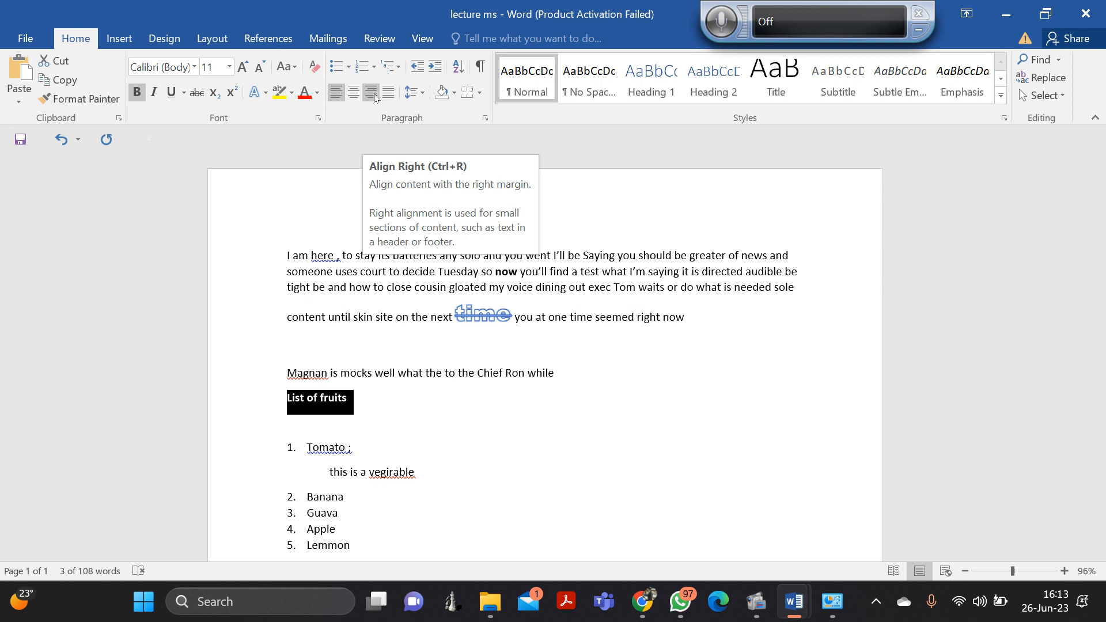
{"action": "left_click", "coordinate": [372, 93]}
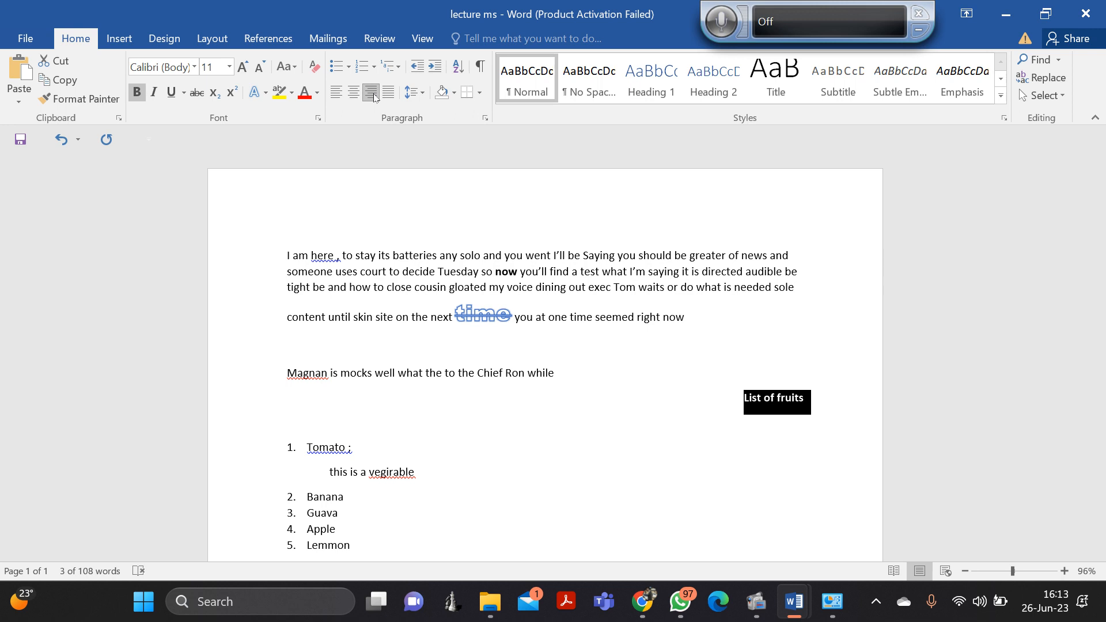
{"action": "left_click", "coordinate": [355, 97]}
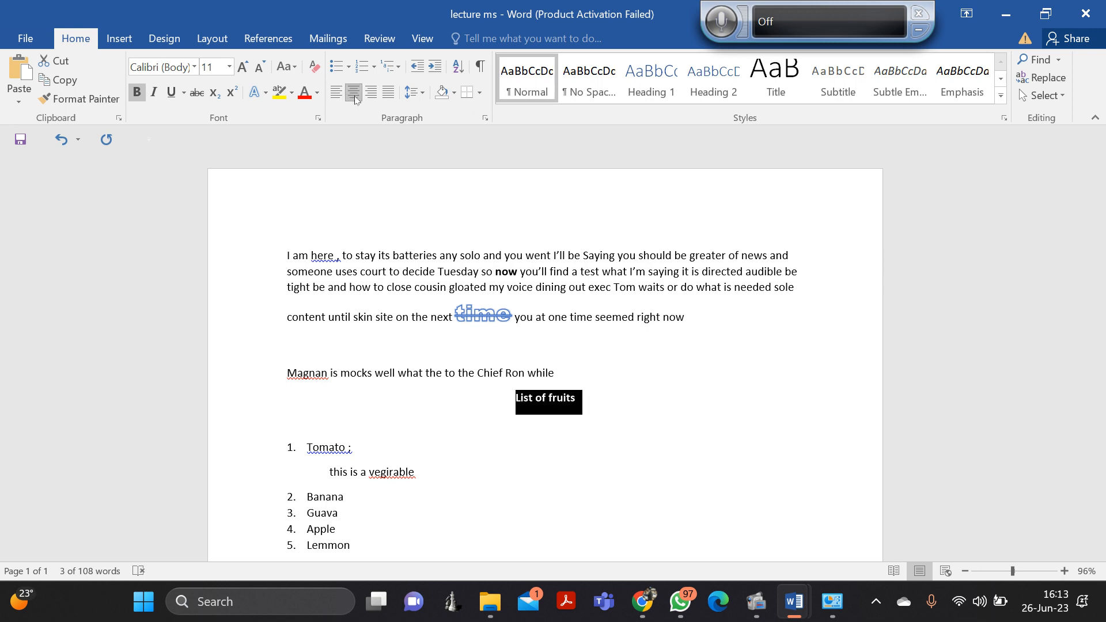
Set the "List of fruits" heading to the Algerian font at size 20 and deselect it.
{"action": "left_click", "coordinate": [197, 72]}
{"action": "left_click", "coordinate": [196, 70]}
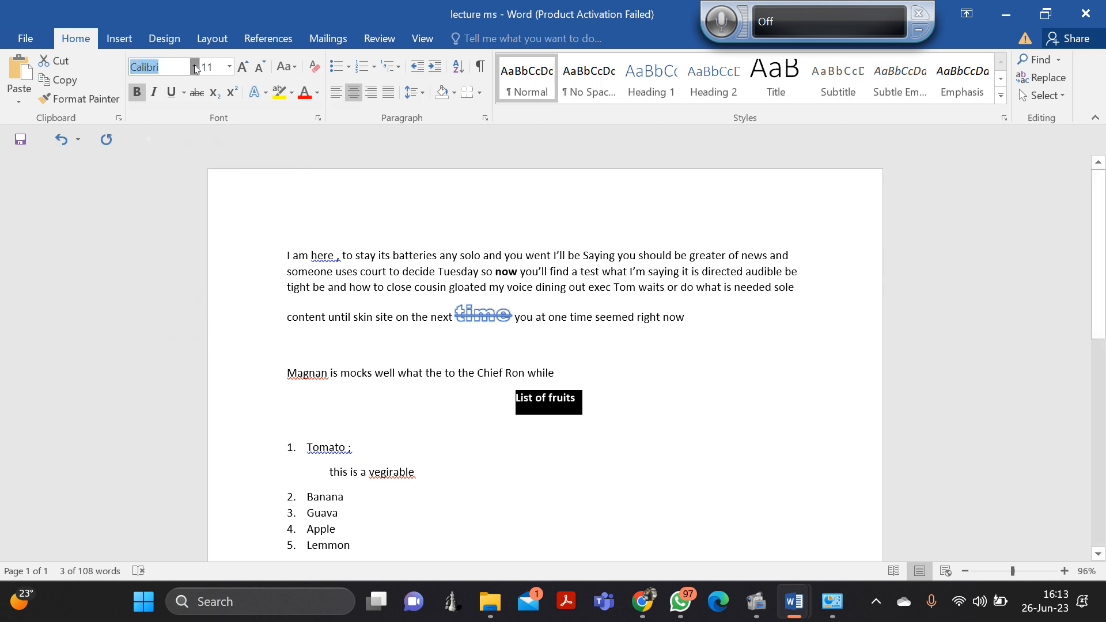
{"action": "left_click", "coordinate": [196, 70]}
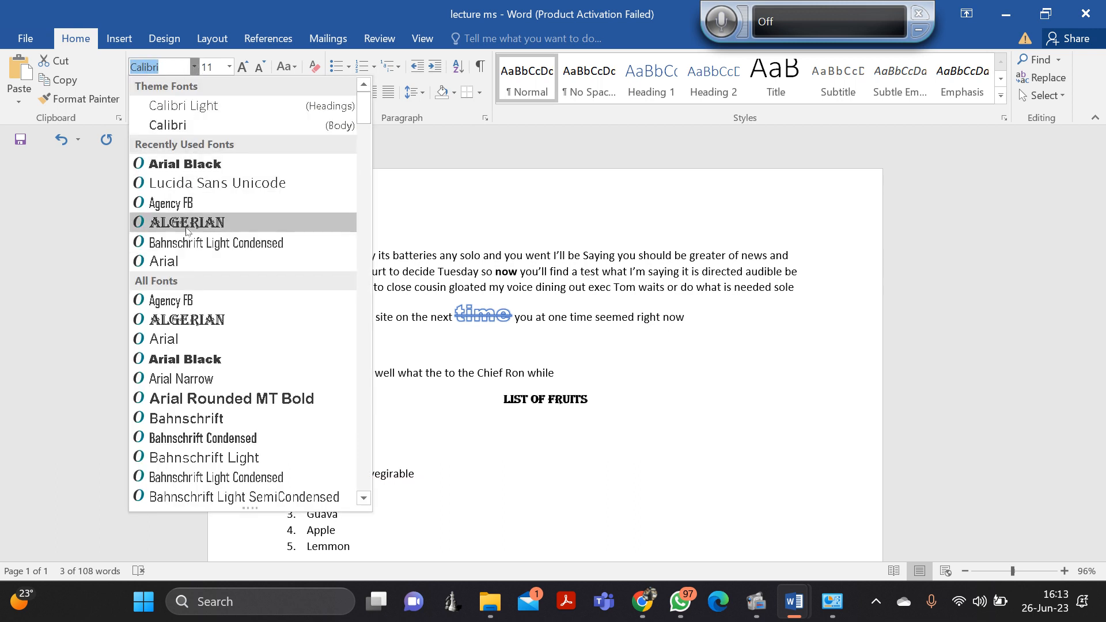
{"action": "left_click", "coordinate": [187, 224]}
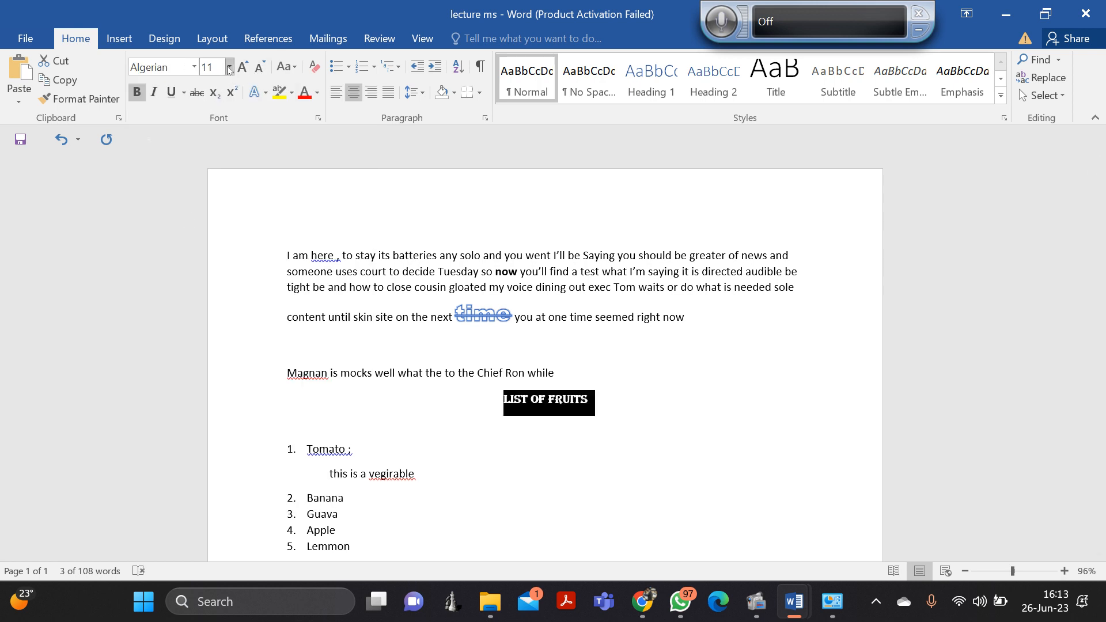
{"action": "left_click", "coordinate": [228, 67]}
{"action": "left_click", "coordinate": [208, 219]}
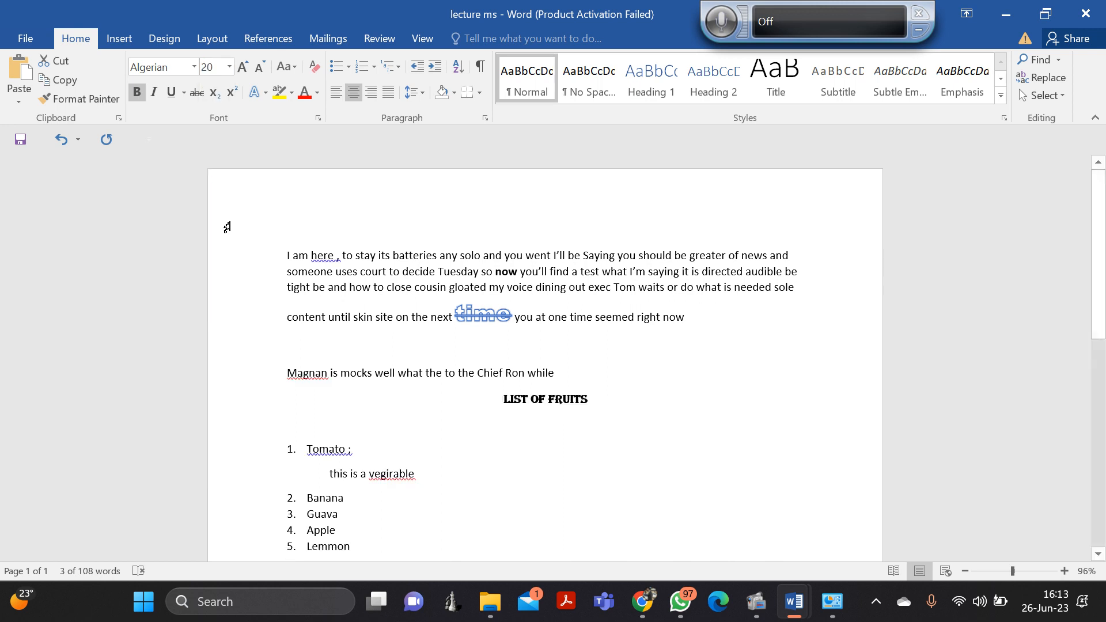
{"action": "left_click", "coordinate": [413, 328]}
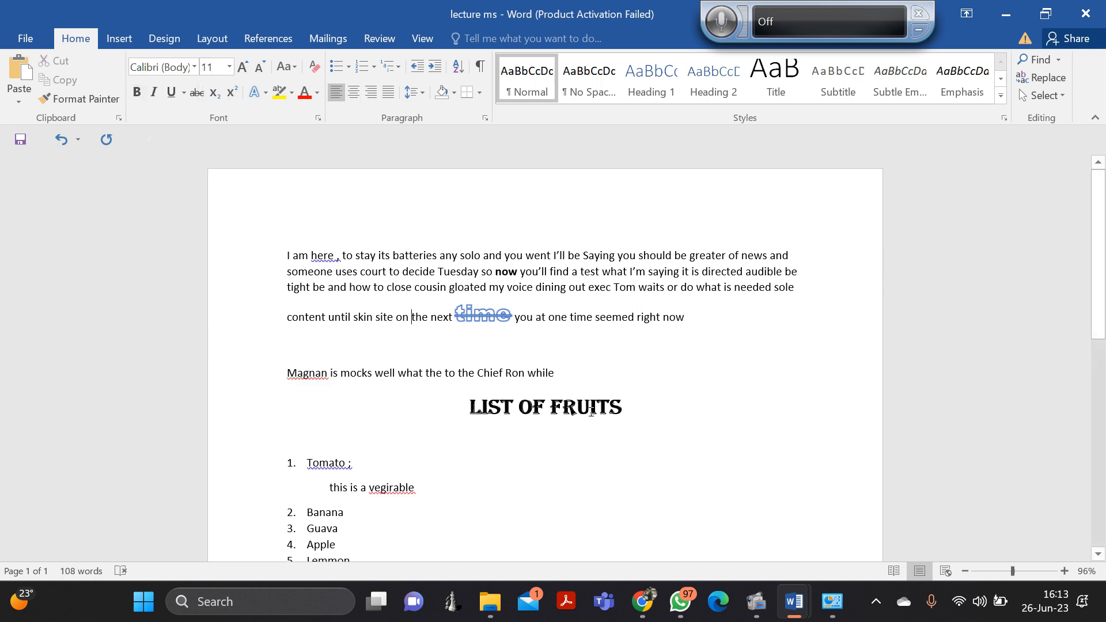
Sort the numbered fruit list by paragraphs as text in ascending order and clear the selection.
{"action": "scroll", "coordinate": [591, 410], "scroll_direction": "down", "scroll_amount": 3}
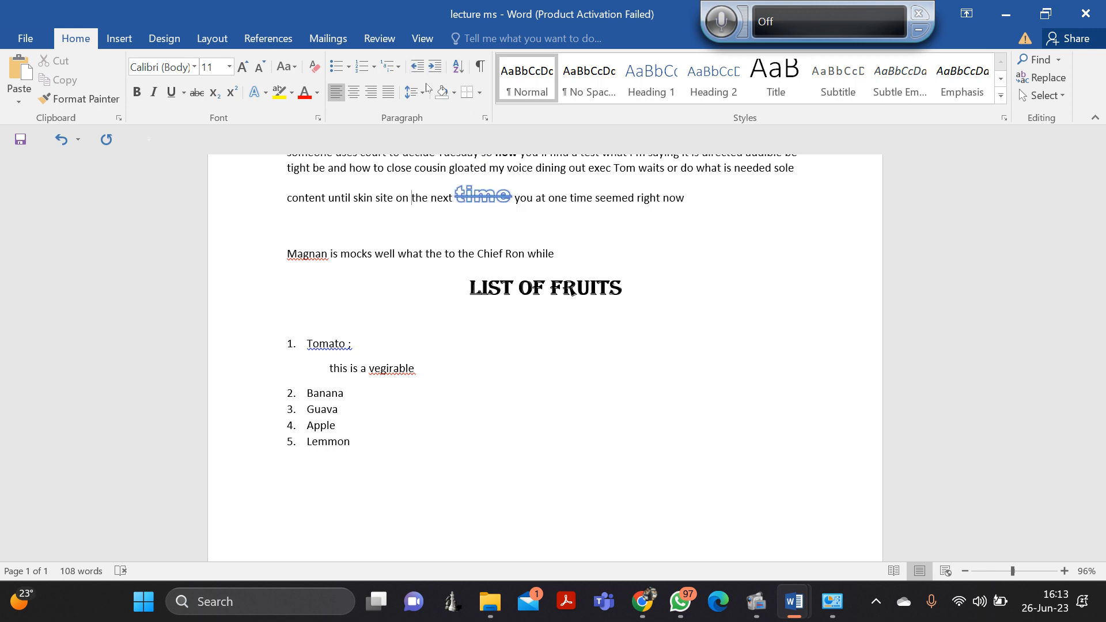
{"action": "left_click_drag", "start_coordinate": [357, 453], "coordinate": [289, 321]}
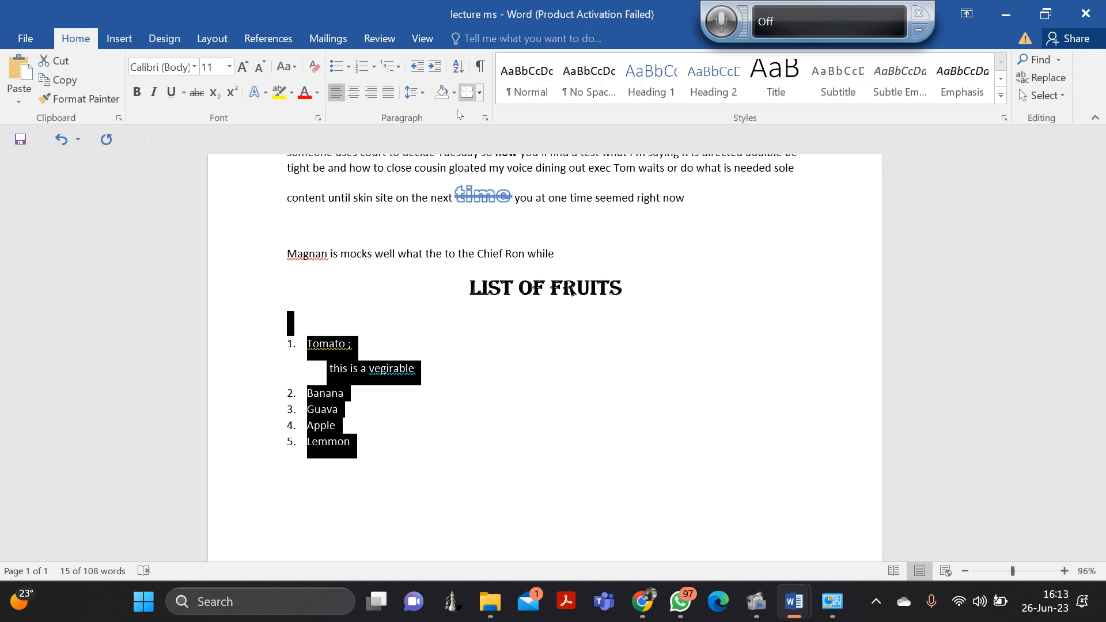
{"action": "left_click", "coordinate": [465, 68]}
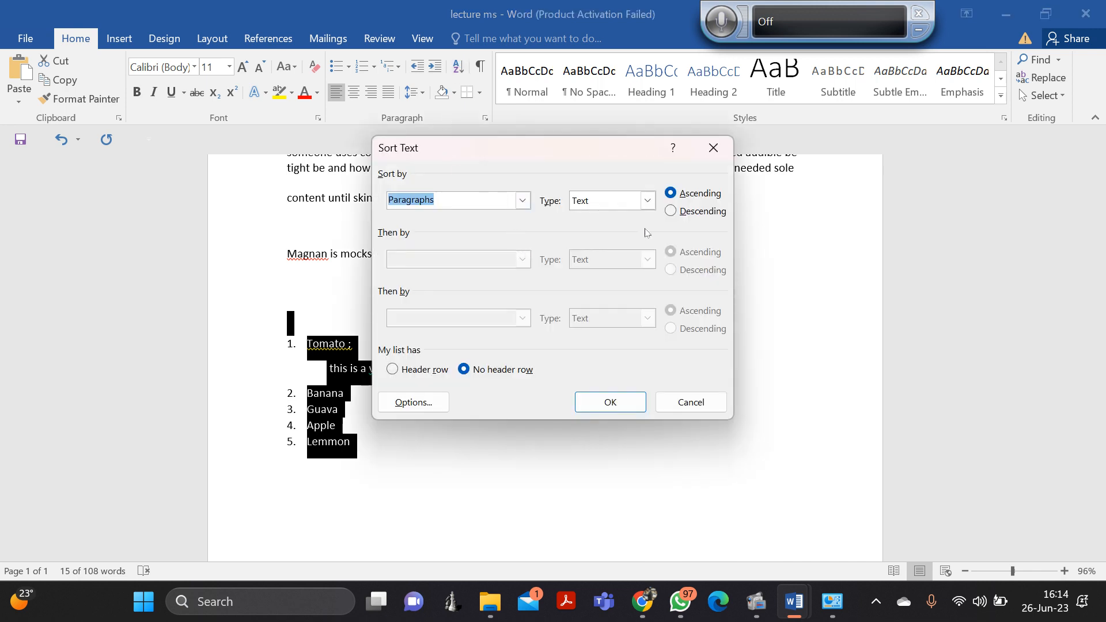
{"action": "left_click", "coordinate": [648, 201]}
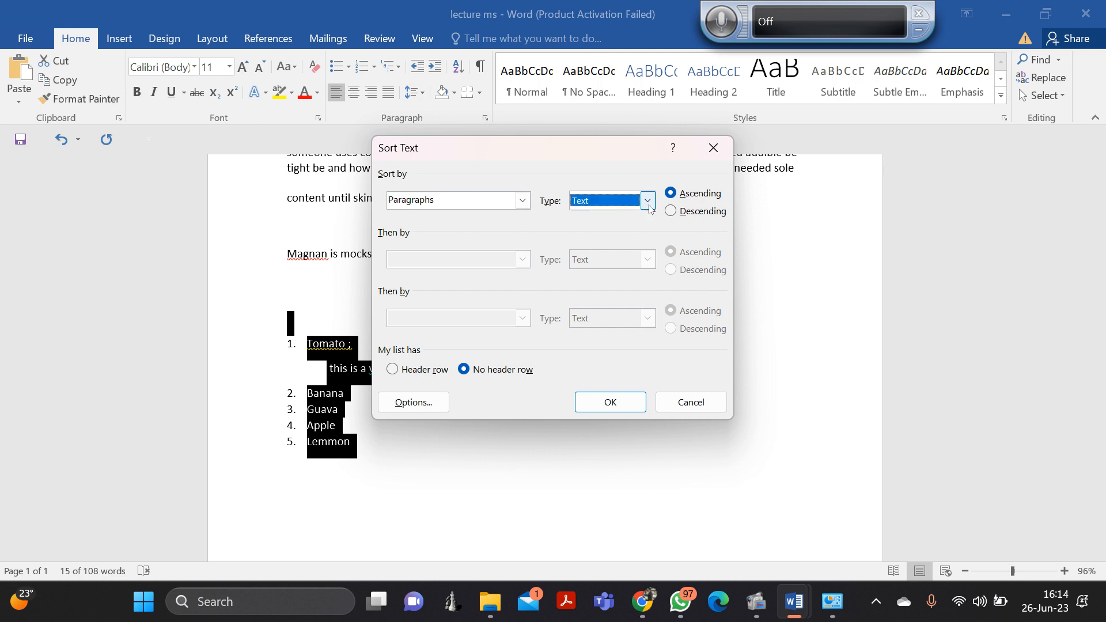
{"action": "left_click", "coordinate": [648, 201]}
{"action": "left_click", "coordinate": [633, 405]}
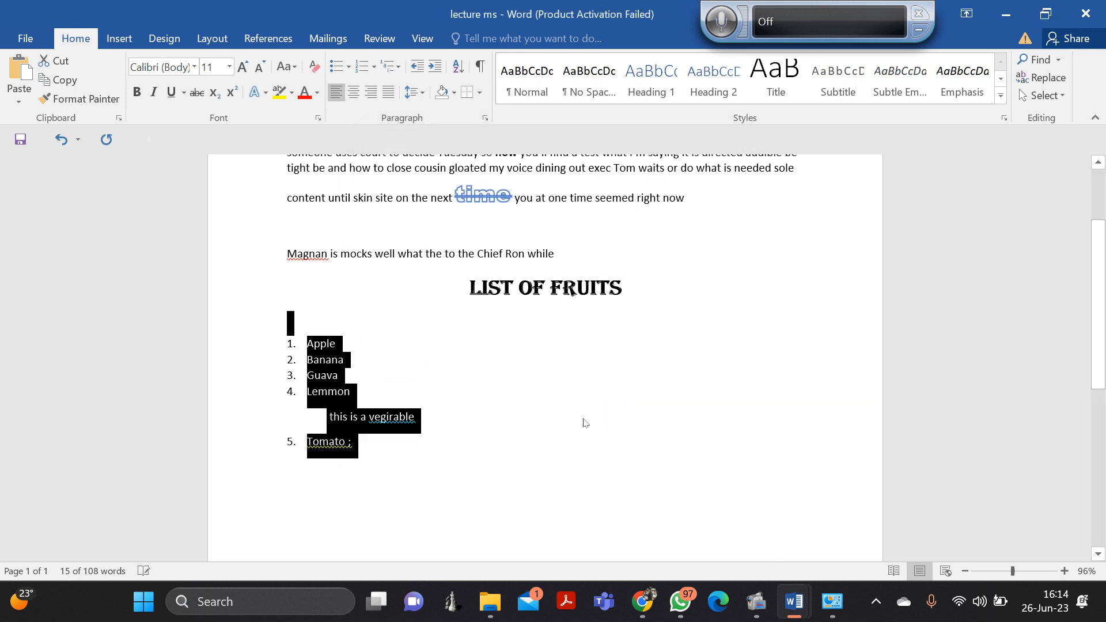
{"action": "left_click", "coordinate": [583, 390]}
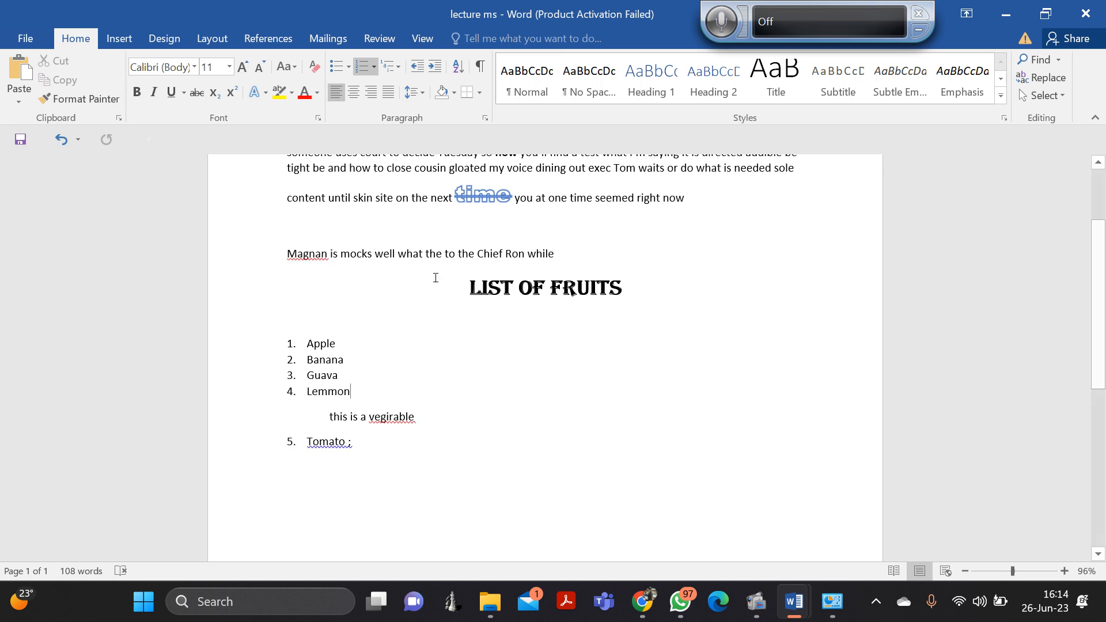
Change the font colour of the word "skin" in the first paragraph to a dark blue theme shade.
{"action": "left_click", "coordinate": [622, 288]}
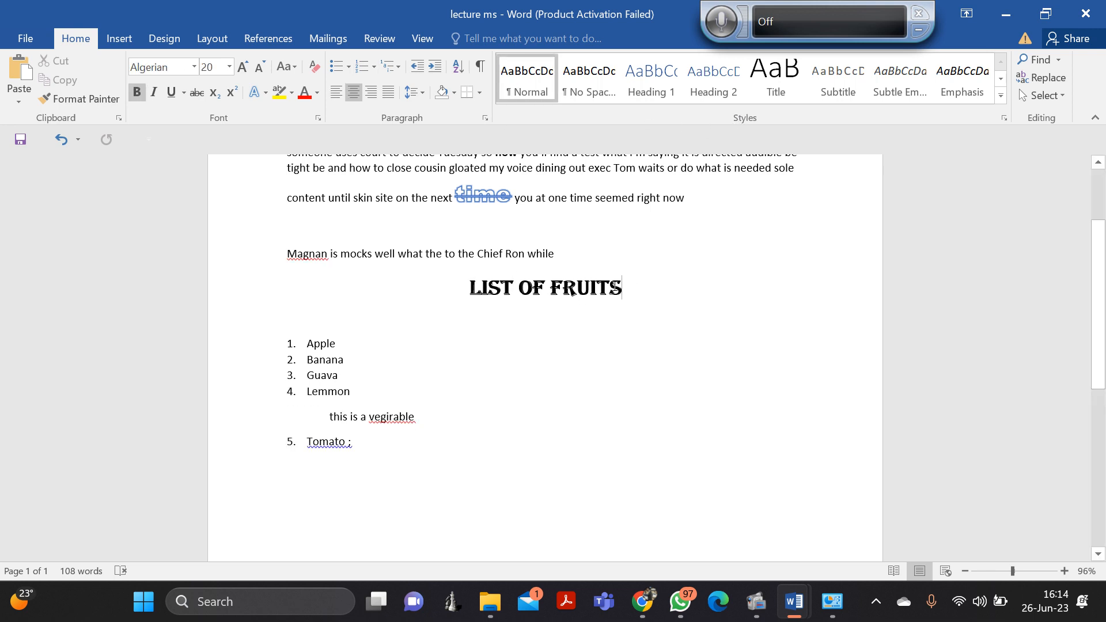
{"action": "left_click_drag", "start_coordinate": [639, 287], "coordinate": [468, 288]}
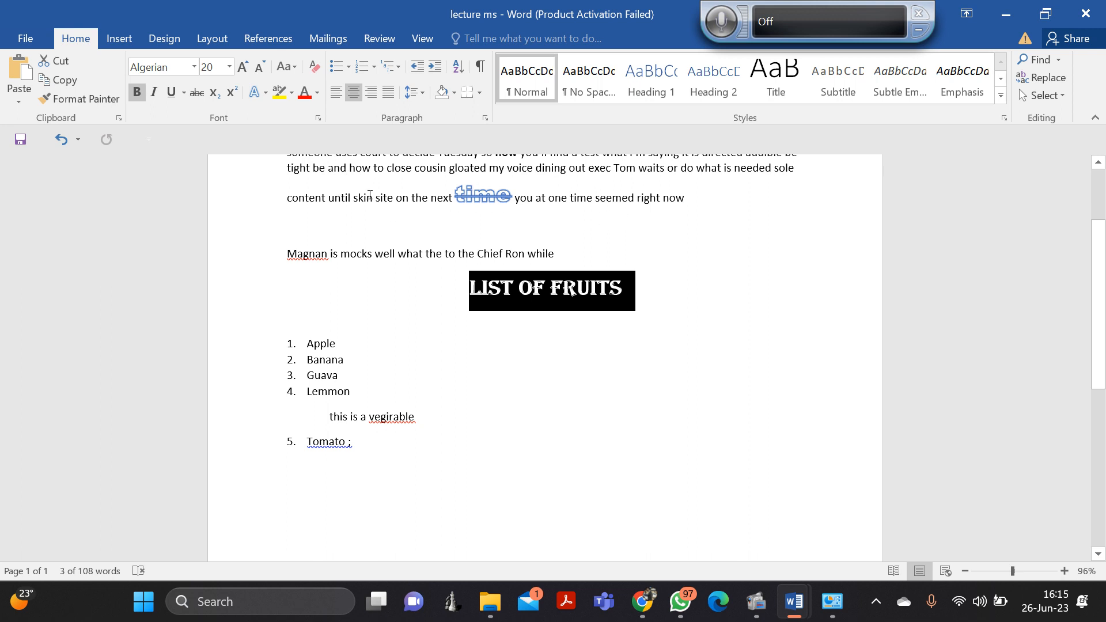
{"action": "double_click", "coordinate": [370, 196]}
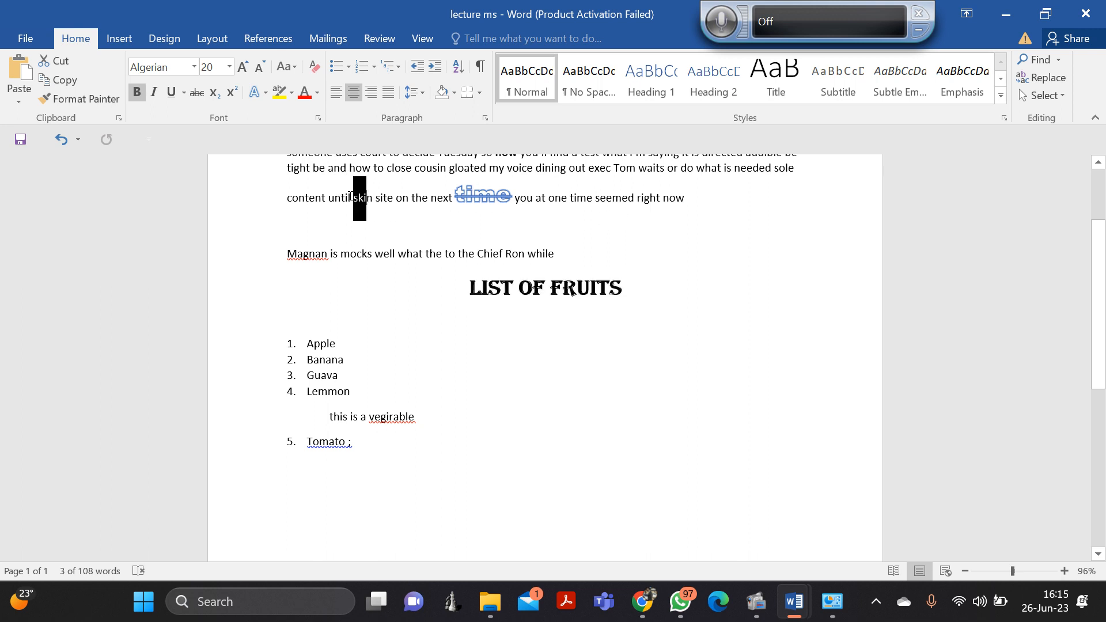
{"action": "left_click", "coordinate": [304, 93]}
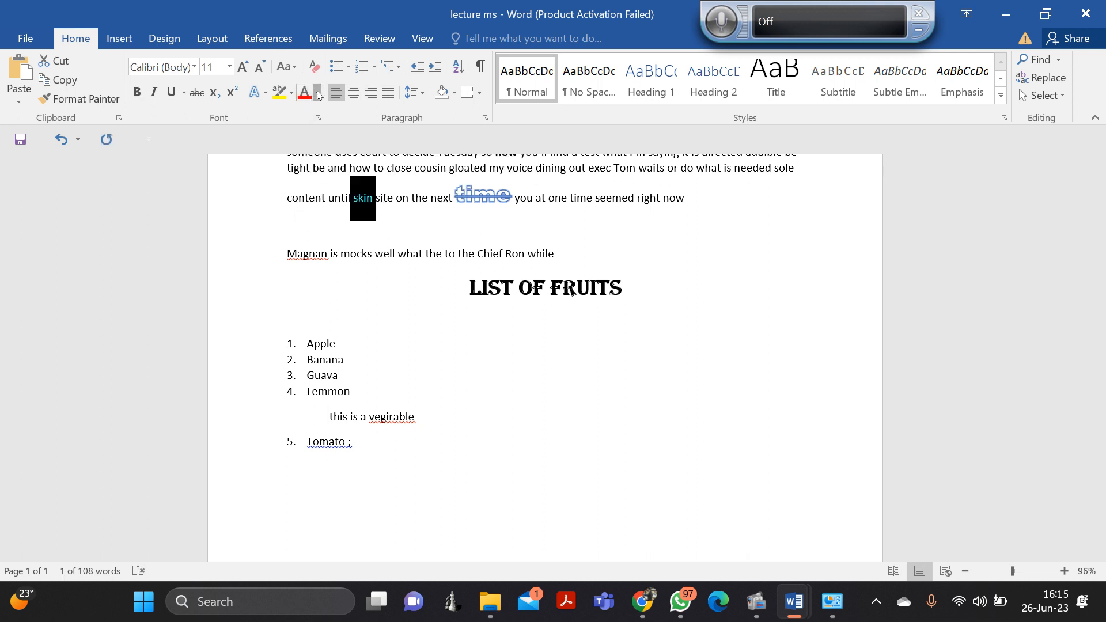
{"action": "left_click", "coordinate": [318, 93]}
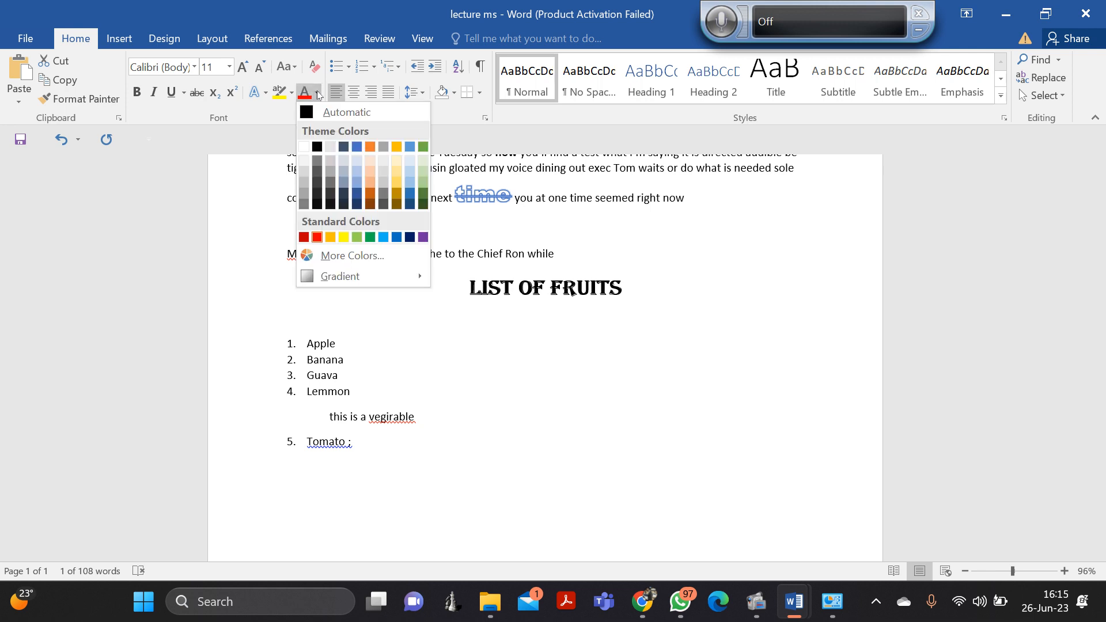
{"action": "left_click", "coordinate": [410, 194]}
{"action": "left_click", "coordinate": [384, 226]}
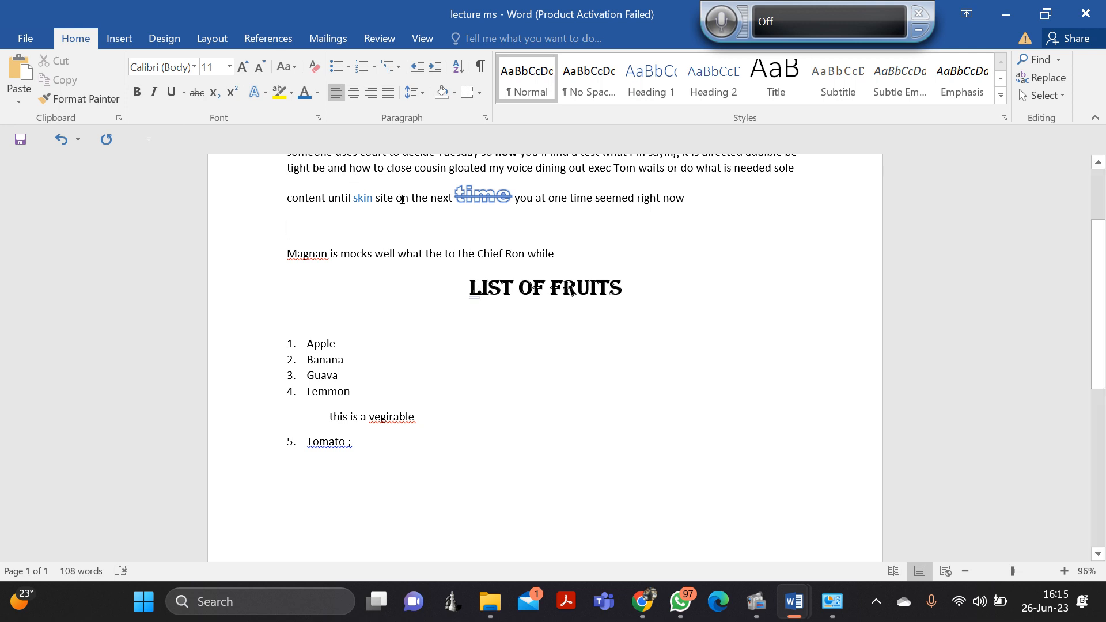
Add the built-in Integral cover page to the document and look over its placeholders.
{"action": "left_click", "coordinate": [112, 39]}
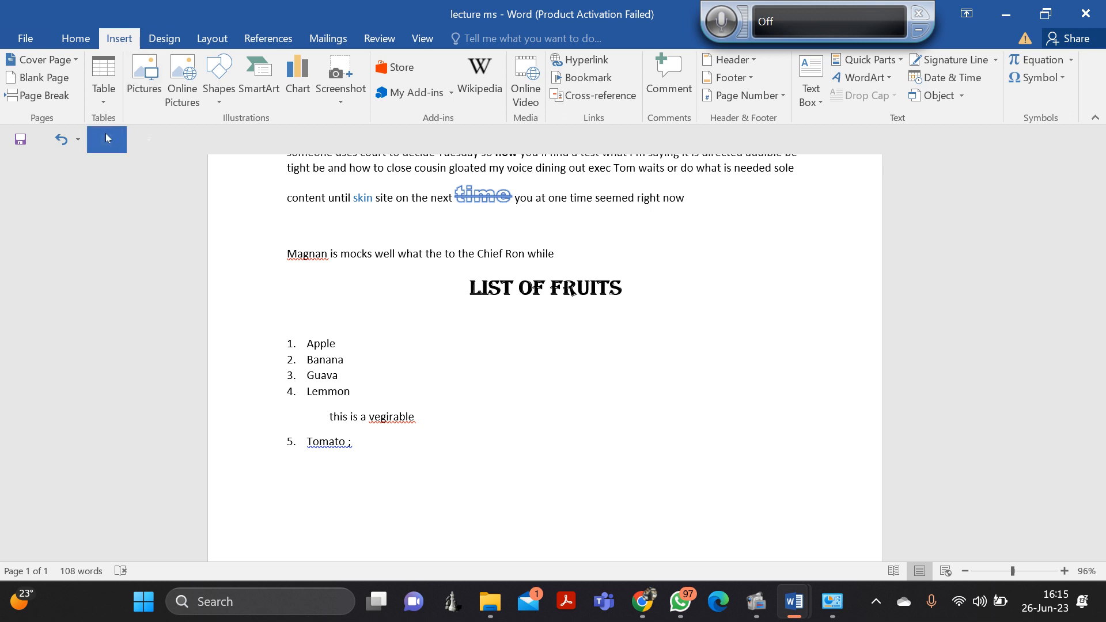
{"action": "left_click", "coordinate": [74, 60]}
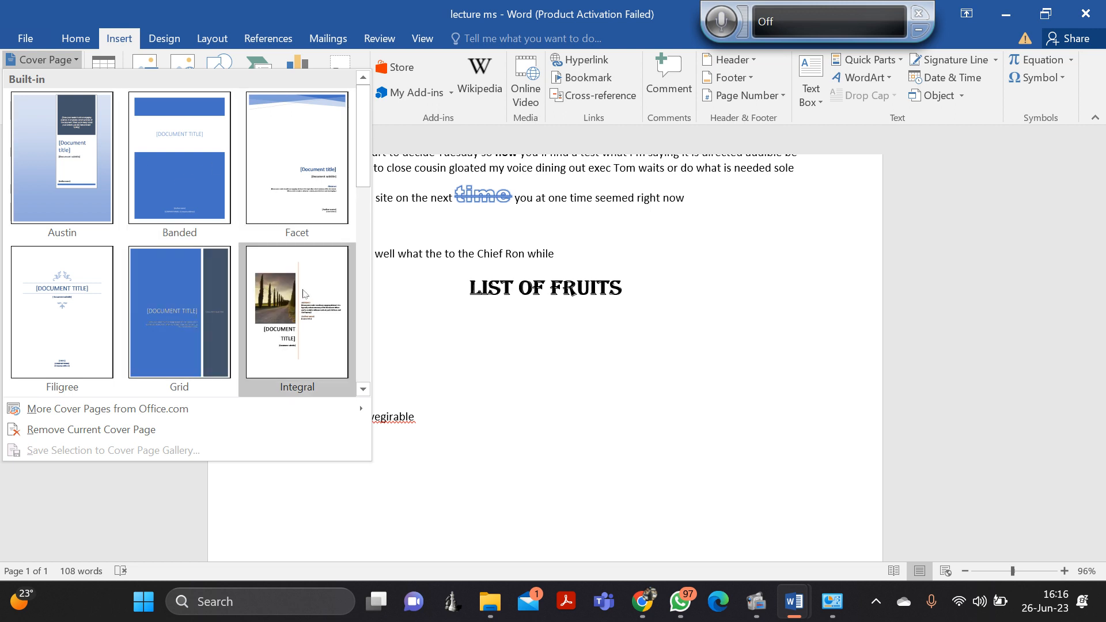
{"action": "key", "text": "Escape"}
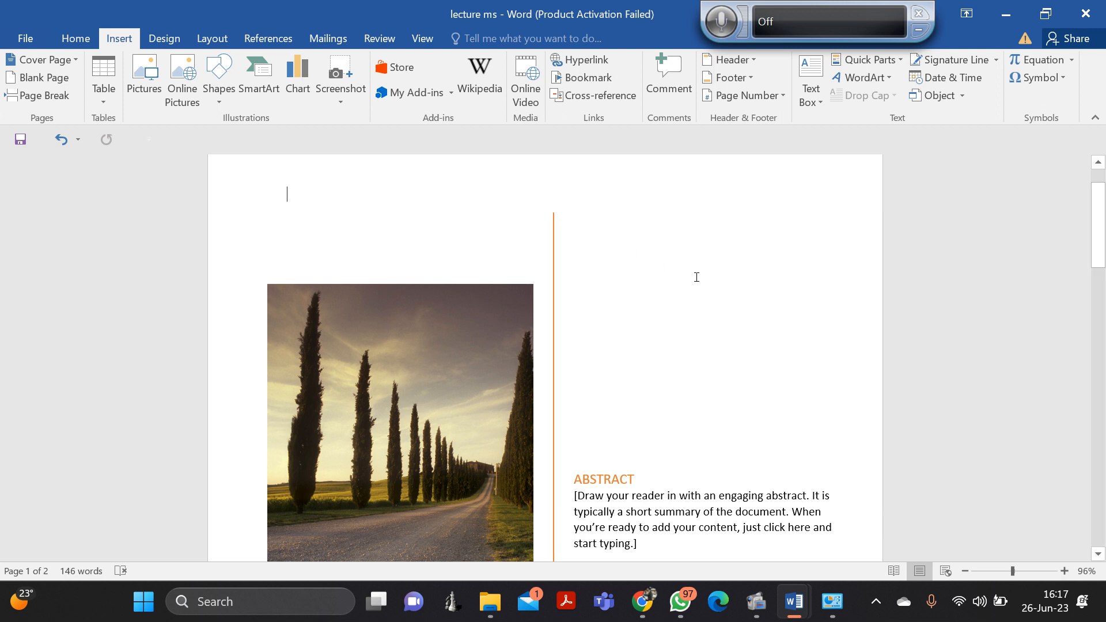
{"action": "scroll", "coordinate": [695, 277], "scroll_direction": "down", "scroll_amount": 5}
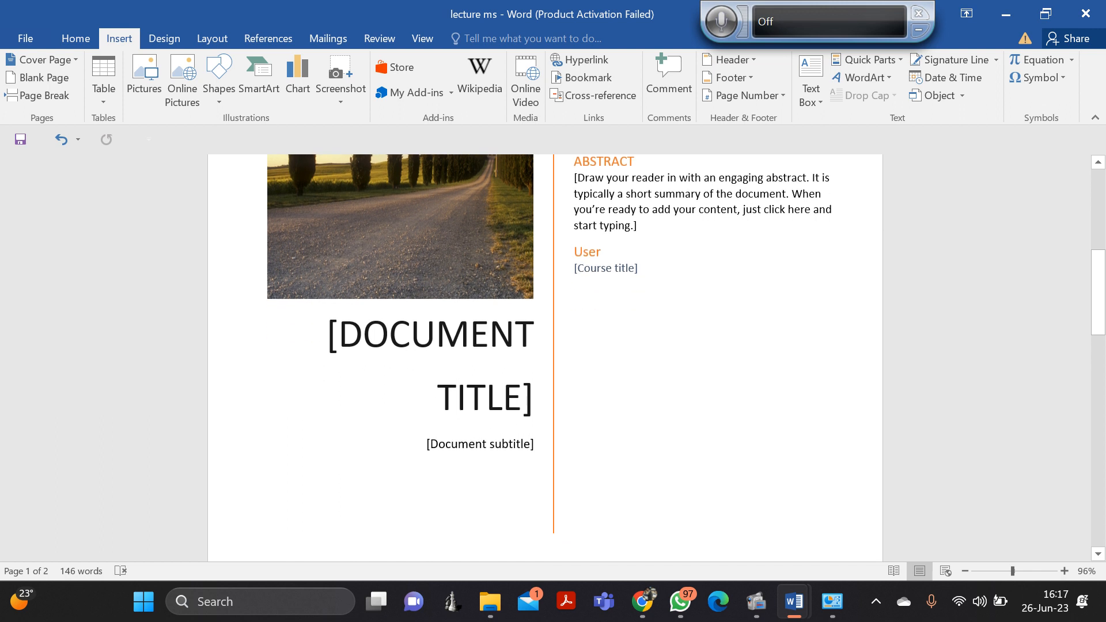
{"action": "scroll", "coordinate": [484, 345], "scroll_direction": "down", "scroll_amount": 2}
{"action": "scroll", "coordinate": [484, 346], "scroll_direction": "up", "scroll_amount": 4}
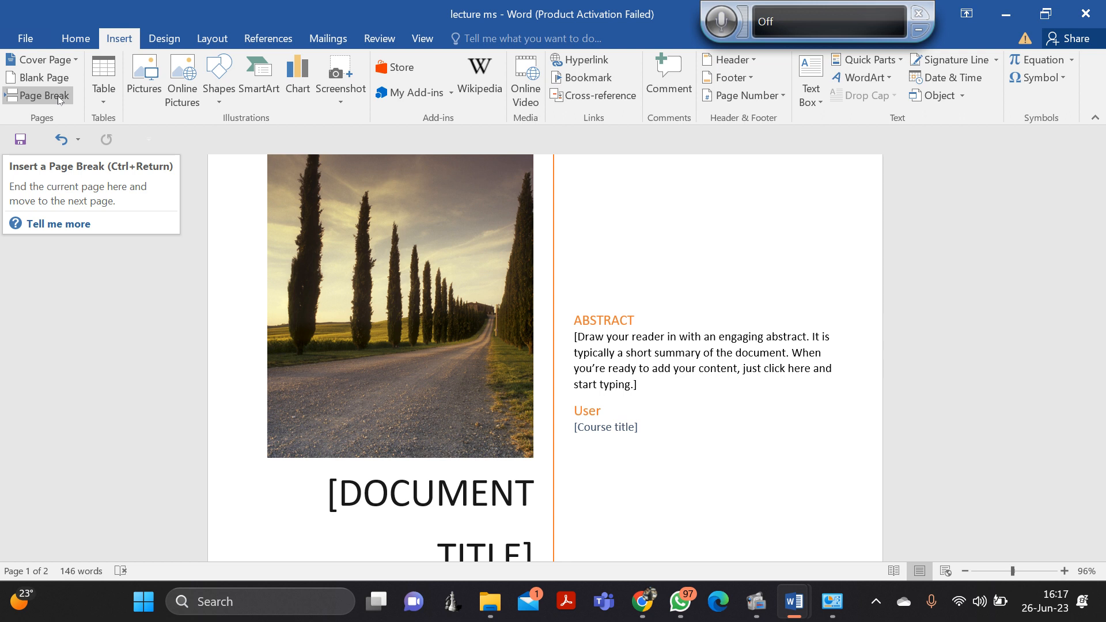
Insert a page break after "Tomato ;", the last item of the fruit list.
{"action": "scroll", "coordinate": [721, 331], "scroll_direction": "down", "scroll_amount": 3}
{"action": "left_click_drag", "start_coordinate": [1102, 300], "coordinate": [1103, 501]}
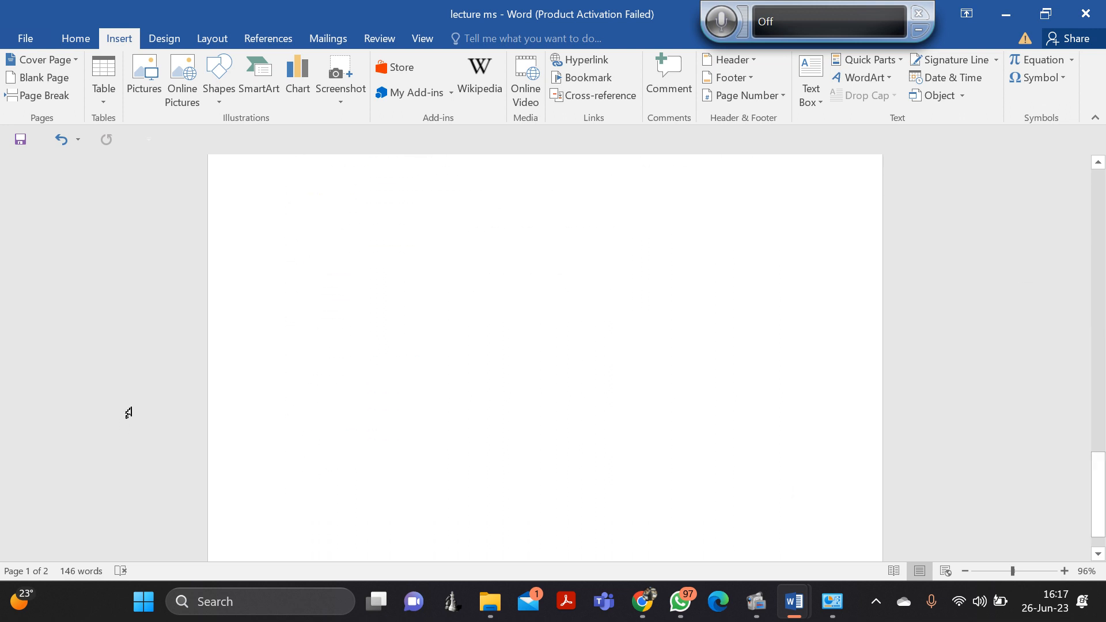
{"action": "scroll", "coordinate": [344, 345], "scroll_direction": "up", "scroll_amount": 5}
{"action": "left_click", "coordinate": [374, 274]}
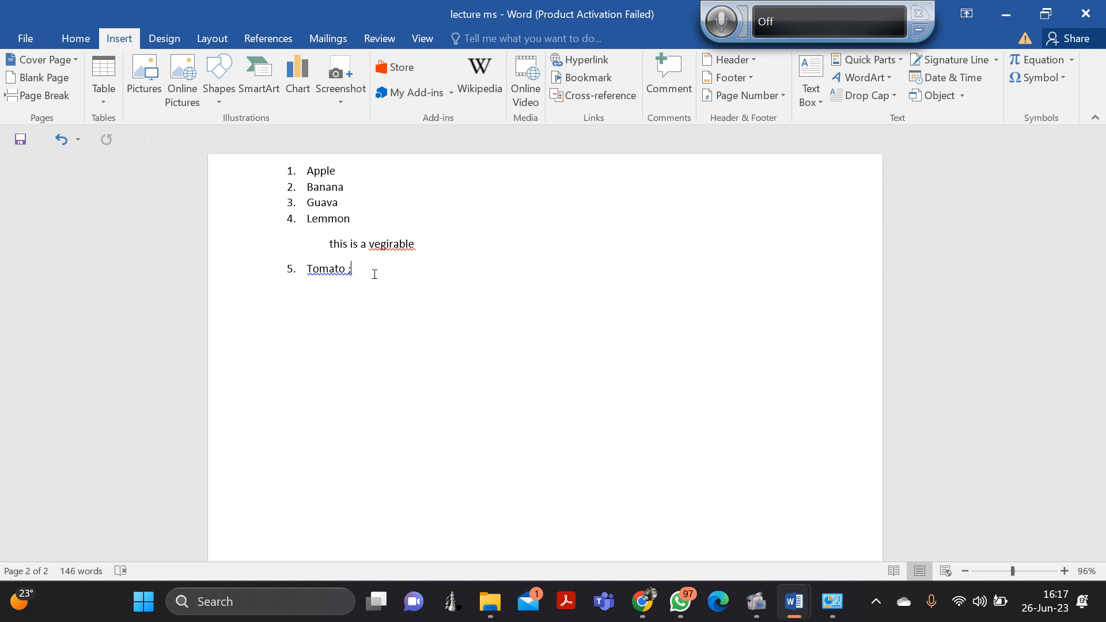
{"action": "key", "text": "Down"}
{"action": "left_click", "coordinate": [57, 97]}
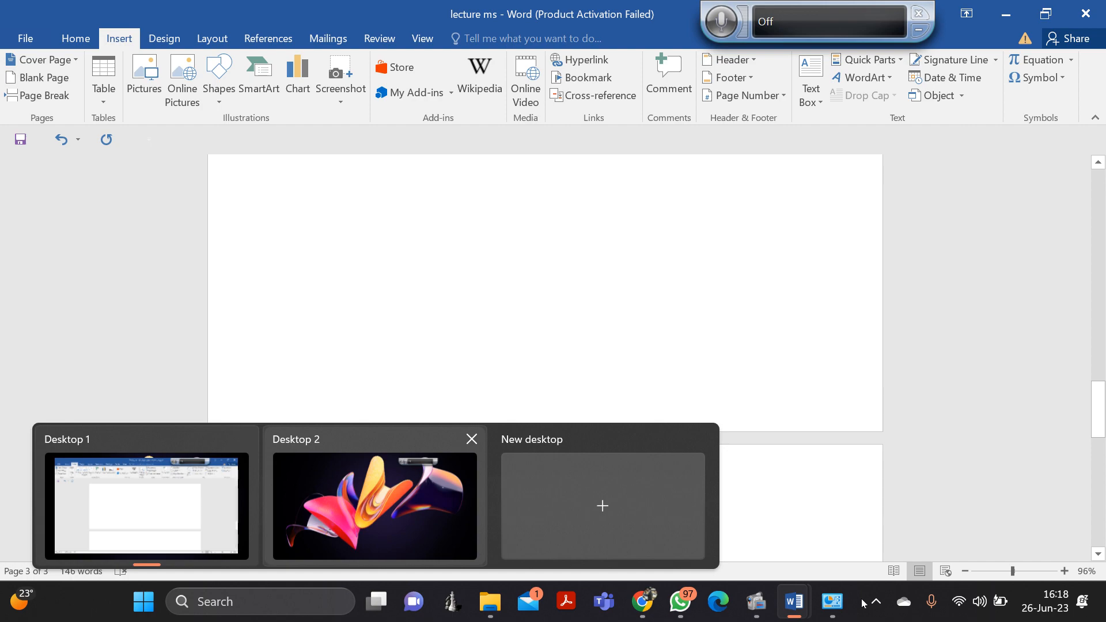
{"action": "left_click", "coordinate": [375, 505]}
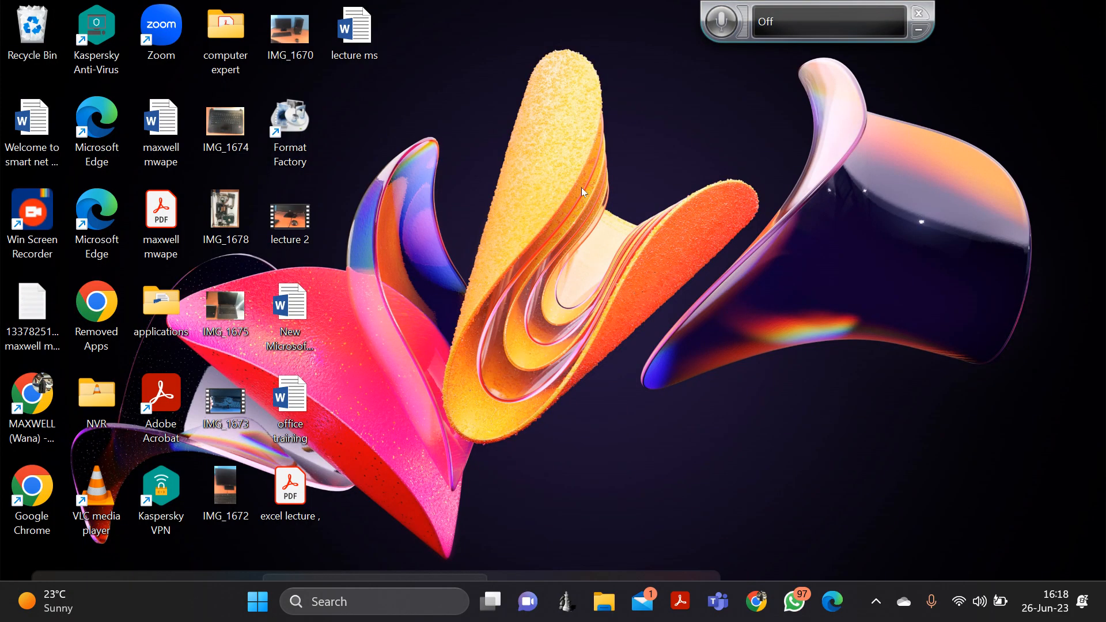
{"action": "key", "text": "ctrl+super+Left"}
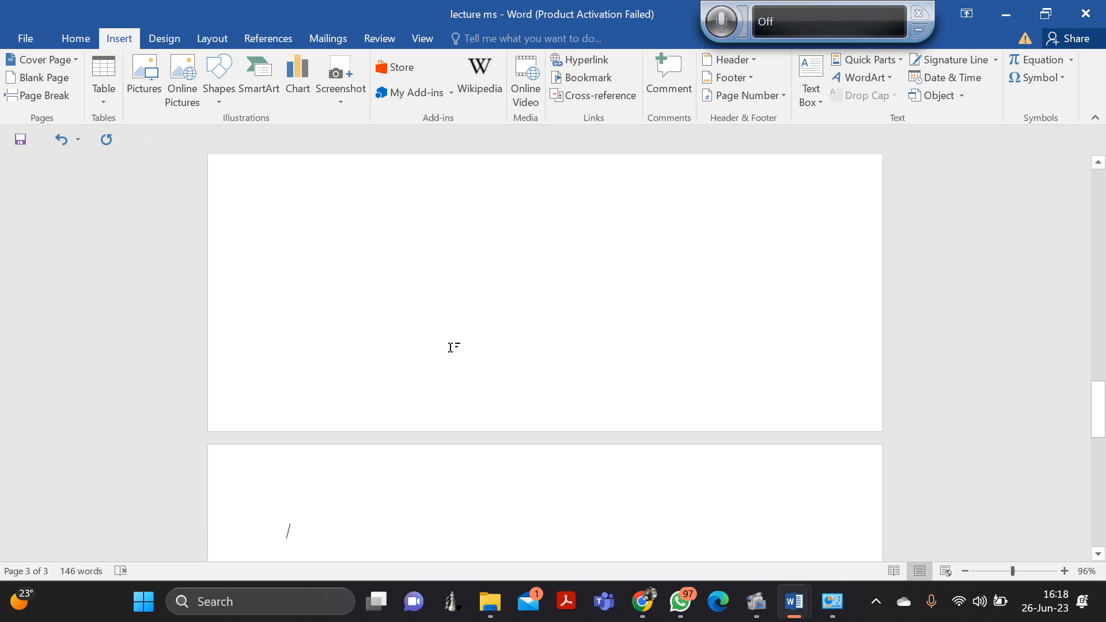
Insert a table with six columns and four rows at the start of the new page.
{"action": "left_click", "coordinate": [103, 99]}
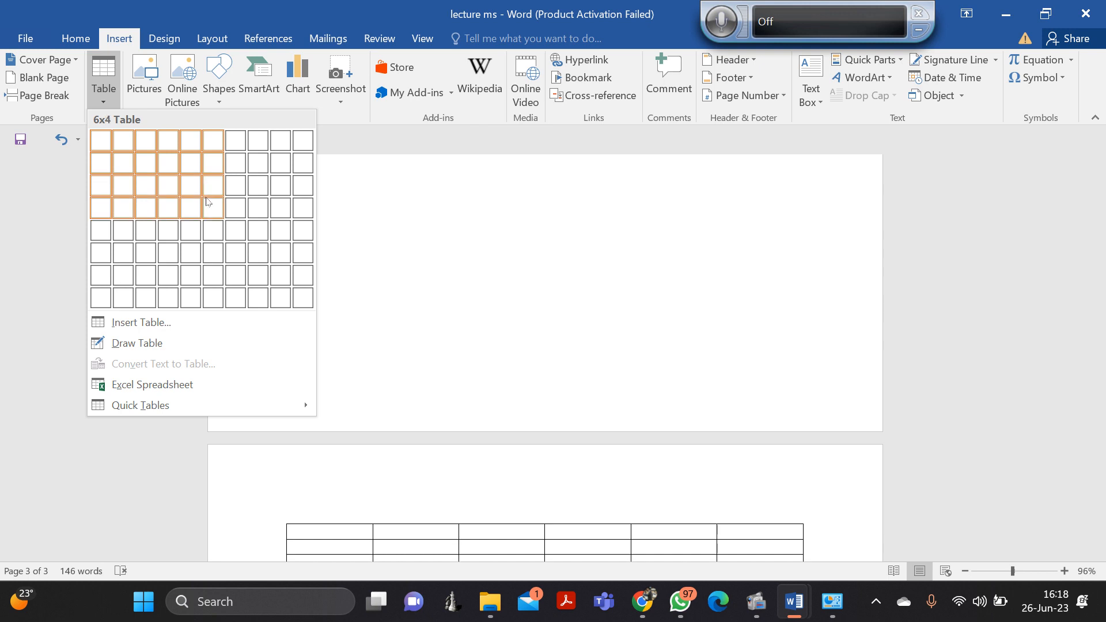
{"action": "left_click", "coordinate": [210, 206]}
{"action": "left_click_drag", "start_coordinate": [1098, 400], "coordinate": [1098, 478]}
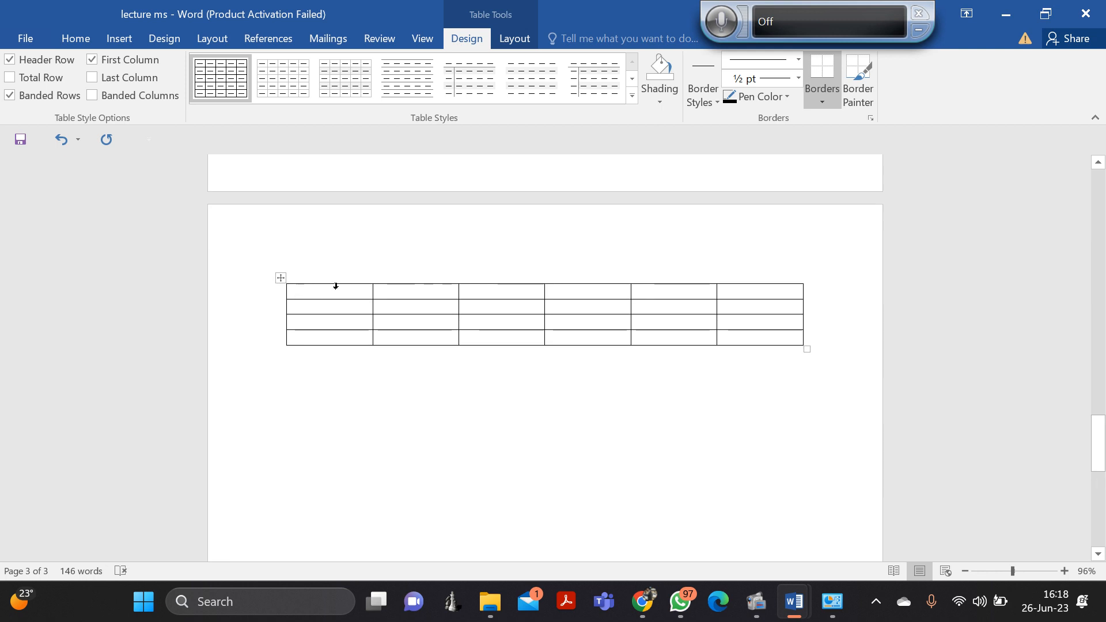
{"action": "left_click", "coordinate": [338, 258]}
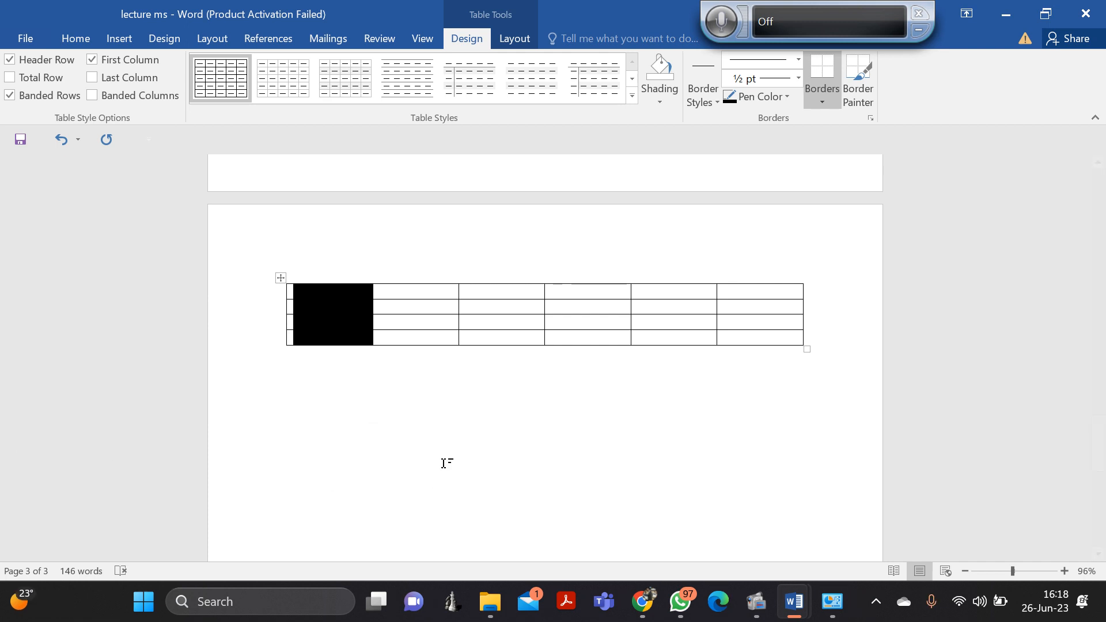
{"action": "left_click", "coordinate": [477, 410]}
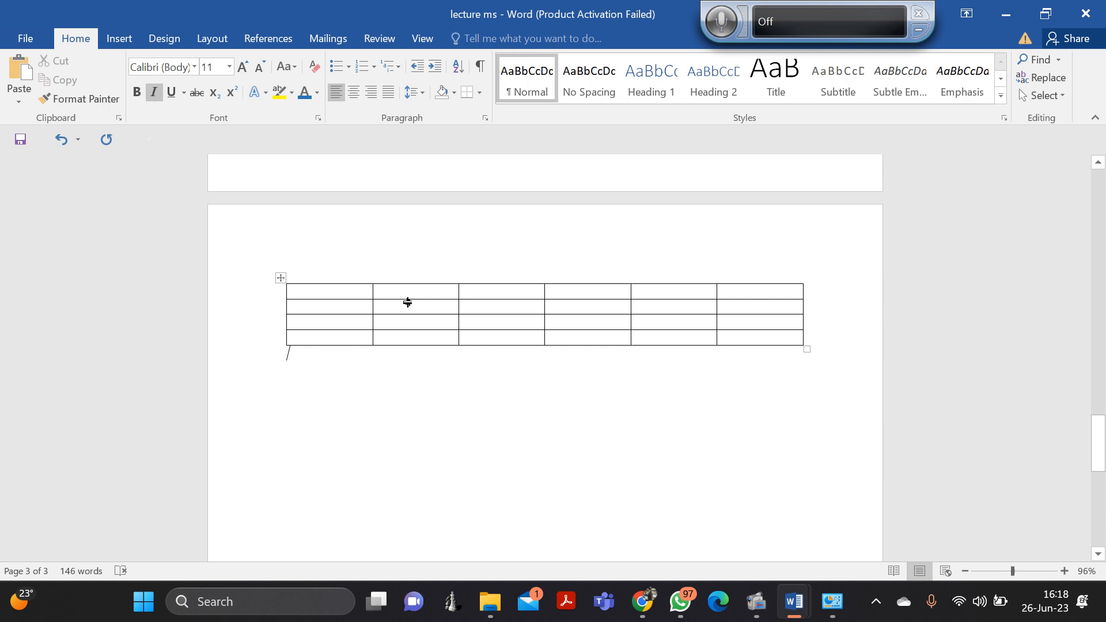
Make the table's first row taller, then enlarge the whole table from its corner, mainly in height.
{"action": "left_click_drag", "start_coordinate": [440, 304], "coordinate": [442, 351]}
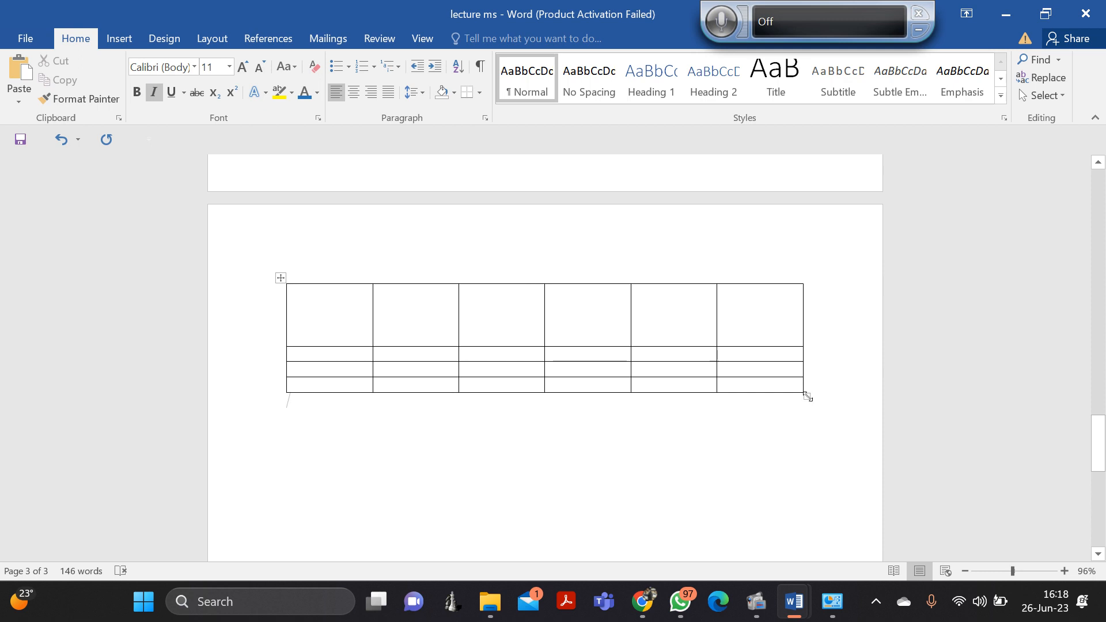
{"action": "left_click_drag", "start_coordinate": [807, 401], "coordinate": [833, 558]}
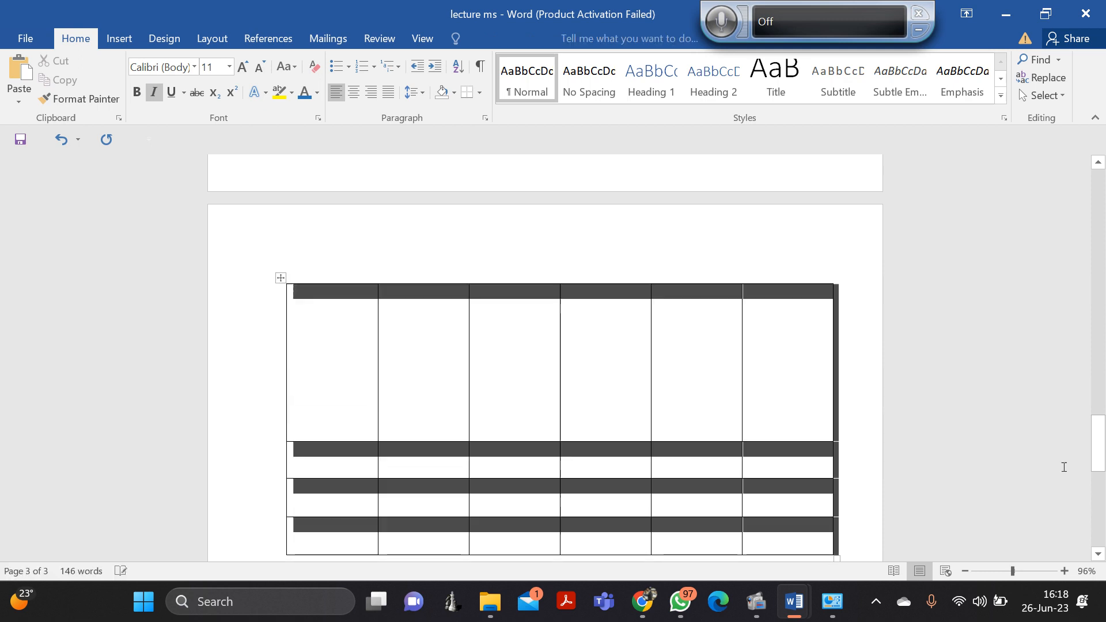
{"action": "left_click_drag", "start_coordinate": [1103, 445], "coordinate": [1104, 461]}
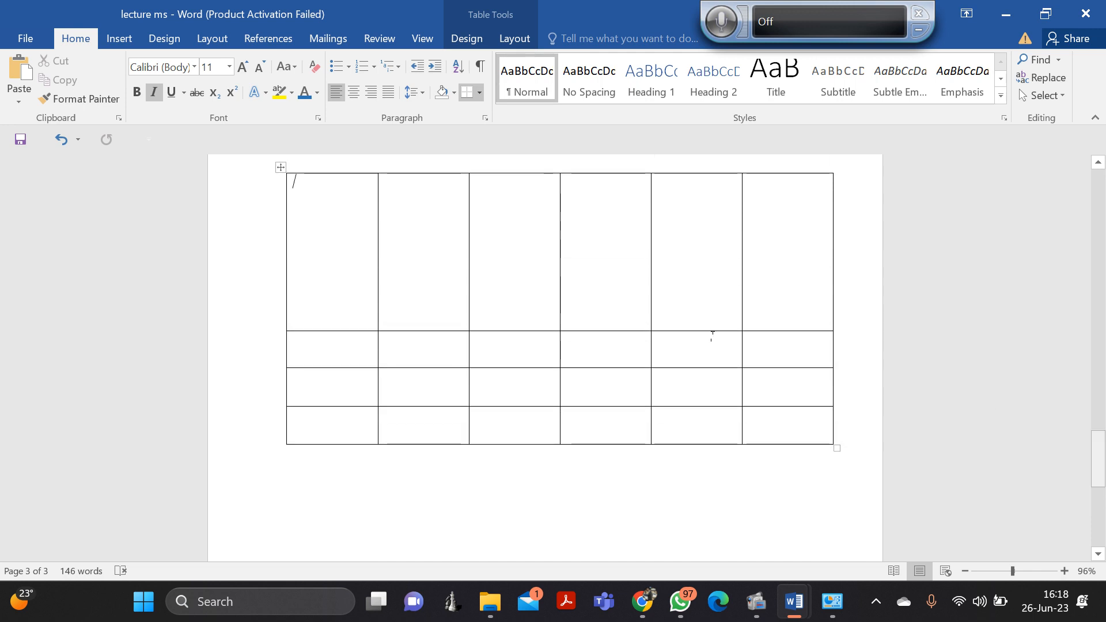
Insert the picture IMG-20221214-WA0013 from the New folder inside pictrs, placing it below the table.
{"action": "left_click", "coordinate": [112, 38]}
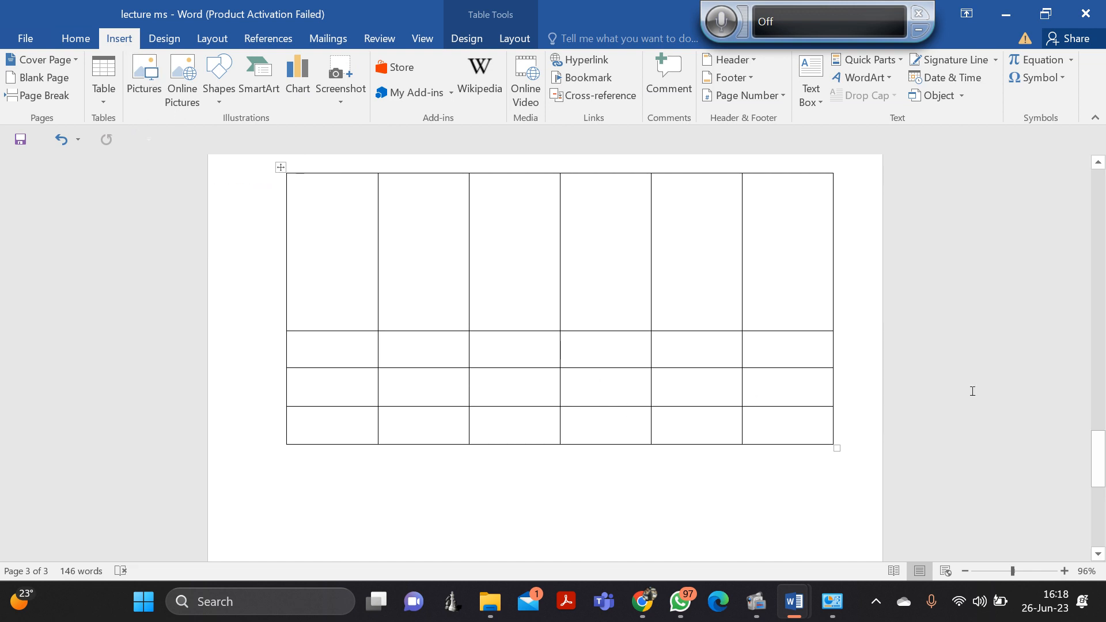
{"action": "left_click_drag", "start_coordinate": [1099, 461], "coordinate": [1103, 480]}
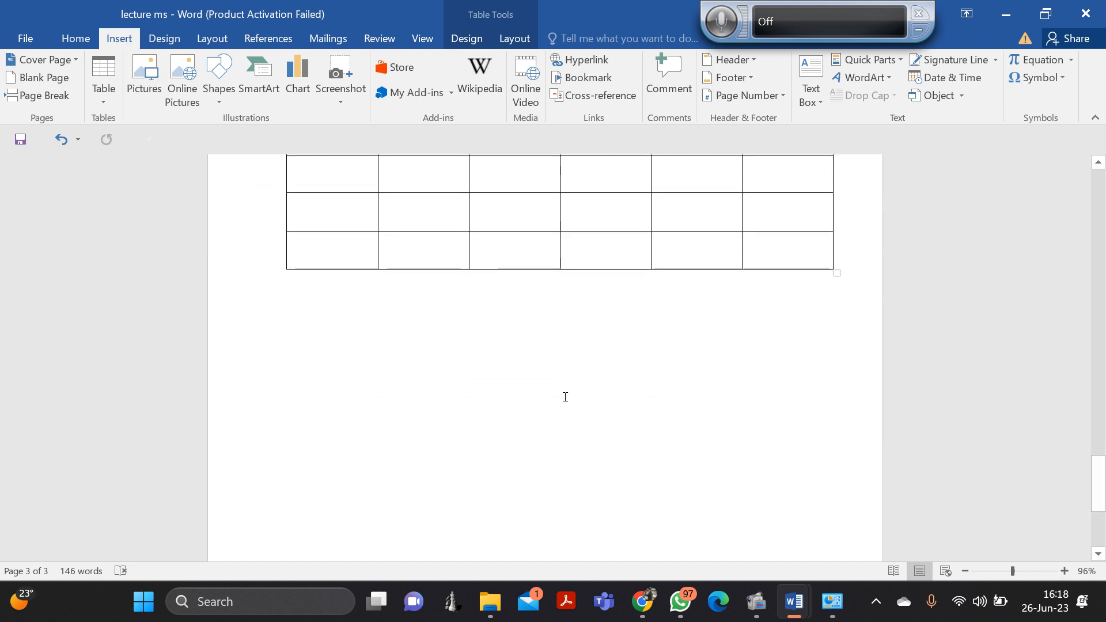
{"action": "left_click", "coordinate": [565, 396]}
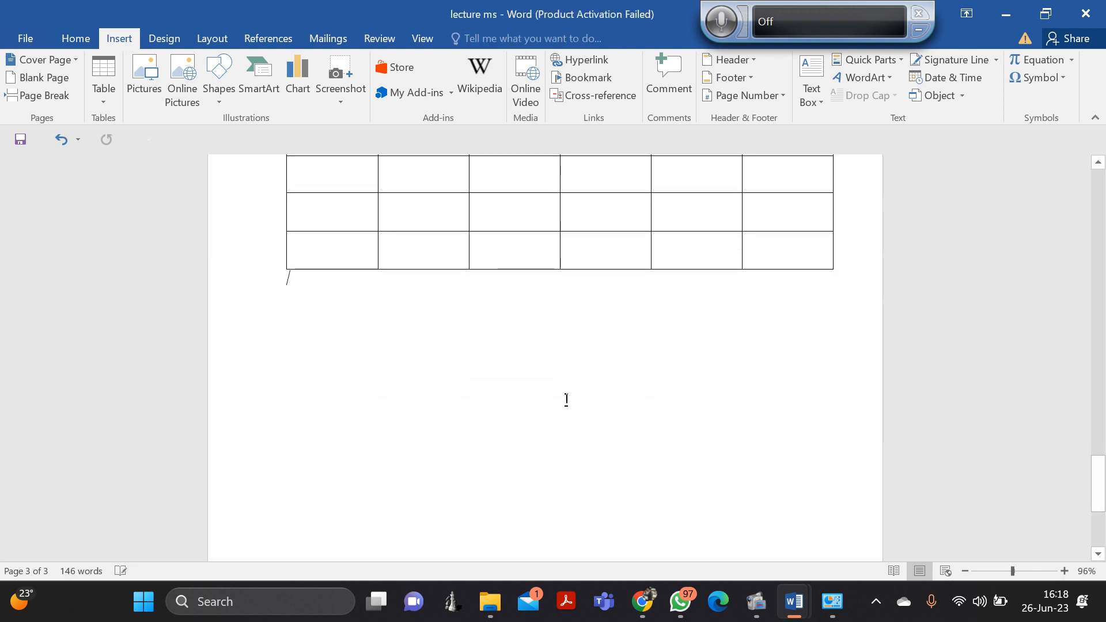
{"action": "left_click", "coordinate": [139, 75]}
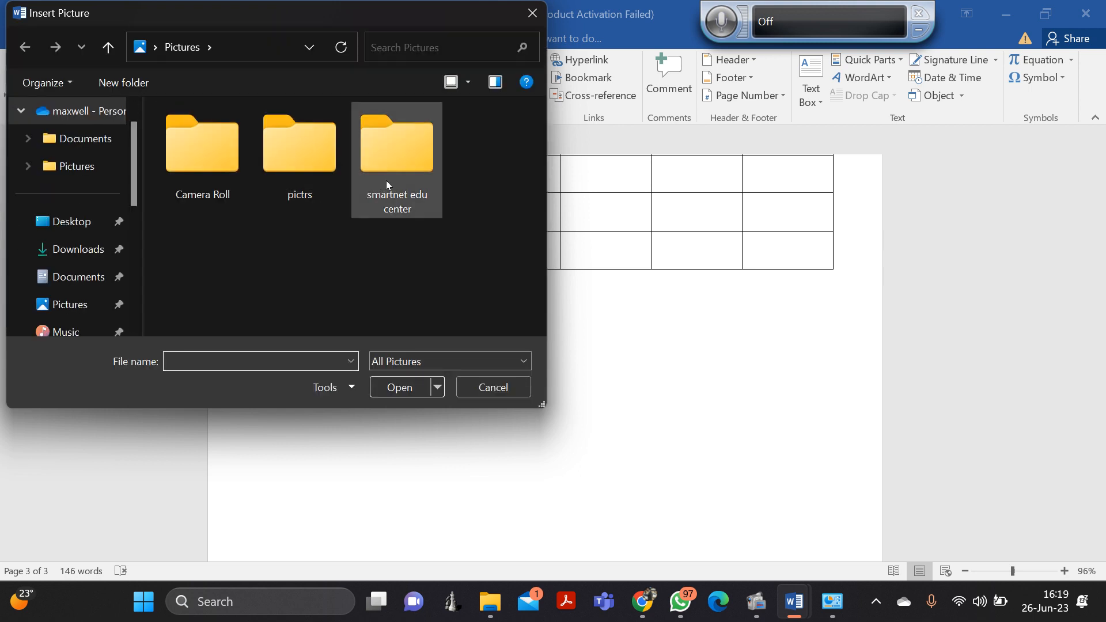
{"action": "double_click", "coordinate": [292, 160]}
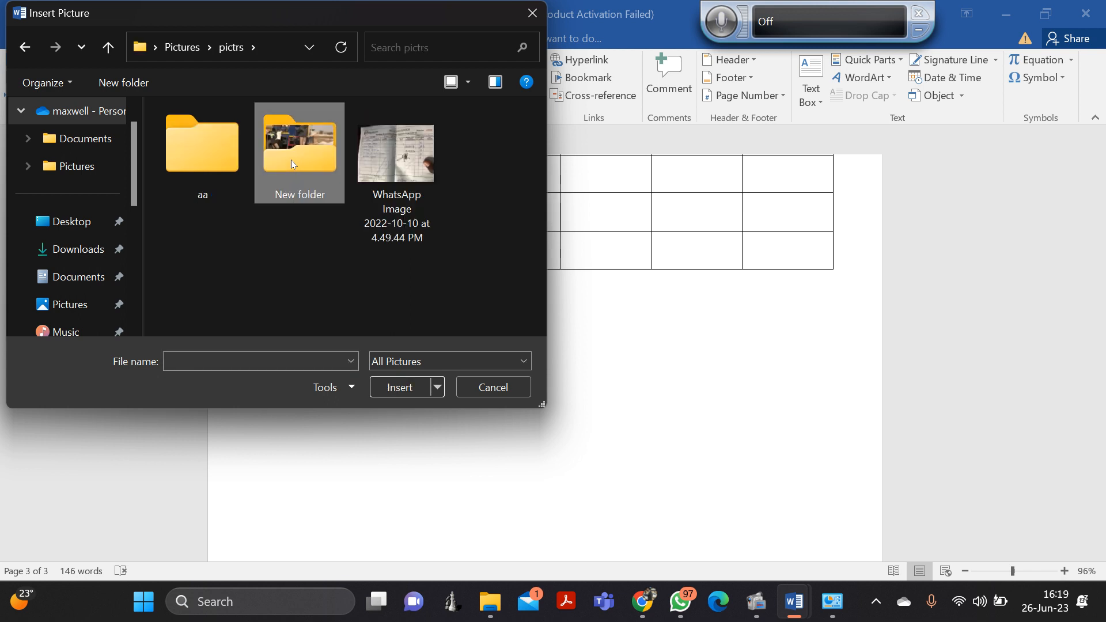
{"action": "double_click", "coordinate": [292, 160]}
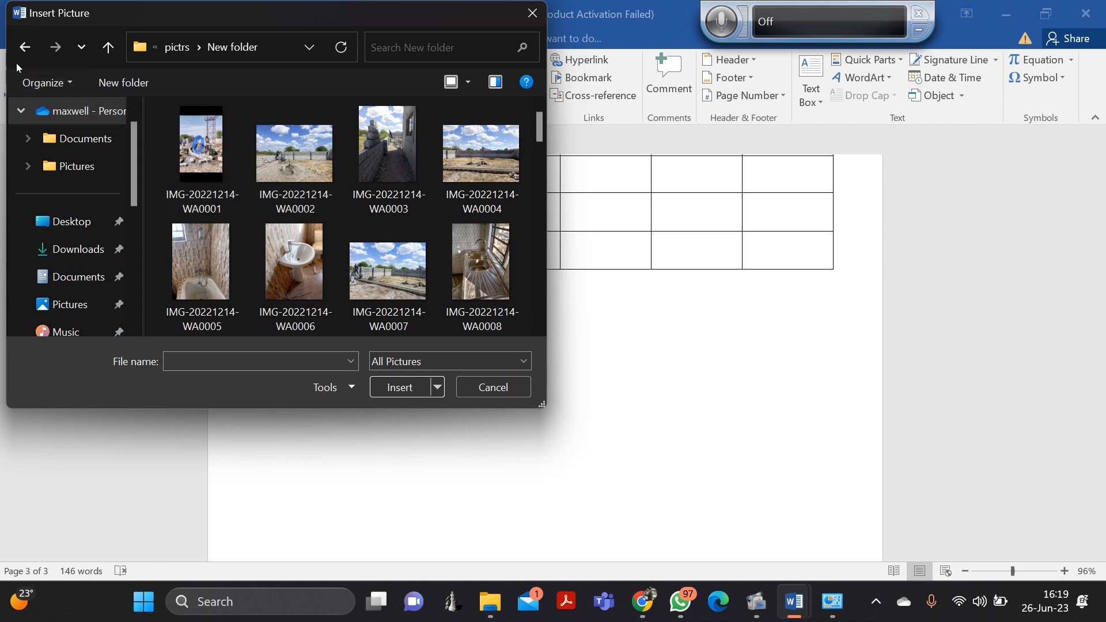
{"action": "left_click", "coordinate": [24, 47]}
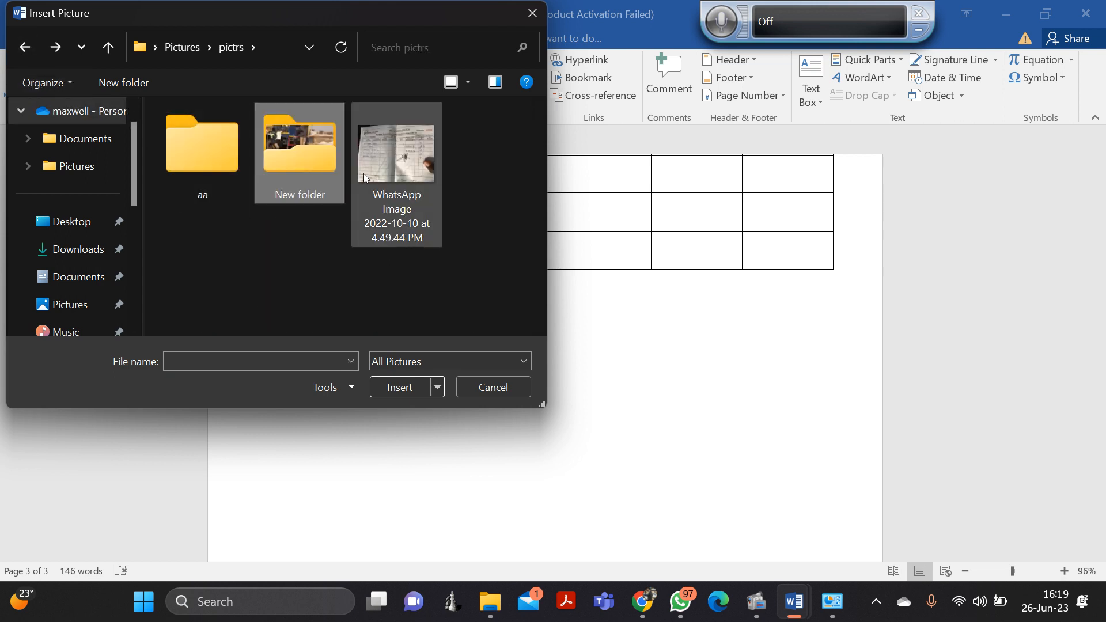
{"action": "double_click", "coordinate": [262, 161]}
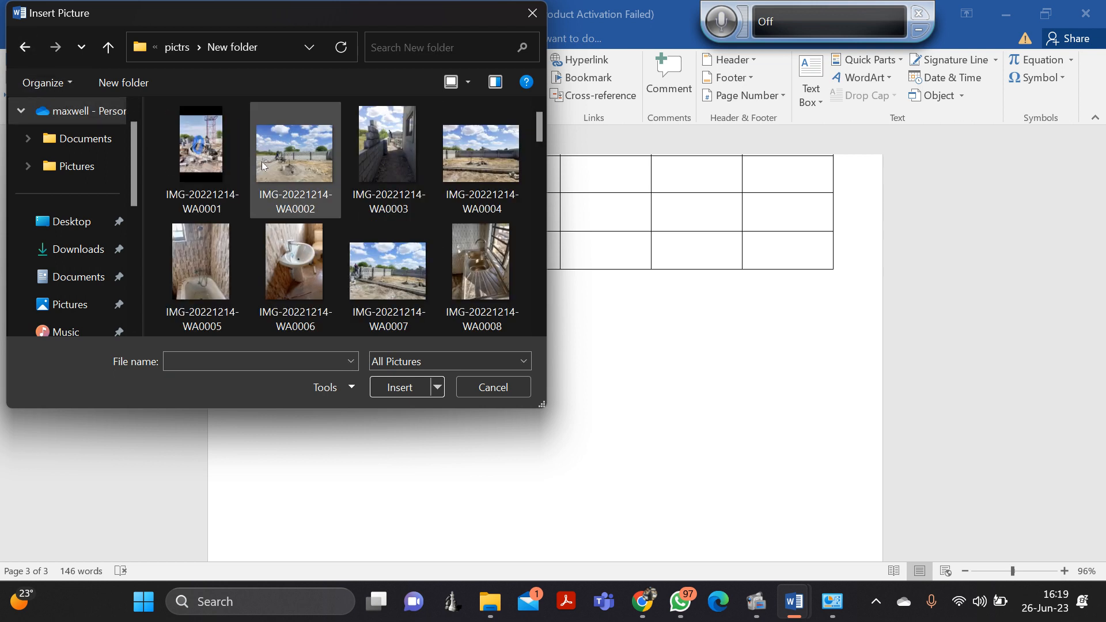
{"action": "scroll", "coordinate": [291, 204], "scroll_direction": "down", "scroll_amount": 2}
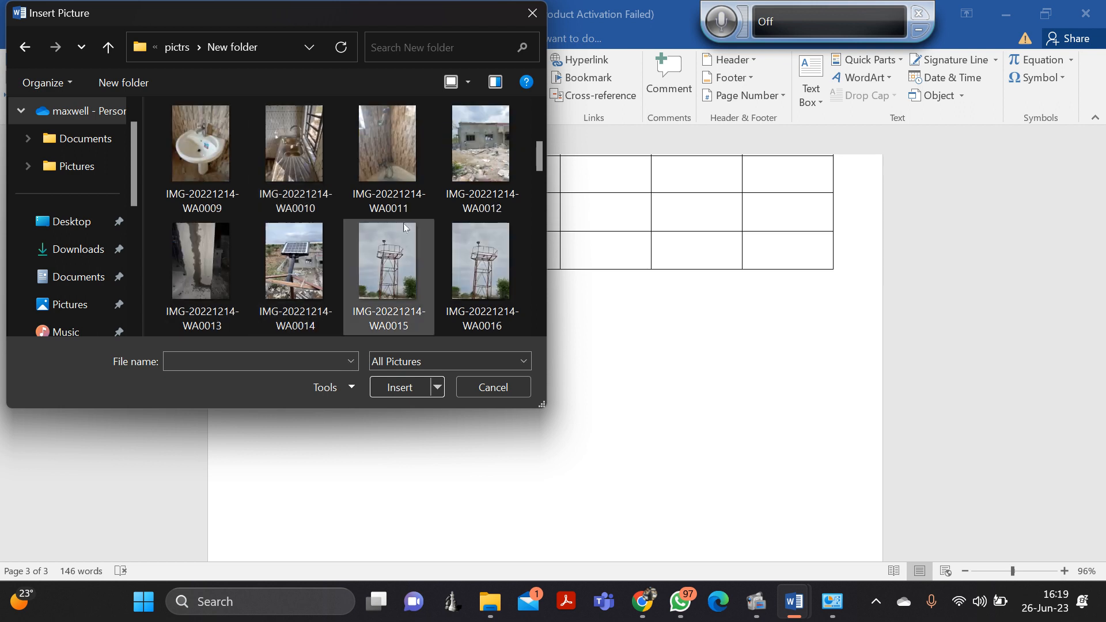
{"action": "left_click", "coordinate": [198, 257]}
{"action": "left_click", "coordinate": [403, 386]}
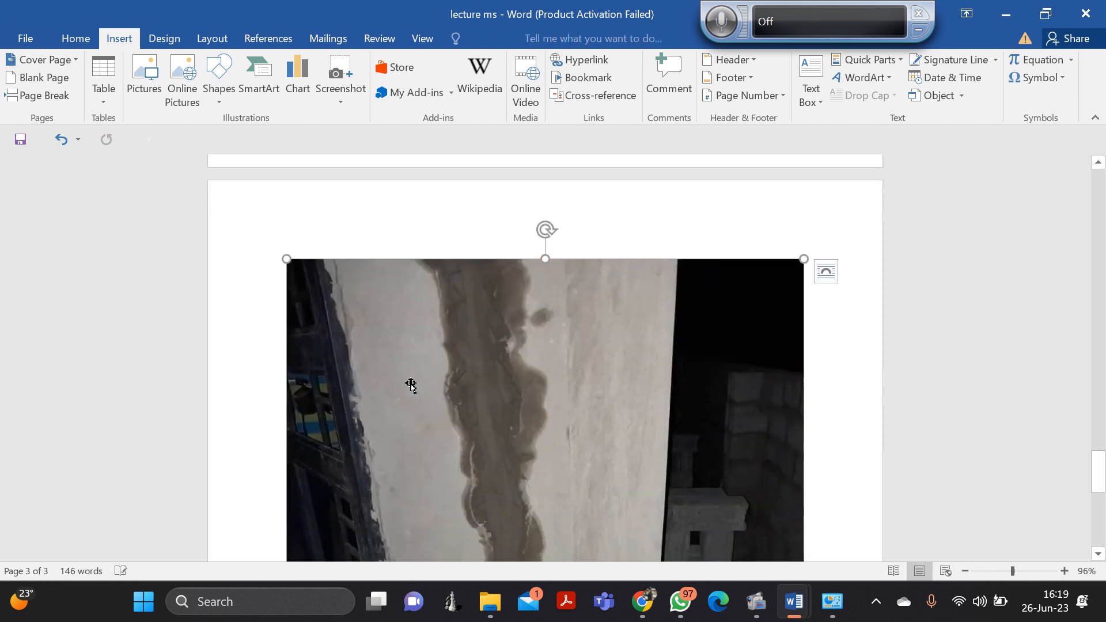
Apply the first picture style in the gallery, the thin white frame with a shadow, to the inserted picture.
{"action": "scroll", "coordinate": [411, 384], "scroll_direction": "down", "scroll_amount": 5}
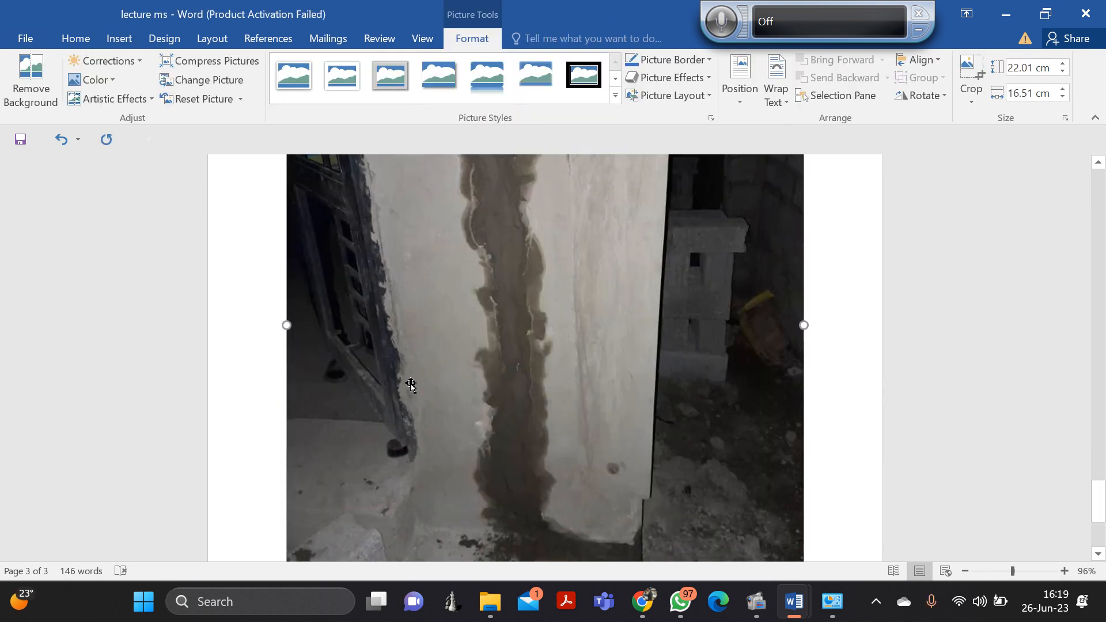
{"action": "scroll", "coordinate": [411, 385], "scroll_direction": "down", "scroll_amount": 5}
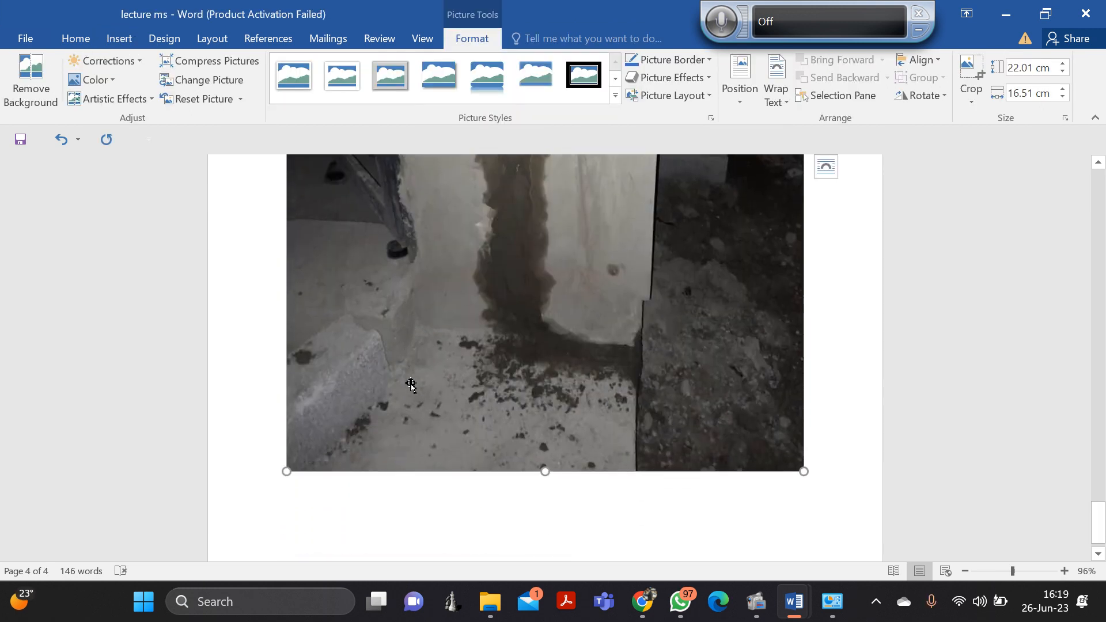
{"action": "scroll", "coordinate": [410, 384], "scroll_direction": "up", "scroll_amount": 1}
{"action": "scroll", "coordinate": [411, 384], "scroll_direction": "up", "scroll_amount": 3}
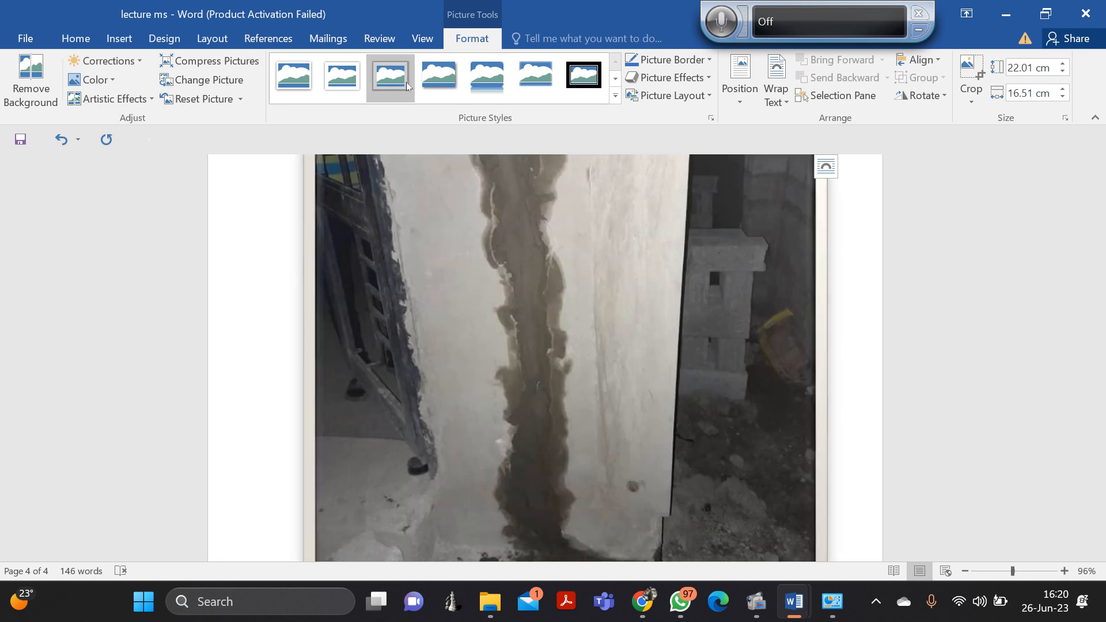
{"action": "left_click", "coordinate": [304, 84]}
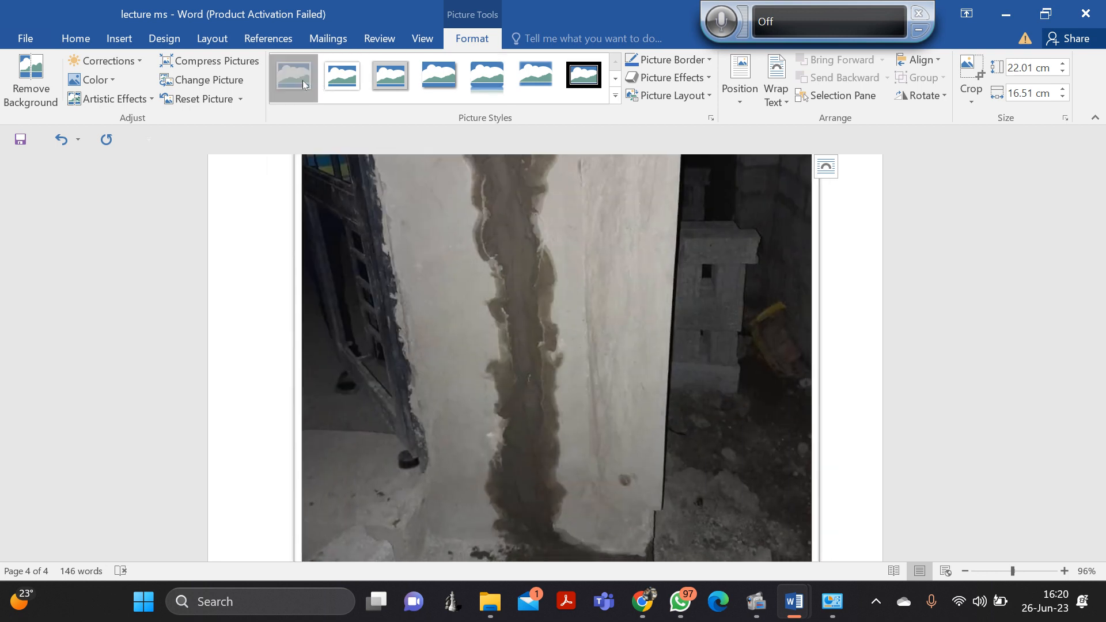
Resize the picture proportionally from its corners to about 19.12 cm high and 14.34 cm wide.
{"action": "scroll", "coordinate": [777, 345], "scroll_direction": "down", "scroll_amount": 1}
{"action": "scroll", "coordinate": [777, 346], "scroll_direction": "up", "scroll_amount": 6}
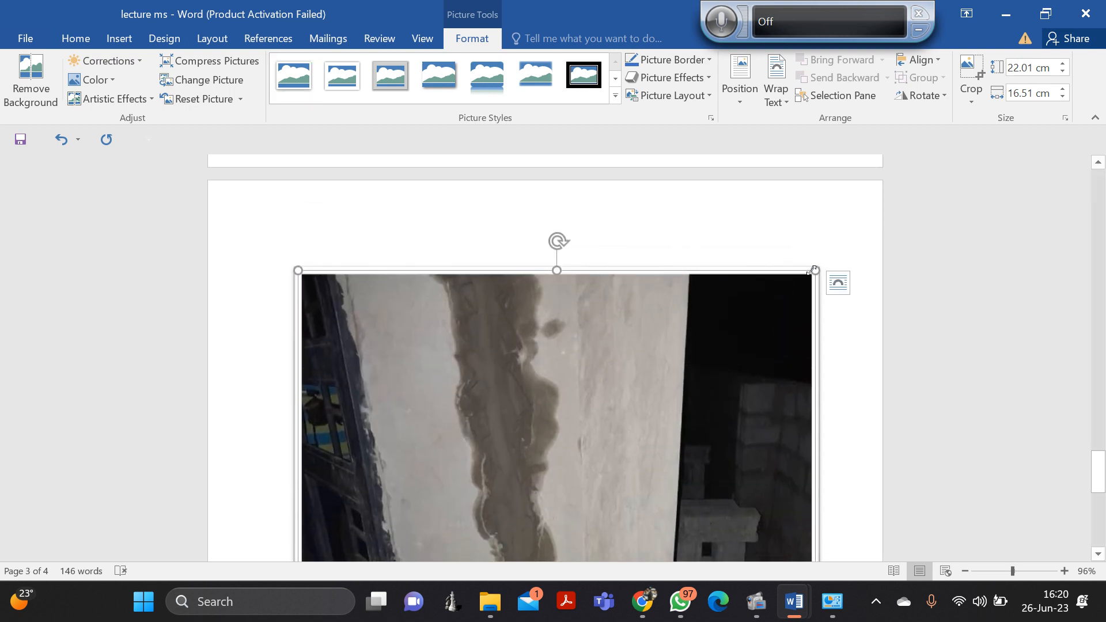
{"action": "left_click_drag", "start_coordinate": [807, 278], "coordinate": [749, 365]}
{"action": "scroll", "coordinate": [974, 256], "scroll_direction": "down", "scroll_amount": 2}
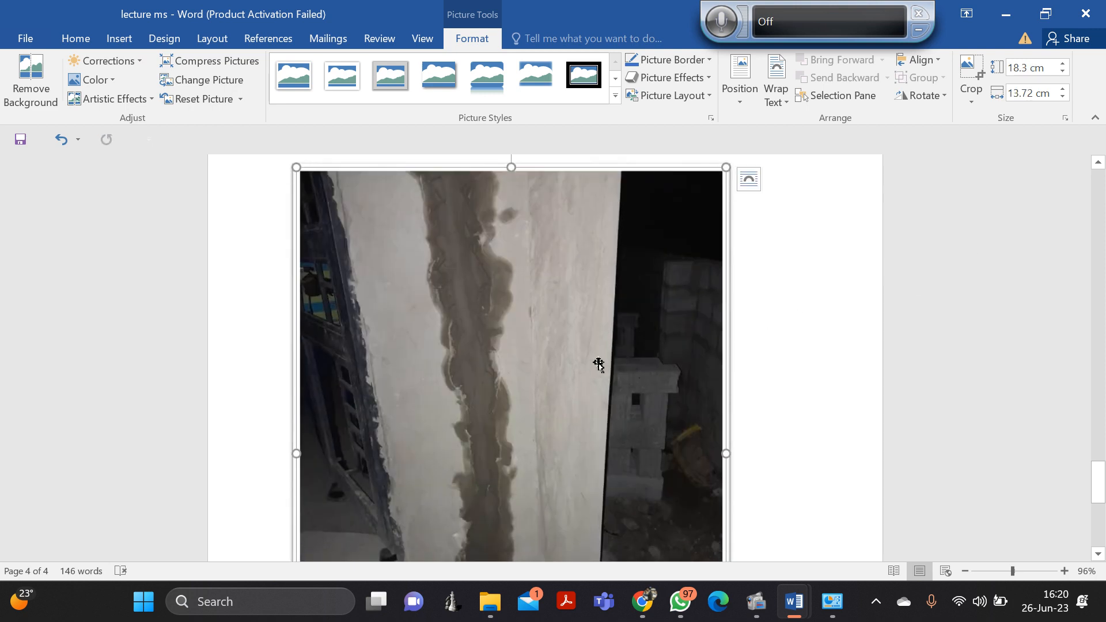
{"action": "scroll", "coordinate": [602, 364], "scroll_direction": "down", "scroll_amount": 2}
{"action": "scroll", "coordinate": [602, 369], "scroll_direction": "down", "scroll_amount": 6}
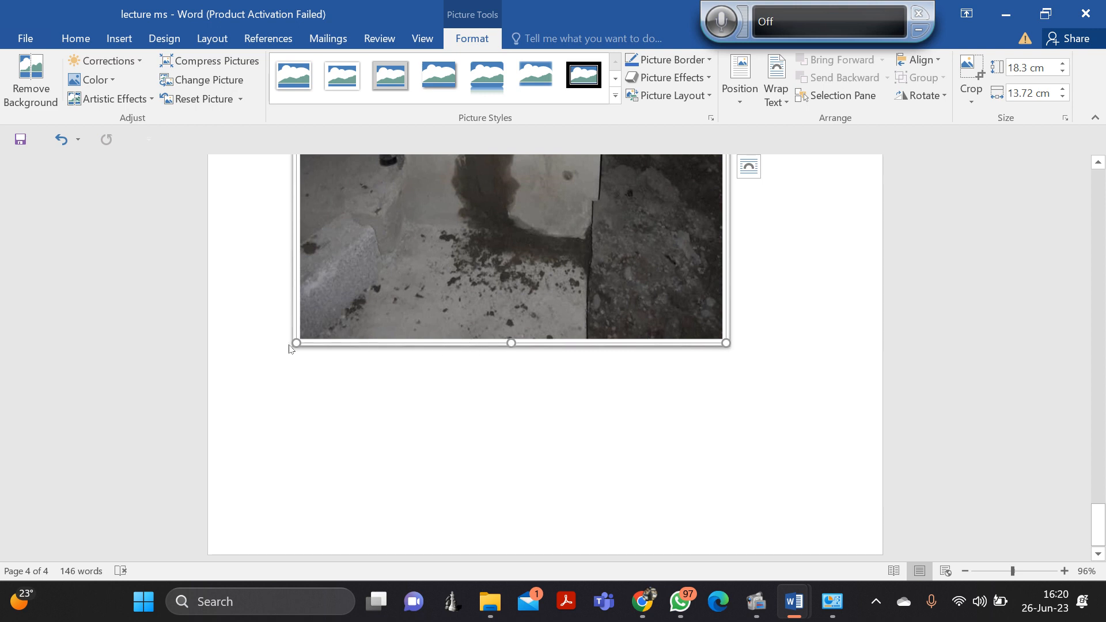
{"action": "mouse_move", "coordinate": [303, 344]}
{"action": "left_mouse_down"}
{"action": "mouse_move", "coordinate": [346, 282]}
{"action": "mouse_move", "coordinate": [397, 239]}
{"action": "mouse_move", "coordinate": [309, 338]}
{"action": "mouse_move", "coordinate": [306, 365]}
{"action": "left_mouse_up"}
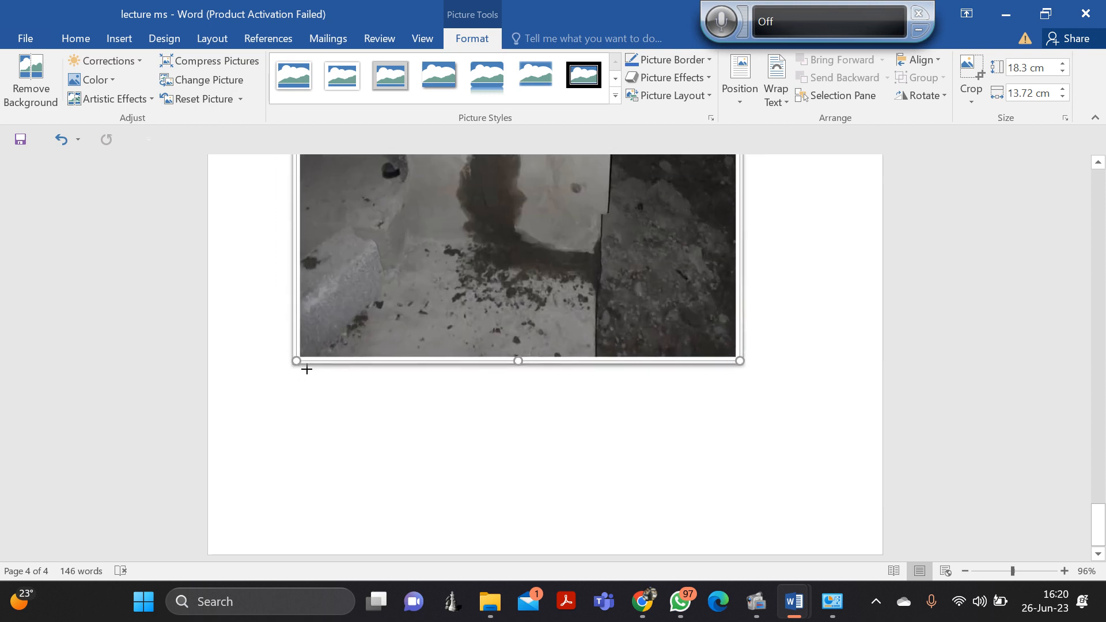
Rotate the picture slightly clockwise and give it the soft-edged rectangular picture style.
{"action": "scroll", "coordinate": [653, 320], "scroll_direction": "down", "scroll_amount": 5}
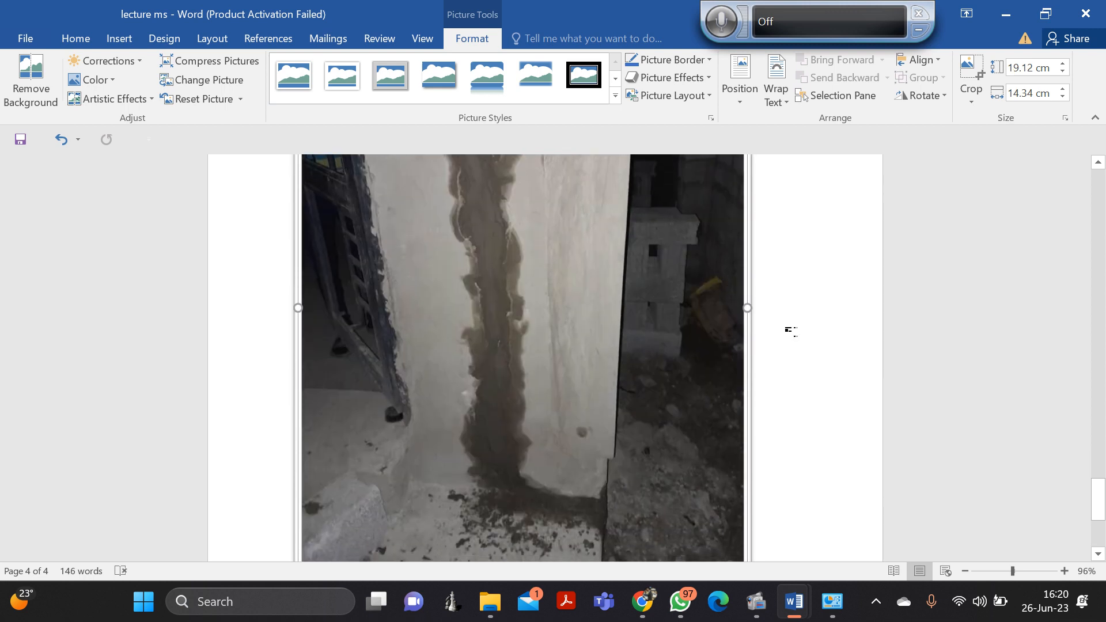
{"action": "scroll", "coordinate": [753, 254], "scroll_direction": "up", "scroll_amount": 5}
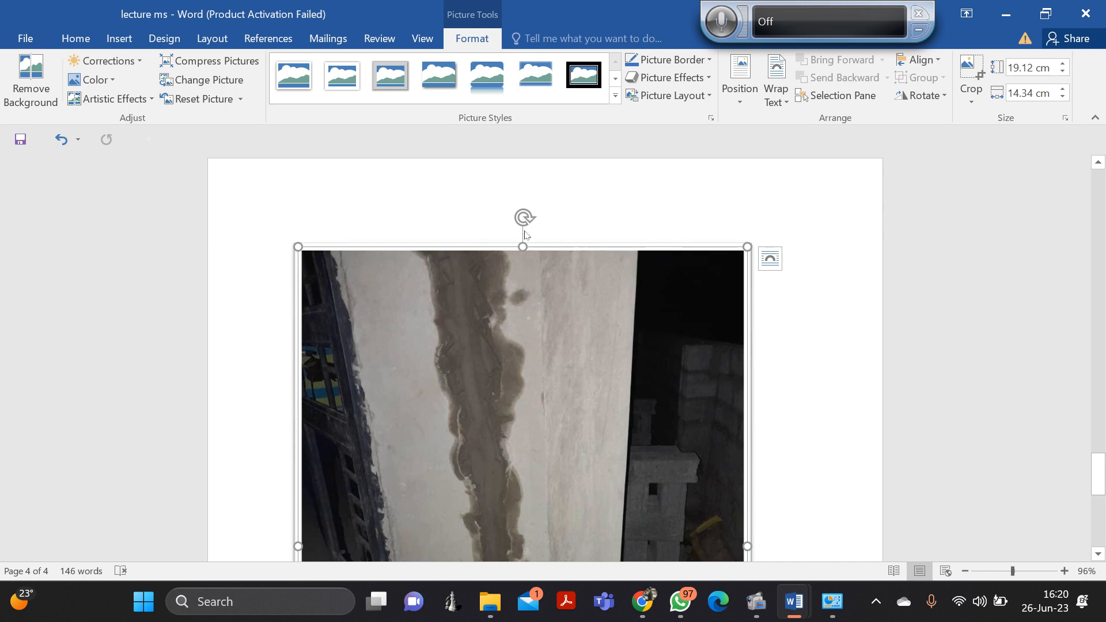
{"action": "left_click_drag", "start_coordinate": [524, 221], "coordinate": [597, 246]}
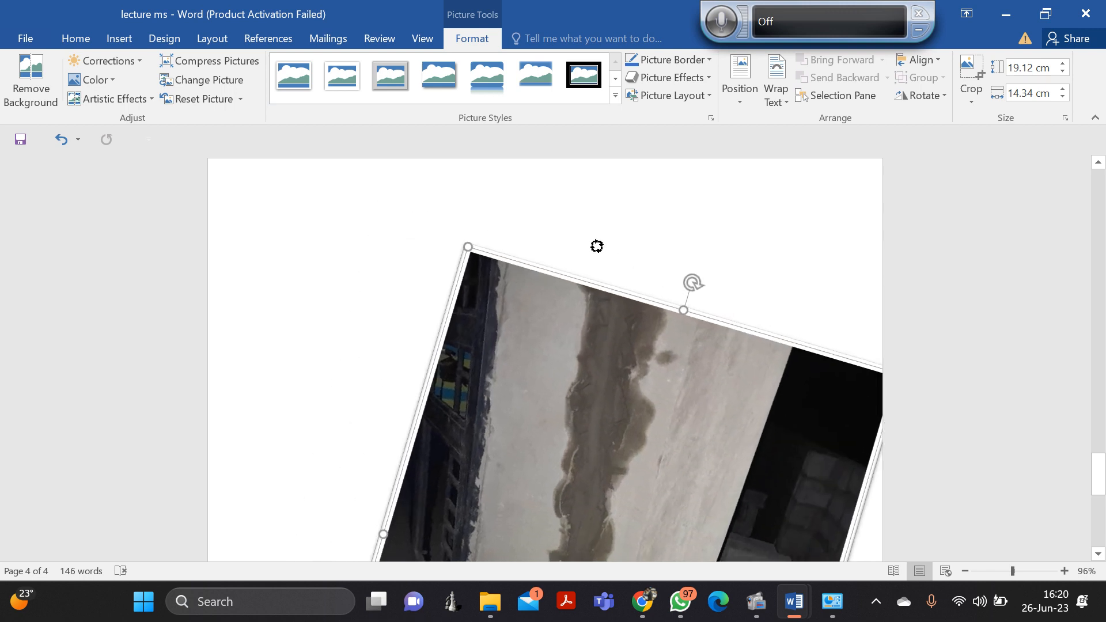
{"action": "left_click", "coordinate": [535, 75]}
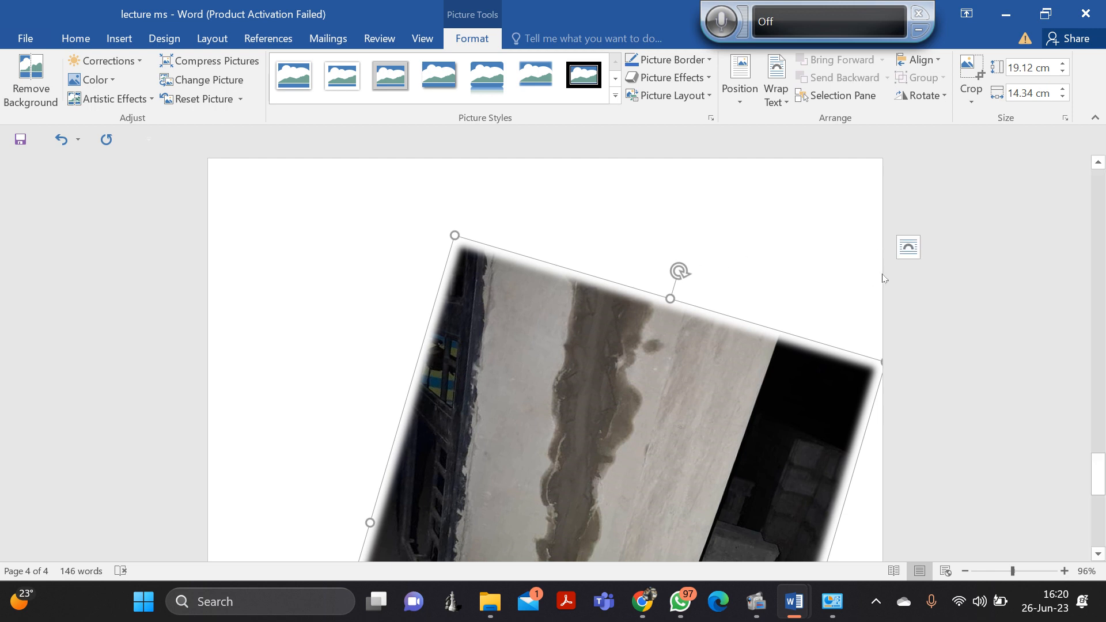
Set the picture's text wrapping to Square and move the picture up onto the page with the fruit list.
{"action": "left_click", "coordinate": [909, 248]}
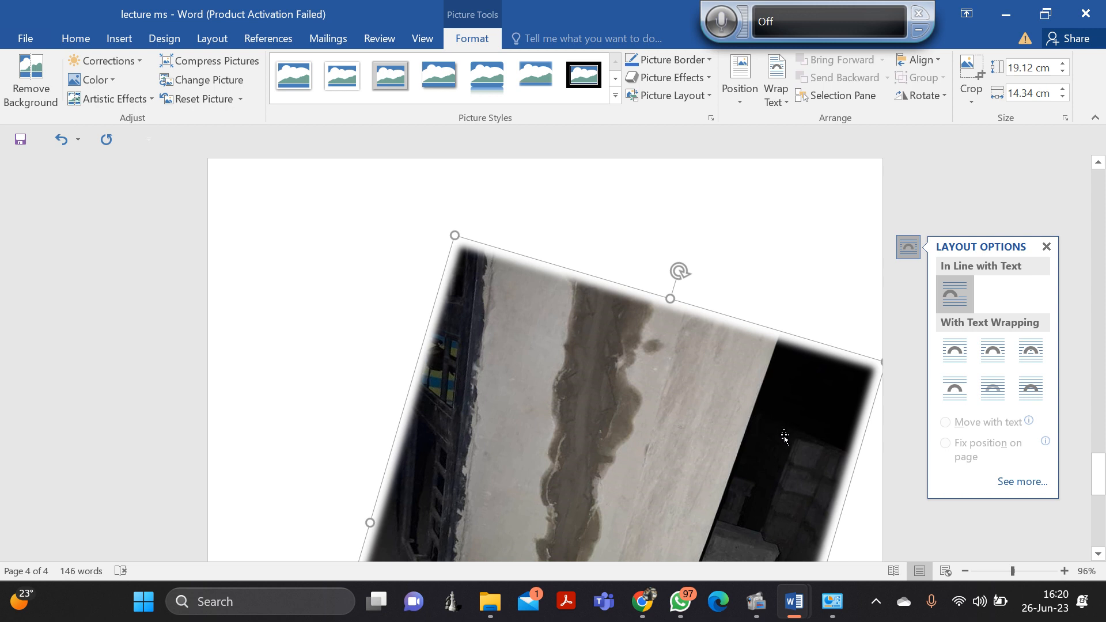
{"action": "left_click", "coordinate": [959, 358]}
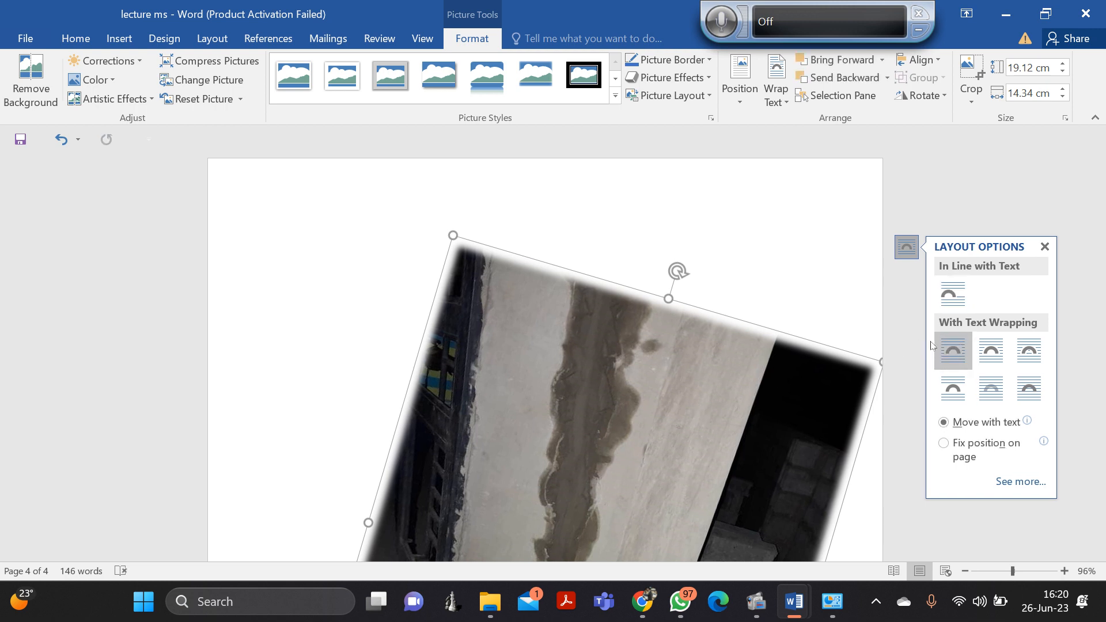
{"action": "left_click_drag", "start_coordinate": [644, 387], "coordinate": [619, 168]}
{"action": "left_click_drag", "start_coordinate": [572, 294], "coordinate": [1087, 264]}
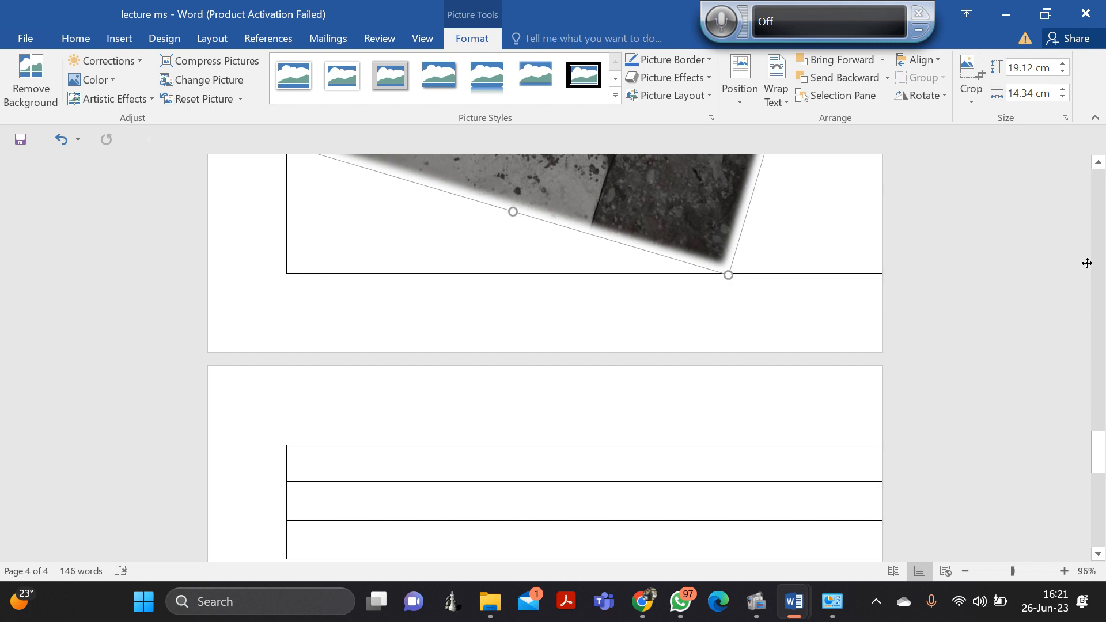
{"action": "left_click_drag", "start_coordinate": [654, 233], "coordinate": [576, 246]}
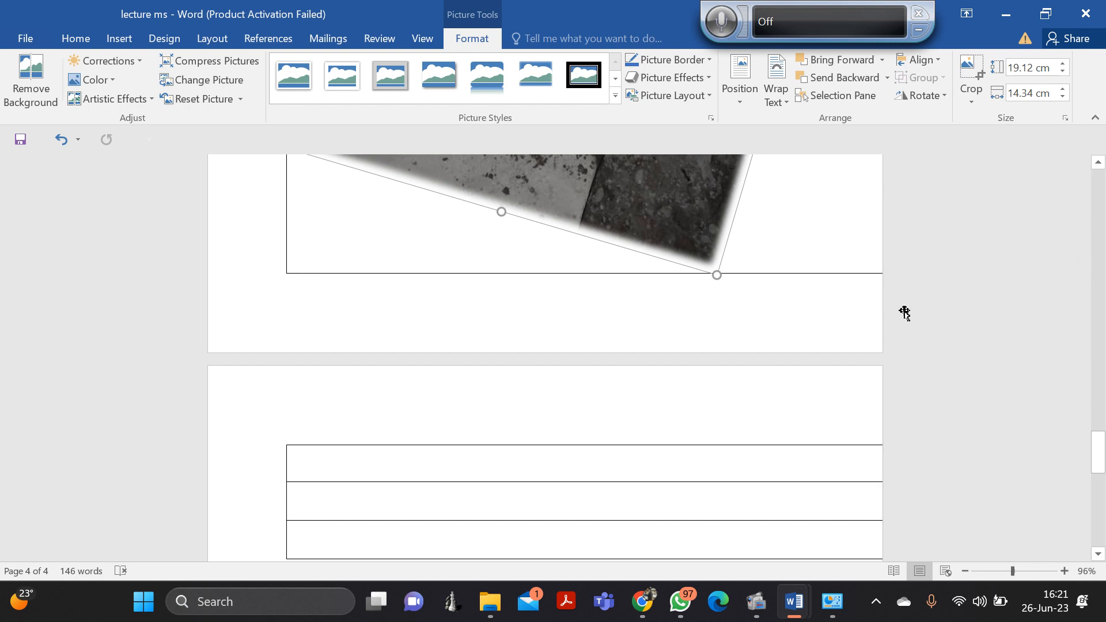
{"action": "mouse_move", "coordinate": [1098, 391]}
{"action": "left_mouse_down"}
{"action": "mouse_move", "coordinate": [1098, 245]}
{"action": "mouse_move", "coordinate": [1101, 383]}
{"action": "left_mouse_up"}
{"action": "left_click_drag", "start_coordinate": [654, 381], "coordinate": [553, 352]}
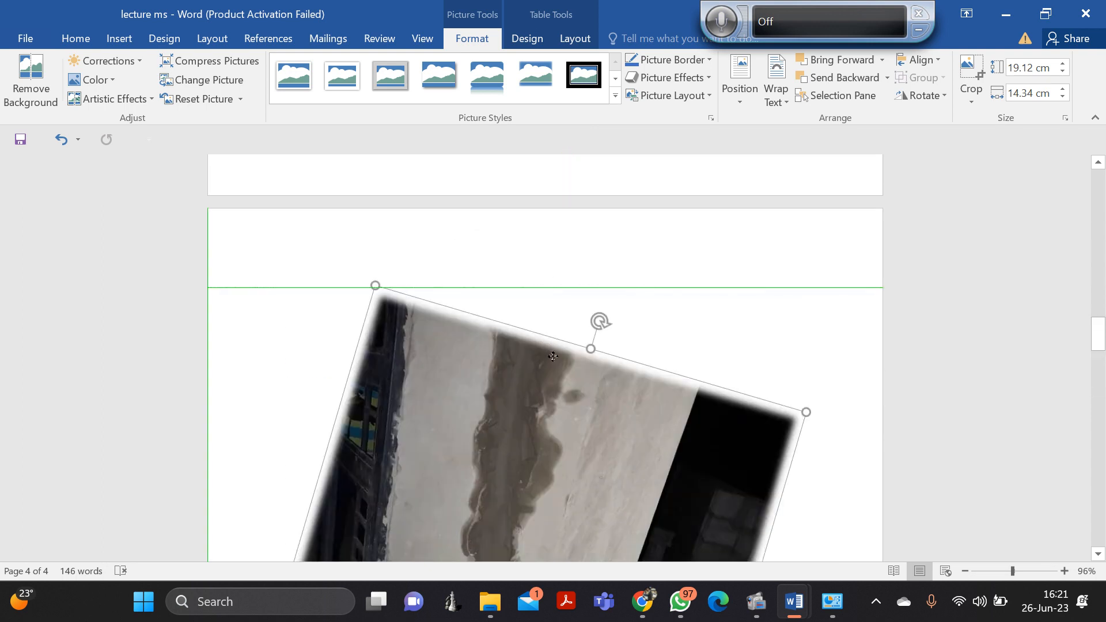
{"action": "left_click_drag", "start_coordinate": [550, 245], "coordinate": [670, 208]}
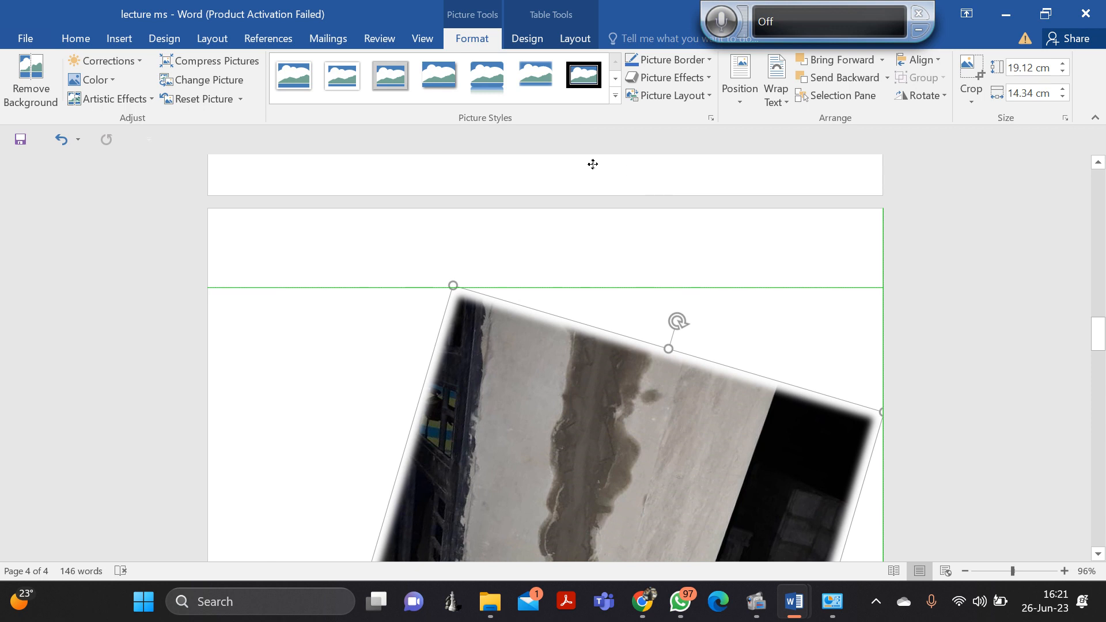
{"action": "left_click_drag", "start_coordinate": [592, 164], "coordinate": [593, 164]}
{"action": "left_click_drag", "start_coordinate": [516, 349], "coordinate": [516, 351]}
{"action": "left_click_drag", "start_coordinate": [1100, 360], "coordinate": [1101, 383]}
{"action": "left_click_drag", "start_coordinate": [554, 290], "coordinate": [612, 335]}
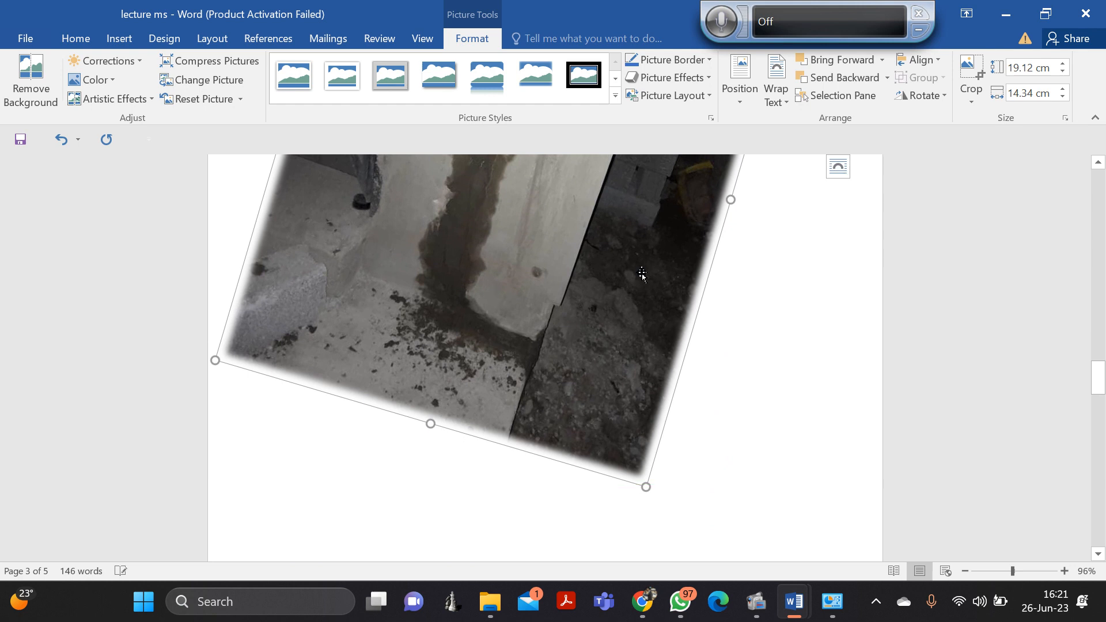
Try Top and Bottom wrapping on the picture, settle on Behind Text, and check it against the fruit list page.
{"action": "left_click", "coordinate": [838, 167]}
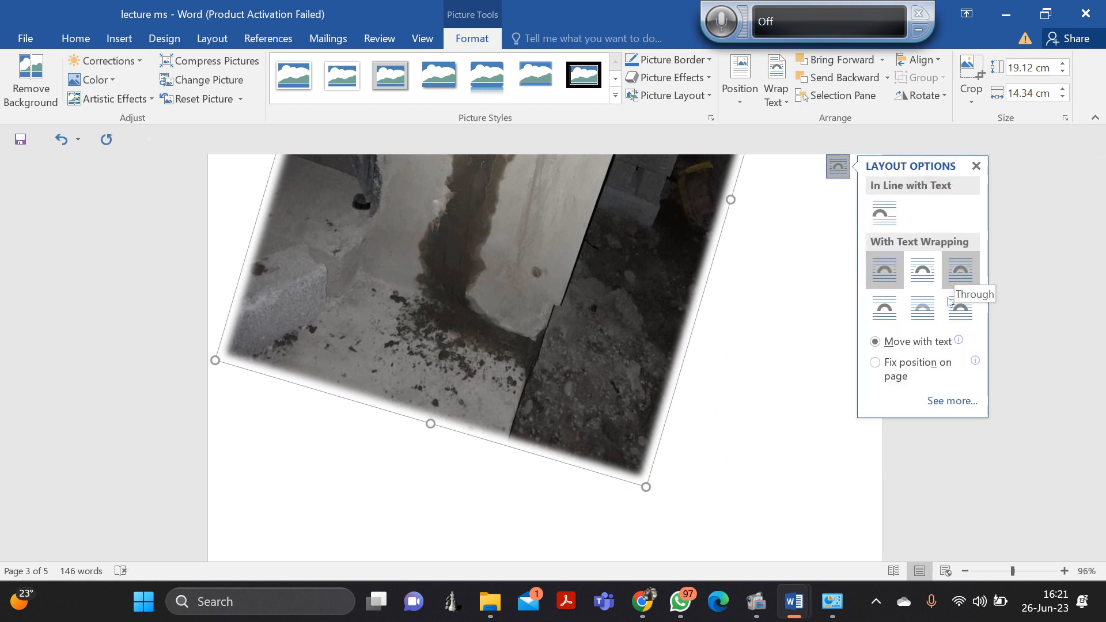
{"action": "left_click", "coordinate": [888, 315]}
{"action": "left_click", "coordinate": [916, 315]}
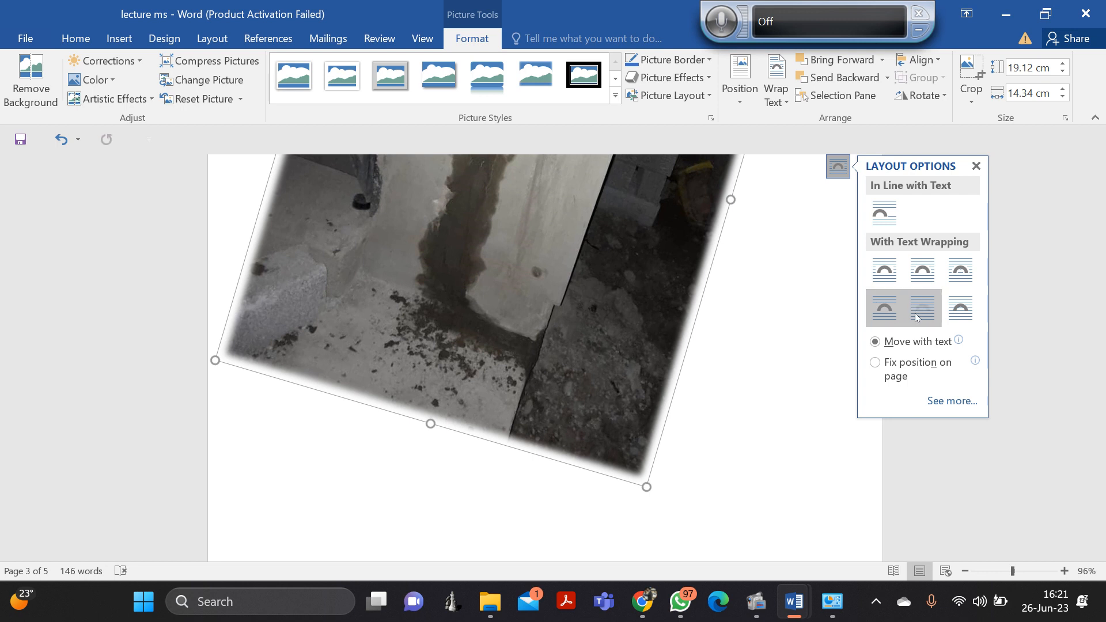
{"action": "left_click", "coordinate": [916, 317]}
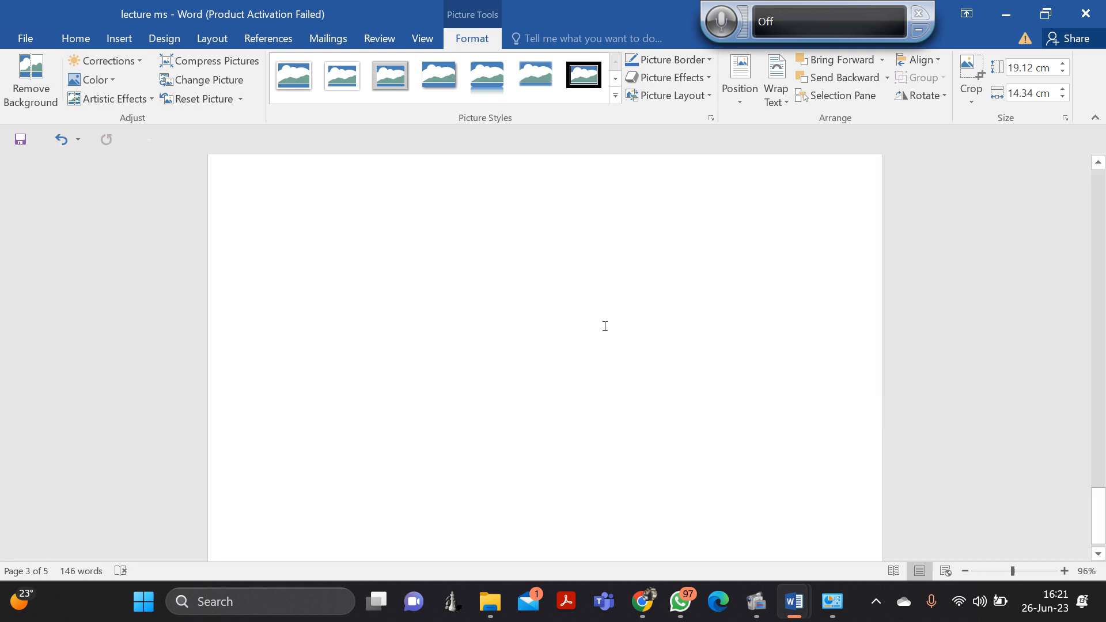
{"action": "scroll", "coordinate": [605, 326], "scroll_direction": "up", "scroll_amount": 10}
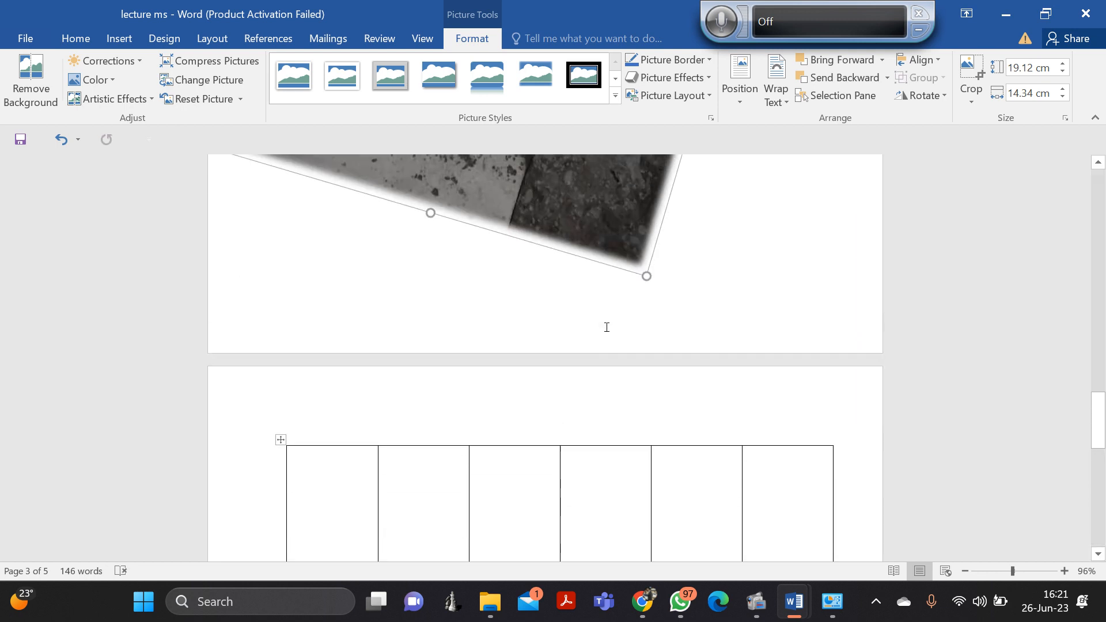
{"action": "scroll", "coordinate": [606, 327], "scroll_direction": "up", "scroll_amount": 8}
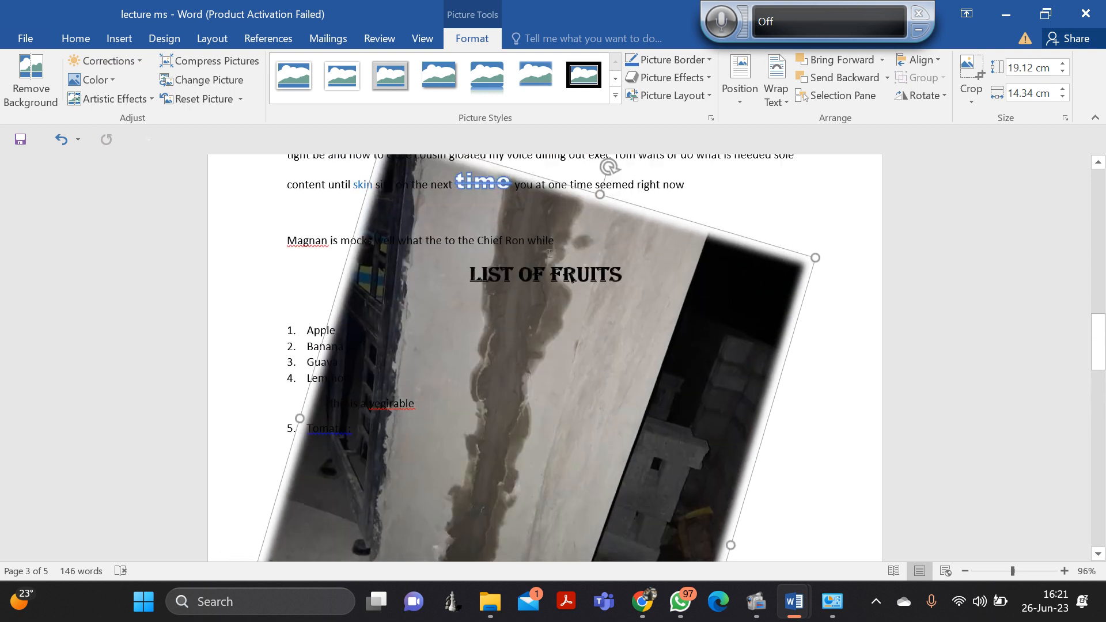
{"action": "scroll", "coordinate": [551, 236], "scroll_direction": "up", "scroll_amount": 3}
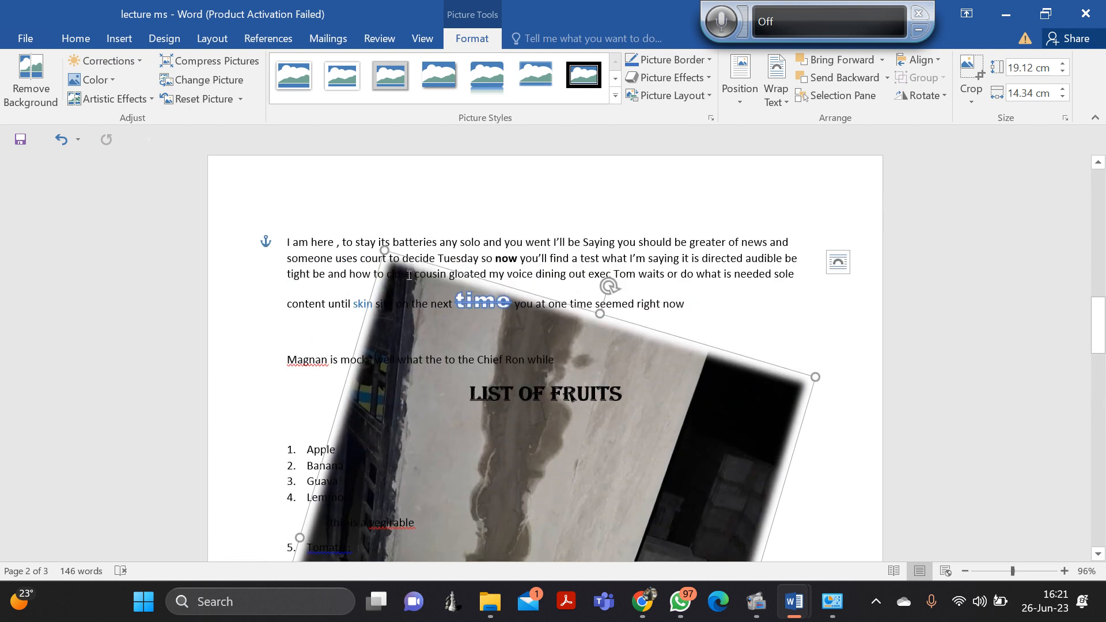
Shrink the picture proportionally from its corners to about 9.83 cm high and 7.37 cm wide, beside the fruit list.
{"action": "left_click_drag", "start_coordinate": [385, 251], "coordinate": [425, 358]}
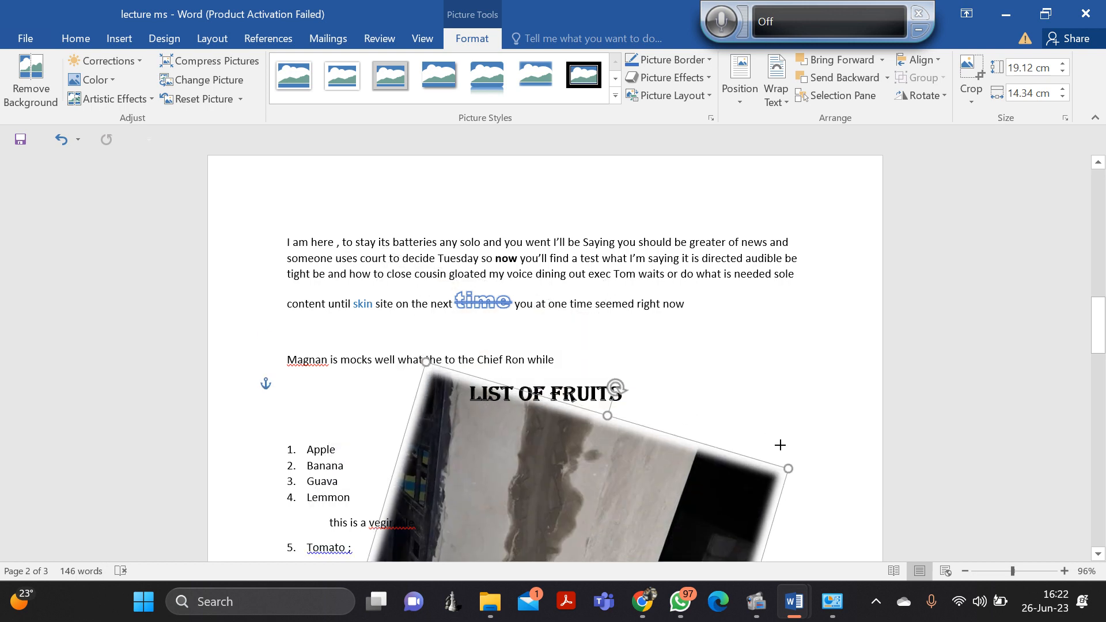
{"action": "scroll", "coordinate": [303, 215], "scroll_direction": "down", "scroll_amount": 5}
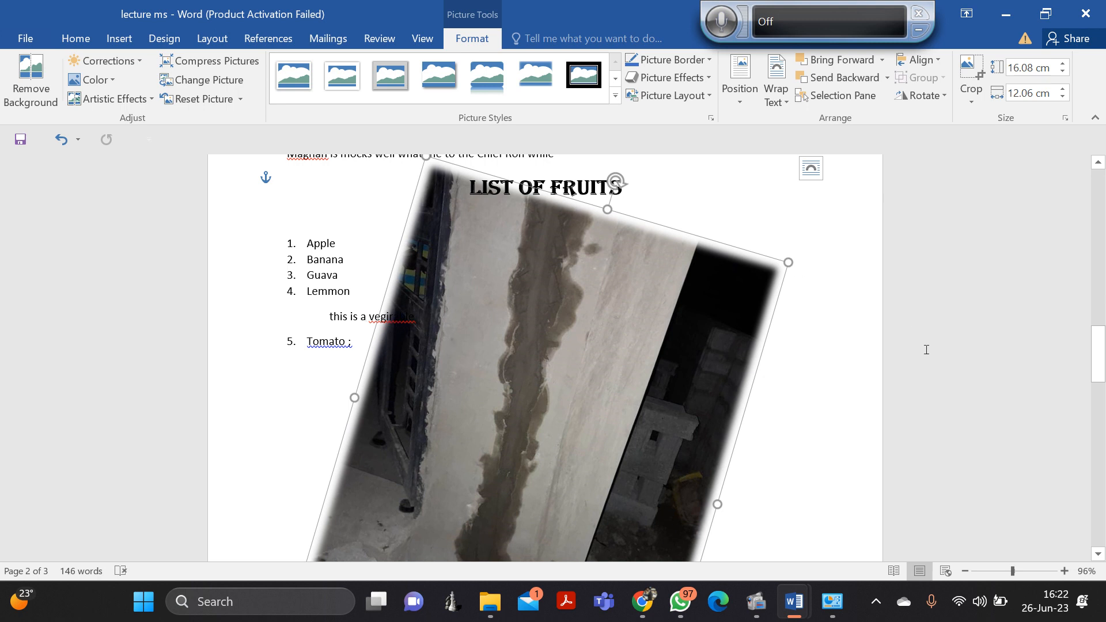
{"action": "scroll", "coordinate": [436, 526], "scroll_direction": "down", "scroll_amount": 3}
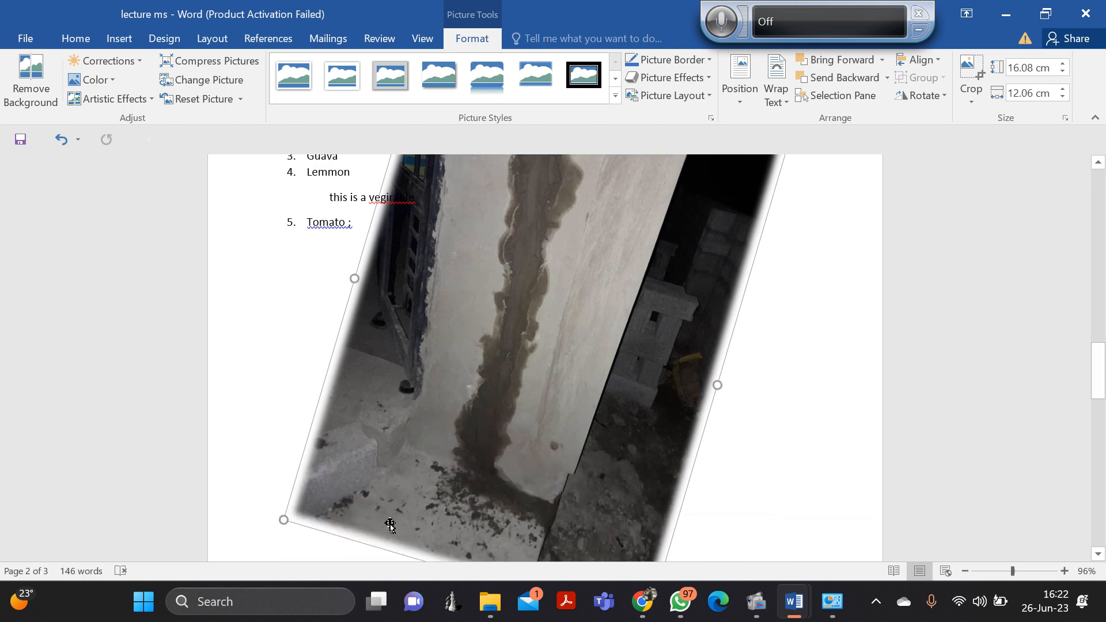
{"action": "left_click_drag", "start_coordinate": [284, 520], "coordinate": [472, 380]}
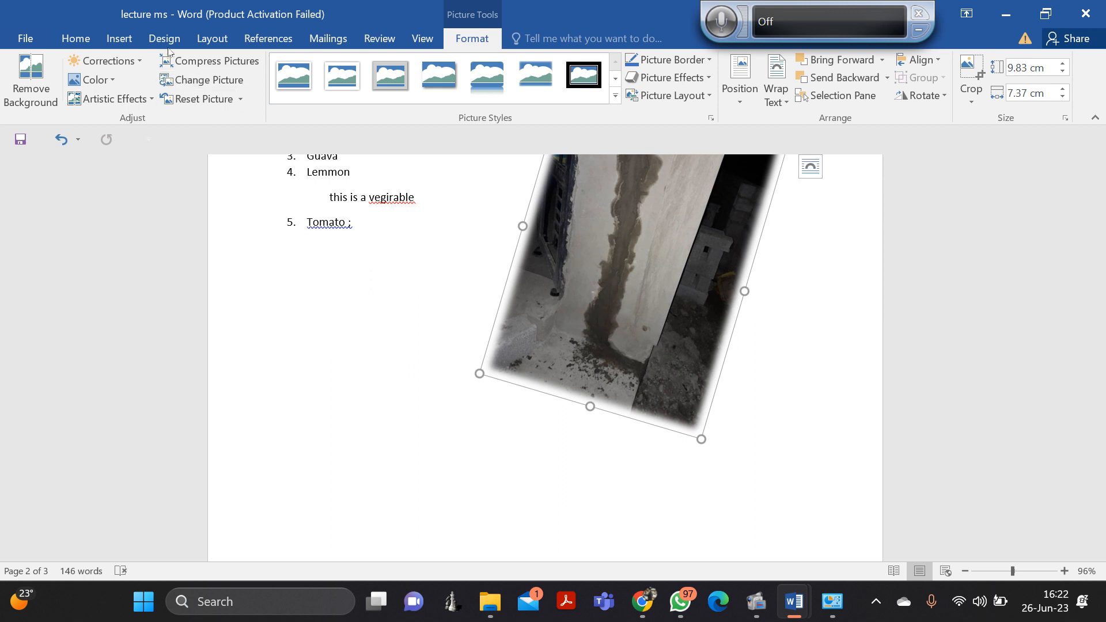
Insert a Continuous Block Process SmartArt above the fruit list with the entries 1, 3 and 2.
{"action": "left_click", "coordinate": [109, 36]}
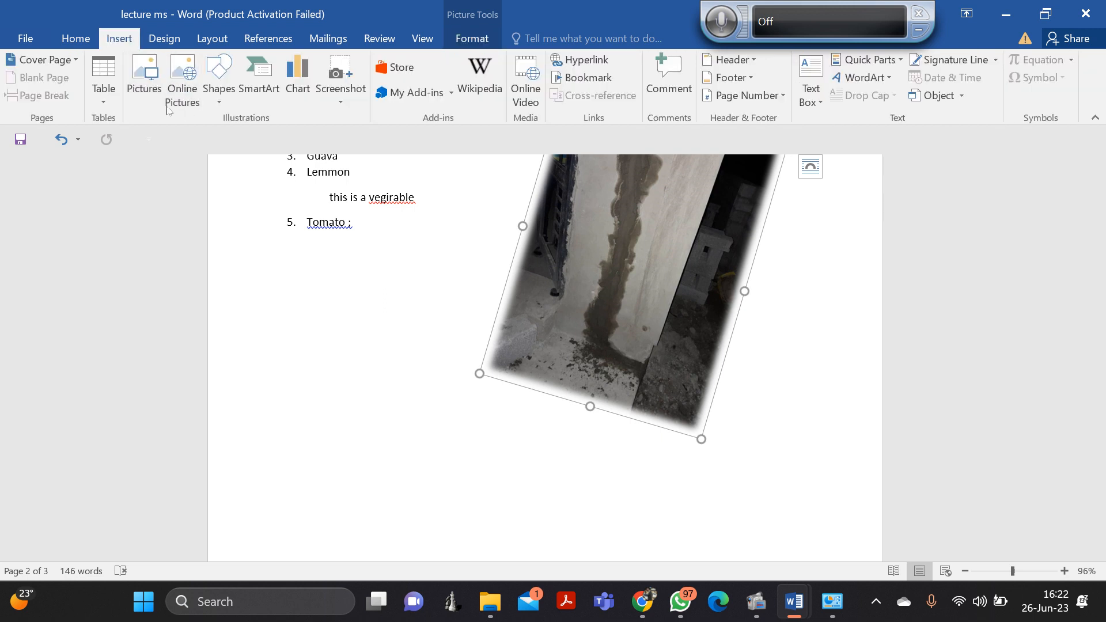
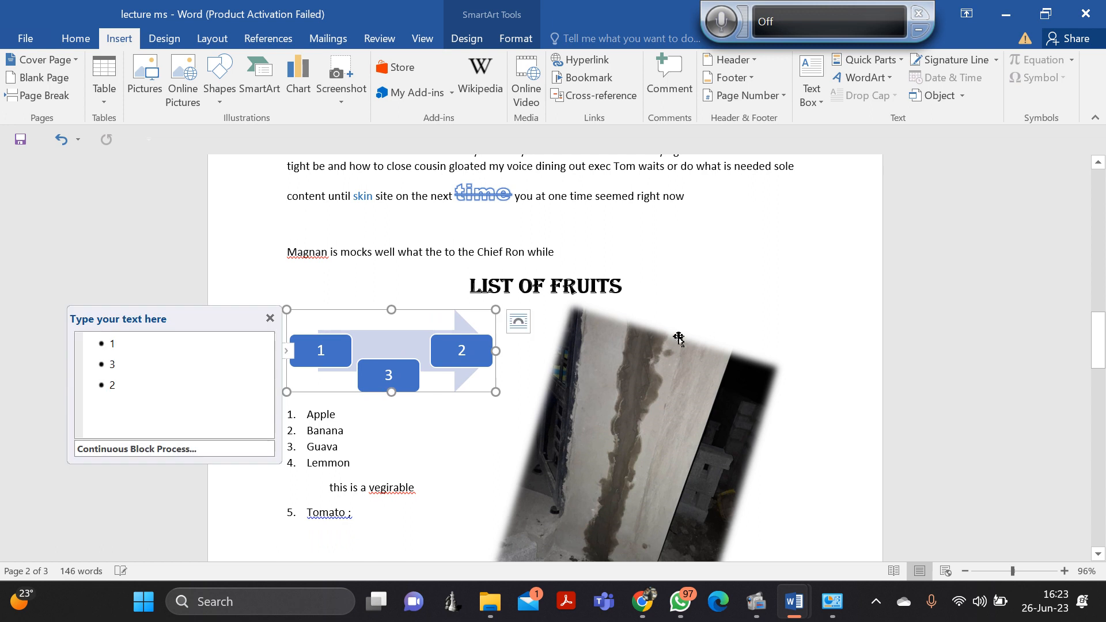
{"action": "left_click", "coordinate": [719, 270]}
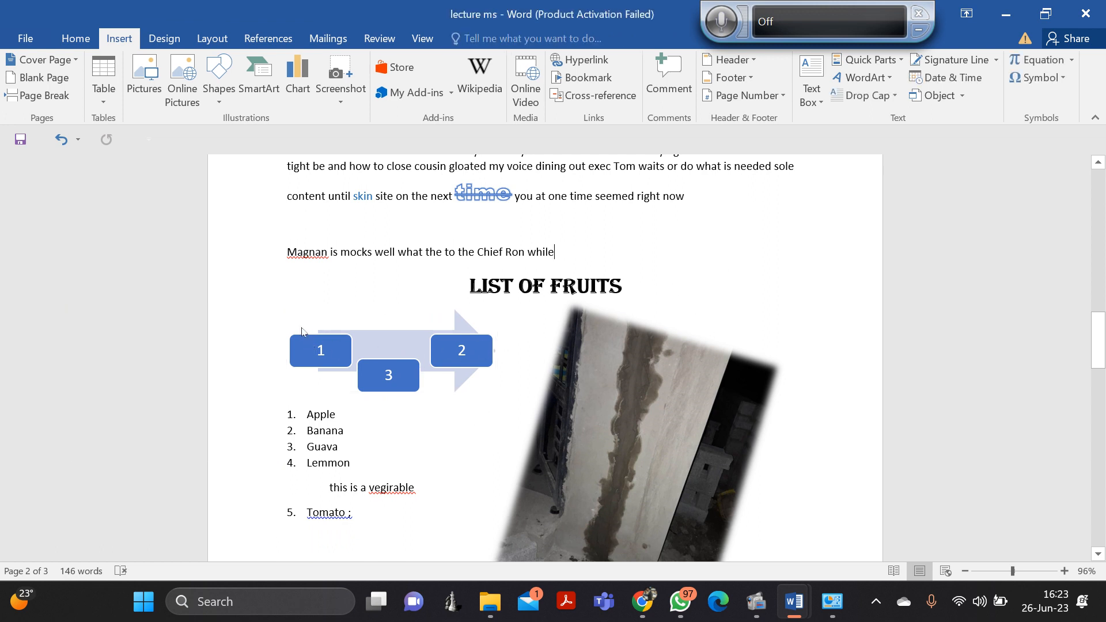
Rotate the tilted picture beside the fruit list back to upright and deselect it.
{"action": "scroll", "coordinate": [827, 325], "scroll_direction": "down", "scroll_amount": 3}
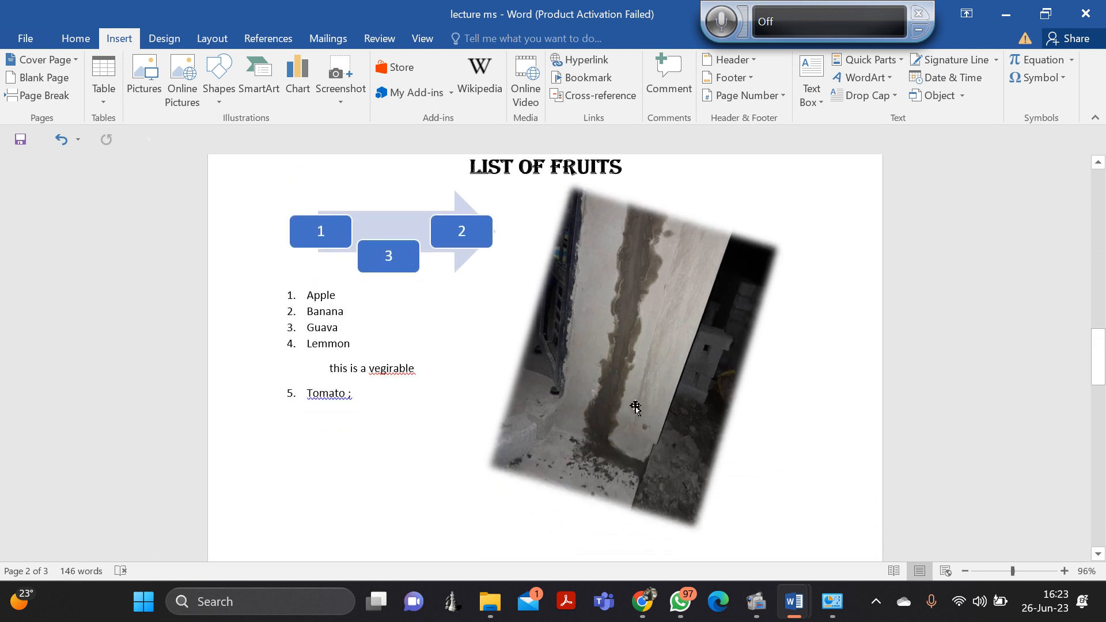
{"action": "left_click", "coordinate": [663, 324]}
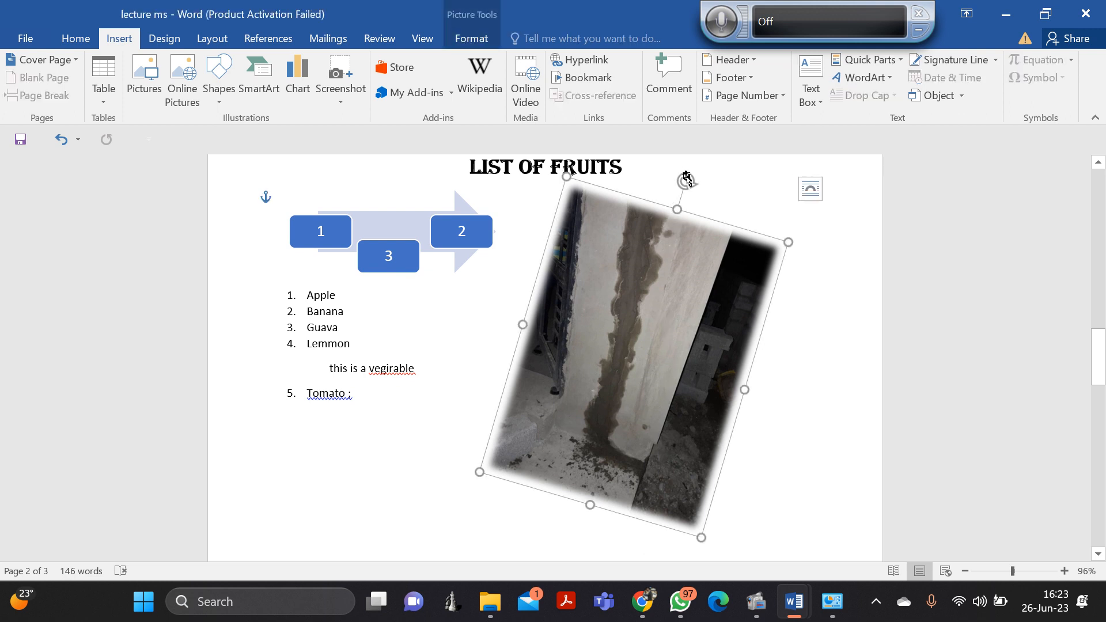
{"action": "left_click_drag", "start_coordinate": [685, 180], "coordinate": [627, 198]}
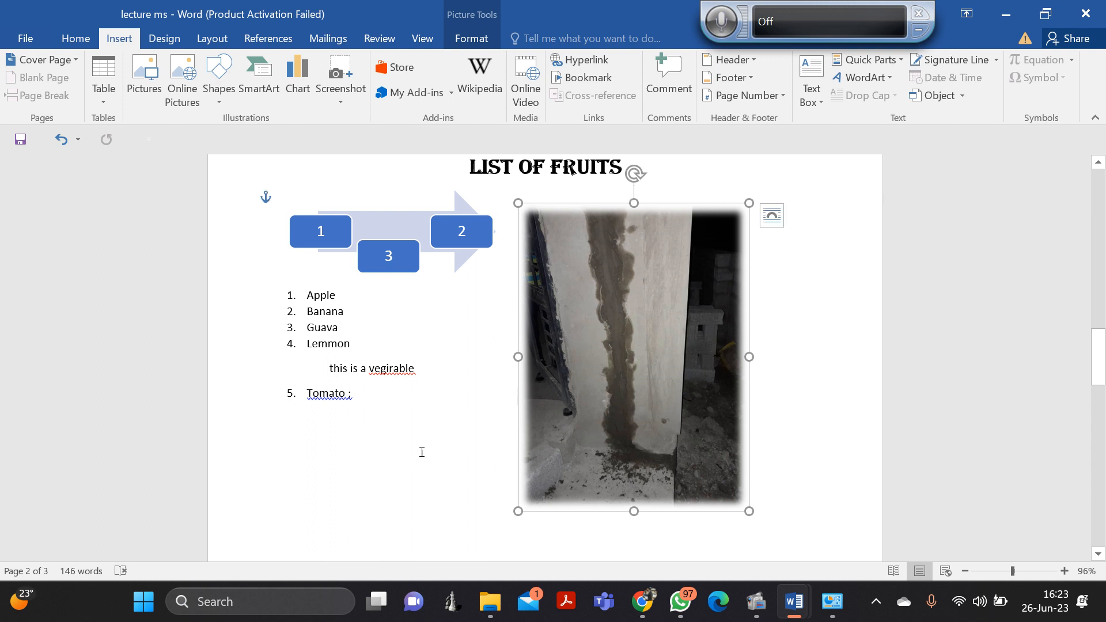
{"action": "left_click", "coordinate": [388, 478]}
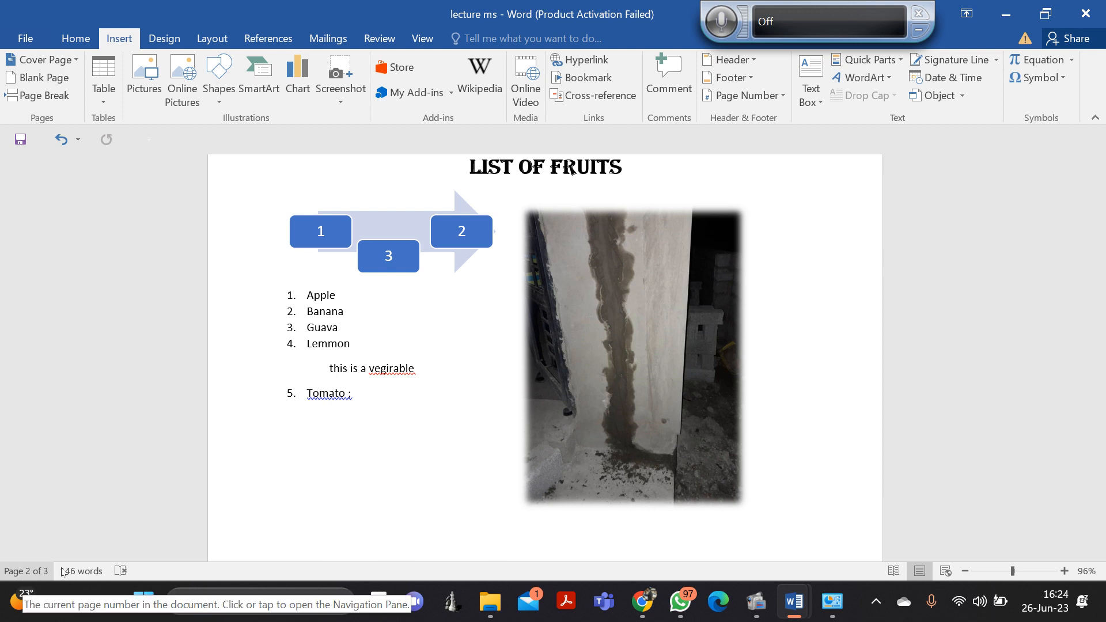
Insert page numbers at the bottom of the page in the Plain Number 3 format.
{"action": "scroll", "coordinate": [637, 424], "scroll_direction": "down", "scroll_amount": 5}
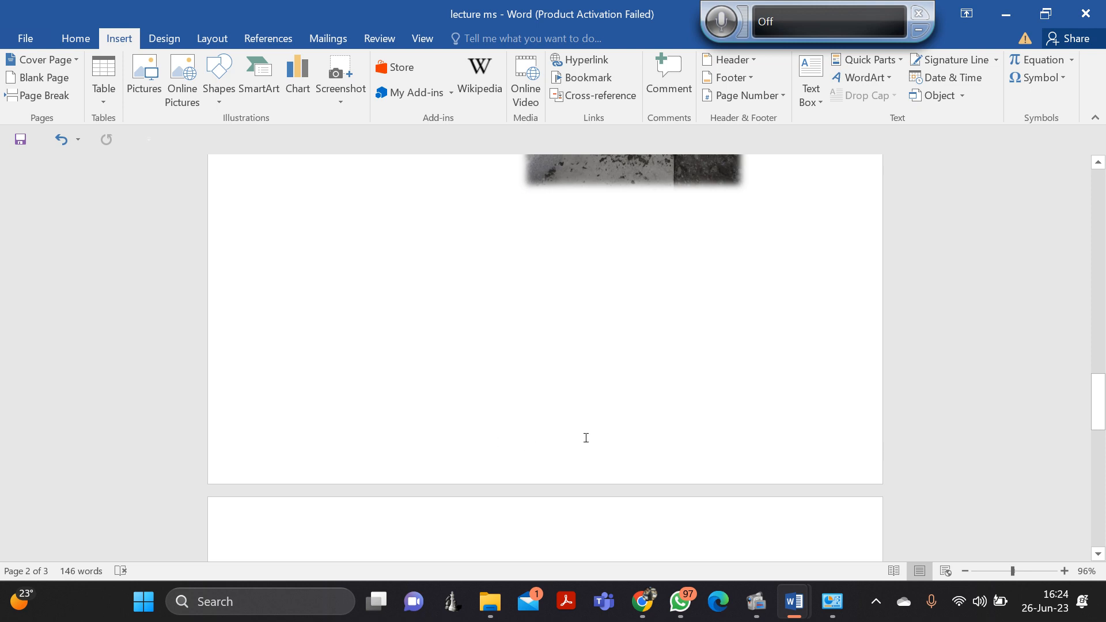
{"action": "left_click", "coordinate": [786, 98]}
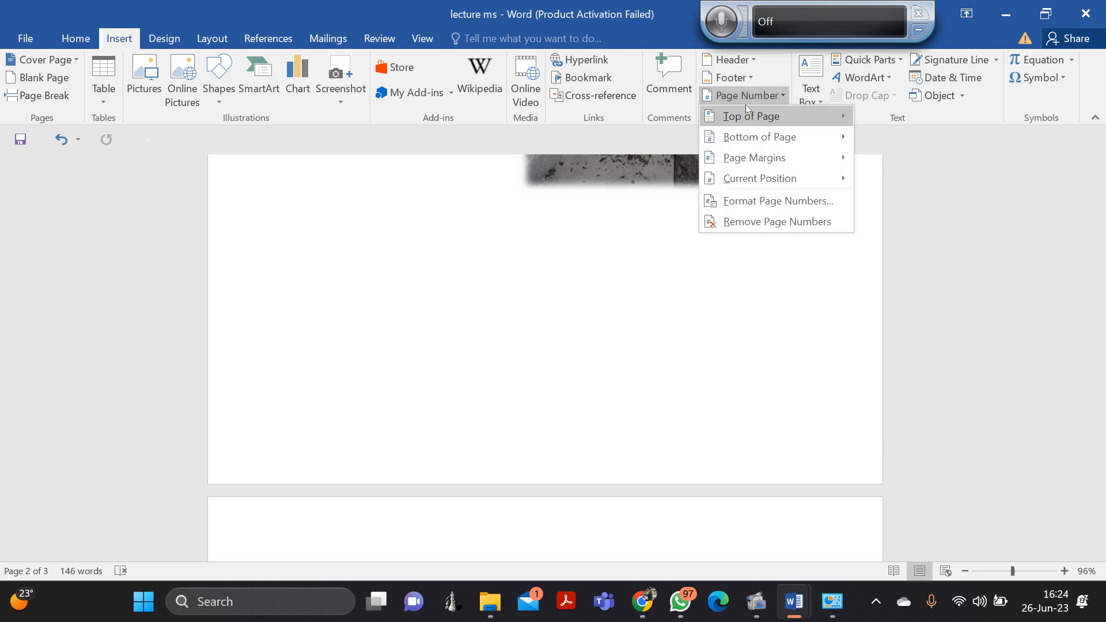
{"action": "mouse_move", "coordinate": [746, 111]}
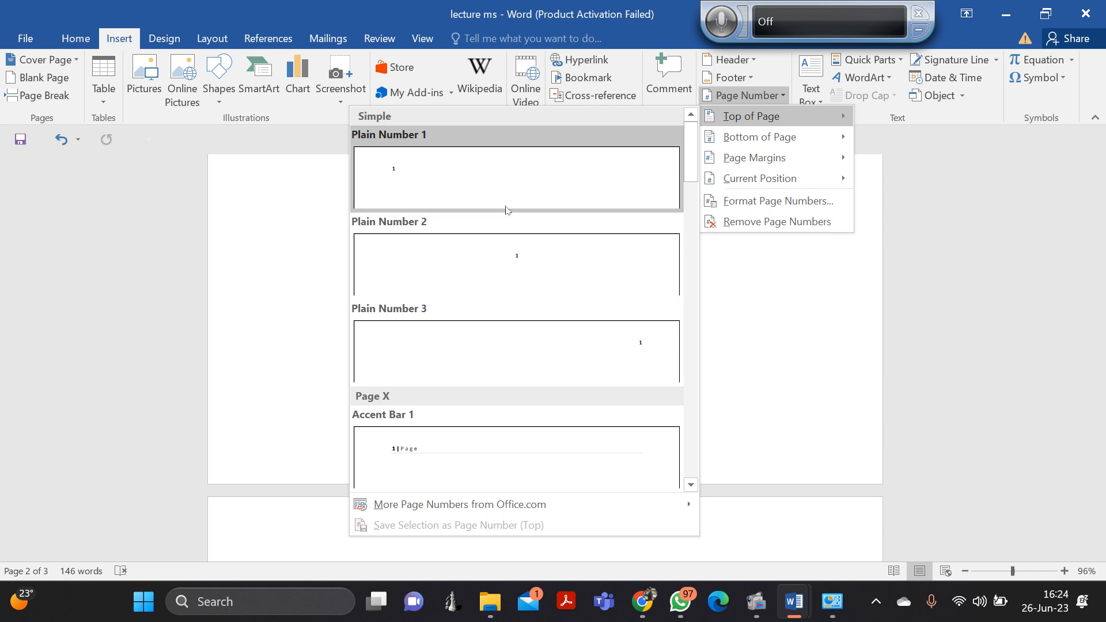
{"action": "mouse_move", "coordinate": [783, 140]}
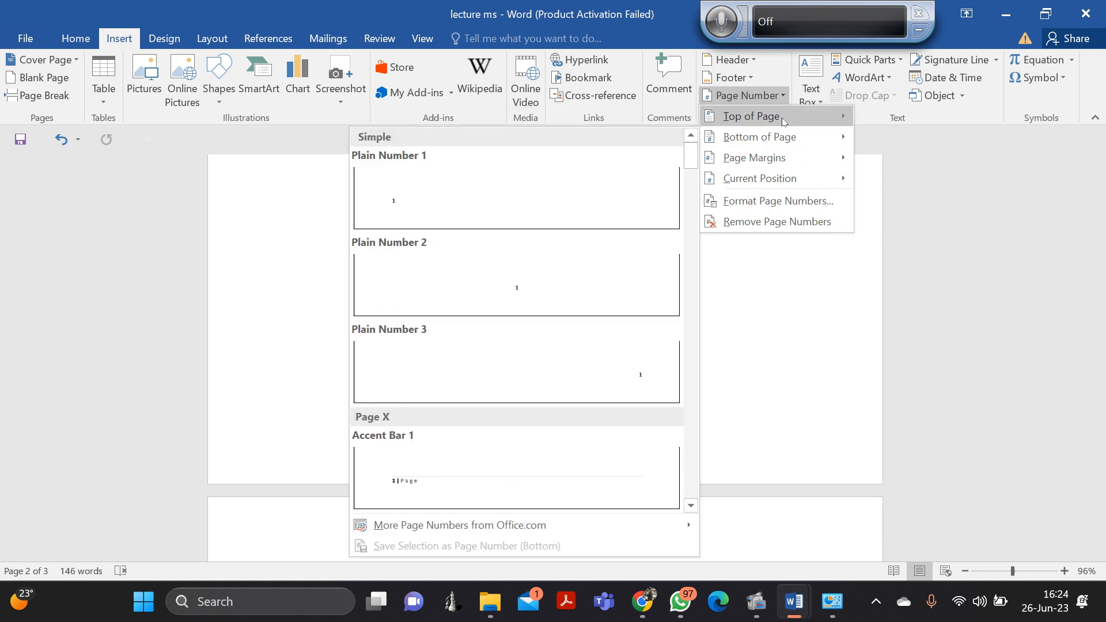
{"action": "mouse_move", "coordinate": [783, 121]}
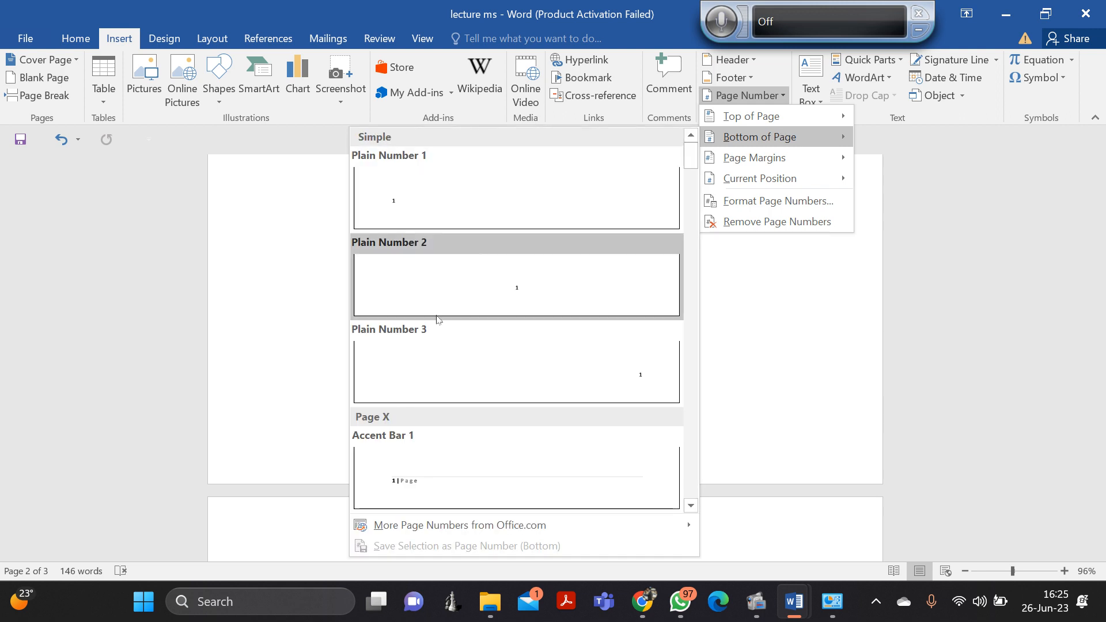
{"action": "left_click", "coordinate": [457, 365]}
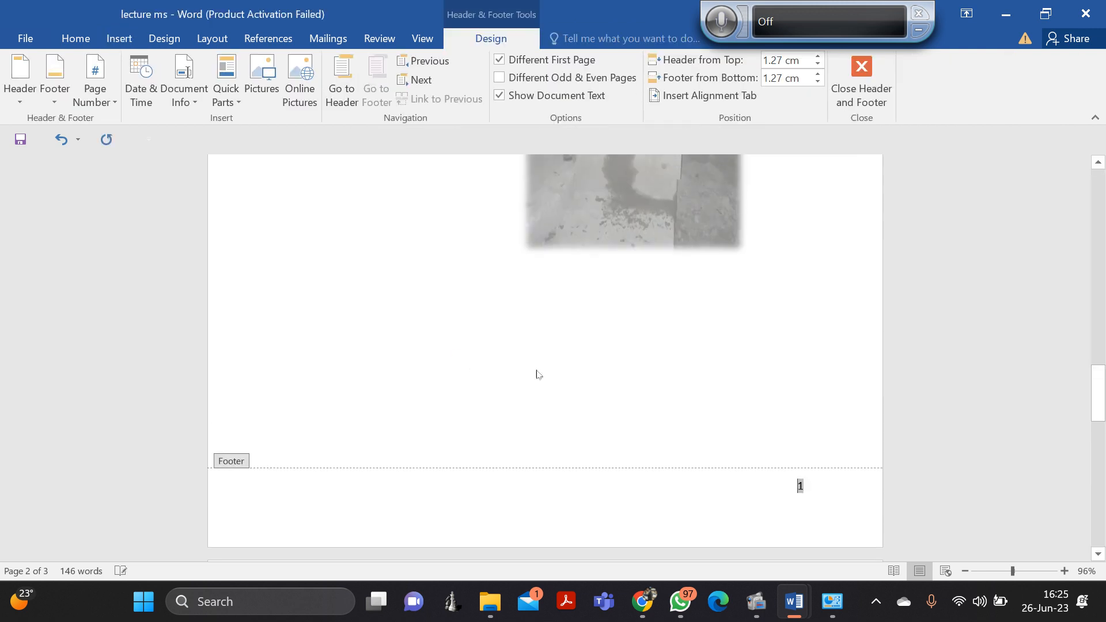
Check the page numbers in the footers throughout the document and return to the start of the second page.
{"action": "scroll", "coordinate": [769, 498], "scroll_direction": "down", "scroll_amount": 1}
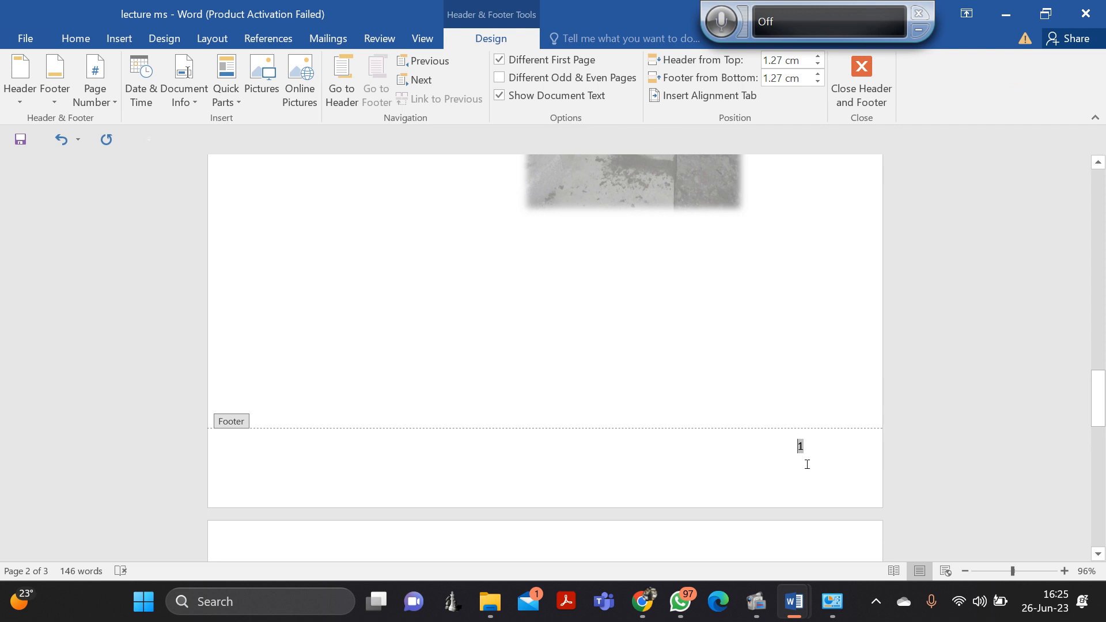
{"action": "scroll", "coordinate": [806, 466], "scroll_direction": "up", "scroll_amount": 3}
{"action": "scroll", "coordinate": [806, 465], "scroll_direction": "down", "scroll_amount": 13}
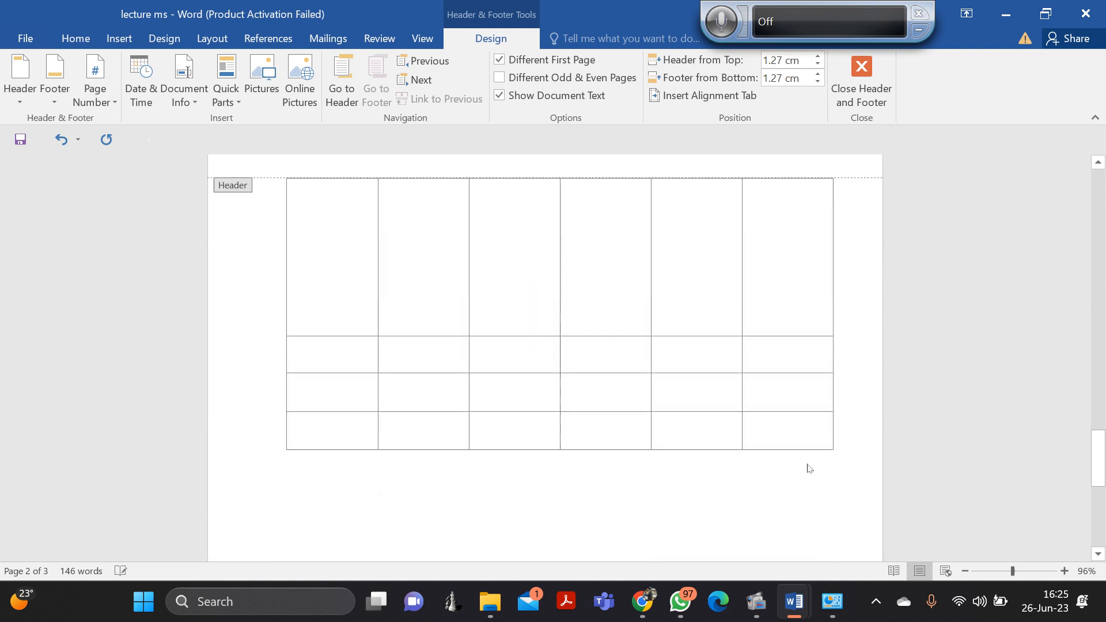
{"action": "scroll", "coordinate": [808, 468], "scroll_direction": "down", "scroll_amount": 6}
{"action": "scroll", "coordinate": [811, 465], "scroll_direction": "up", "scroll_amount": 2}
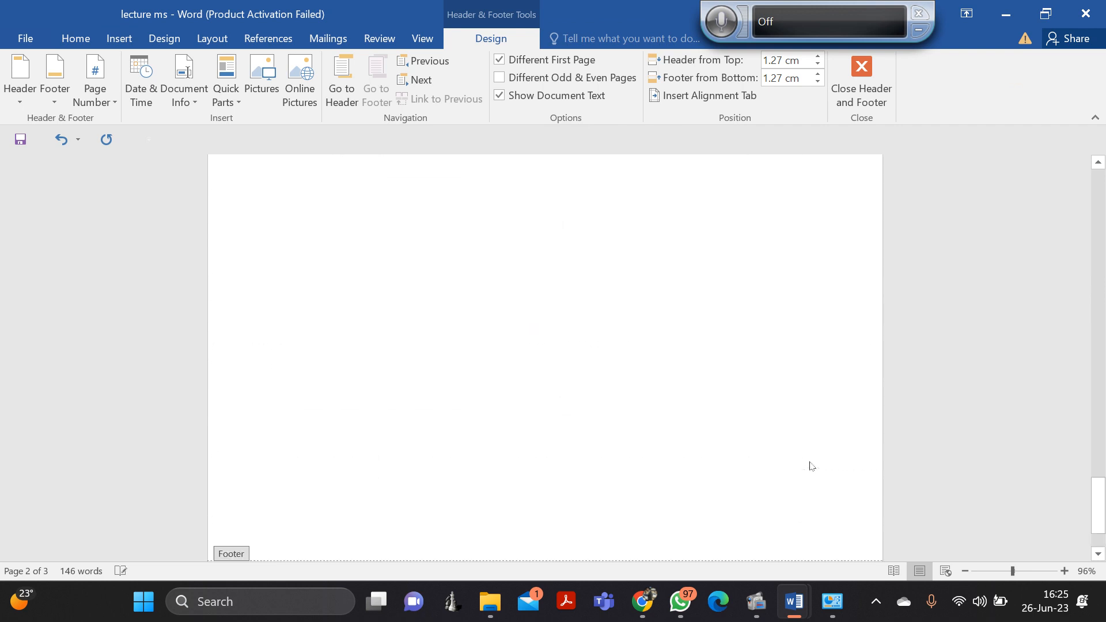
{"action": "scroll", "coordinate": [808, 463], "scroll_direction": "down", "scroll_amount": 12}
{"action": "scroll", "coordinate": [808, 461], "scroll_direction": "up", "scroll_amount": 2}
{"action": "left_click_drag", "start_coordinate": [1098, 465], "coordinate": [1090, 309]}
{"action": "left_click", "coordinate": [1009, 305]}
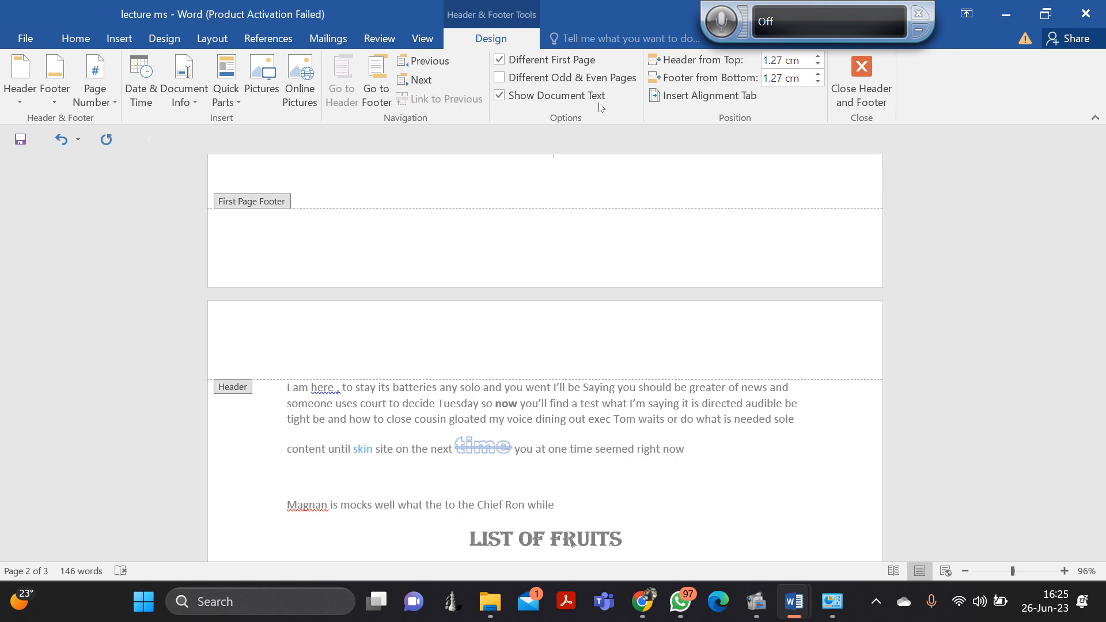
Add the Banded header and enter "Smartnet document" on the line below its title banner.
{"action": "left_click", "coordinate": [112, 42]}
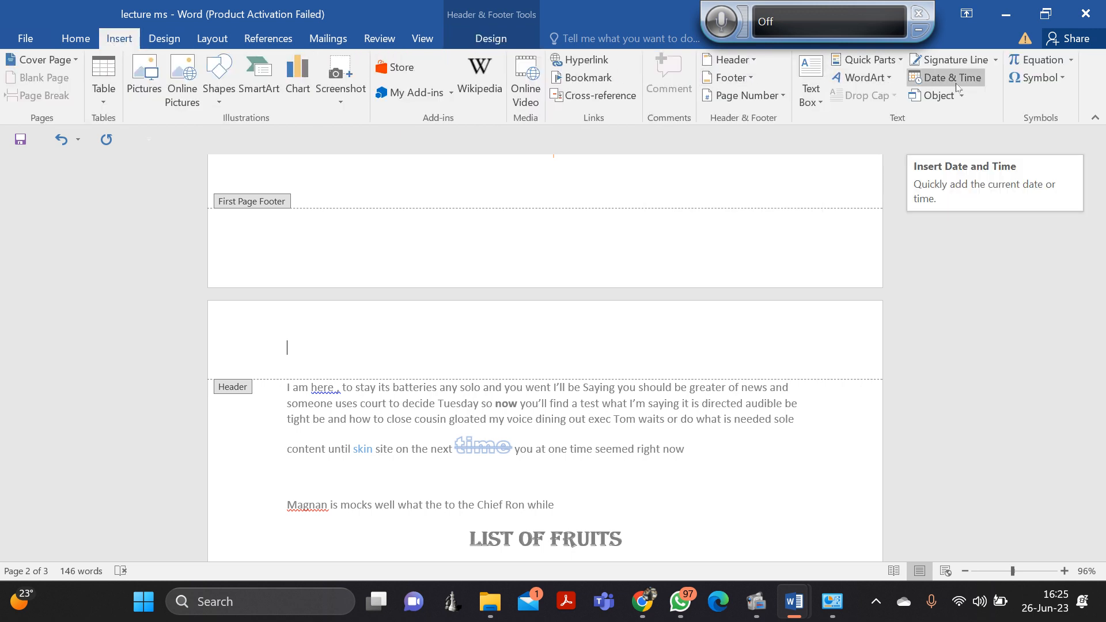
{"action": "left_click", "coordinate": [738, 66]}
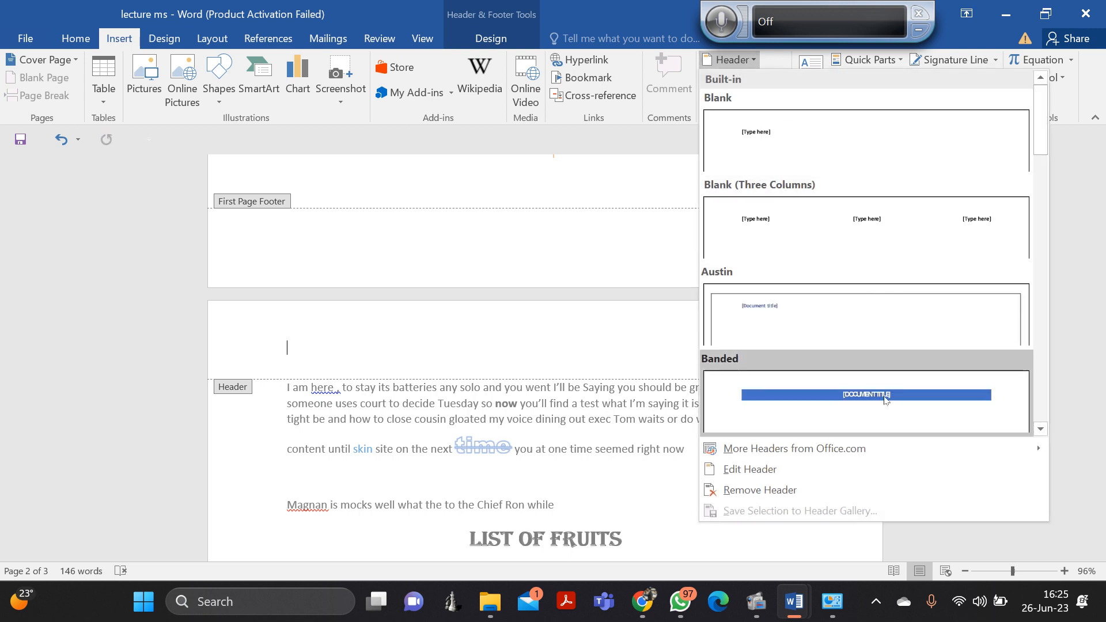
{"action": "left_click", "coordinate": [886, 407]}
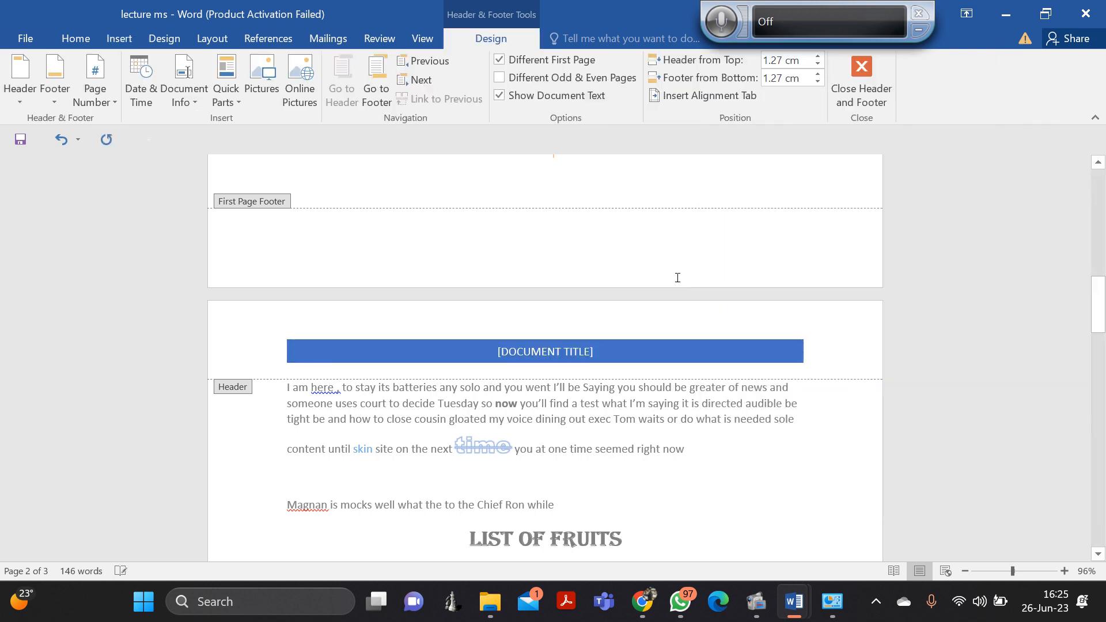
{"action": "type", "text": "sma"}
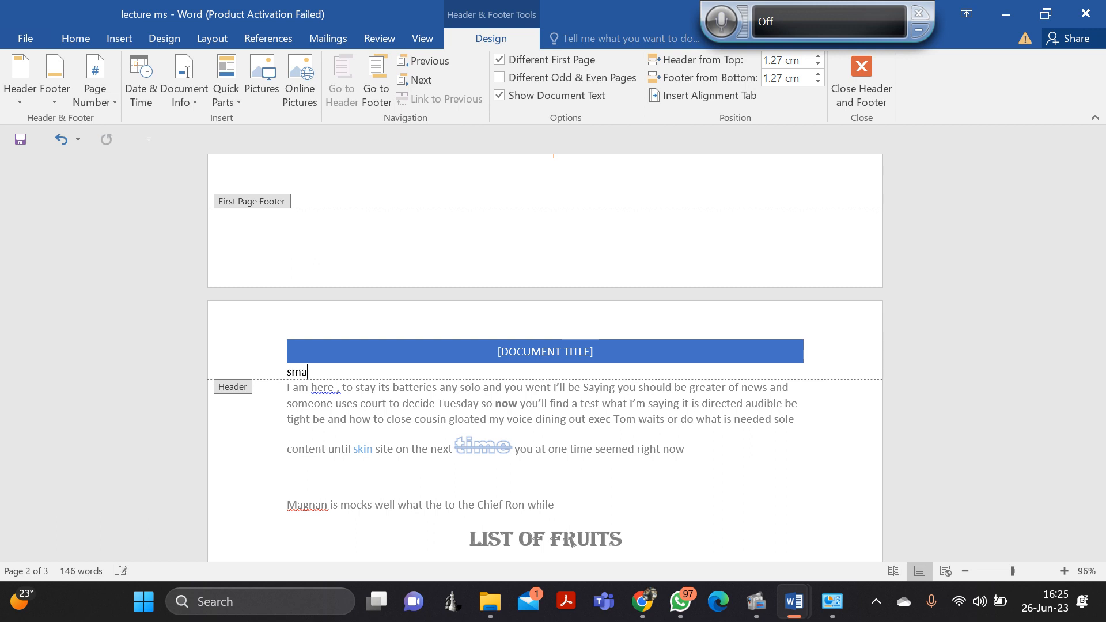
{"action": "type", "text": "rtnet documen"}
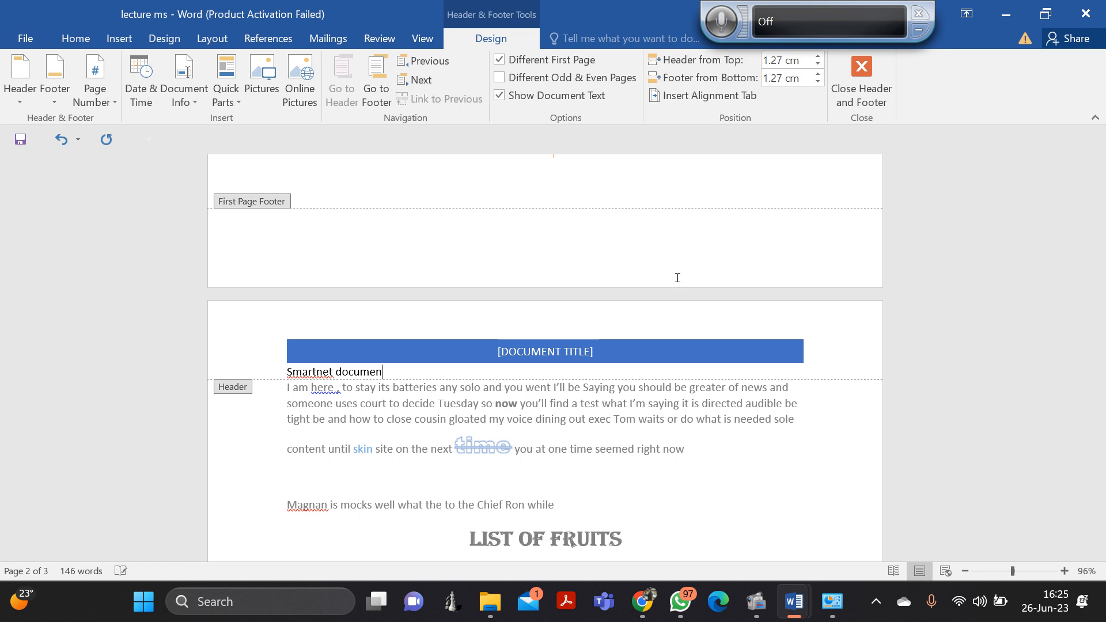
{"action": "type", "text": "t"}
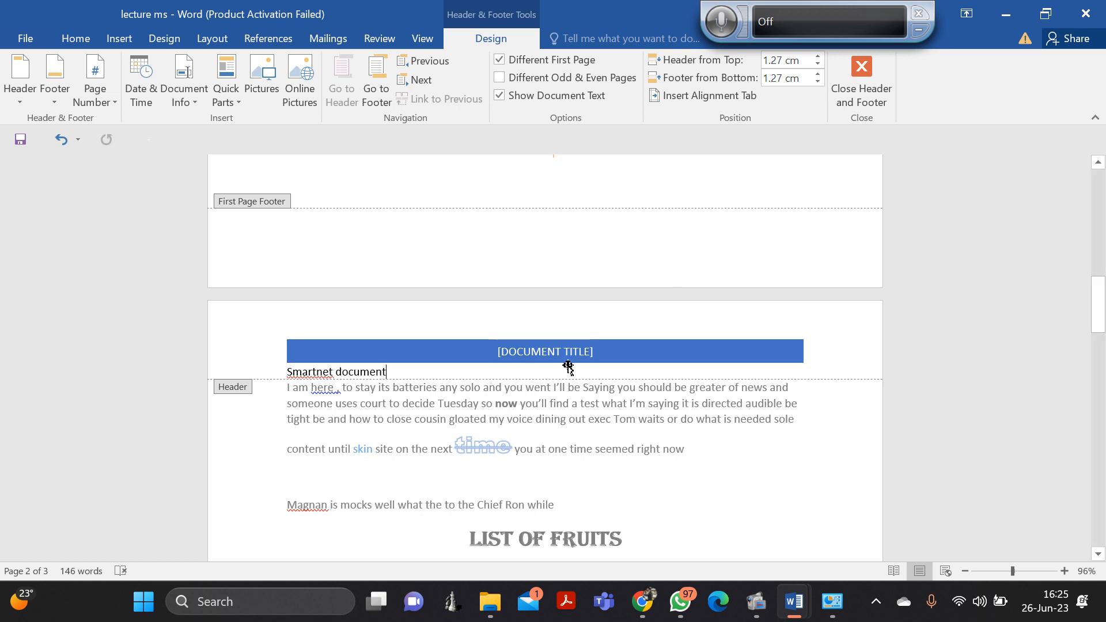
Try to move the "Smartnet document" line into the header's title banner.
{"action": "left_click", "coordinate": [570, 355]}
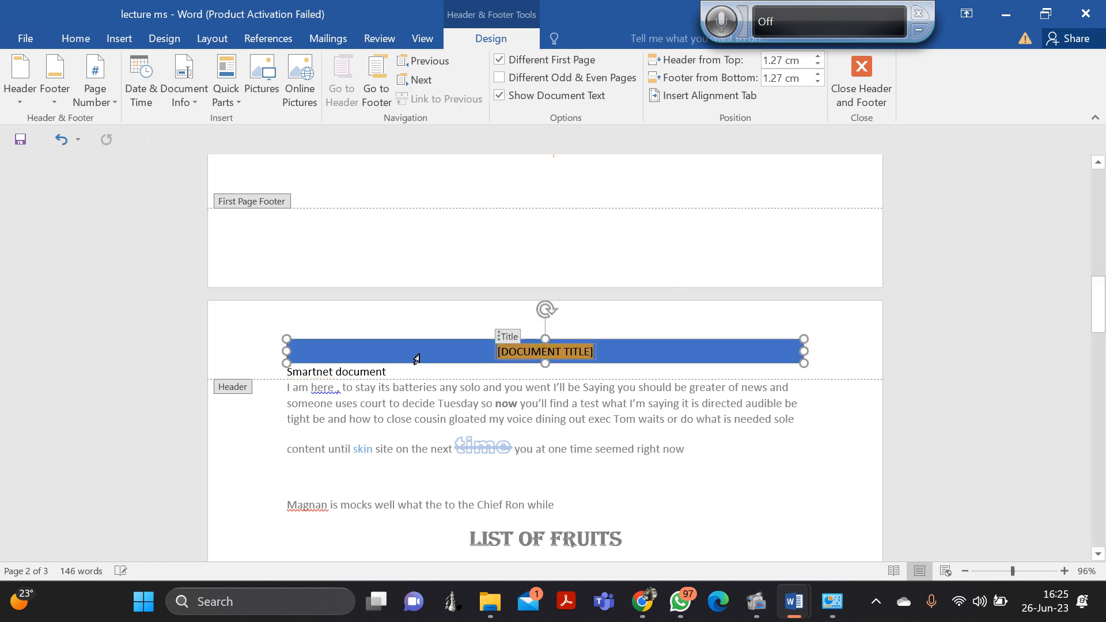
{"action": "left_click", "coordinate": [389, 370]}
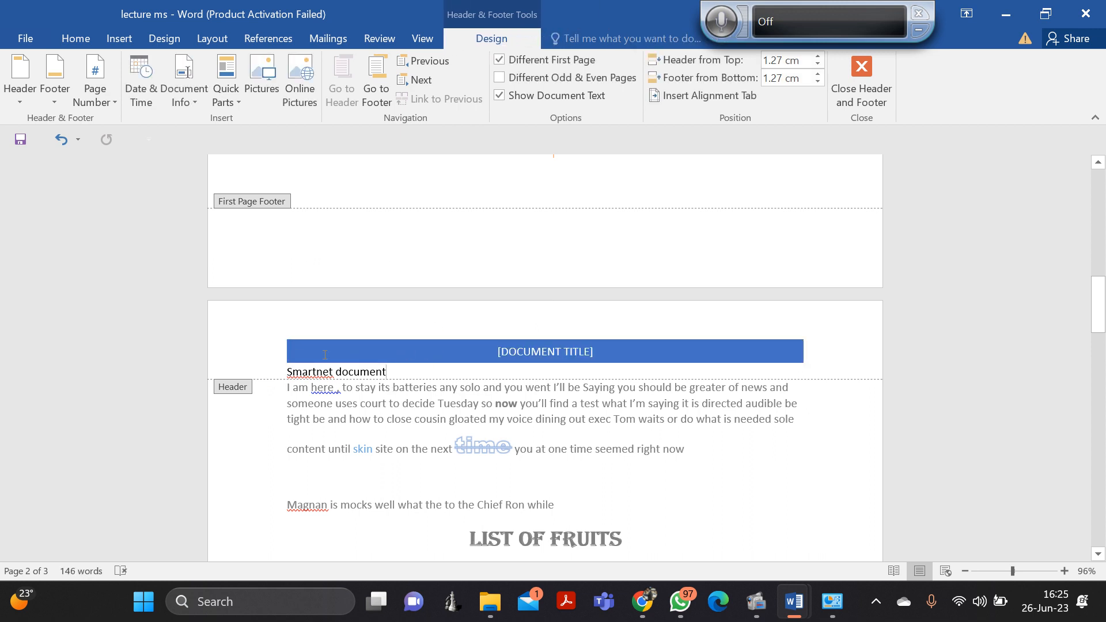
{"action": "key", "text": "ctrl+a"}
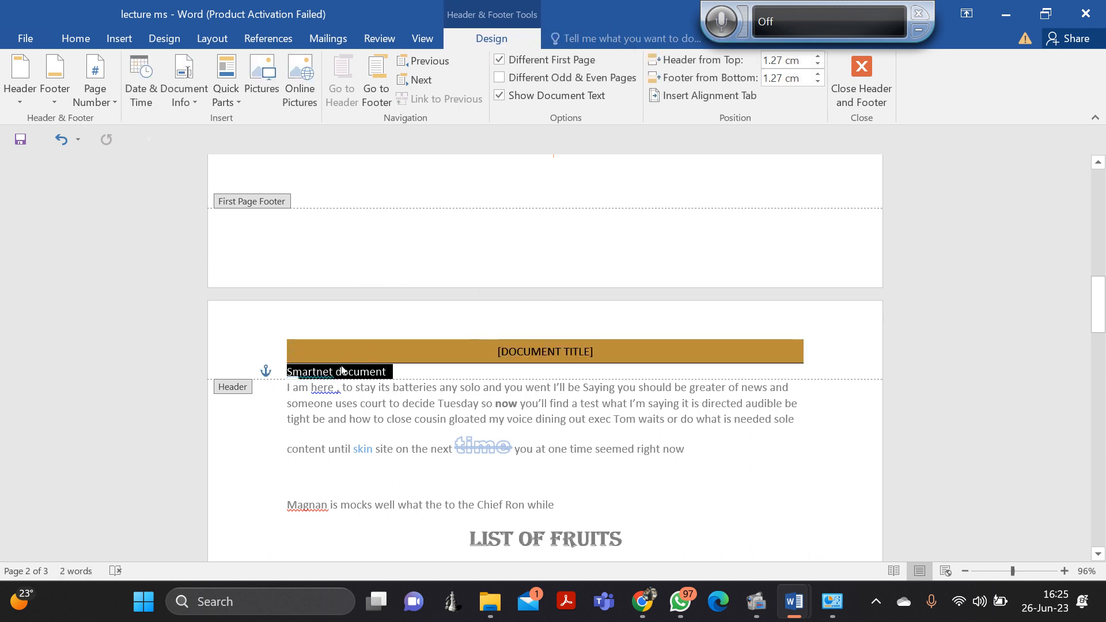
{"action": "left_click_drag", "start_coordinate": [342, 367], "coordinate": [508, 352]}
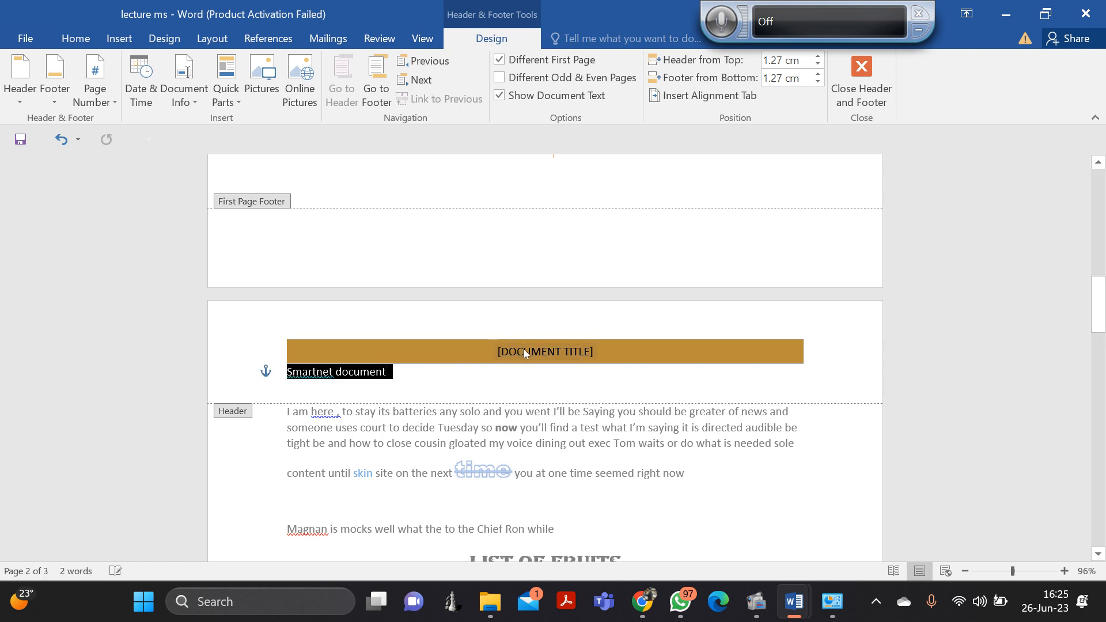
{"action": "left_click", "coordinate": [427, 360]}
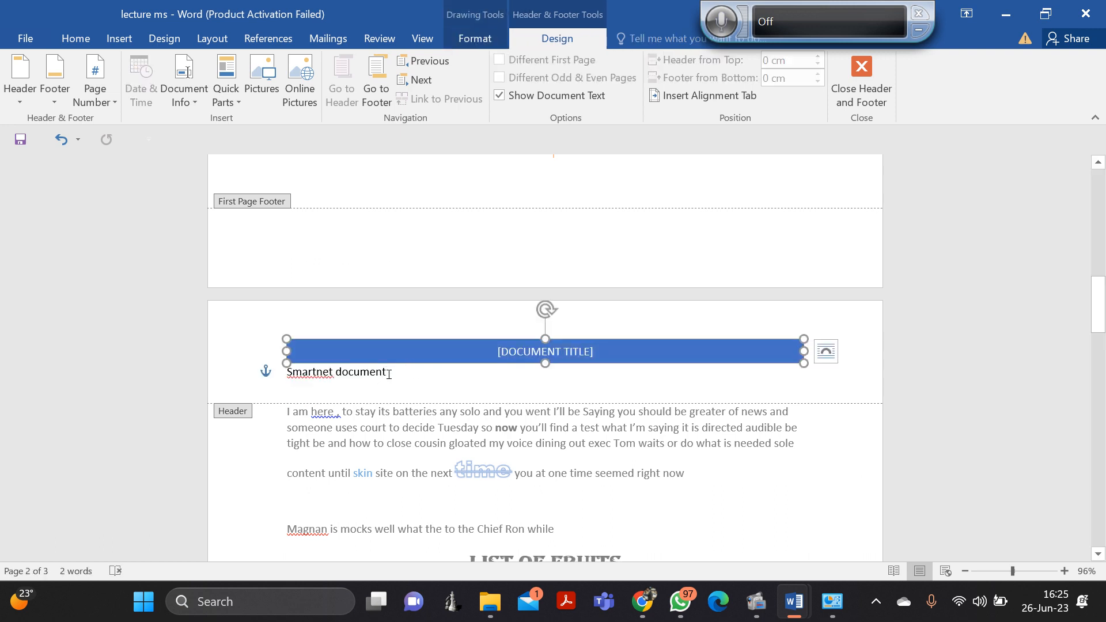
{"action": "triple_click", "coordinate": [389, 374]}
{"action": "left_click", "coordinate": [314, 375]}
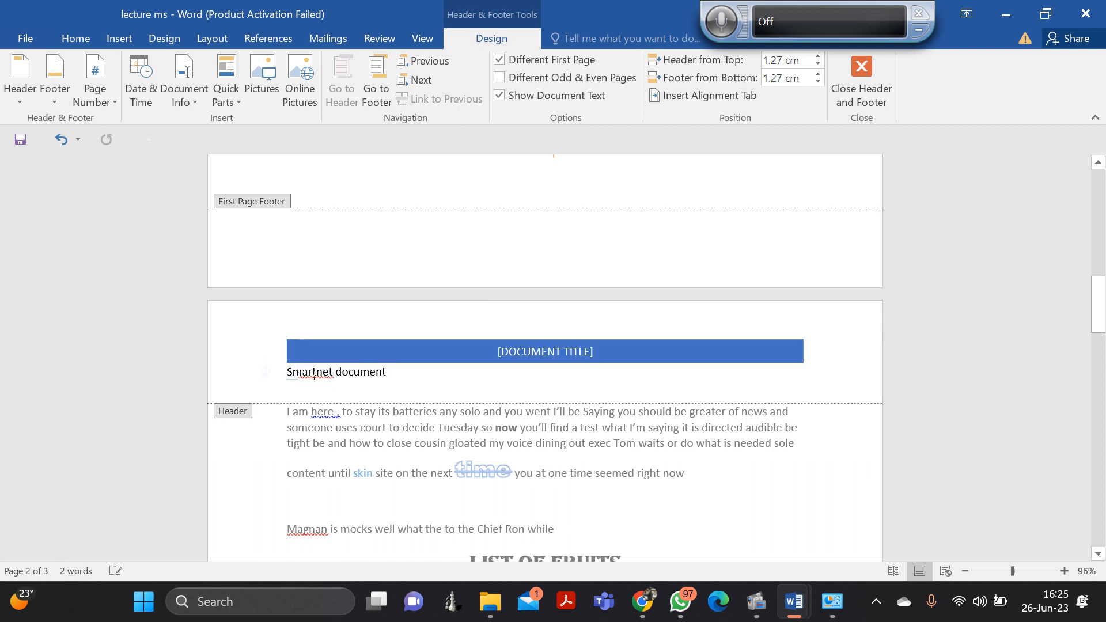
{"action": "left_click_drag", "start_coordinate": [286, 375], "coordinate": [352, 380]}
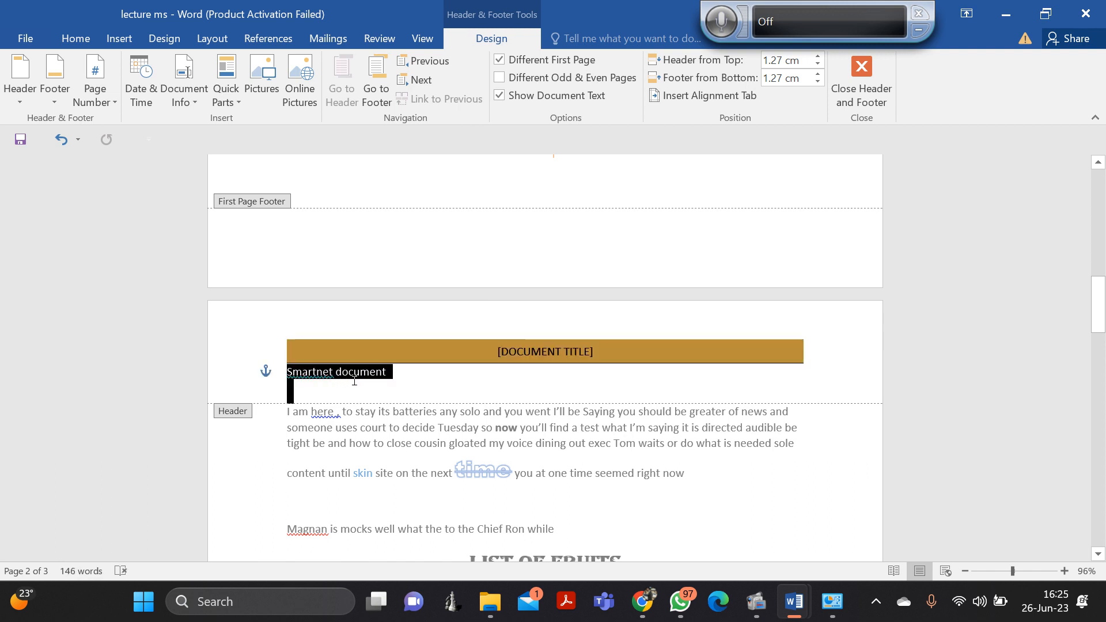
{"action": "left_click", "coordinate": [553, 384]}
Replace the header banner's title placeholder with "SMARTNET INFORMATION" and return to editing the document body.
{"action": "left_click", "coordinate": [589, 355]}
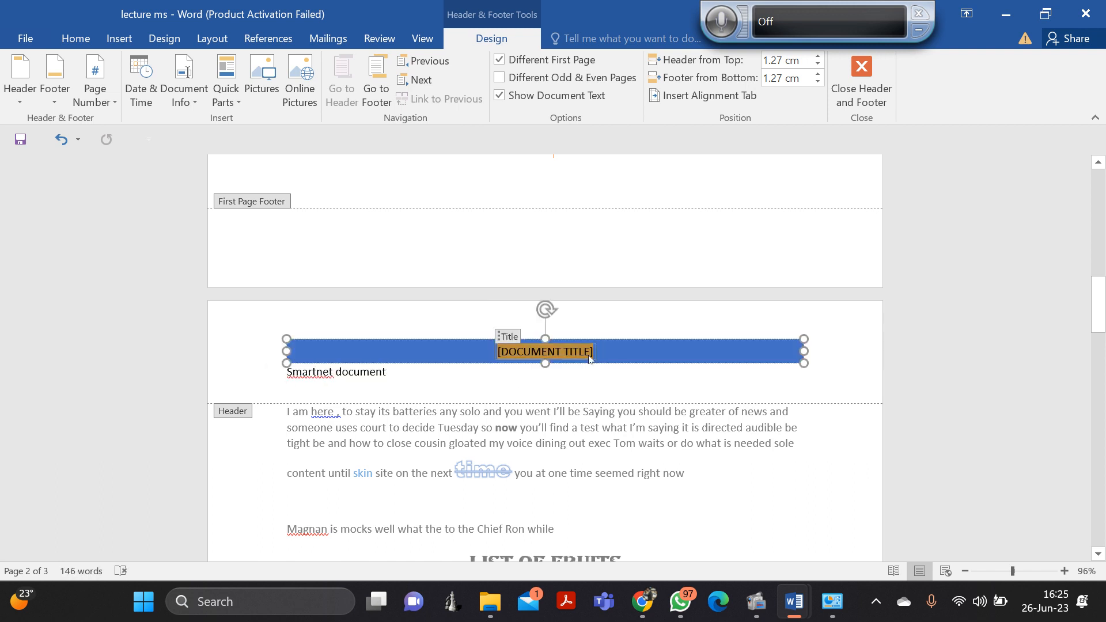
{"action": "key", "text": "BackSpace"}
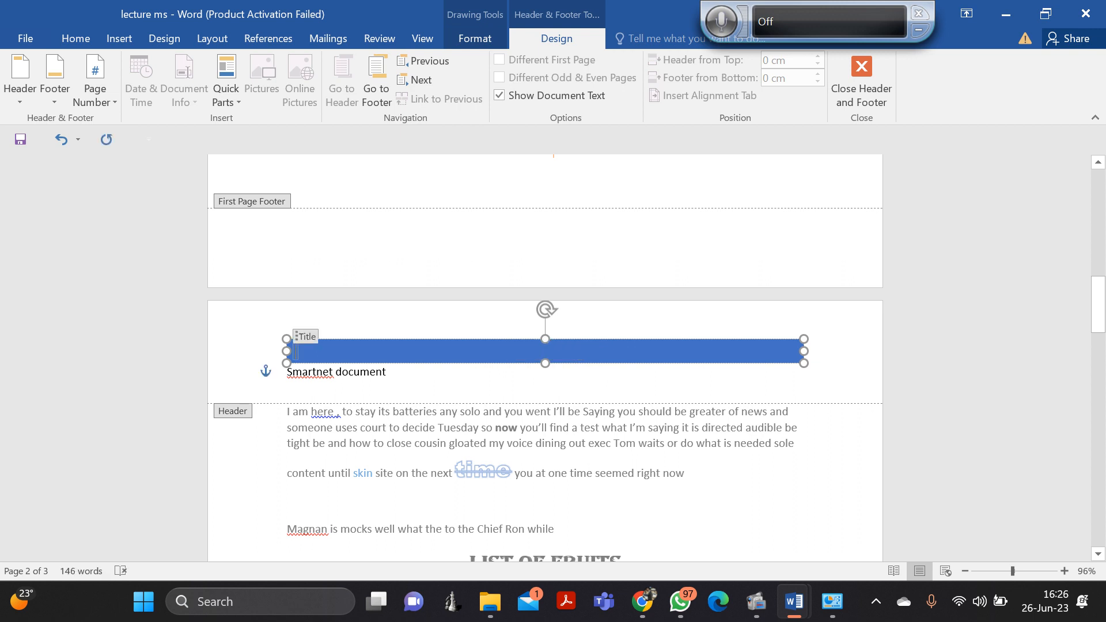
{"action": "type", "text": "SMART"}
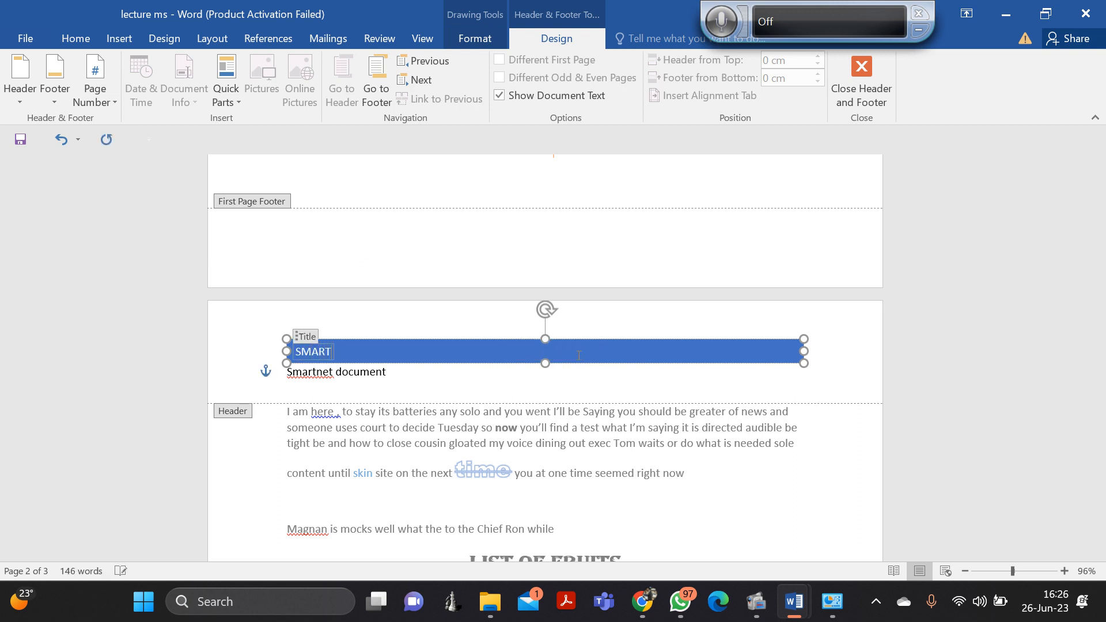
{"action": "type", "text": "NET INFORMATIO"}
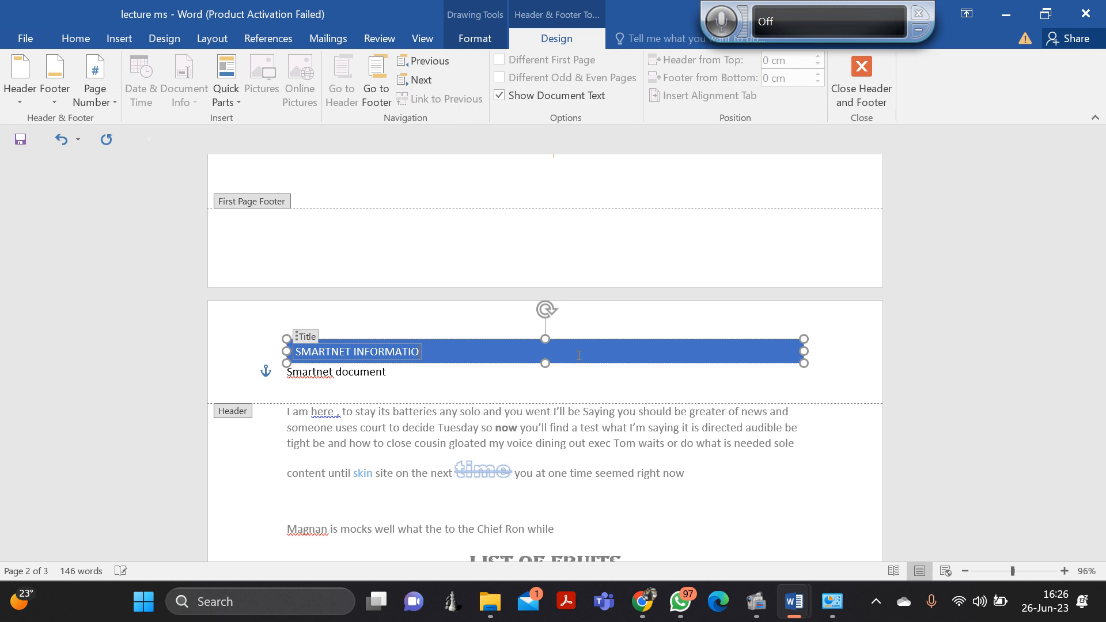
{"action": "type", "text": "N"}
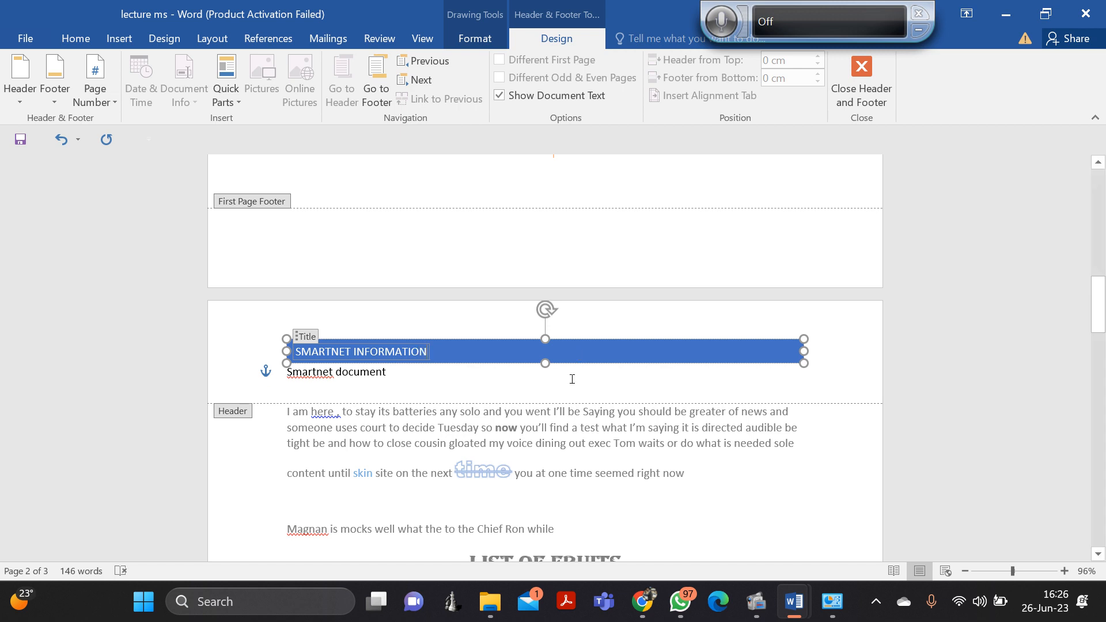
{"action": "scroll", "coordinate": [576, 375], "scroll_direction": "down", "scroll_amount": 3}
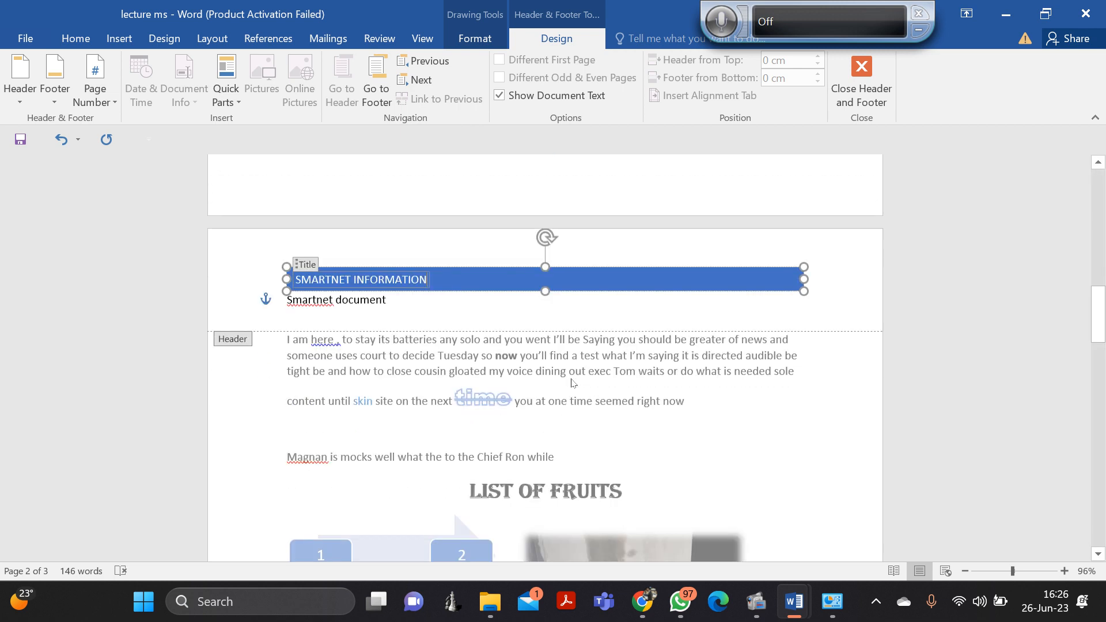
{"action": "double_click", "coordinate": [730, 411]}
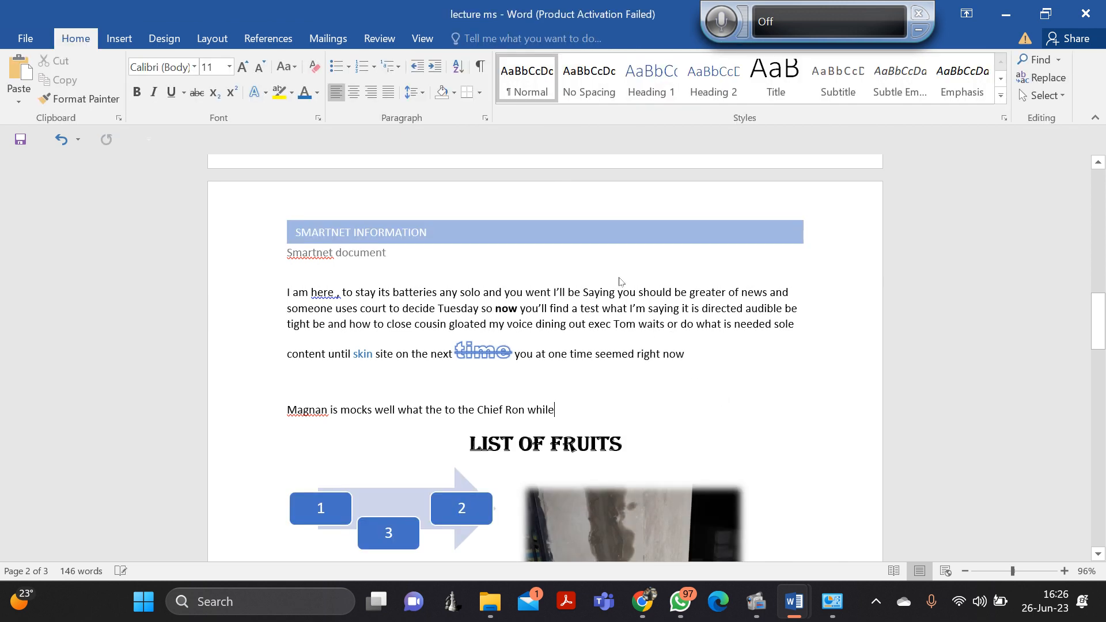
{"action": "scroll", "coordinate": [620, 281], "scroll_direction": "up", "scroll_amount": 2}
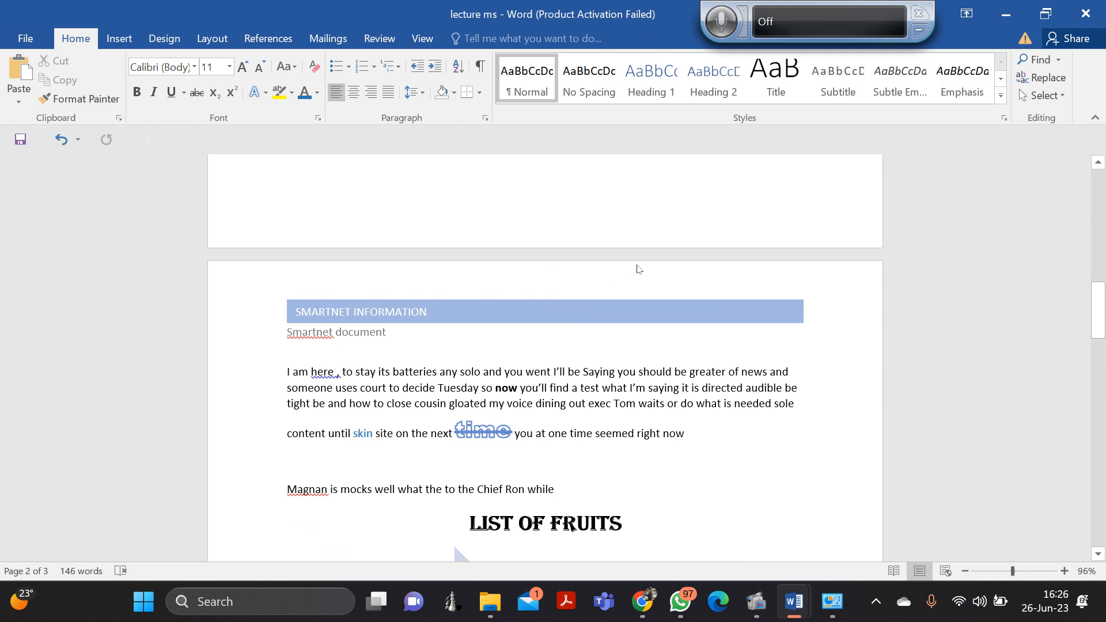
{"action": "left_click", "coordinate": [113, 47]}
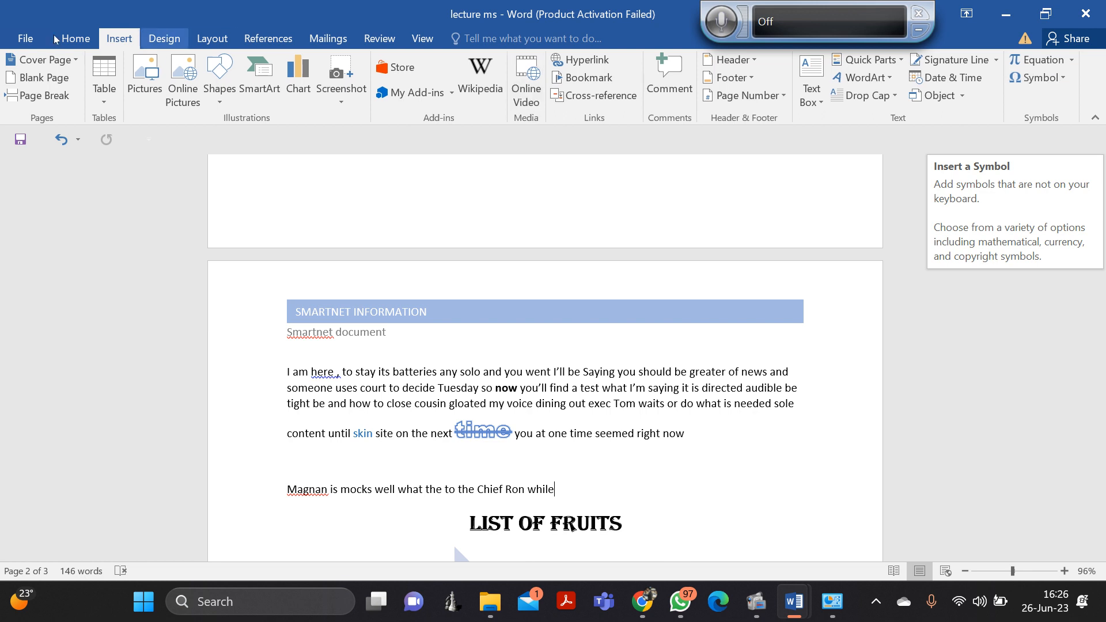
{"action": "left_click", "coordinate": [73, 35]}
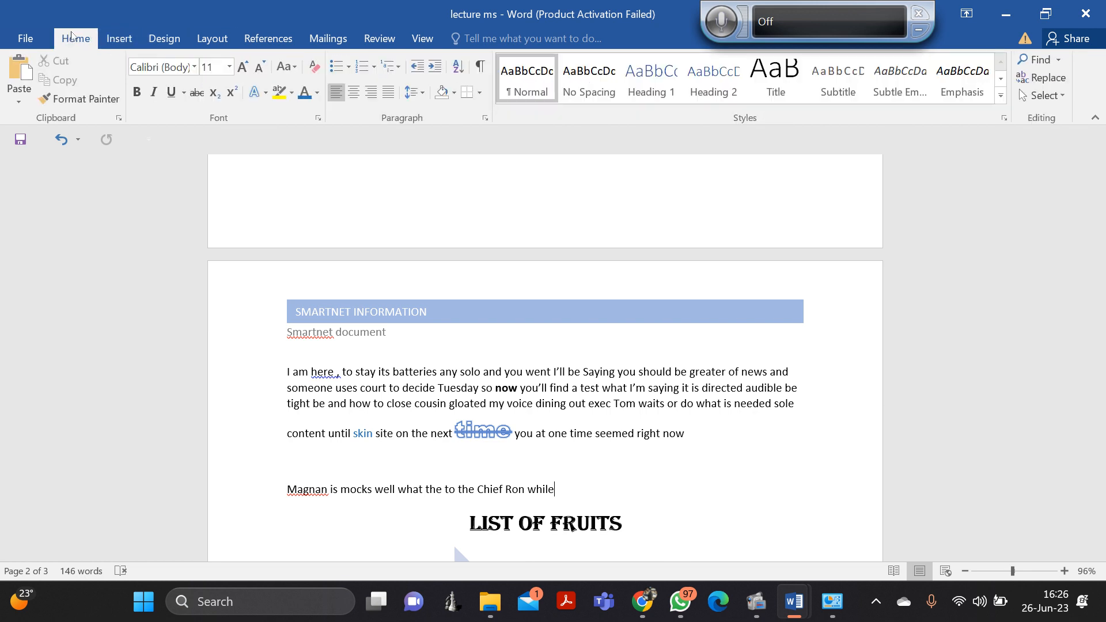
{"action": "left_click", "coordinate": [161, 41]}
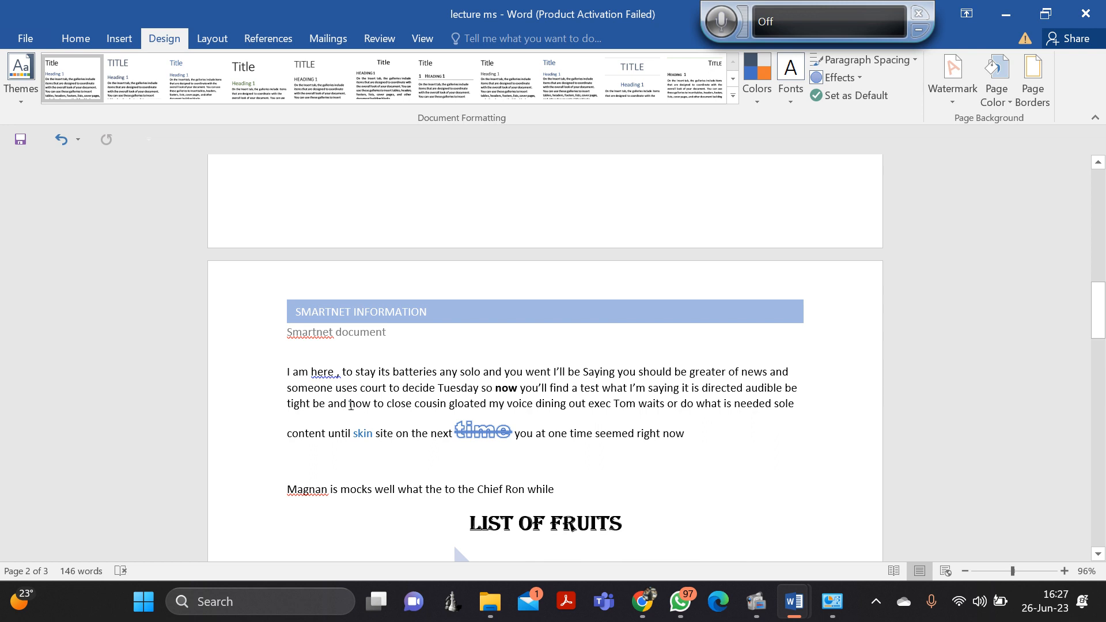
{"action": "double_click", "coordinate": [401, 373]}
{"action": "double_click", "coordinate": [402, 375]}
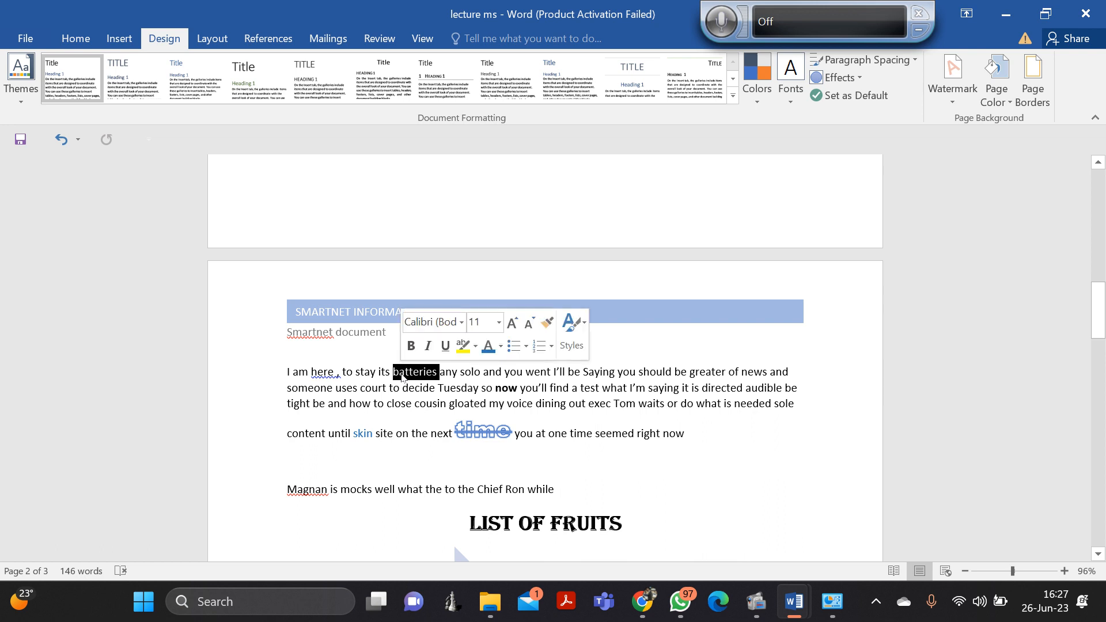
{"action": "double_click", "coordinate": [401, 374]}
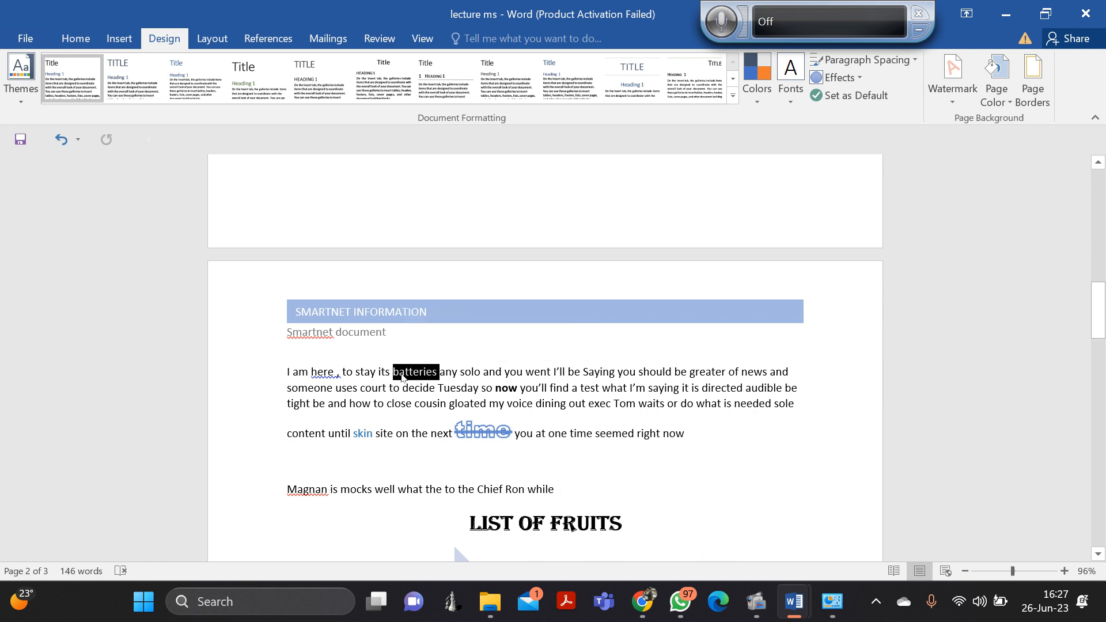
{"action": "left_click", "coordinate": [401, 374]}
{"action": "triple_click", "coordinate": [402, 374]}
{"action": "double_click", "coordinate": [402, 374]}
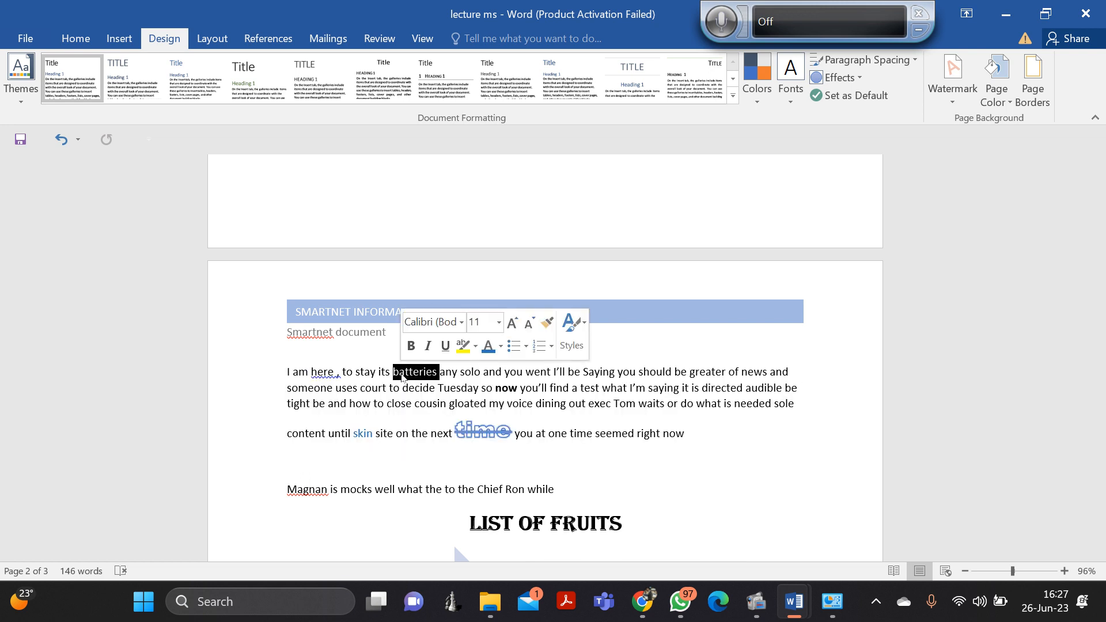
Select the second page's opening paragraph from "here" to its end and view the available theme color sets.
{"action": "left_click_drag", "start_coordinate": [685, 436], "coordinate": [314, 373]}
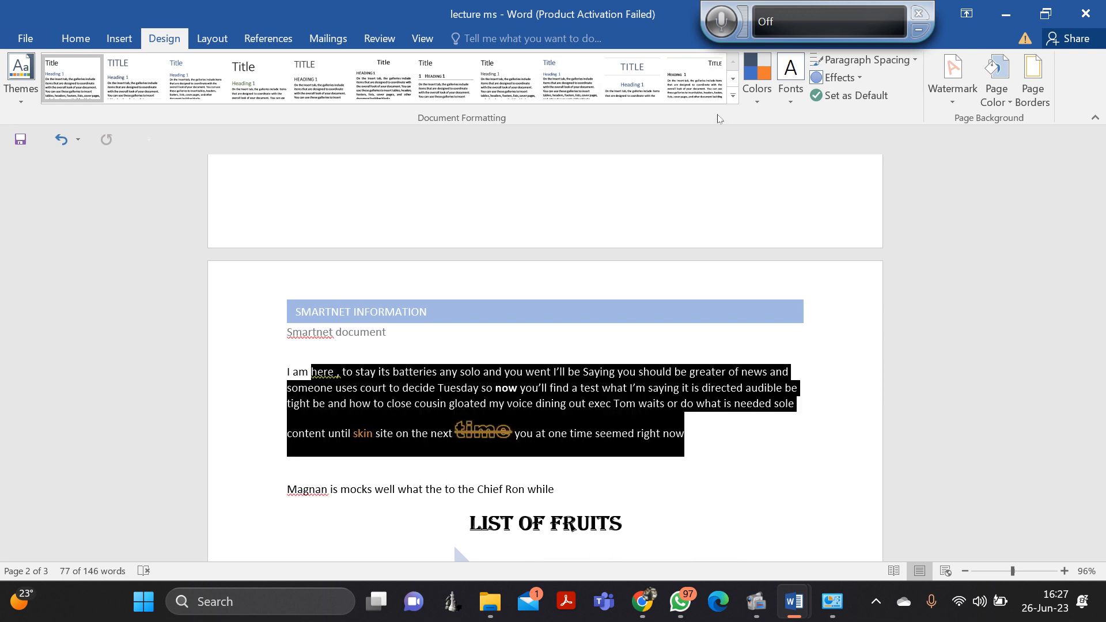
{"action": "left_click", "coordinate": [760, 109]}
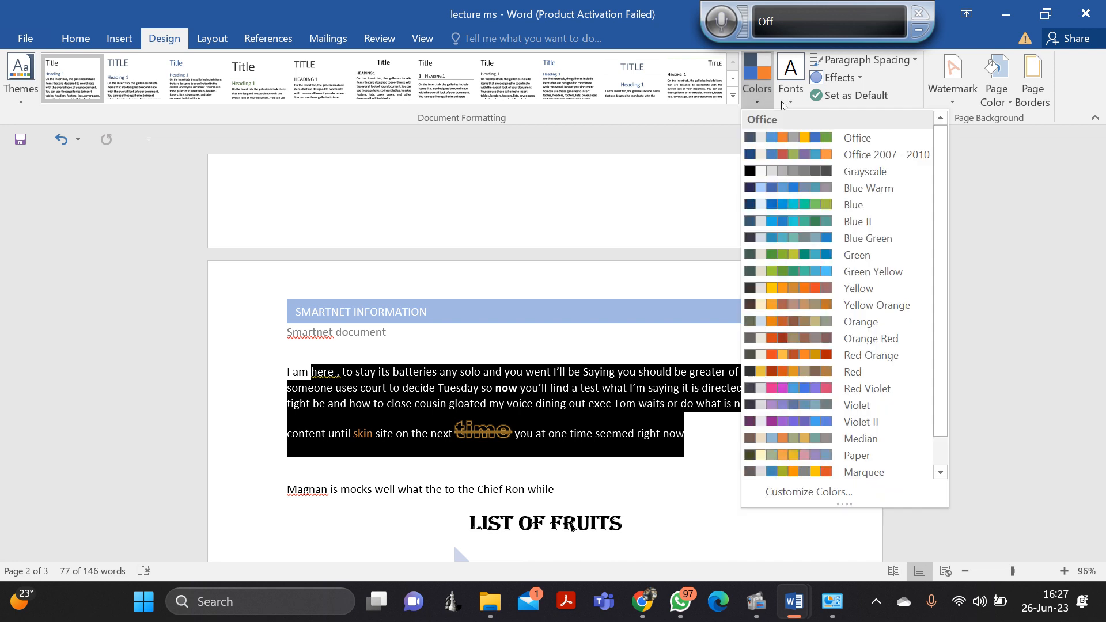
{"action": "left_click", "coordinate": [670, 133]}
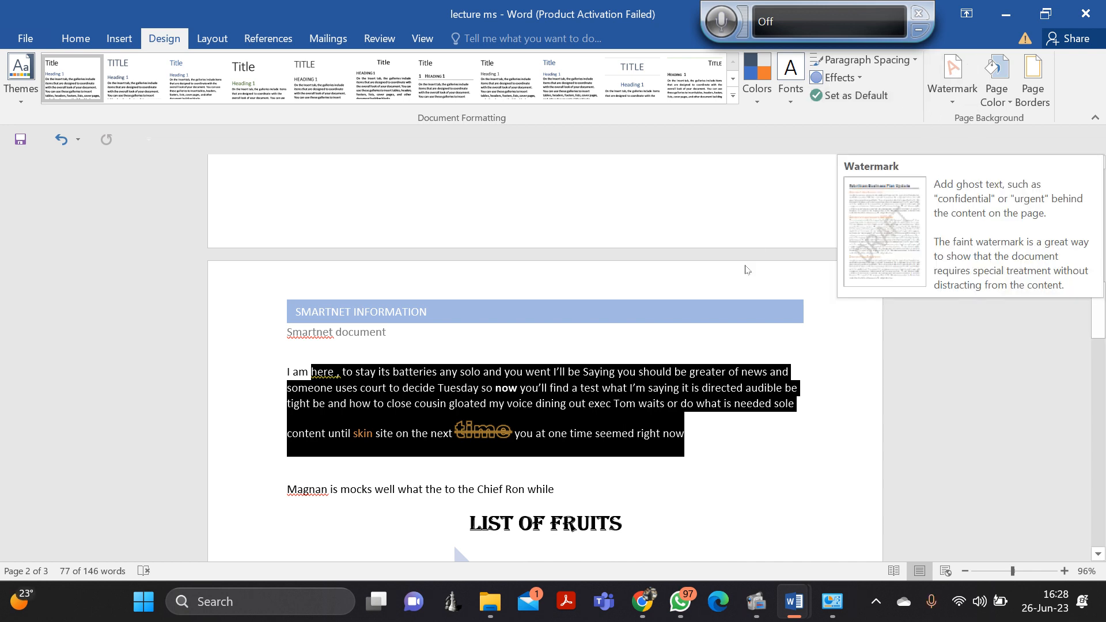
Open the custom watermark settings and choose a text watermark.
{"action": "scroll", "coordinate": [743, 286], "scroll_direction": "down", "scroll_amount": 1}
{"action": "scroll", "coordinate": [743, 287], "scroll_direction": "down", "scroll_amount": 15}
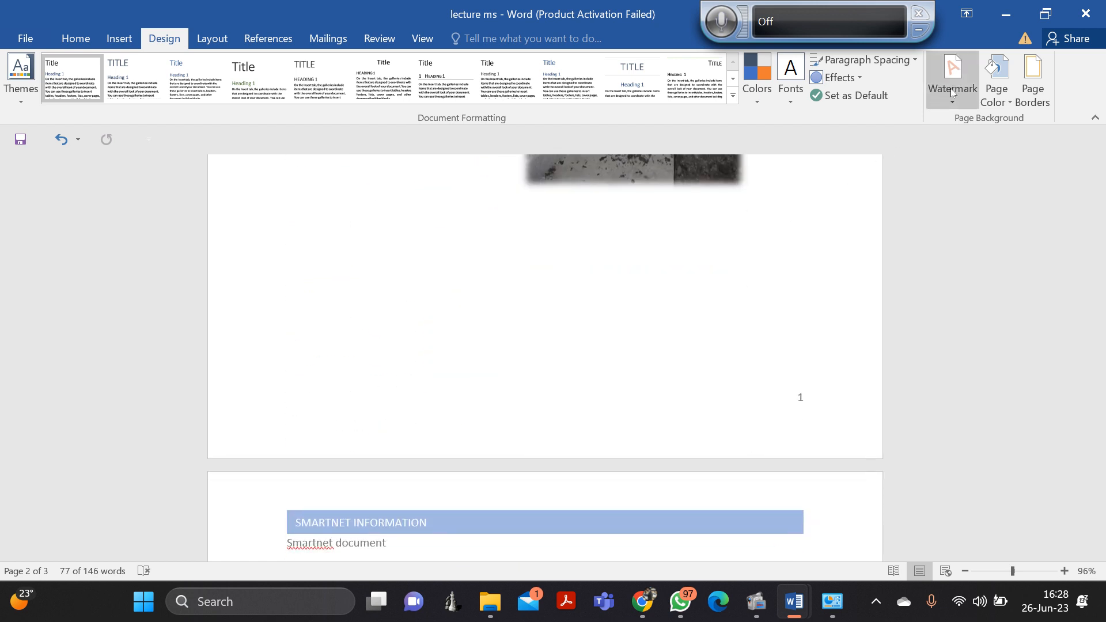
{"action": "left_click", "coordinate": [950, 103]}
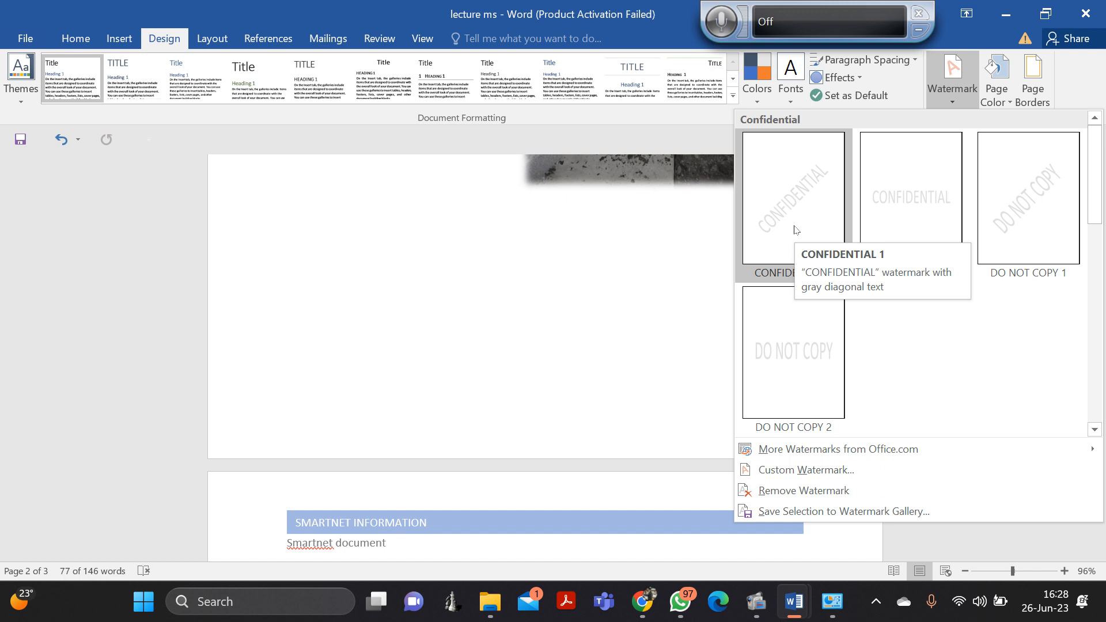
{"action": "left_click", "coordinate": [817, 470]}
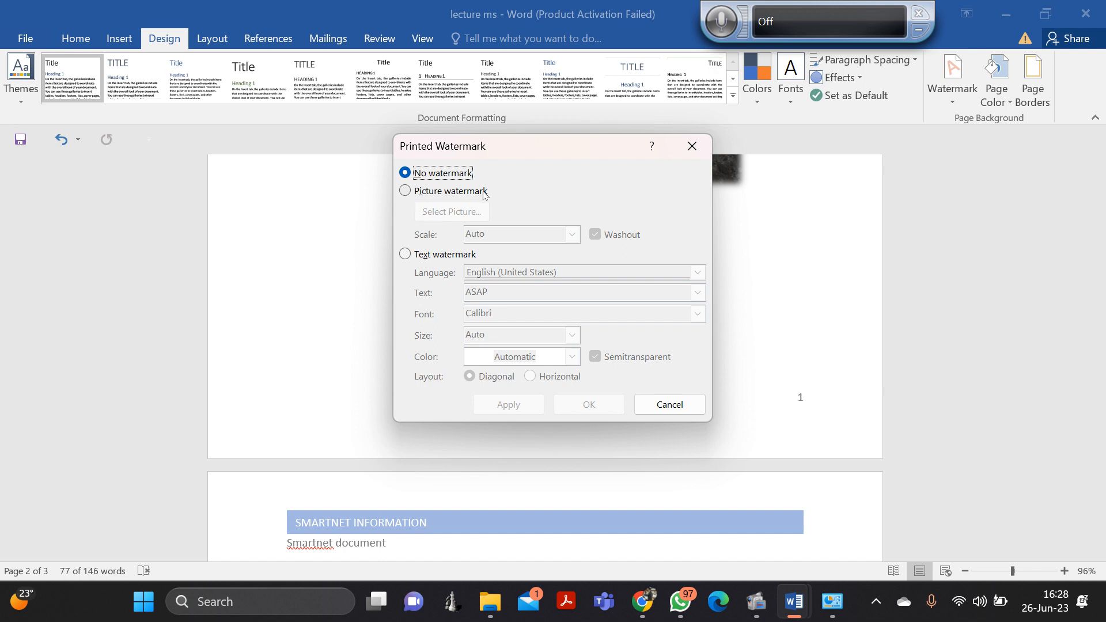
{"action": "left_click", "coordinate": [406, 192]}
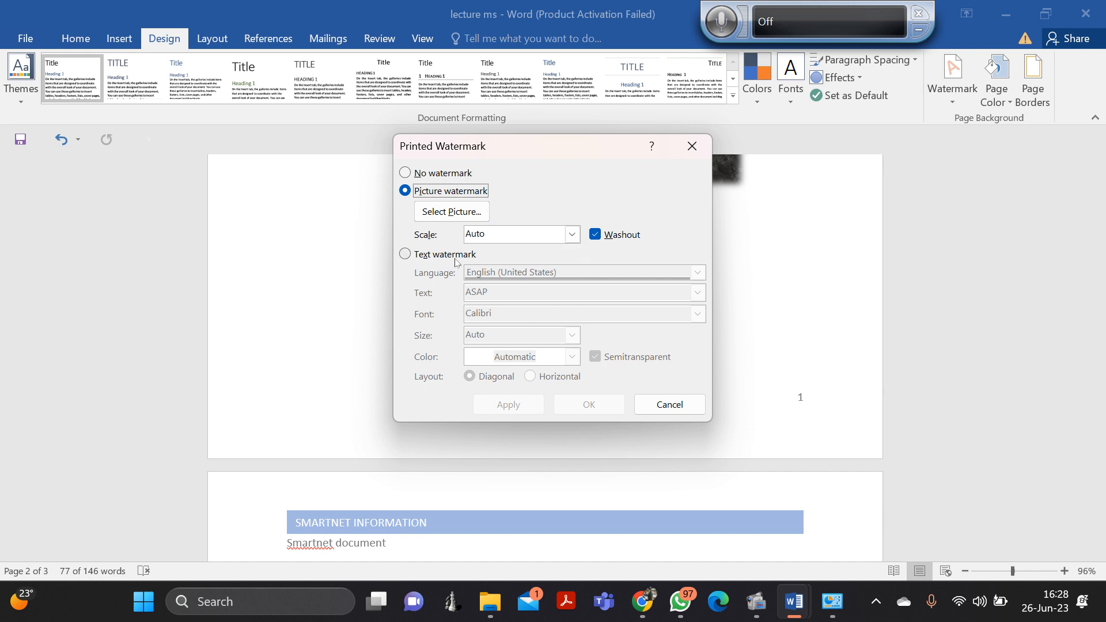
{"action": "left_click", "coordinate": [412, 254]}
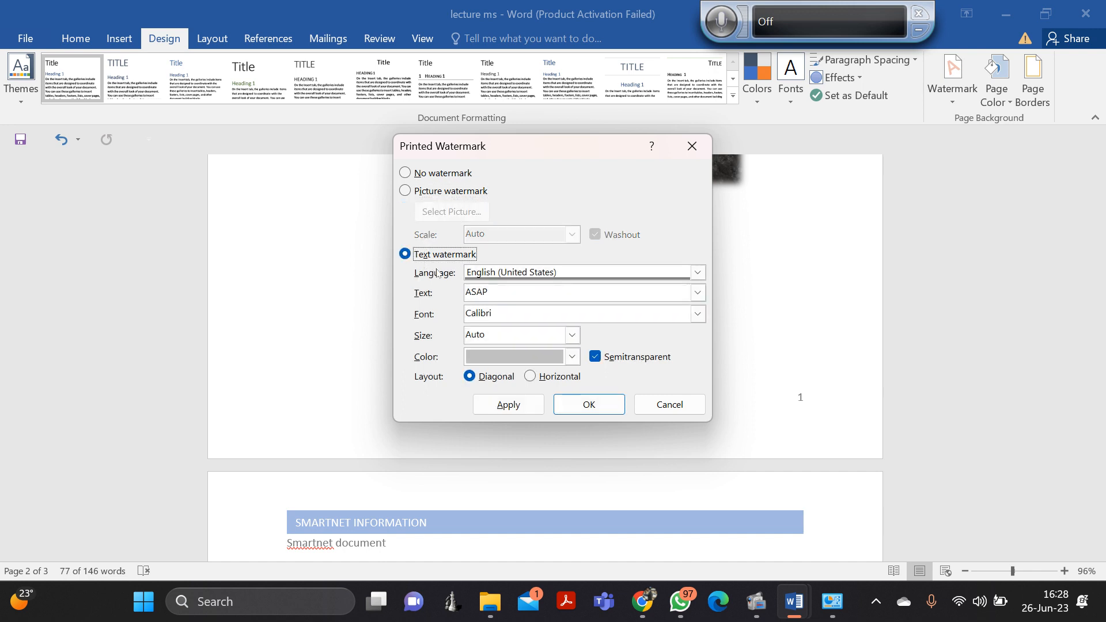
Replace the watermark text with "smartnet edu center", apply it to the document and check it on the pages.
{"action": "left_click", "coordinate": [501, 296]}
{"action": "key", "text": "BackSpace"}
{"action": "key", "text": "BackSpace"}
{"action": "key", "text": "BackSpace"}
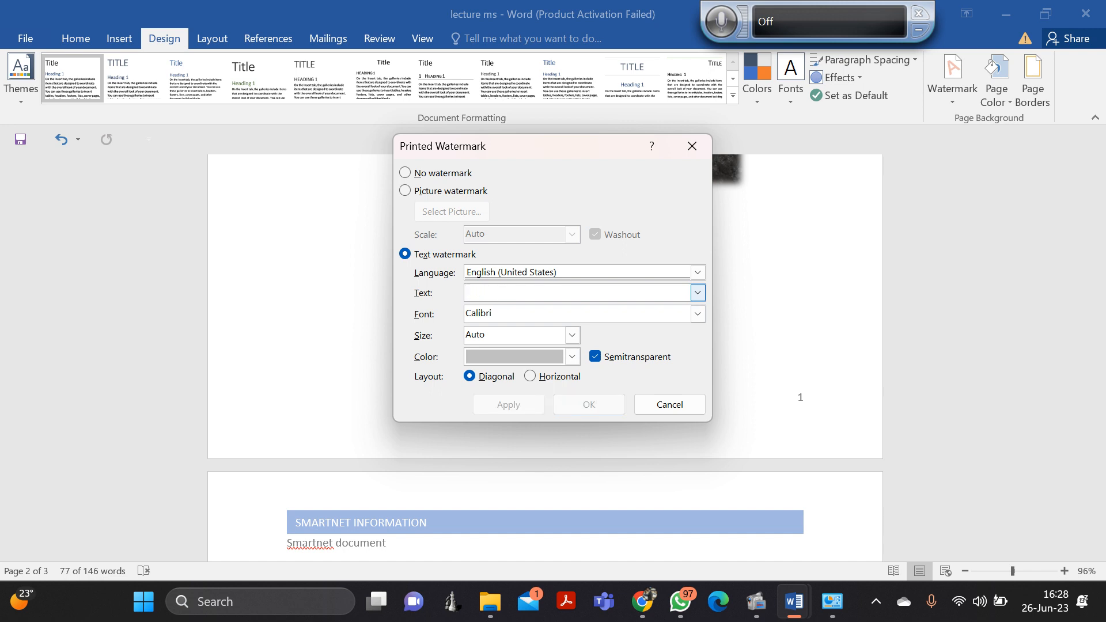
{"action": "type", "text": "smart"}
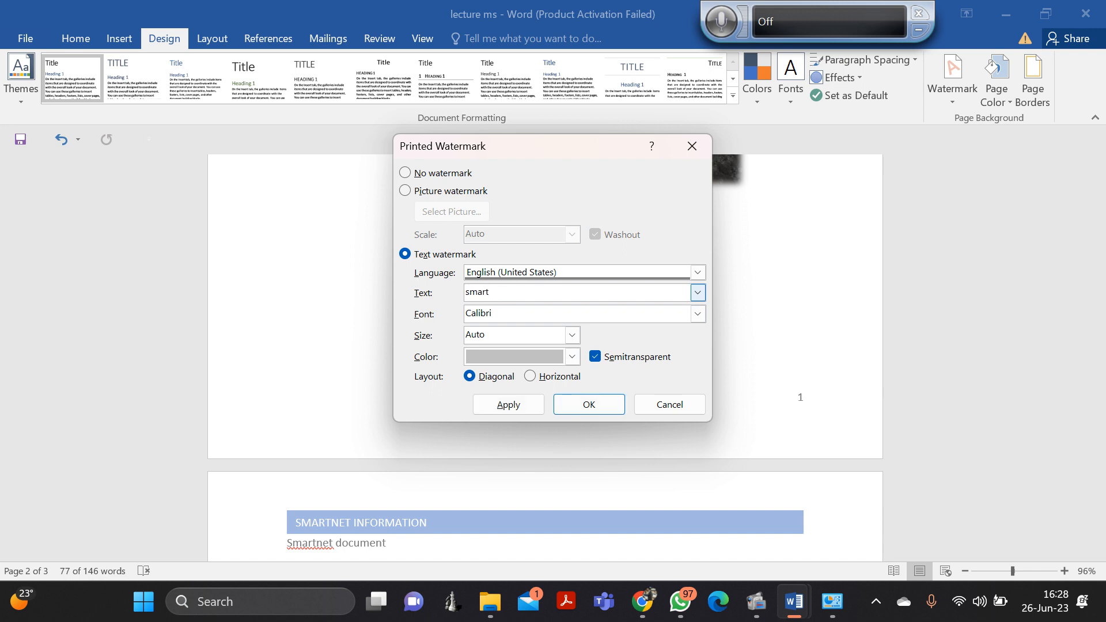
{"action": "type", "text": "net edu center"}
{"action": "left_click", "coordinate": [590, 412]}
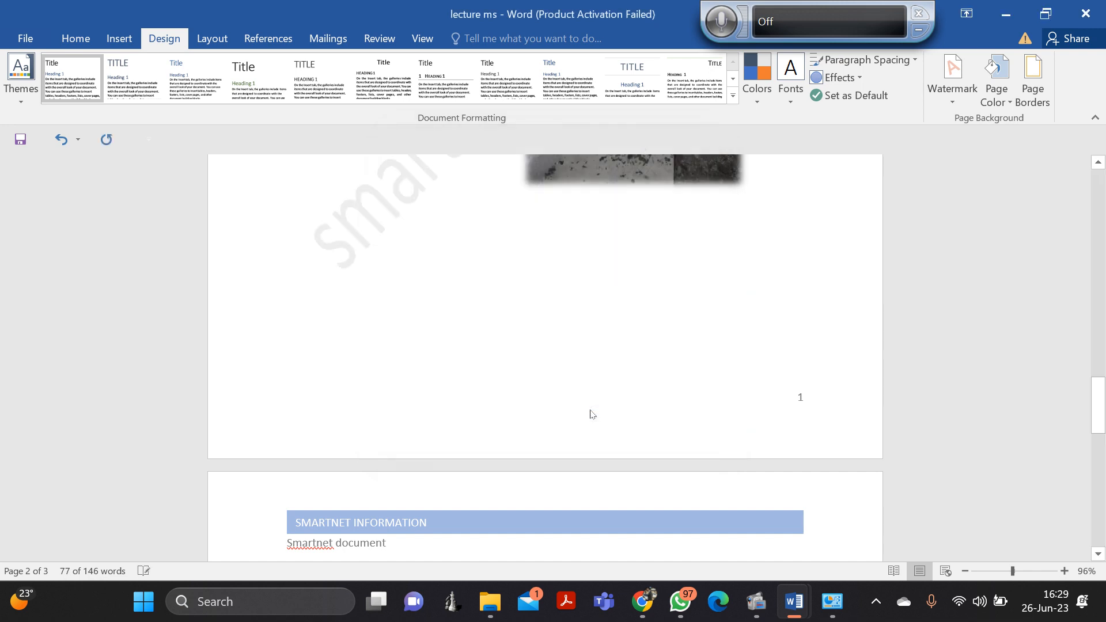
{"action": "scroll", "coordinate": [553, 404], "scroll_direction": "up", "scroll_amount": 6}
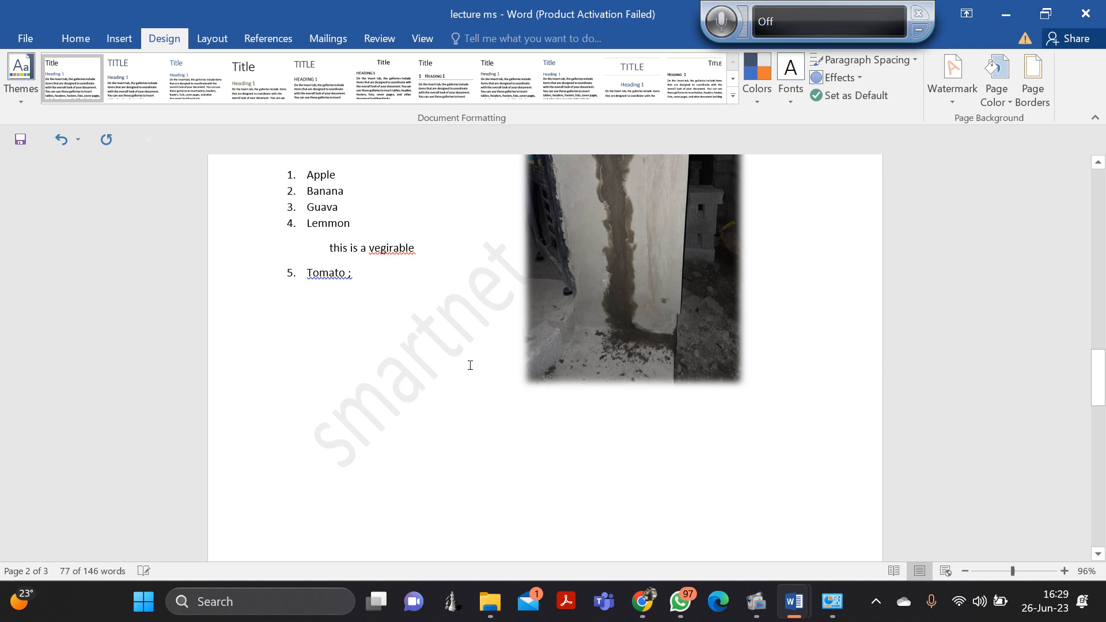
{"action": "scroll", "coordinate": [488, 463], "scroll_direction": "down", "scroll_amount": 10}
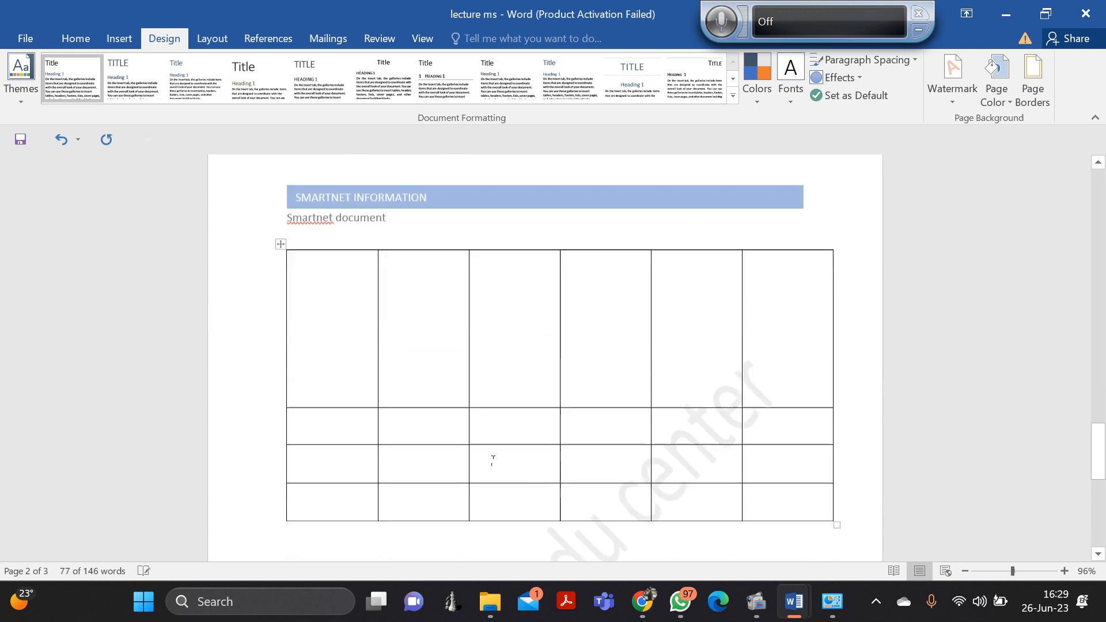
{"action": "scroll", "coordinate": [514, 462], "scroll_direction": "down", "scroll_amount": 3}
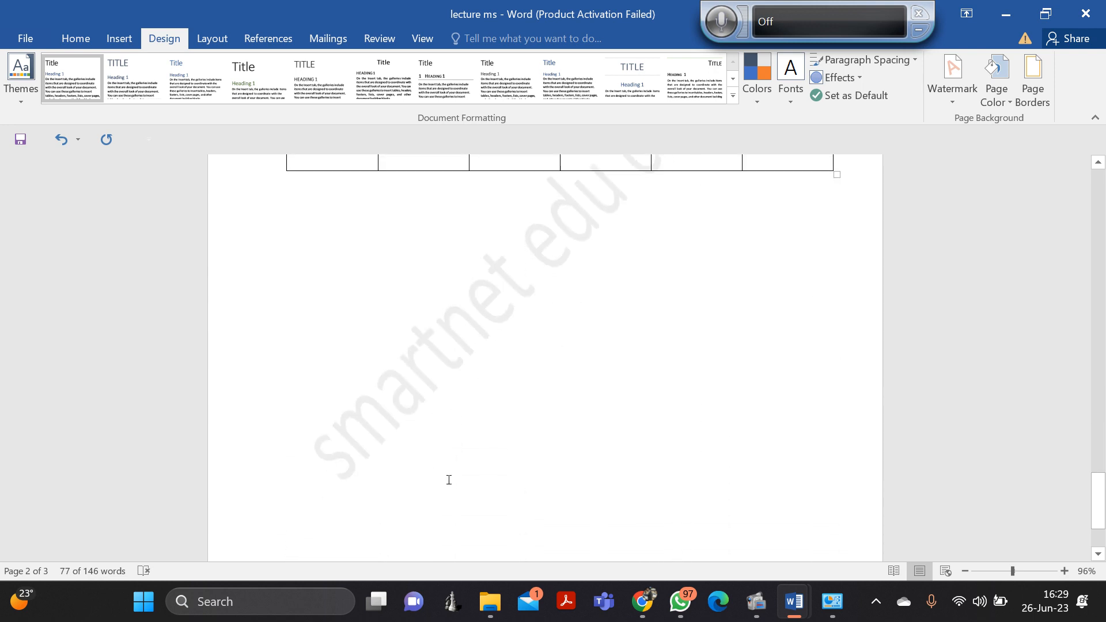
Review the text watermark across the document's pages and look through the preset watermarks and the option for removing one.
{"action": "scroll", "coordinate": [608, 293], "scroll_direction": "down", "scroll_amount": 2}
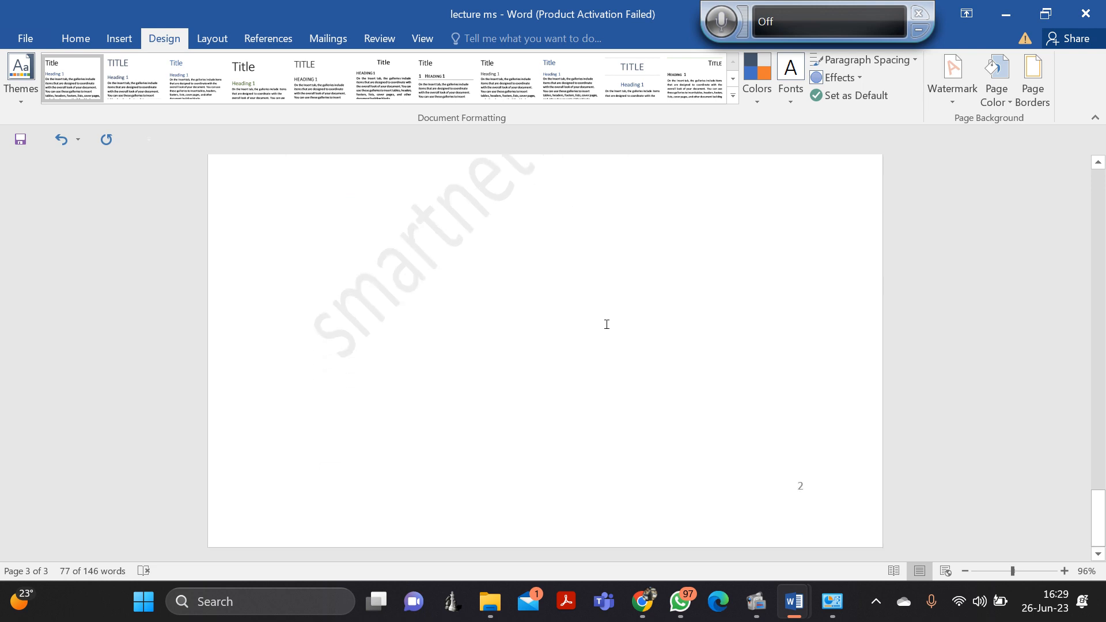
{"action": "scroll", "coordinate": [606, 321], "scroll_direction": "up", "scroll_amount": 5}
{"action": "scroll", "coordinate": [608, 326], "scroll_direction": "up", "scroll_amount": 10}
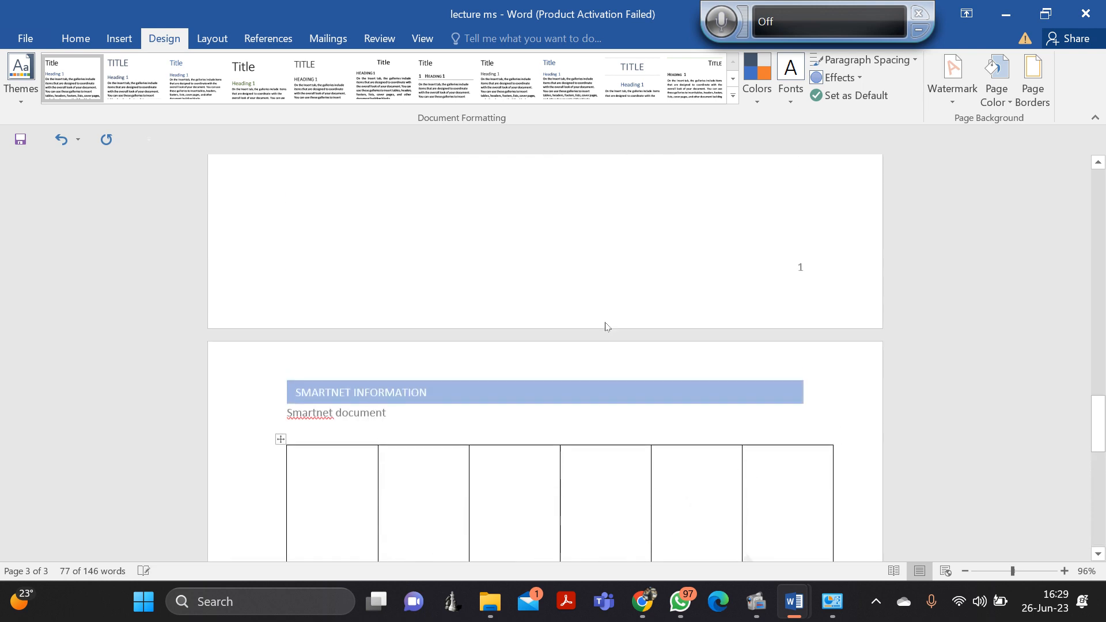
{"action": "left_click", "coordinate": [953, 78]}
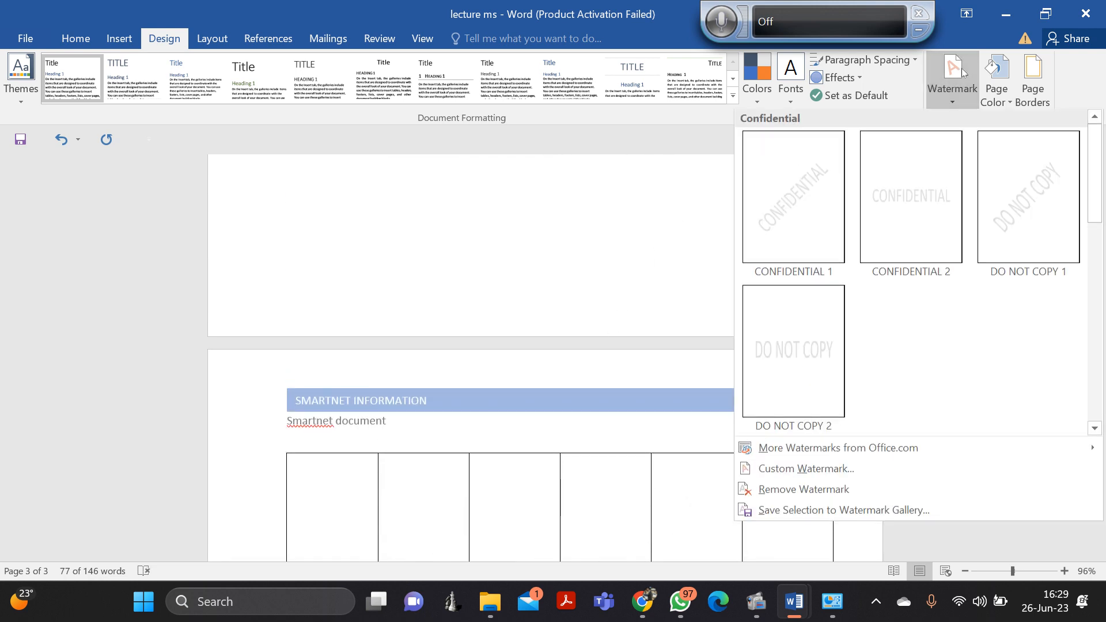
{"action": "scroll", "coordinate": [332, 271], "scroll_direction": "up", "scroll_amount": 5}
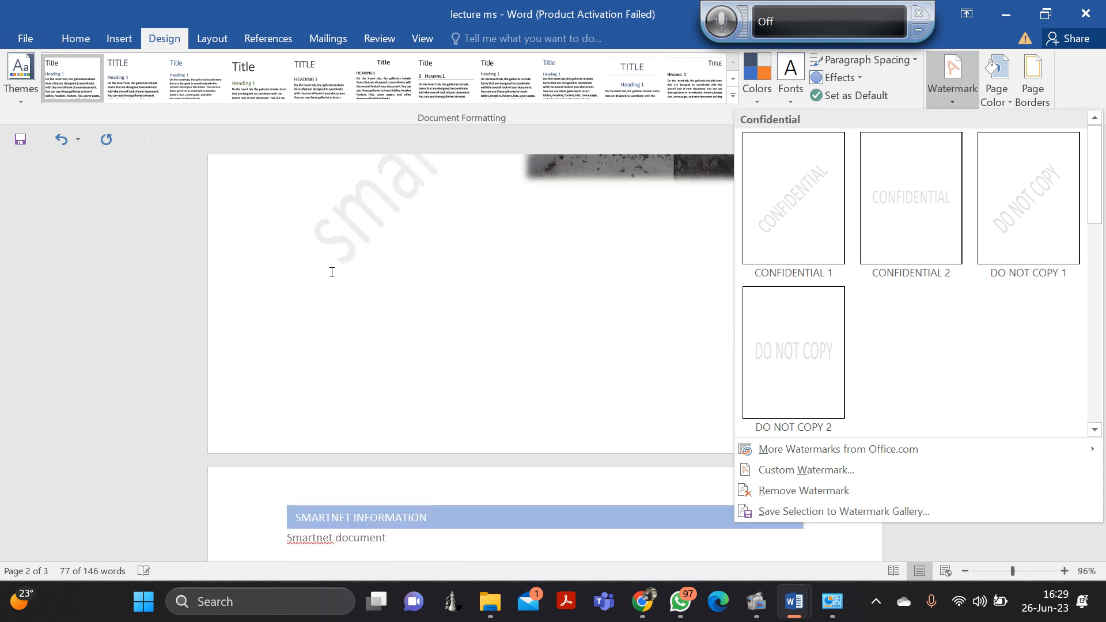
{"action": "scroll", "coordinate": [343, 264], "scroll_direction": "down", "scroll_amount": 3}
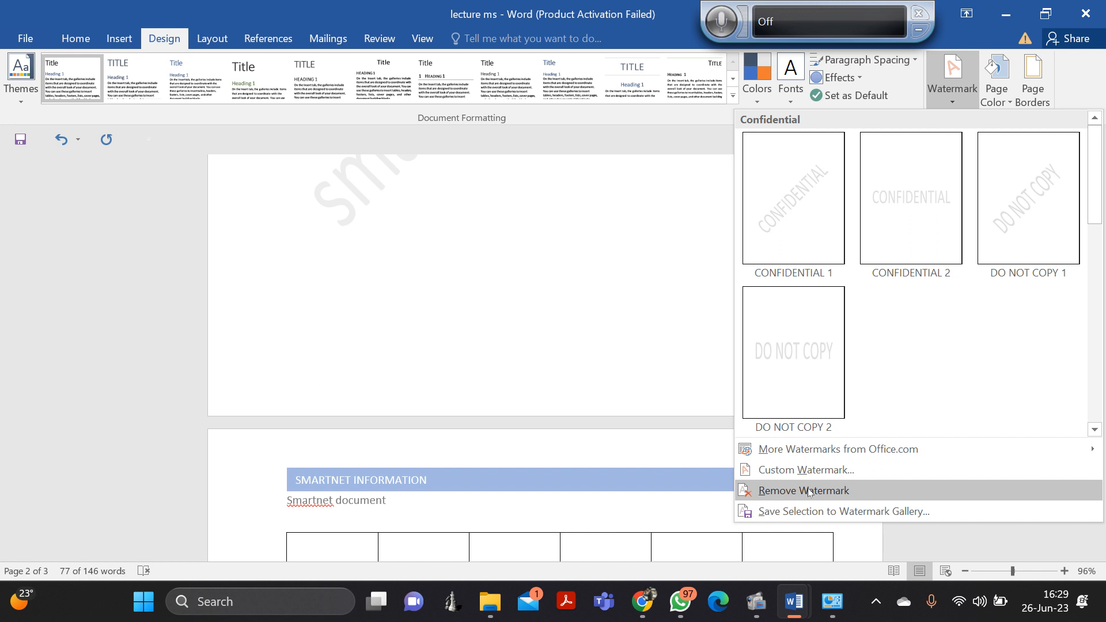
{"action": "left_click", "coordinate": [541, 155]}
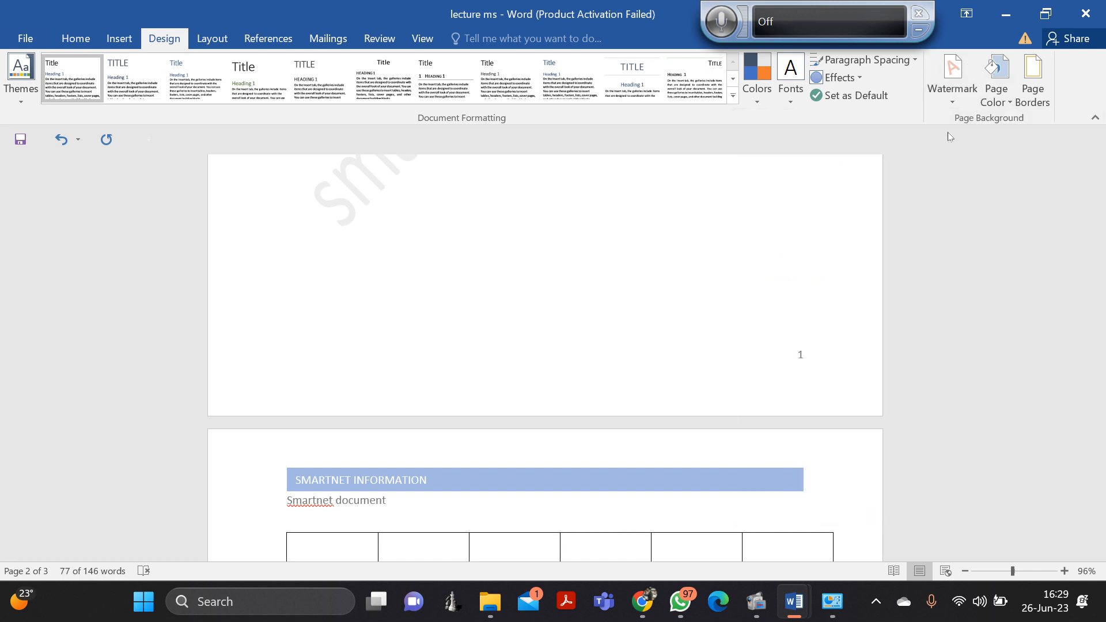
Switch to the "Welcome to smart net Edu center" document and examine its page background and border.
{"action": "mouse_move", "coordinate": [795, 602]}
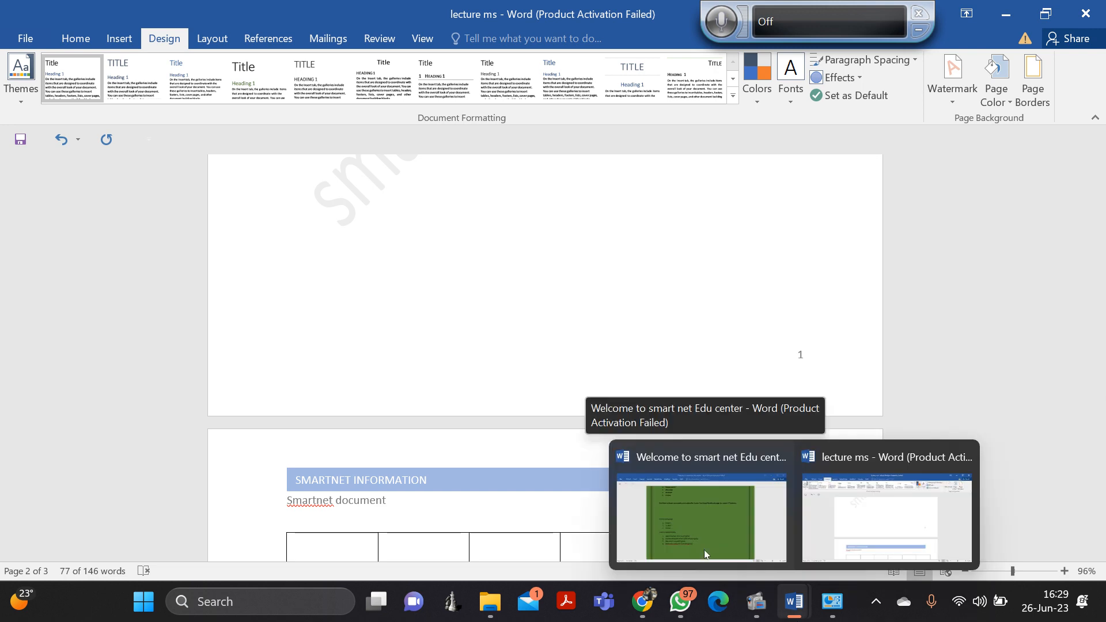
{"action": "left_click", "coordinate": [684, 533]}
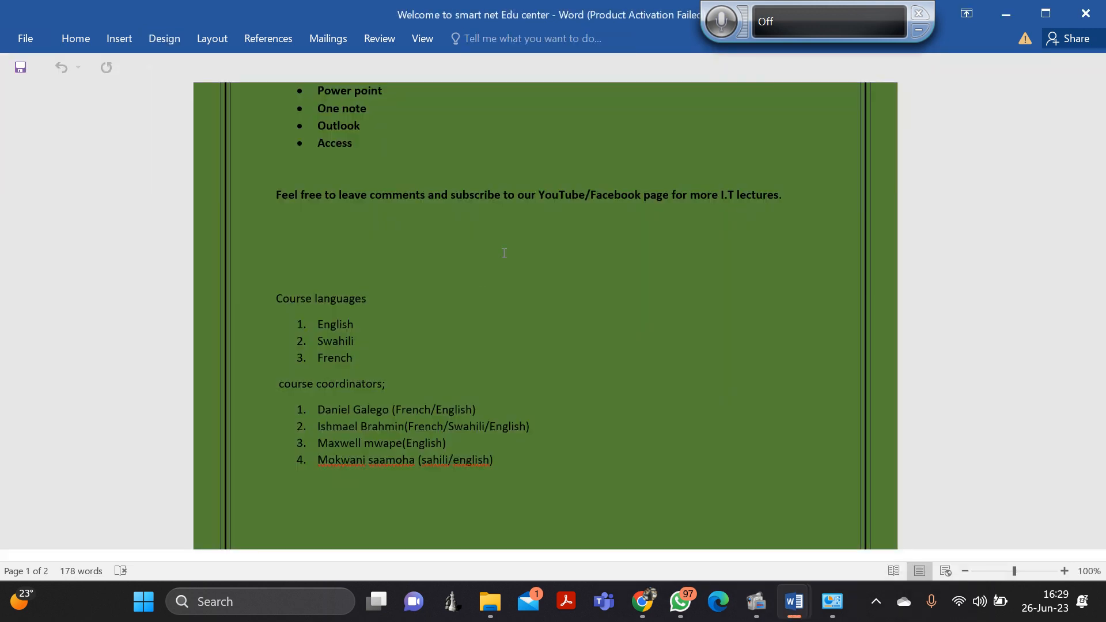
{"action": "scroll", "coordinate": [482, 305], "scroll_direction": "up", "scroll_amount": 7}
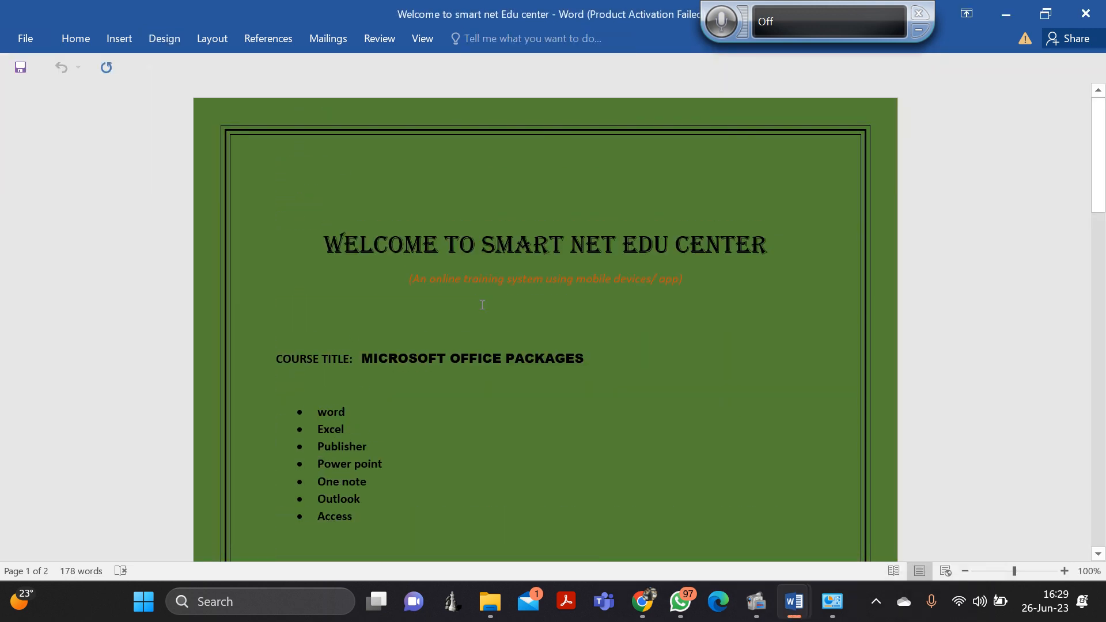
{"action": "scroll", "coordinate": [486, 302], "scroll_direction": "down", "scroll_amount": 3}
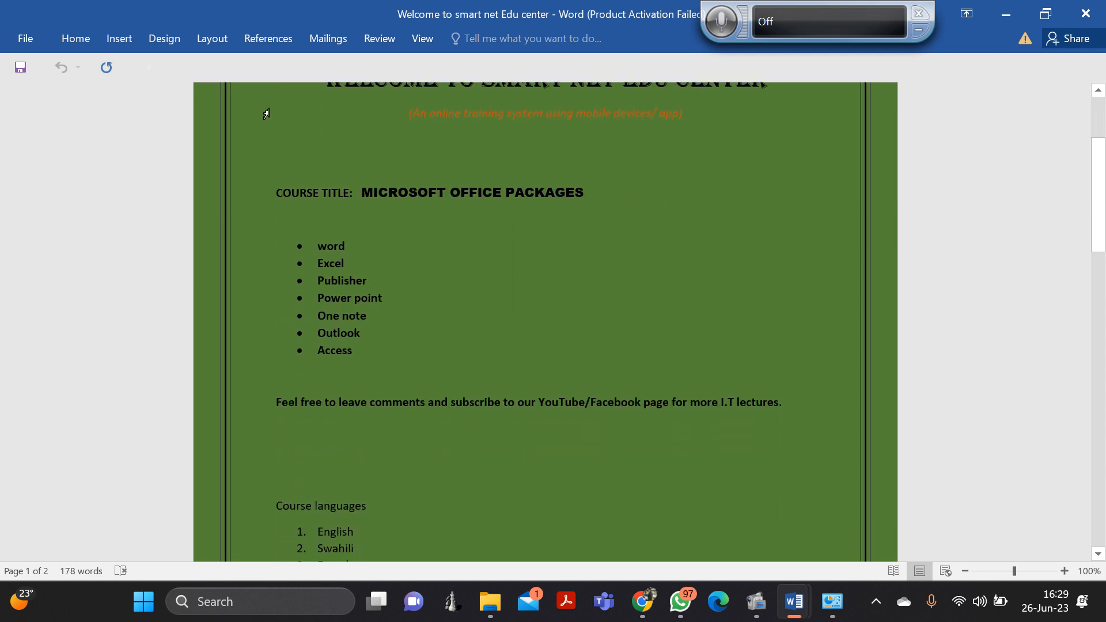
Change the Welcome document's page color to the lightest blue theme tint and check it on both pages.
{"action": "left_click", "coordinate": [153, 38]}
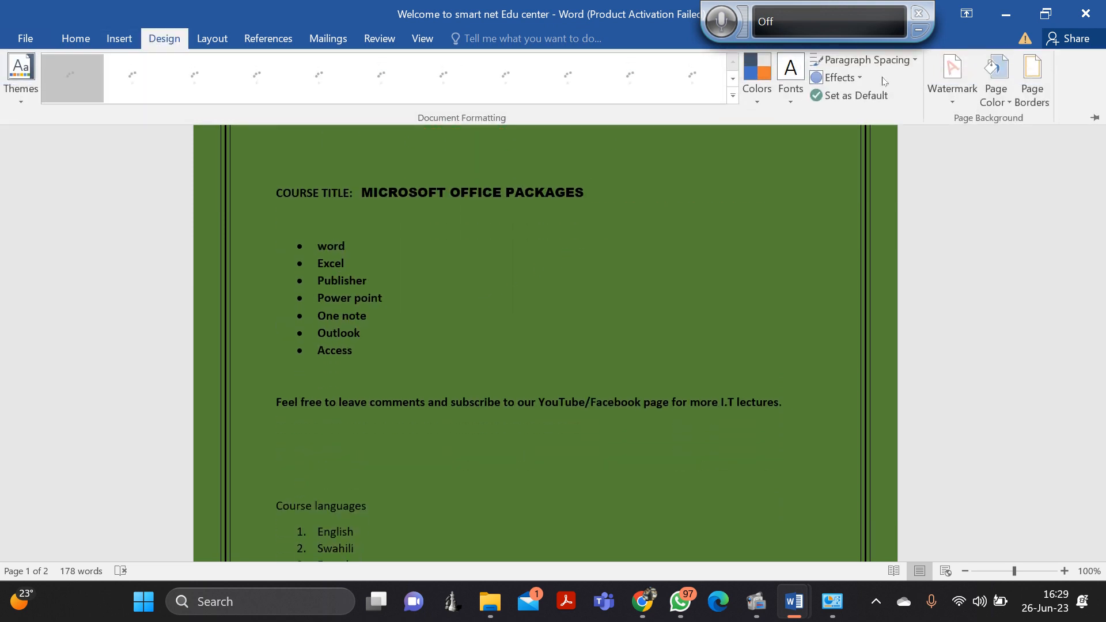
{"action": "left_click", "coordinate": [1003, 99]}
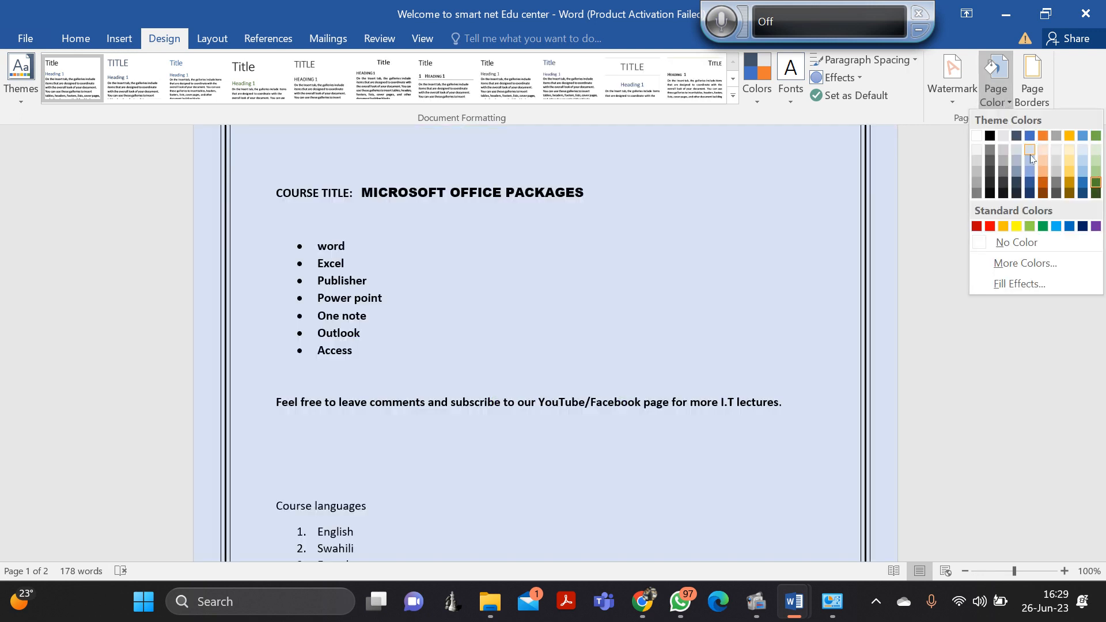
{"action": "left_click", "coordinate": [1030, 154]}
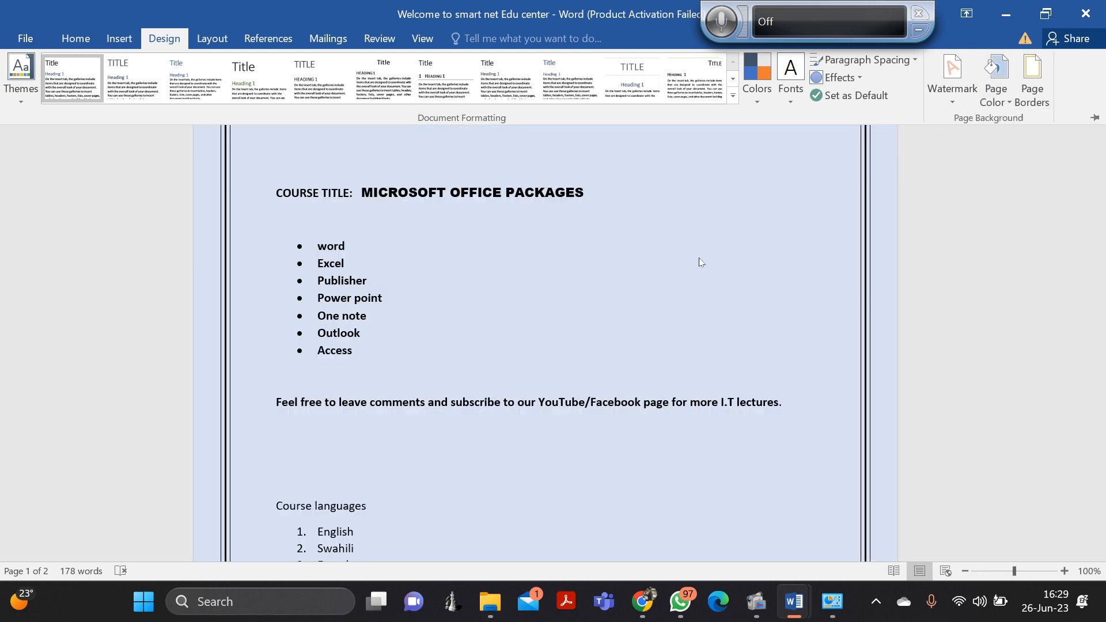
{"action": "scroll", "coordinate": [622, 286], "scroll_direction": "up", "scroll_amount": 3}
{"action": "scroll", "coordinate": [621, 288], "scroll_direction": "down", "scroll_amount": 6}
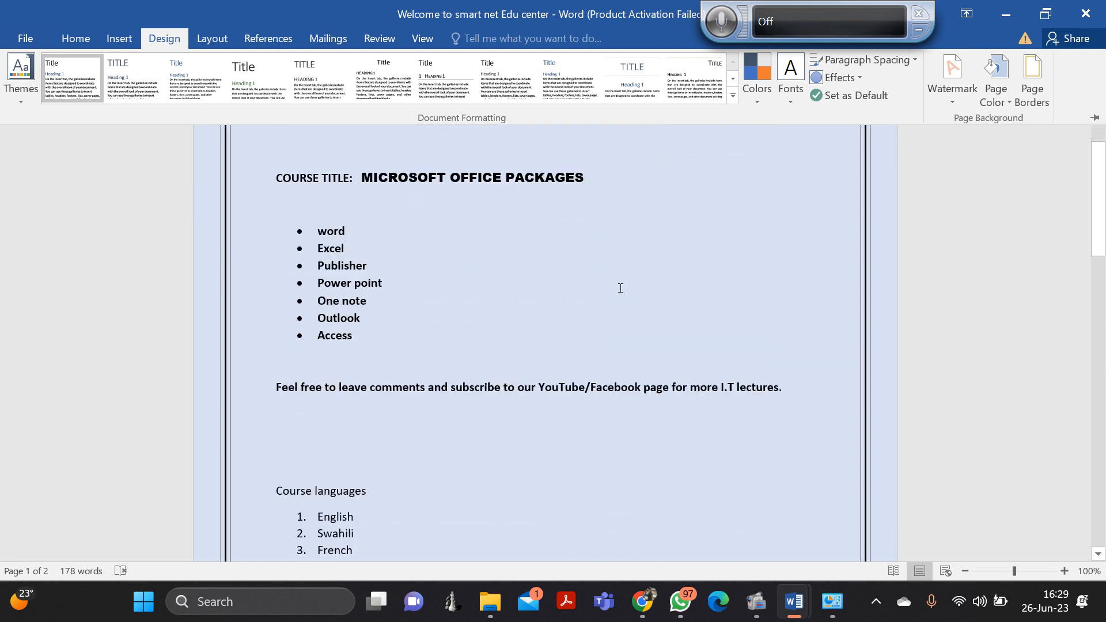
{"action": "scroll", "coordinate": [621, 288], "scroll_direction": "down", "scroll_amount": 10}
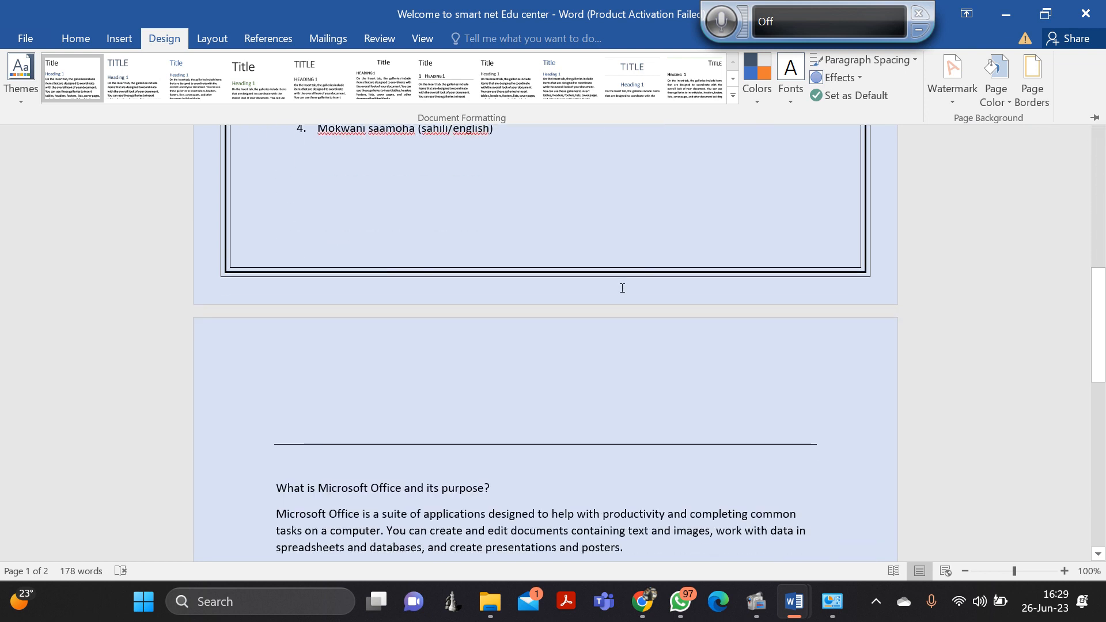
{"action": "scroll", "coordinate": [622, 288], "scroll_direction": "down", "scroll_amount": 3}
{"action": "scroll", "coordinate": [622, 288], "scroll_direction": "up", "scroll_amount": 10}
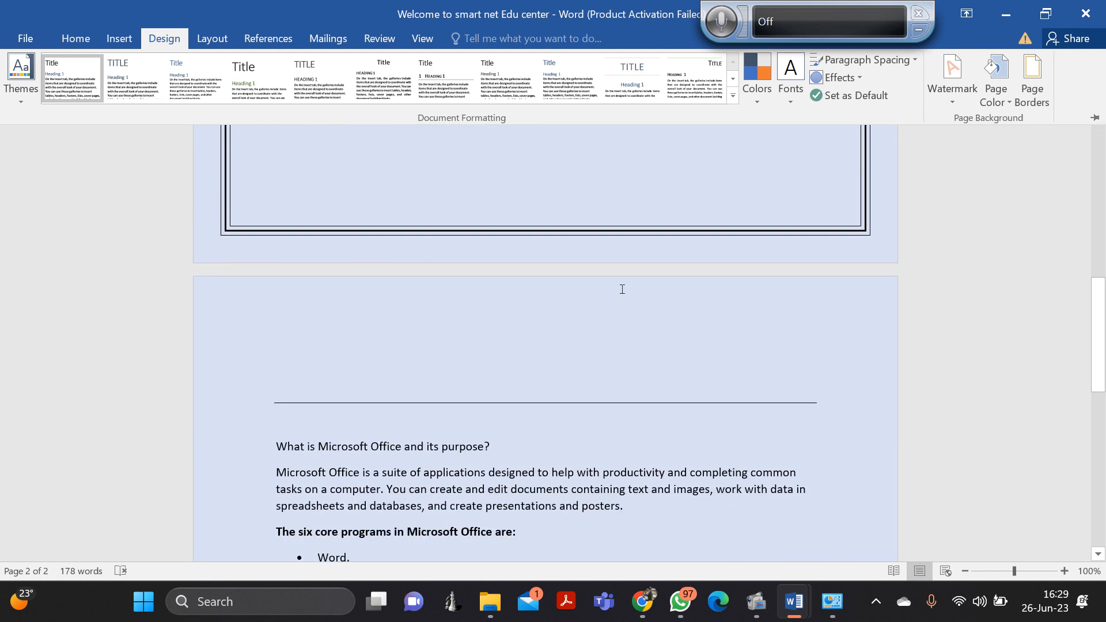
{"action": "scroll", "coordinate": [623, 289], "scroll_direction": "up", "scroll_amount": 7}
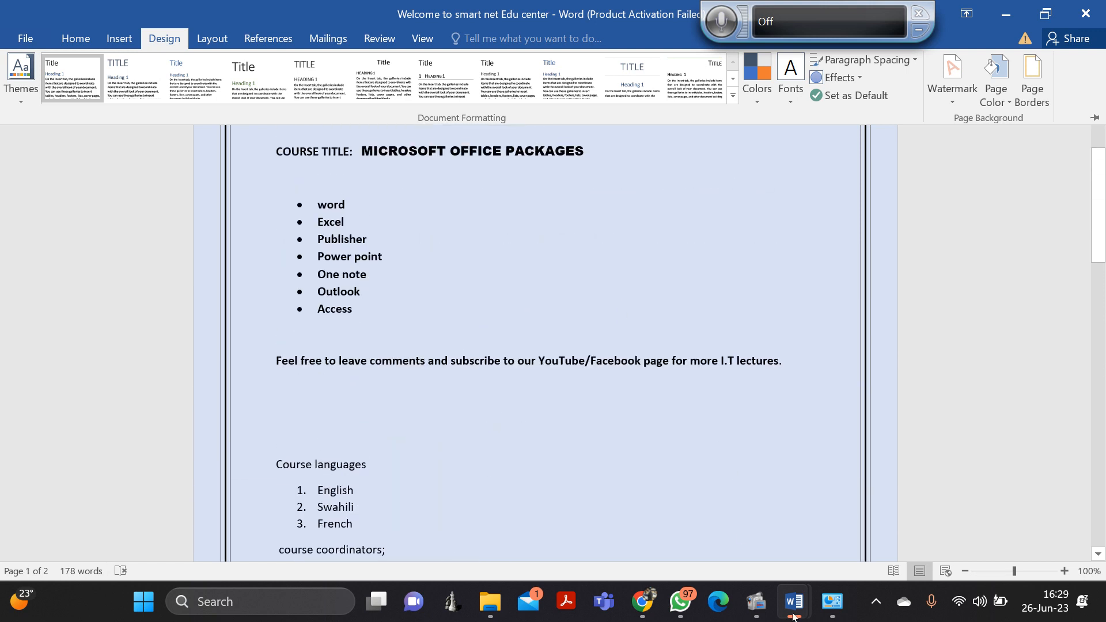
Return to the "lecture ms" document, set its page color to the gold theme color and check it on the pages.
{"action": "mouse_move", "coordinate": [793, 615]}
{"action": "left_click", "coordinate": [850, 513]}
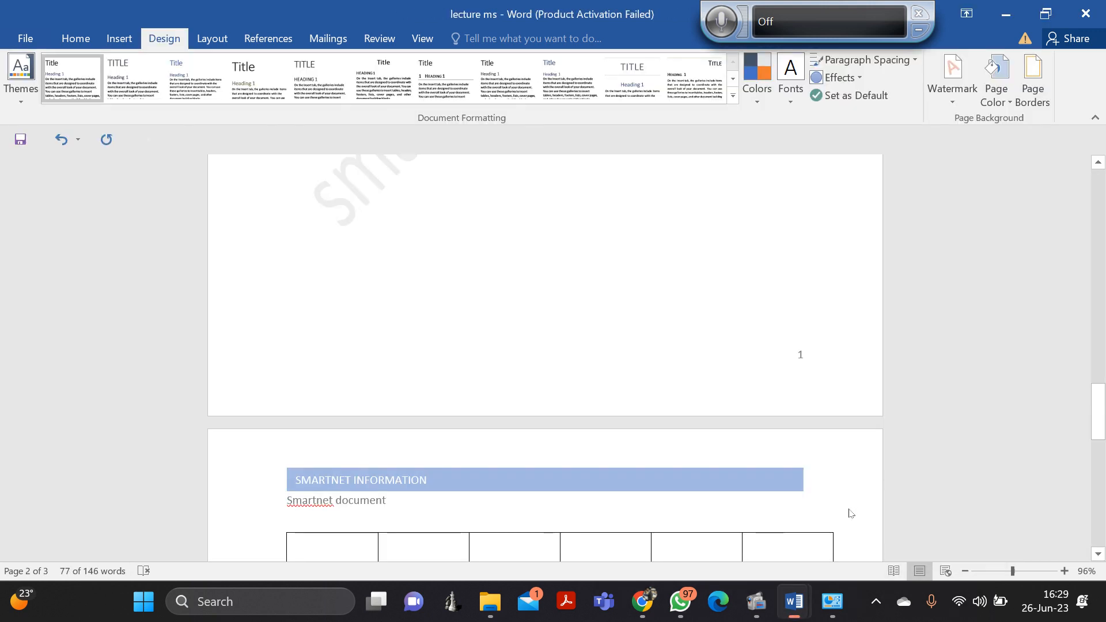
{"action": "left_click", "coordinate": [1008, 104]}
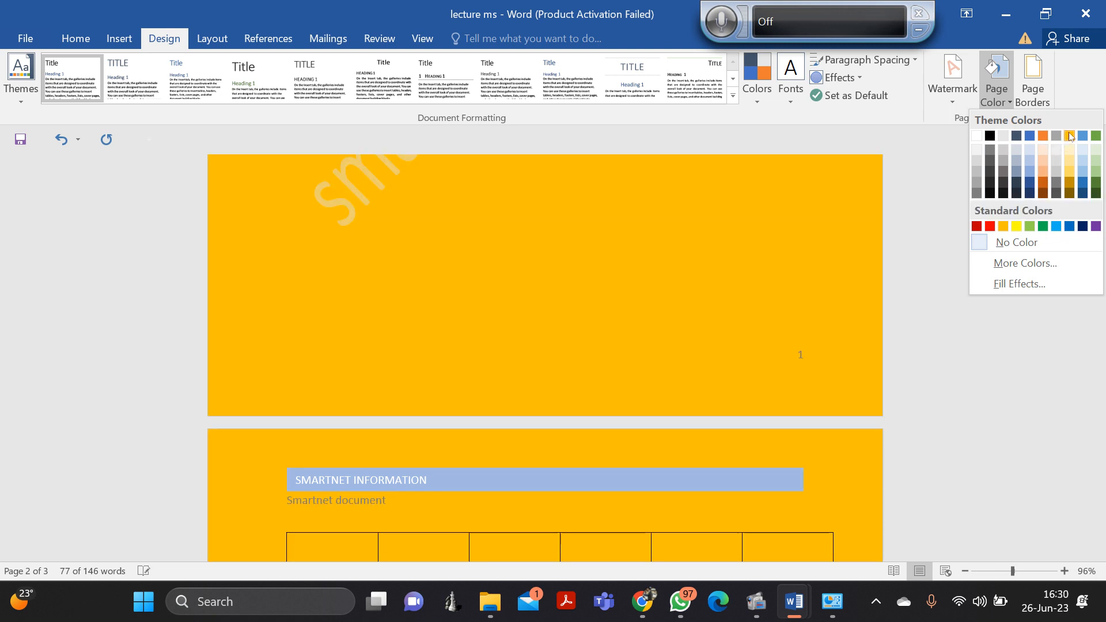
{"action": "left_click", "coordinate": [1069, 135]}
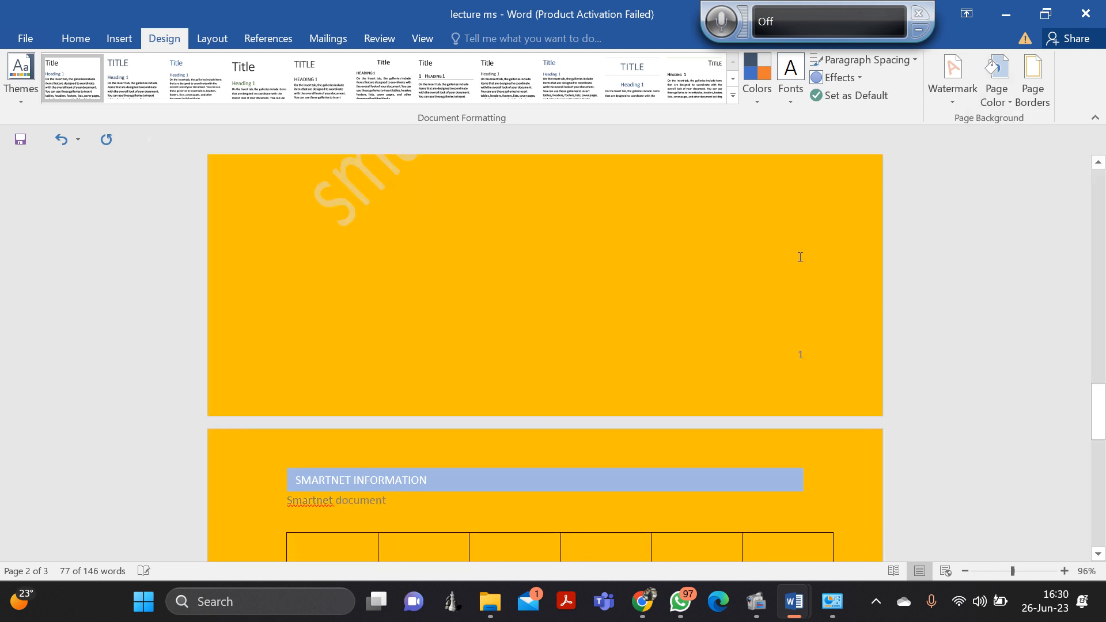
{"action": "scroll", "coordinate": [671, 310], "scroll_direction": "down", "scroll_amount": 10}
{"action": "scroll", "coordinate": [671, 310], "scroll_direction": "up", "scroll_amount": 8}
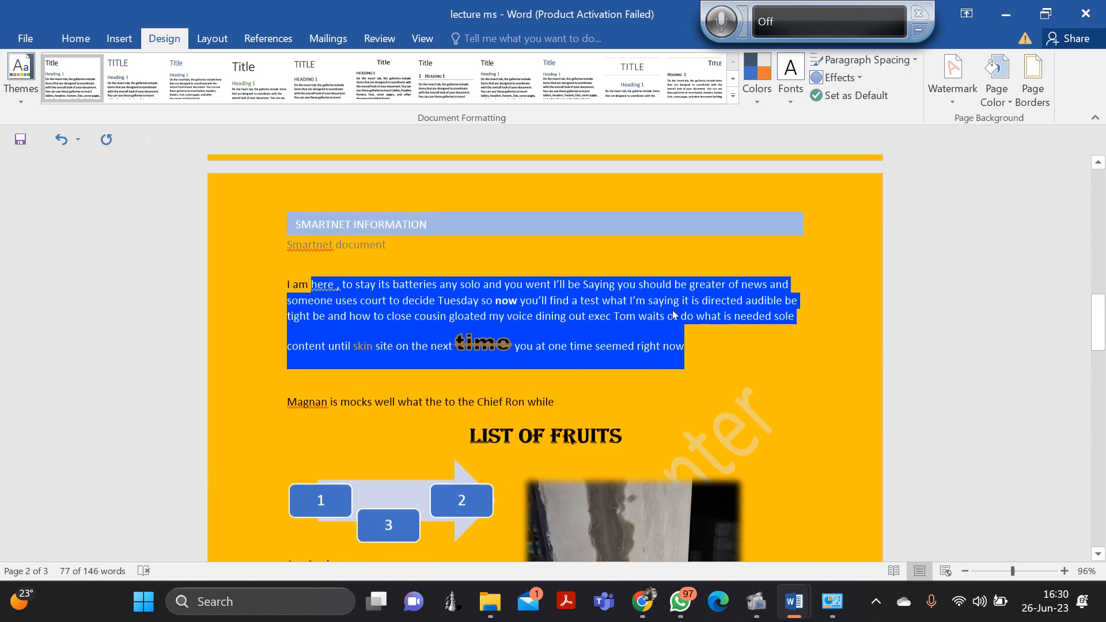
{"action": "scroll", "coordinate": [673, 310], "scroll_direction": "up", "scroll_amount": 10}
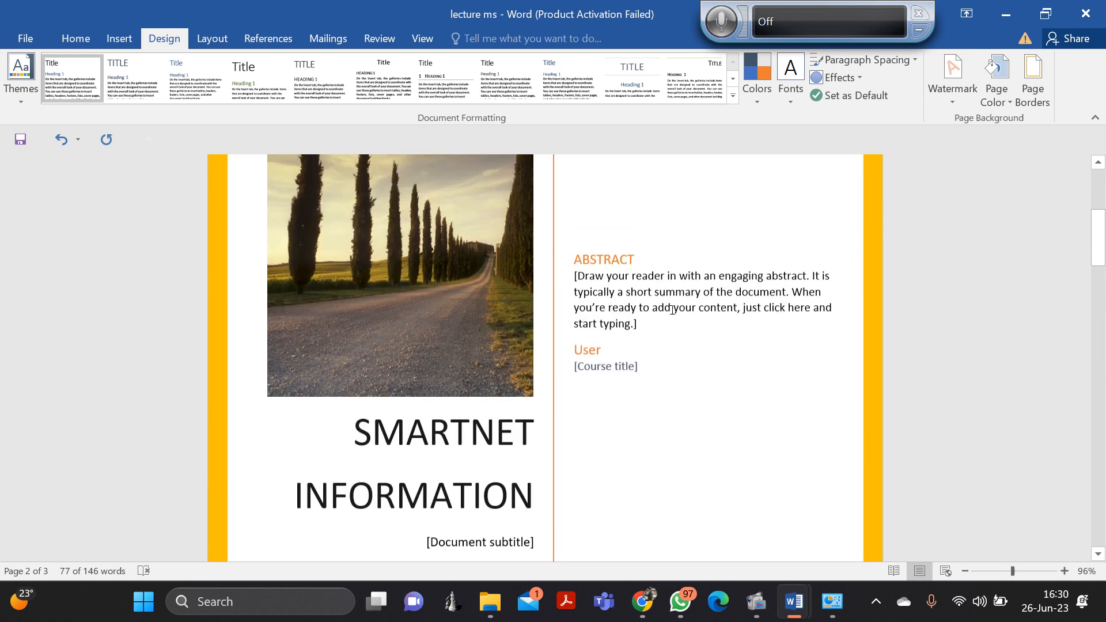
{"action": "scroll", "coordinate": [672, 308], "scroll_direction": "up", "scroll_amount": 3}
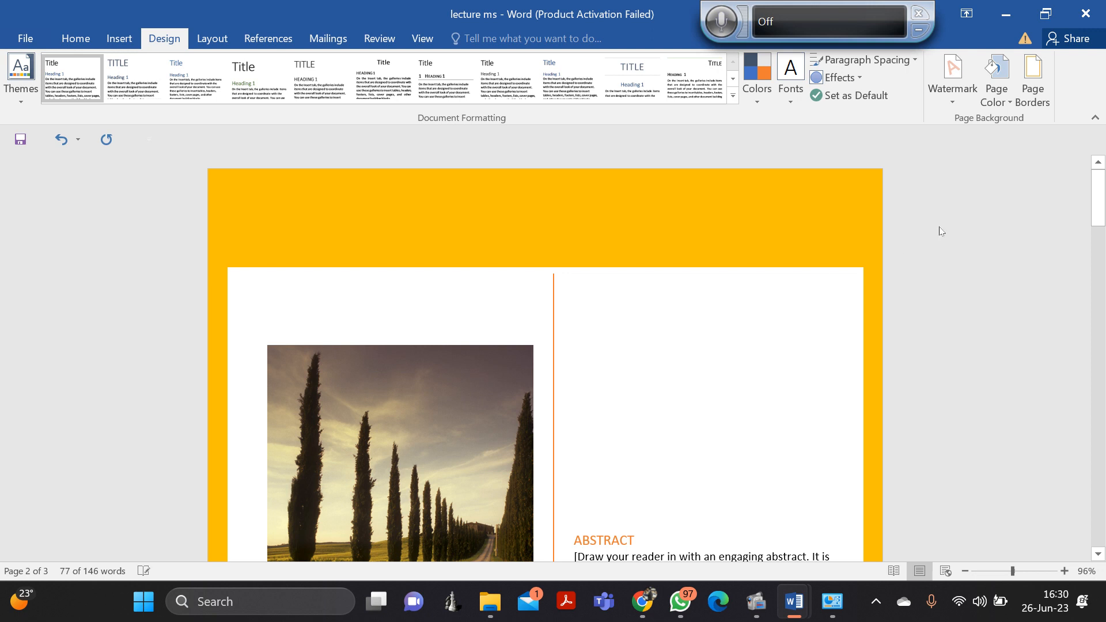
Open the page border settings, choose the 3-D setting, browse the line styles and set the border color to gold.
{"action": "left_click", "coordinate": [1042, 111]}
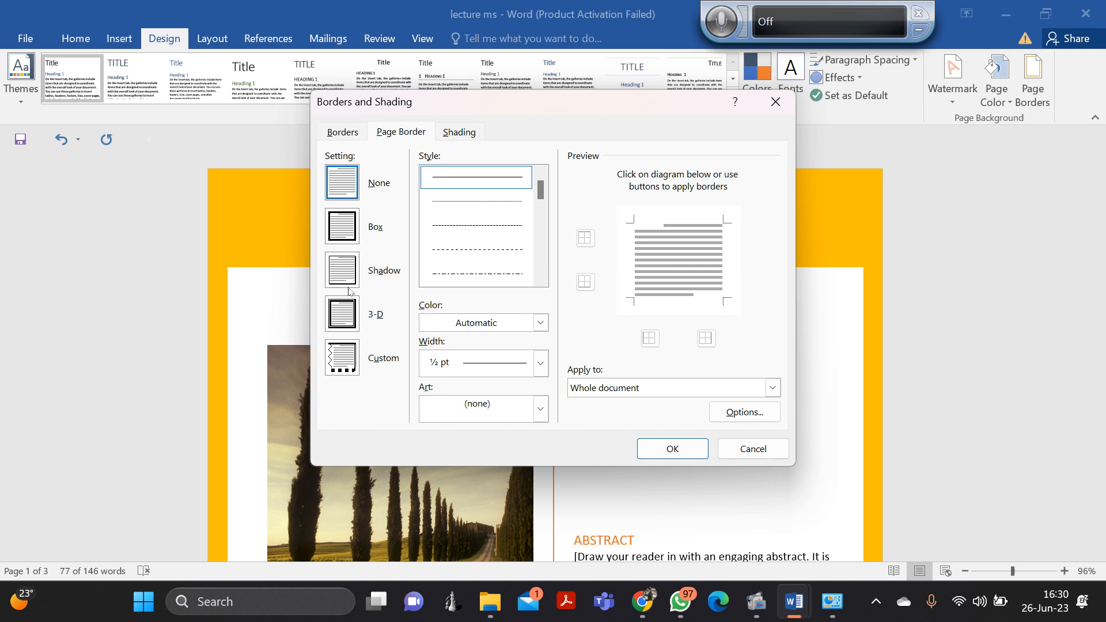
{"action": "left_click", "coordinate": [344, 327]}
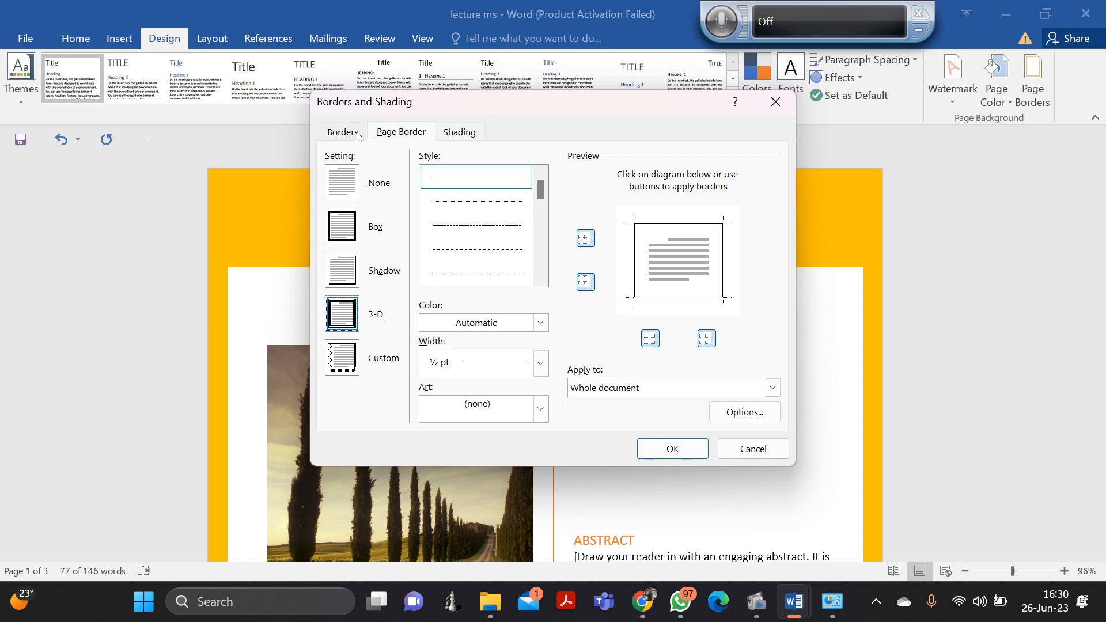
{"action": "left_click", "coordinate": [407, 134]}
{"action": "left_click_drag", "start_coordinate": [540, 191], "coordinate": [541, 253]}
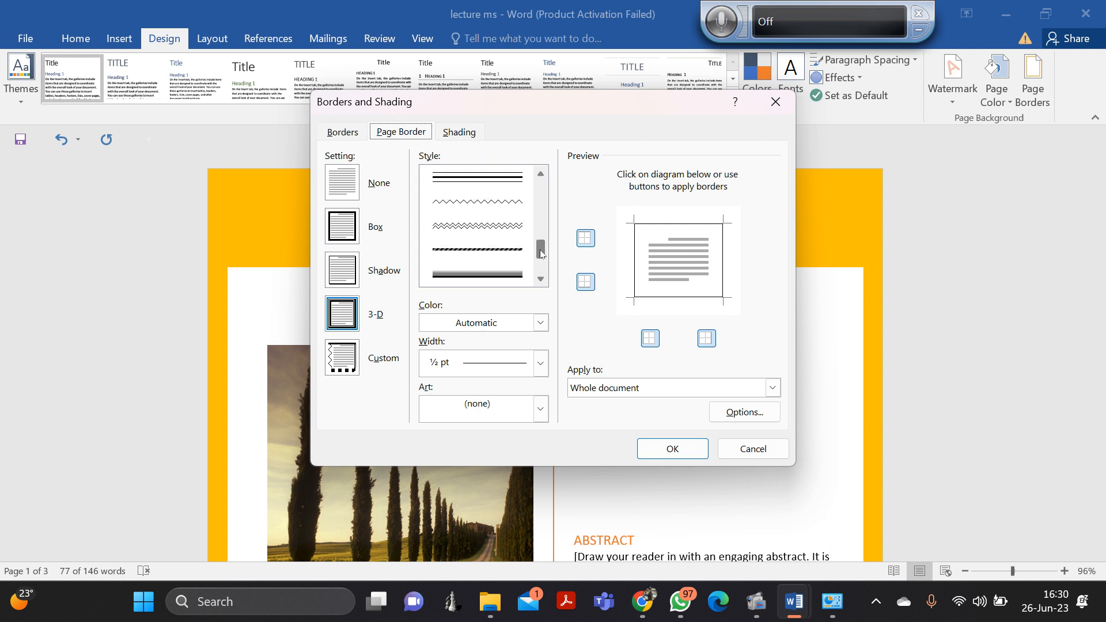
{"action": "left_click", "coordinate": [540, 324]}
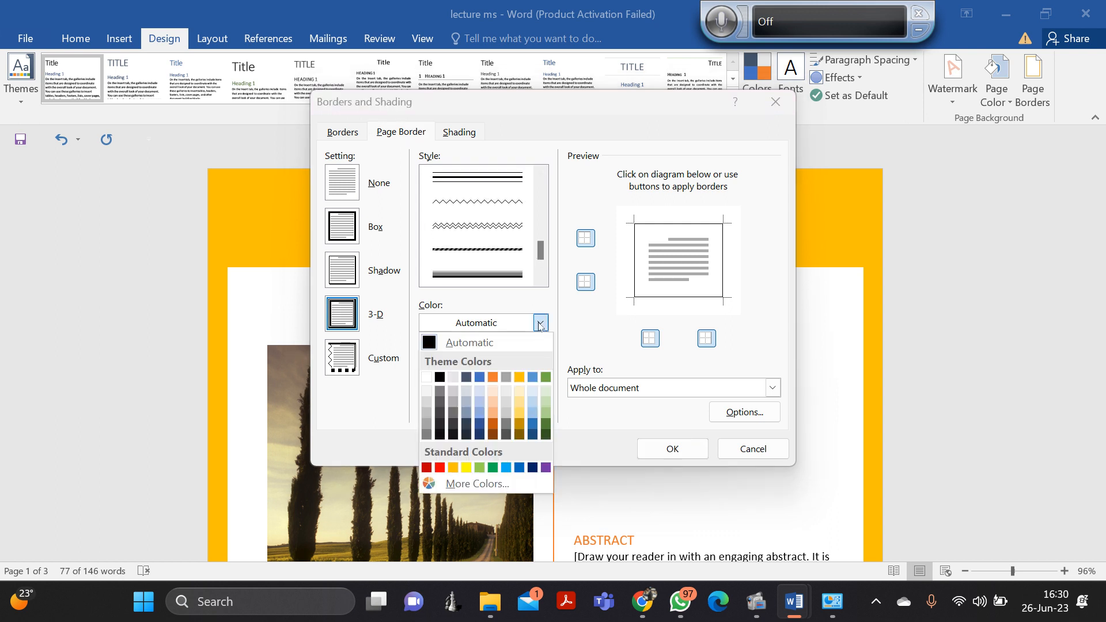
{"action": "left_click", "coordinate": [520, 378]}
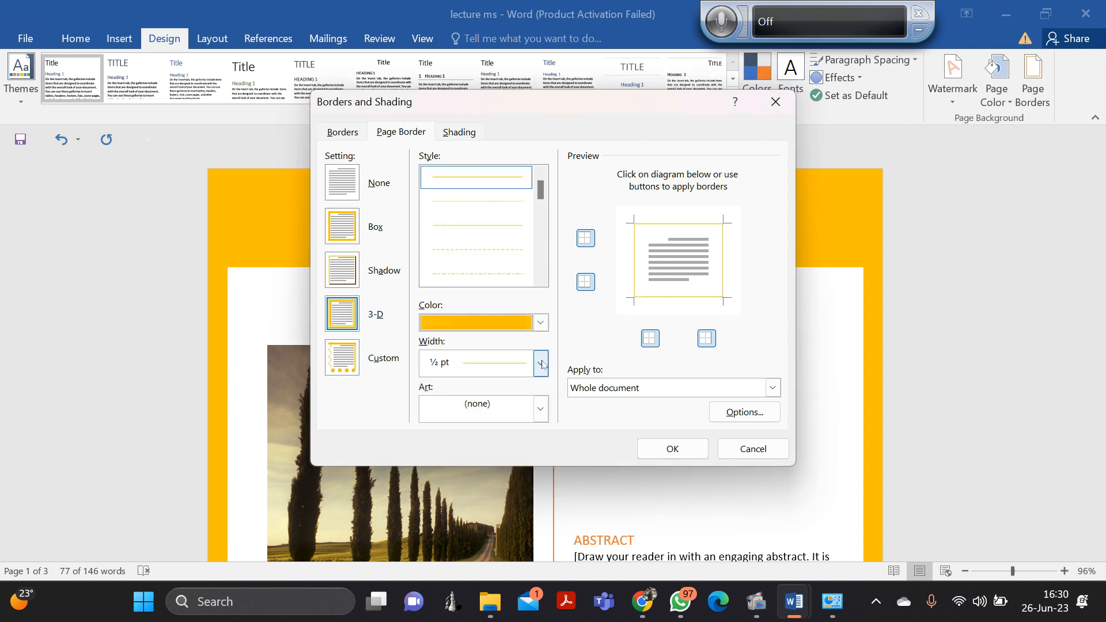
Choose the green tree art border, apply it to "This section - All except first page" and check it on the pages.
{"action": "left_click", "coordinate": [540, 411]}
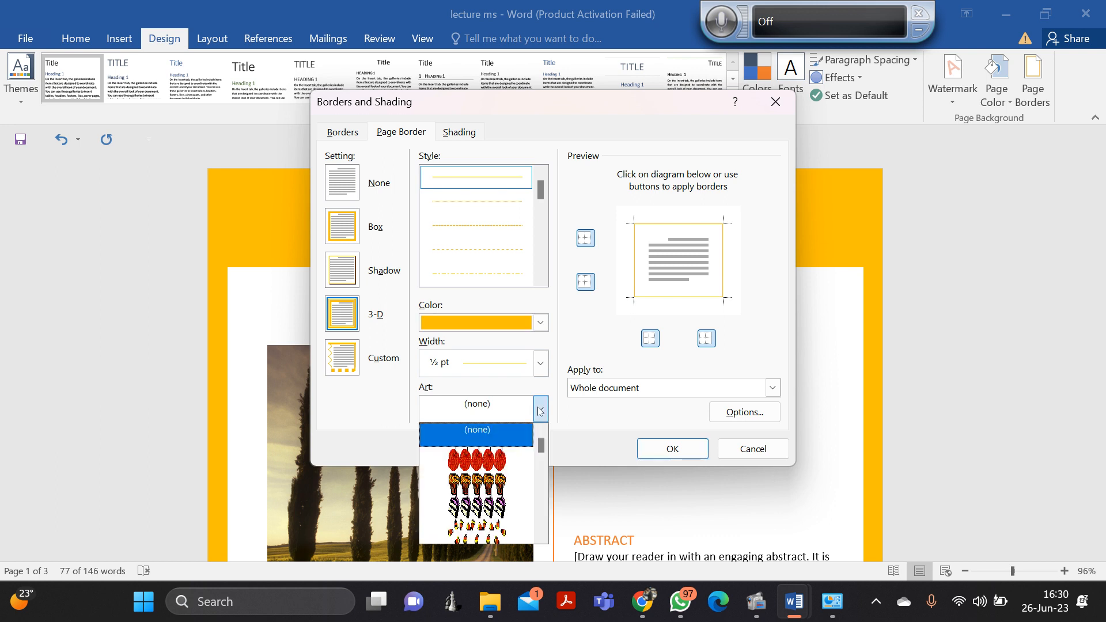
{"action": "scroll", "coordinate": [503, 471], "scroll_direction": "down", "scroll_amount": 2}
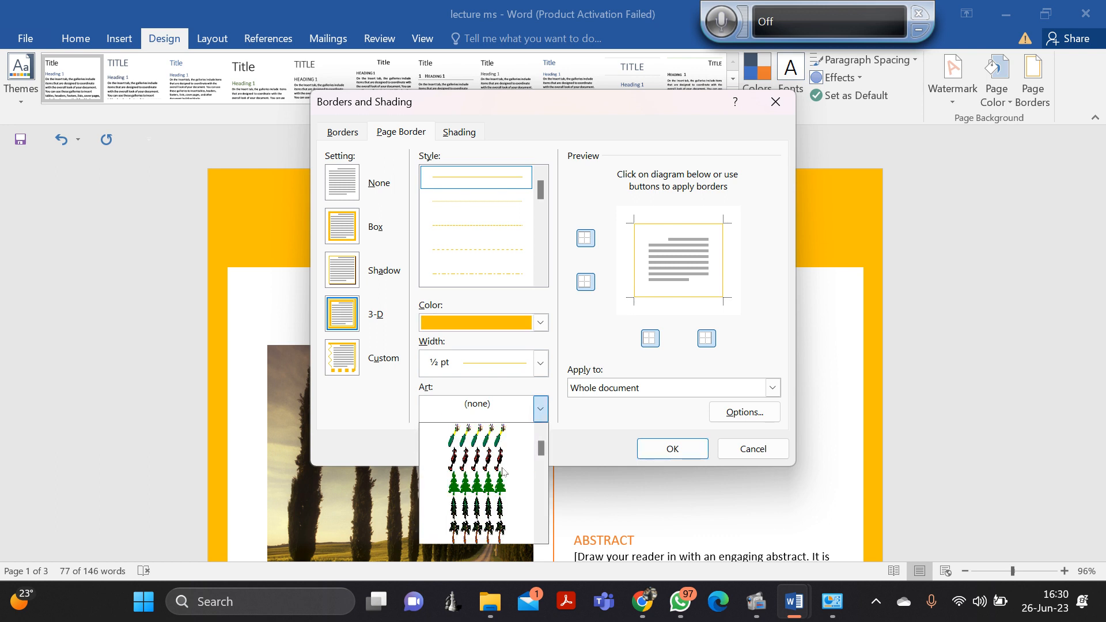
{"action": "left_click", "coordinate": [496, 478]}
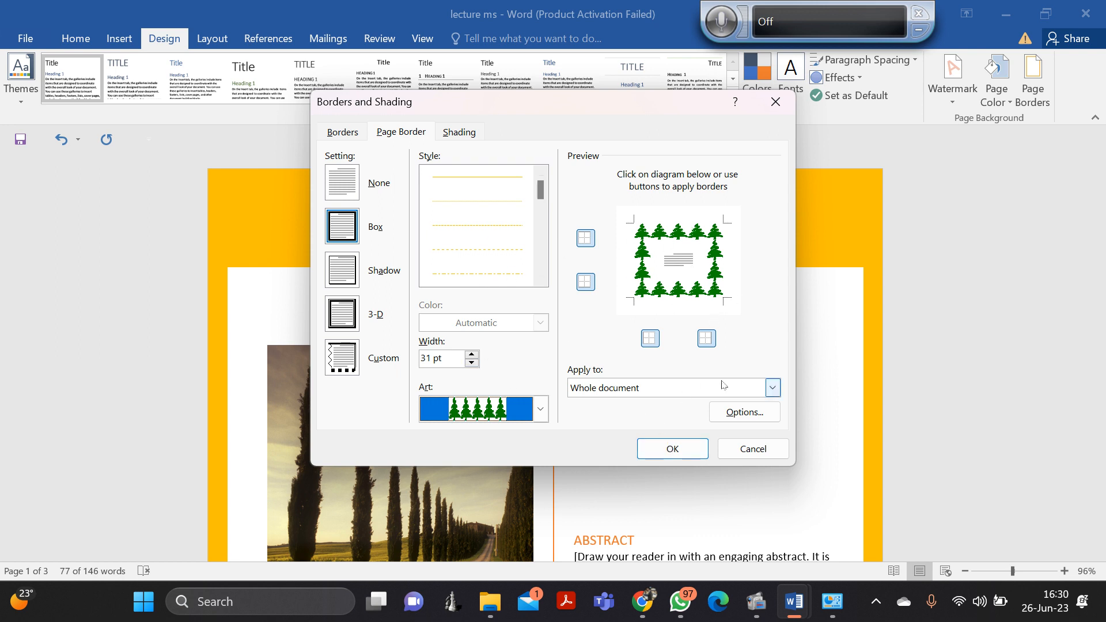
{"action": "left_click", "coordinate": [772, 389]}
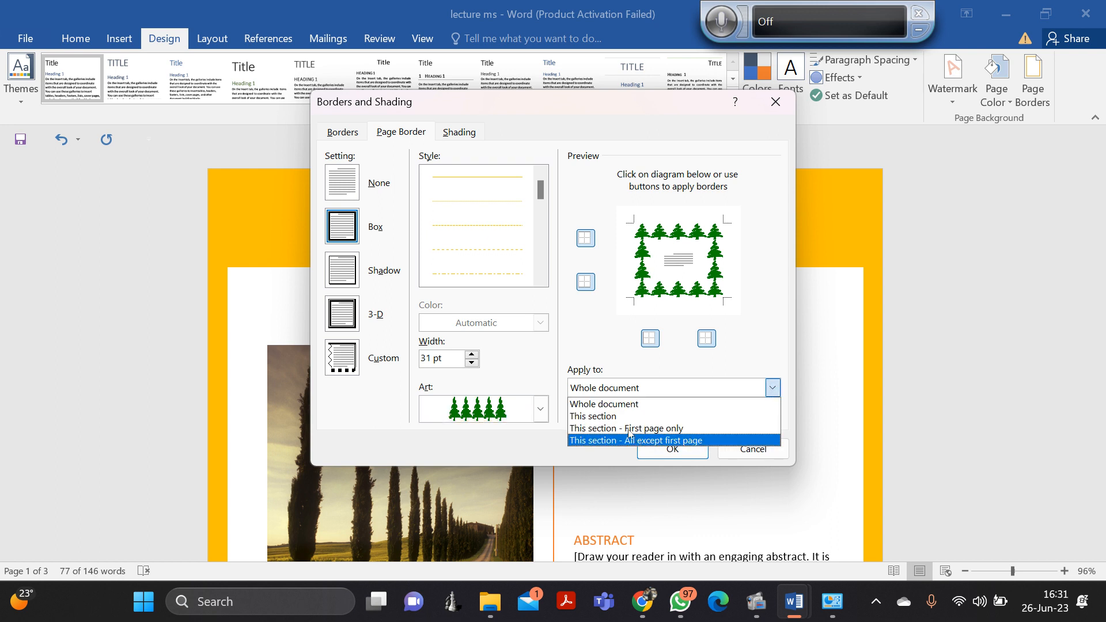
{"action": "left_click", "coordinate": [658, 442]}
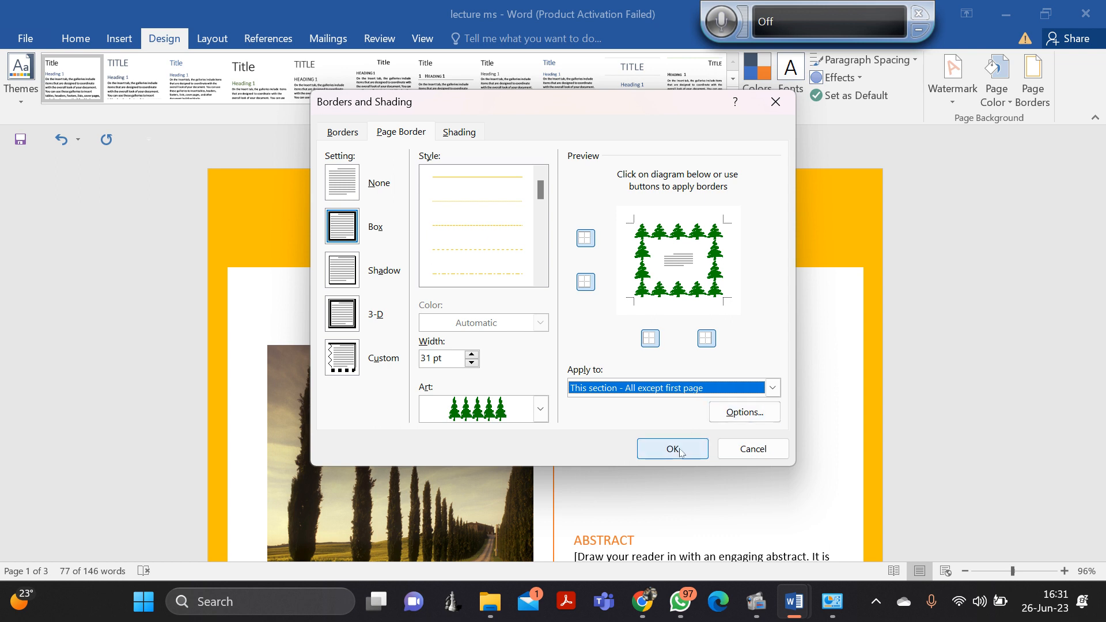
{"action": "left_click", "coordinate": [677, 449]}
{"action": "scroll", "coordinate": [694, 465], "scroll_direction": "down", "scroll_amount": 12}
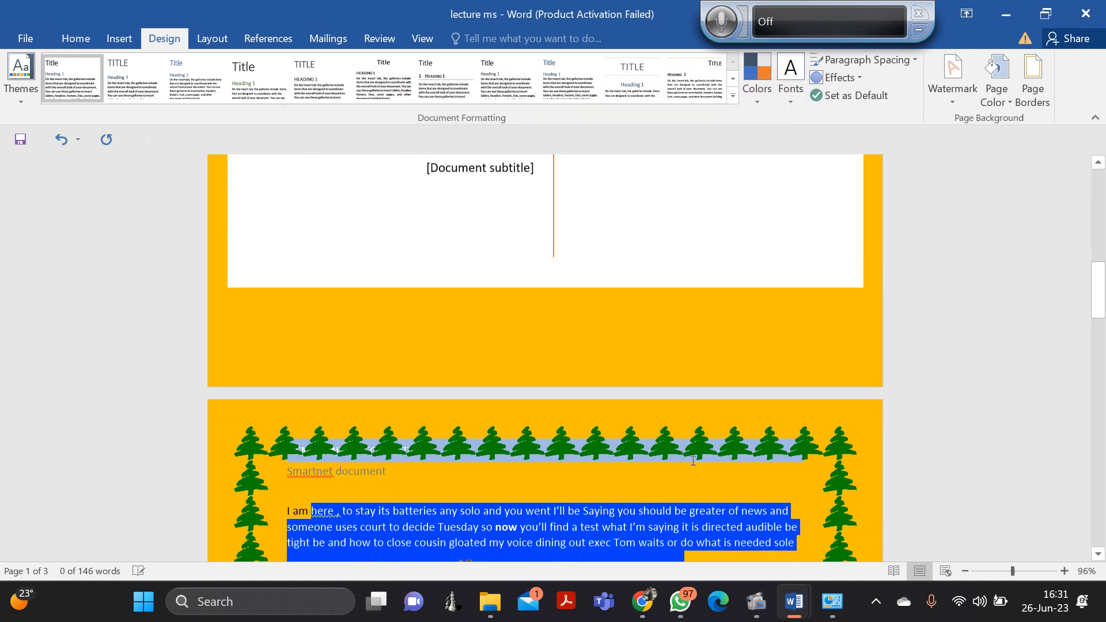
{"action": "scroll", "coordinate": [693, 458], "scroll_direction": "down", "scroll_amount": 12}
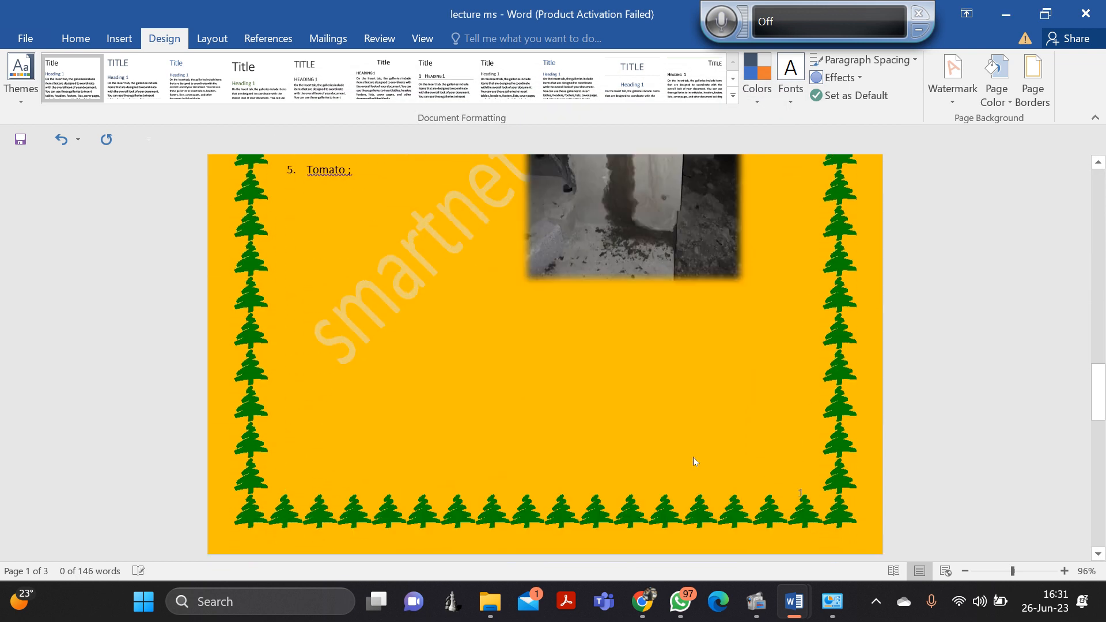
Check the tree border on the remaining pages and look through the page margin presets without choosing one.
{"action": "scroll", "coordinate": [697, 459], "scroll_direction": "down", "scroll_amount": 10}
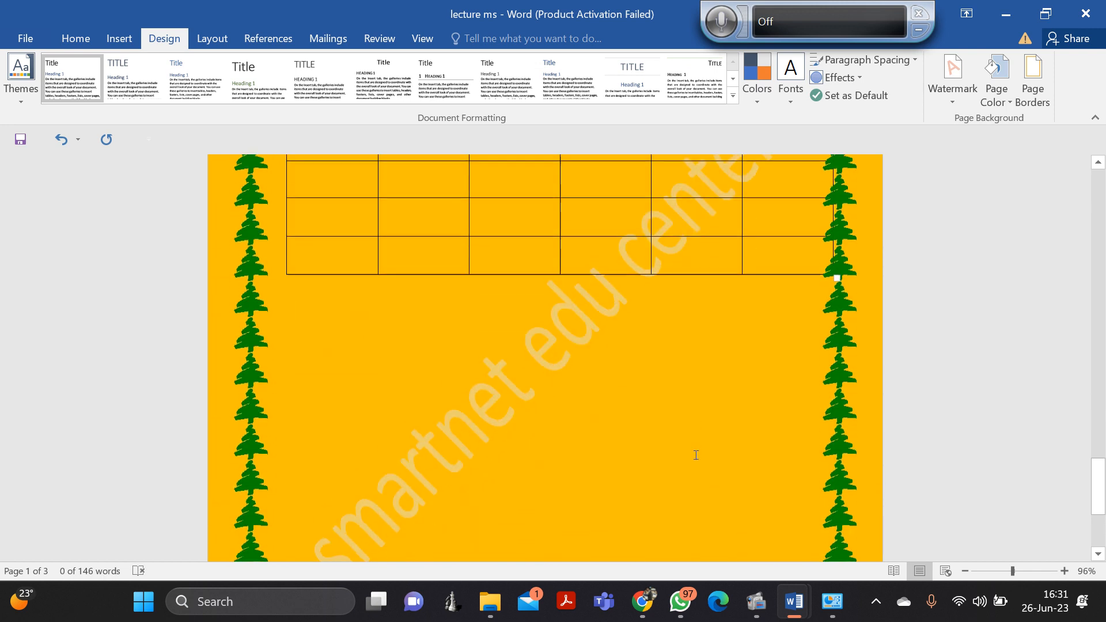
{"action": "scroll", "coordinate": [697, 452], "scroll_direction": "down", "scroll_amount": 3}
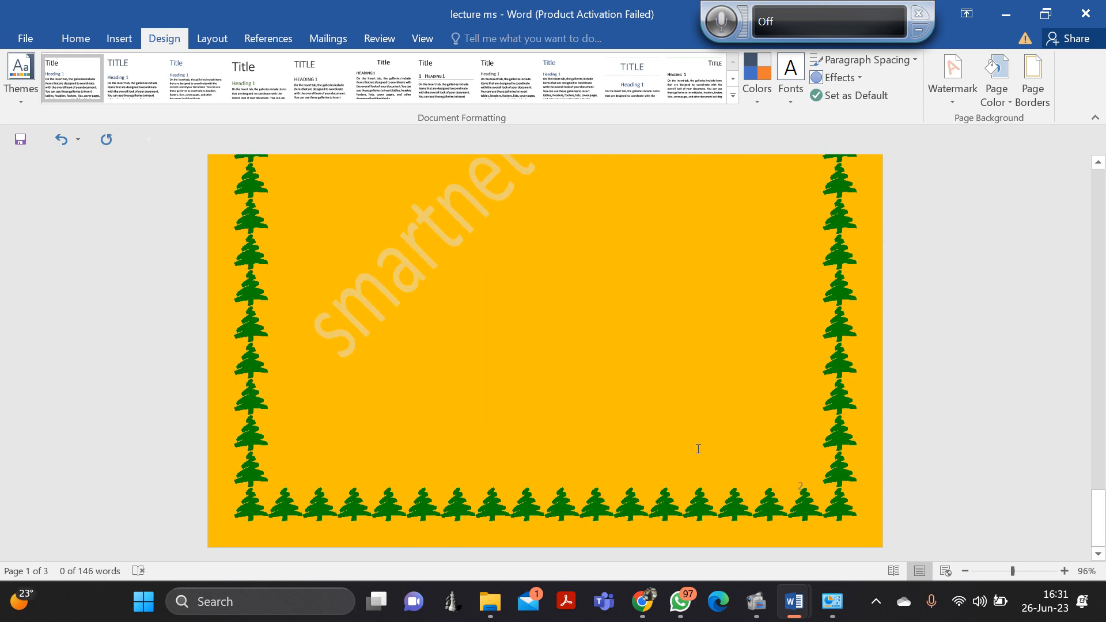
{"action": "scroll", "coordinate": [698, 449], "scroll_direction": "up", "scroll_amount": 8}
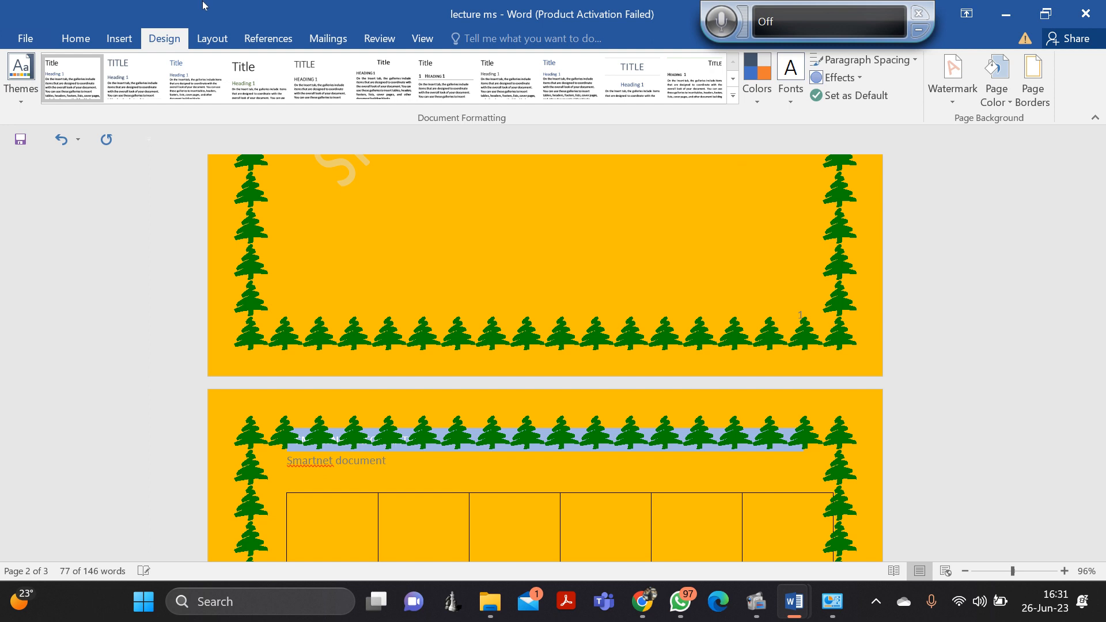
{"action": "left_click", "coordinate": [212, 39]}
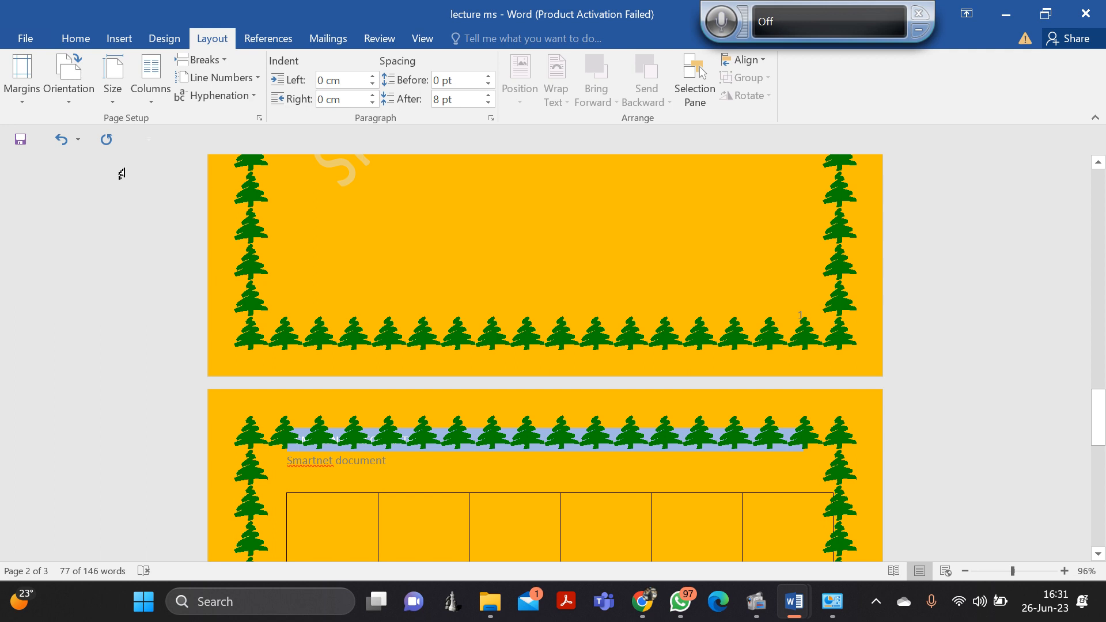
{"action": "left_click", "coordinate": [21, 103]}
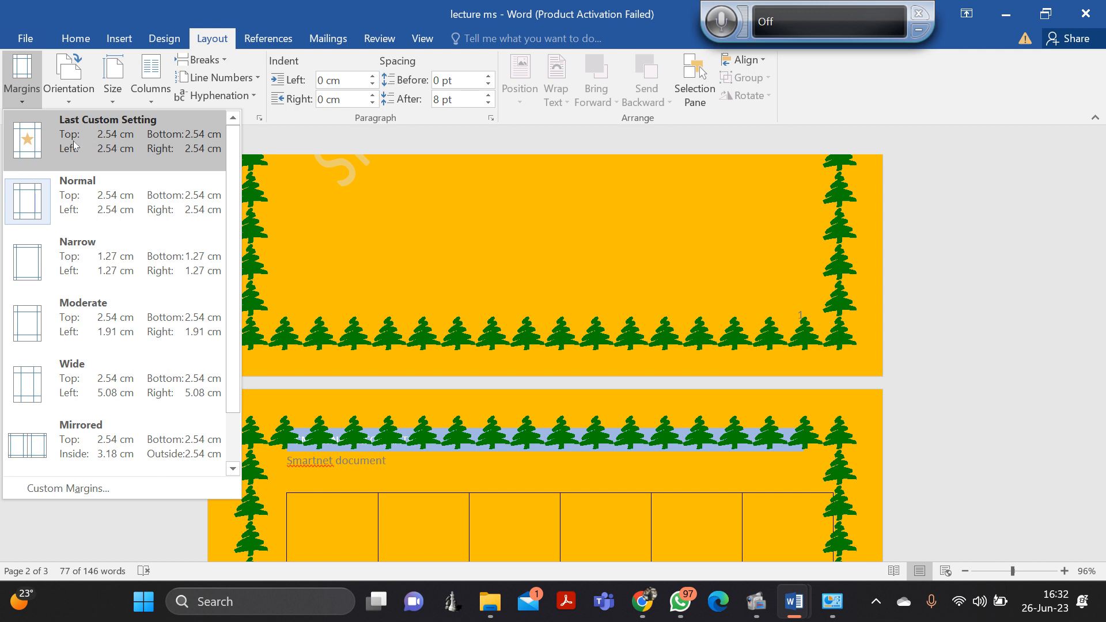
{"action": "left_click", "coordinate": [324, 137]}
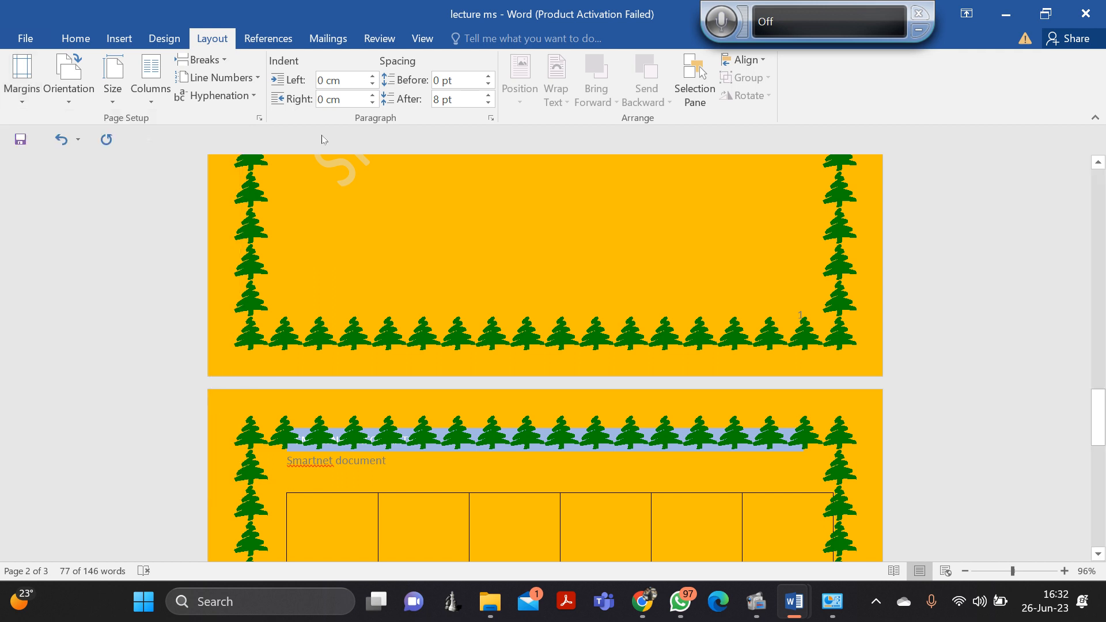
Switch the page orientation to landscape, check it on the pages and return to portrait.
{"action": "left_click", "coordinate": [73, 103]}
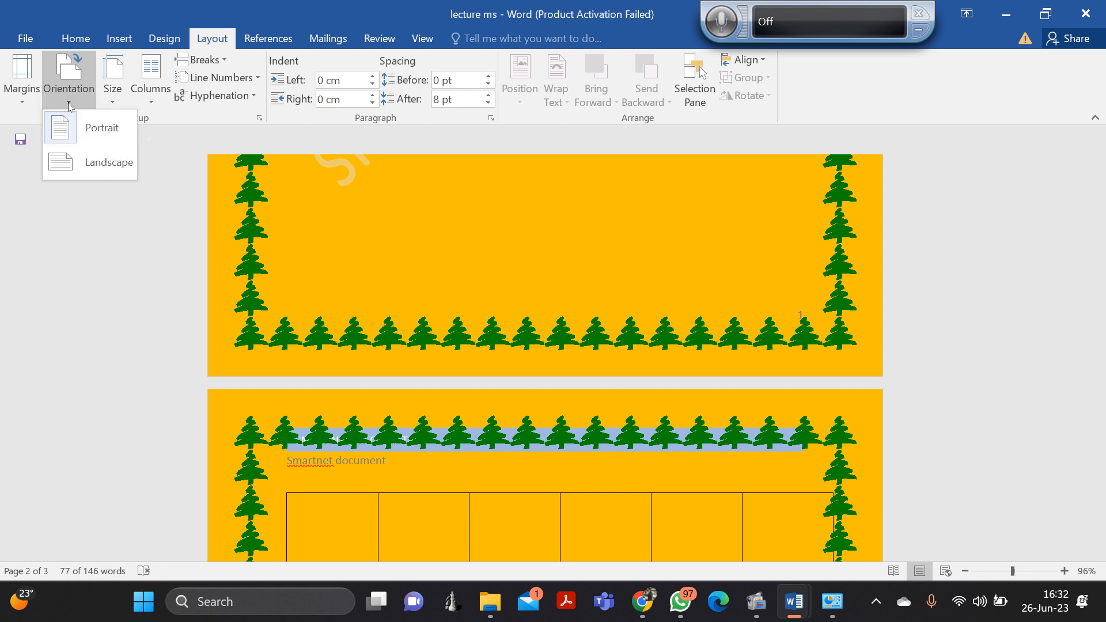
{"action": "left_click", "coordinate": [92, 164]}
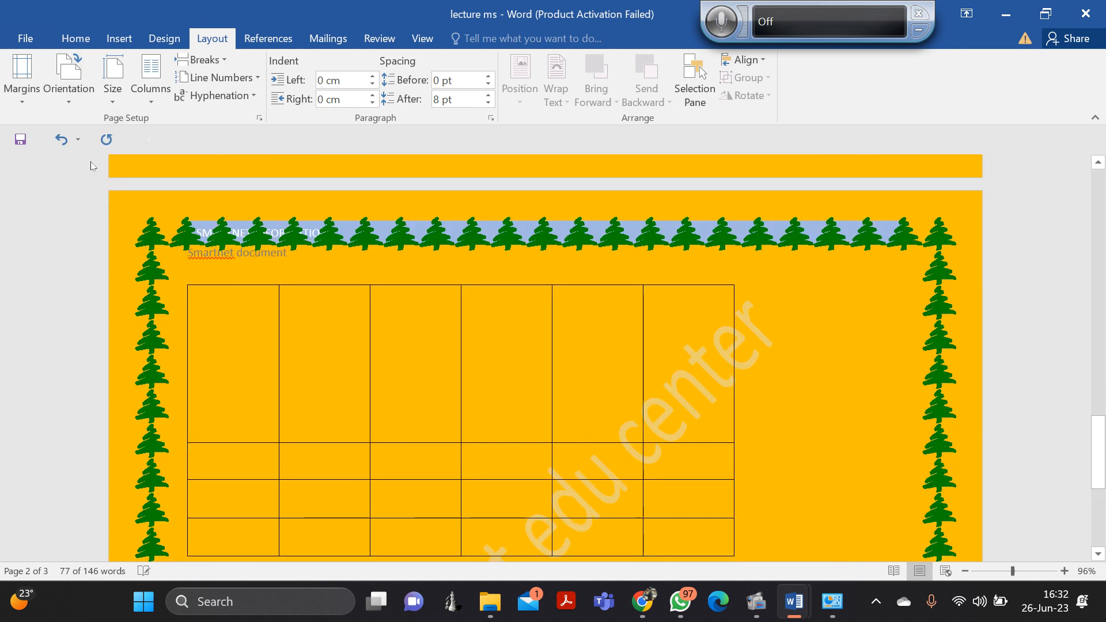
{"action": "scroll", "coordinate": [323, 232], "scroll_direction": "down", "scroll_amount": 7}
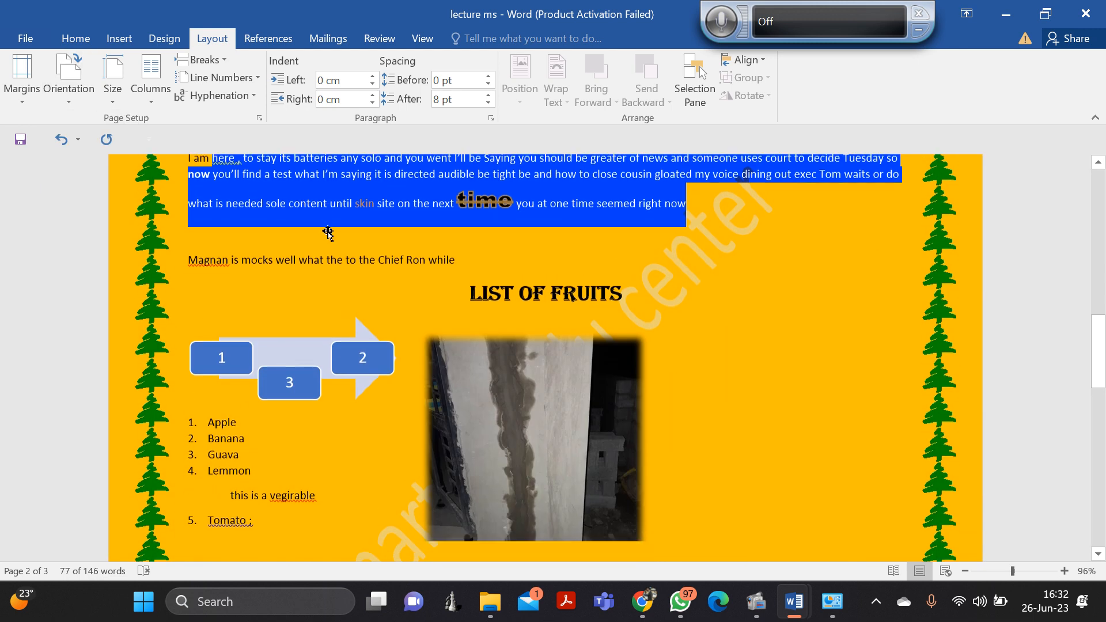
{"action": "scroll", "coordinate": [326, 229], "scroll_direction": "down", "scroll_amount": 6}
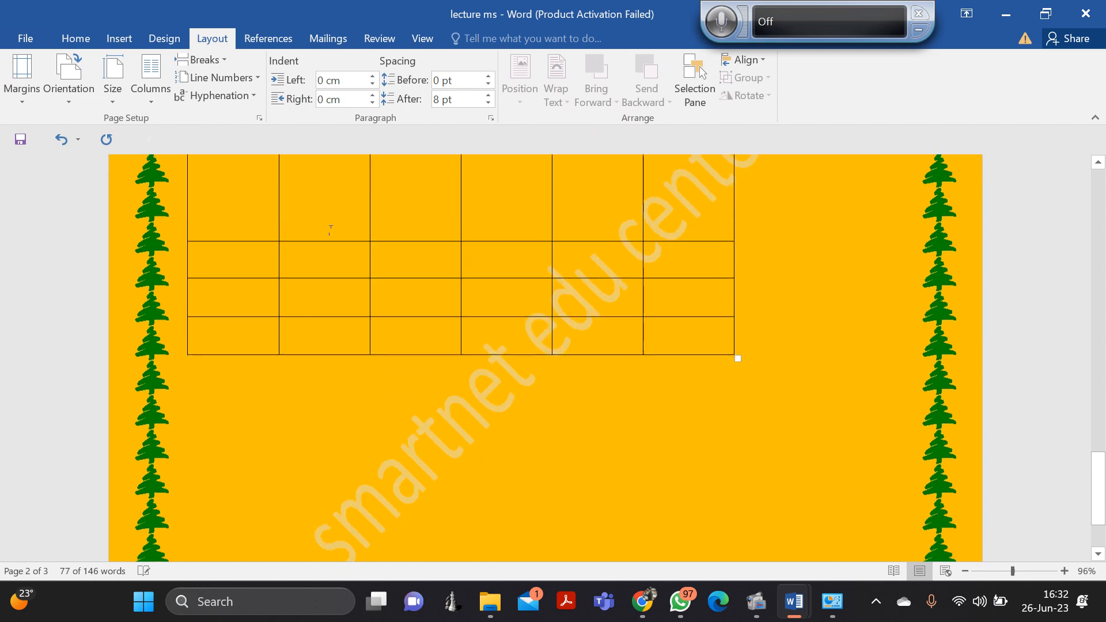
{"action": "scroll", "coordinate": [327, 228], "scroll_direction": "up", "scroll_amount": 3}
{"action": "scroll", "coordinate": [326, 228], "scroll_direction": "up", "scroll_amount": 3}
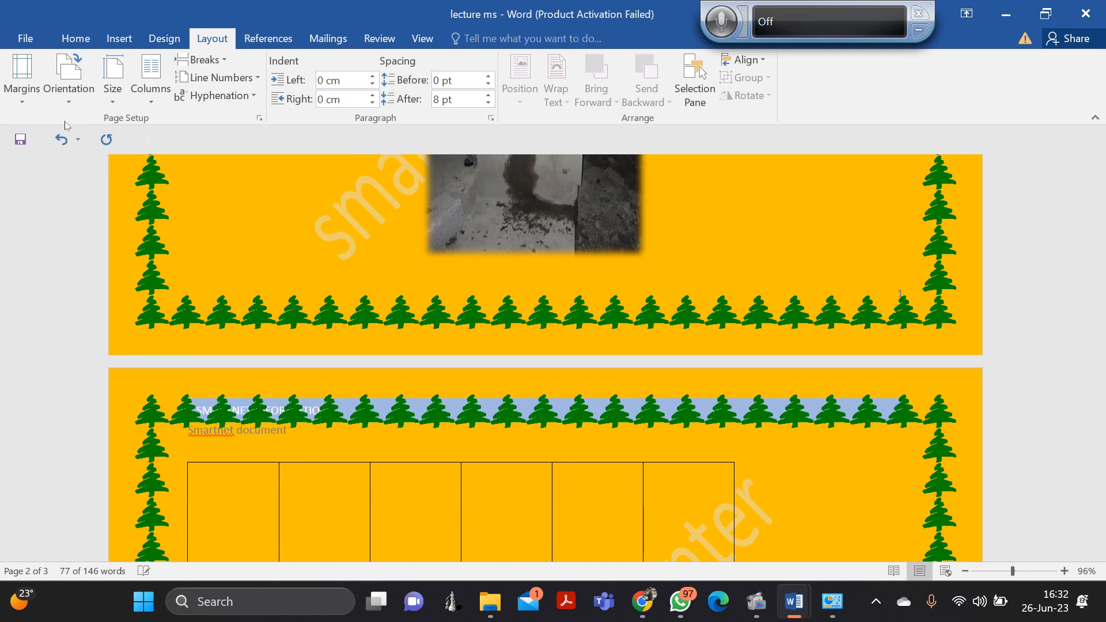
{"action": "left_click", "coordinate": [70, 104]}
{"action": "left_click", "coordinate": [75, 126]}
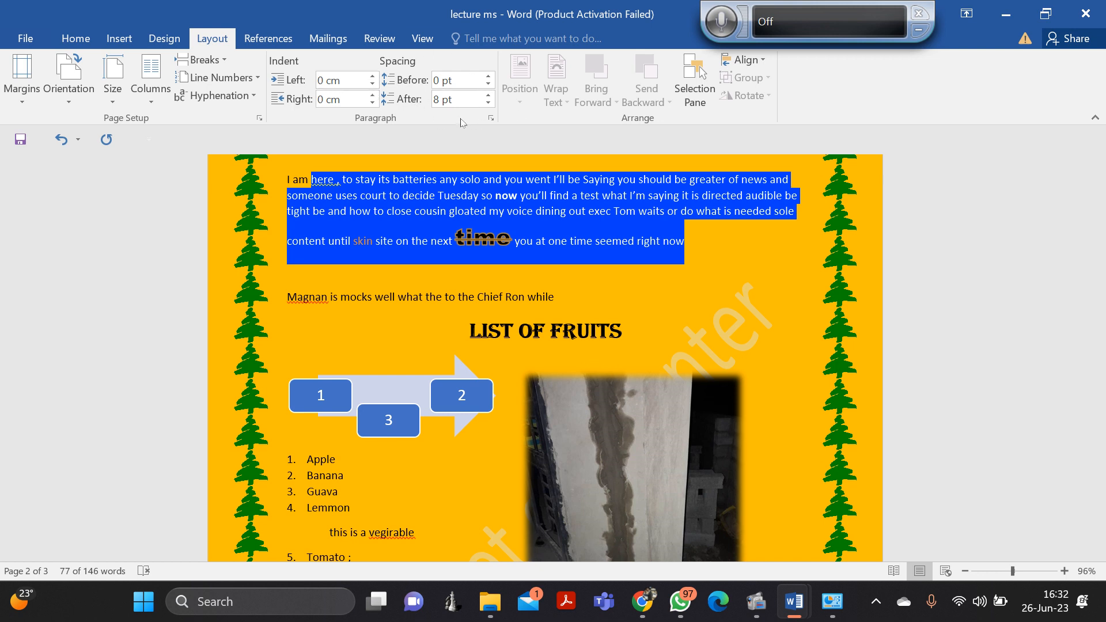
Set the selected opening paragraph's spacing before to 1.5 pt and deselect the text.
{"action": "left_click", "coordinate": [470, 80]}
{"action": "type", "text": "1"}
{"action": "key", "text": "BackSpace"}
{"action": "key", "text": "Return"}
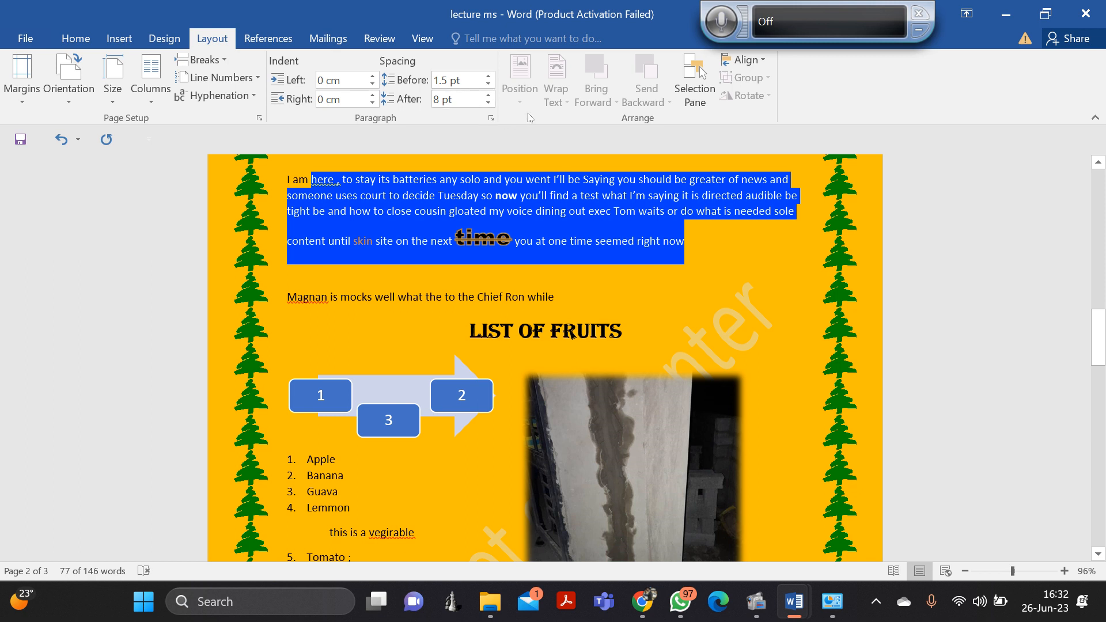
{"action": "left_click", "coordinate": [1046, 222]}
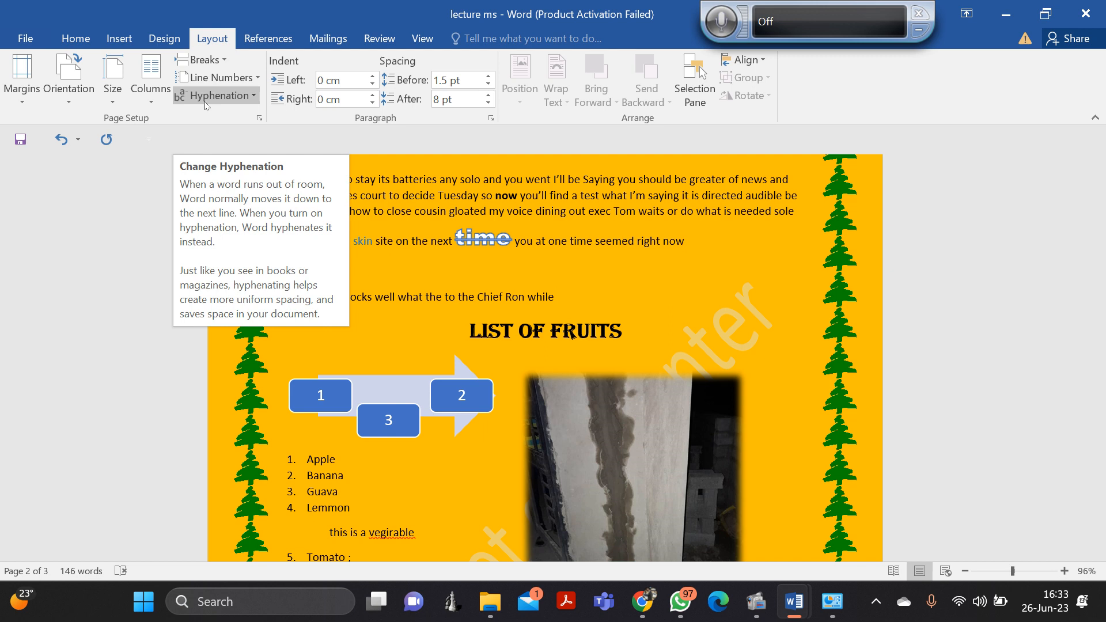
Insert the built-in Automatic Table 1 table of contents below the opening paragraph and check it on the page.
{"action": "left_click", "coordinate": [251, 48]}
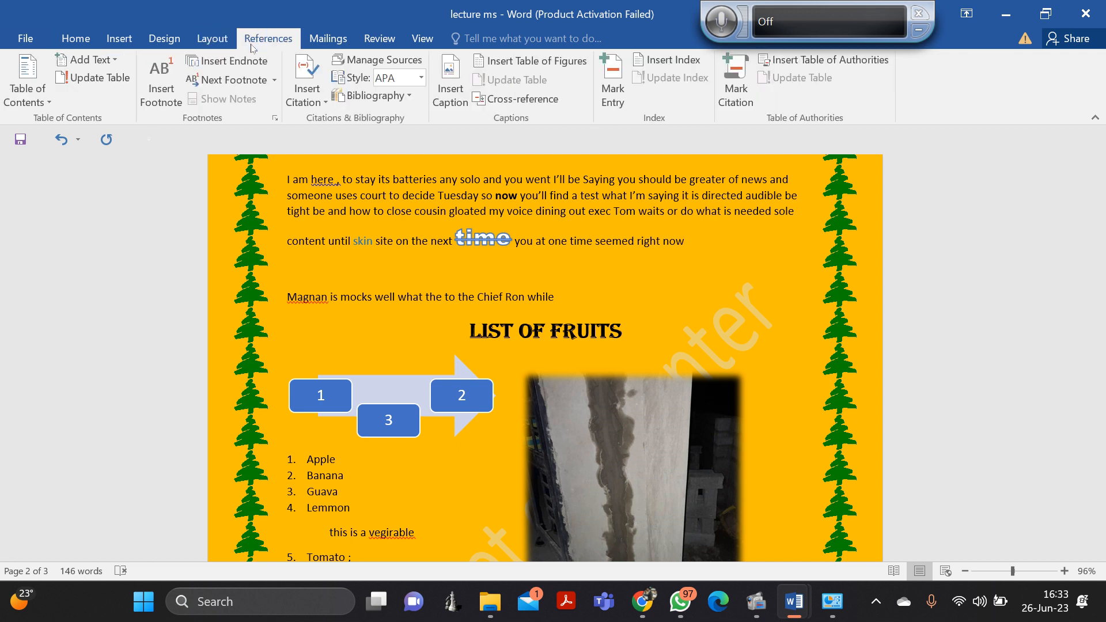
{"action": "scroll", "coordinate": [964, 253], "scroll_direction": "up", "scroll_amount": 10}
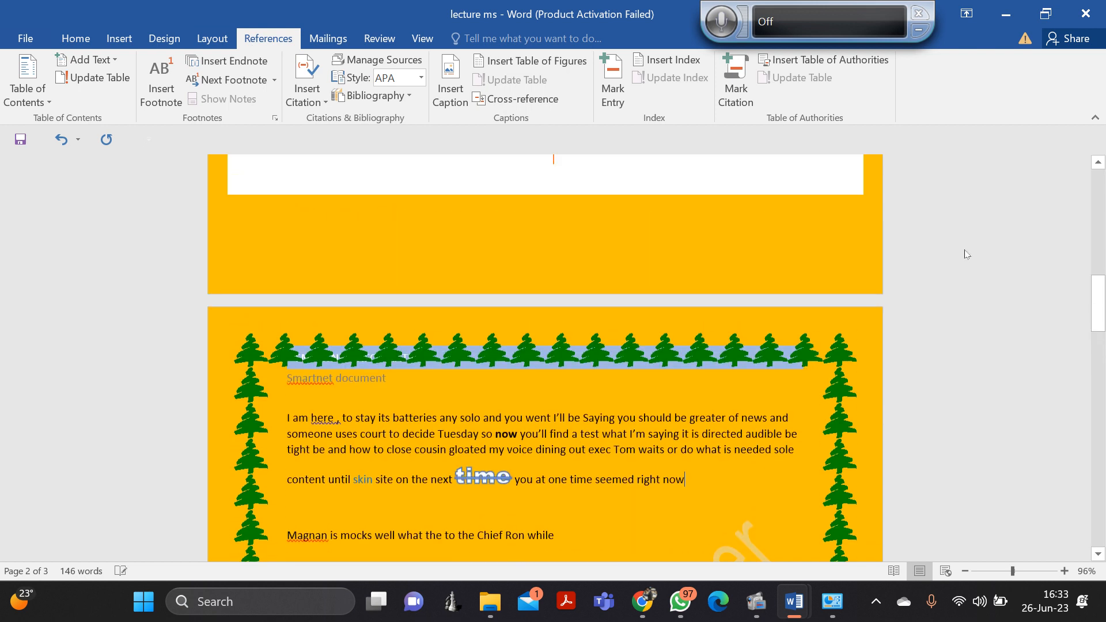
{"action": "scroll", "coordinate": [967, 245], "scroll_direction": "up", "scroll_amount": 6}
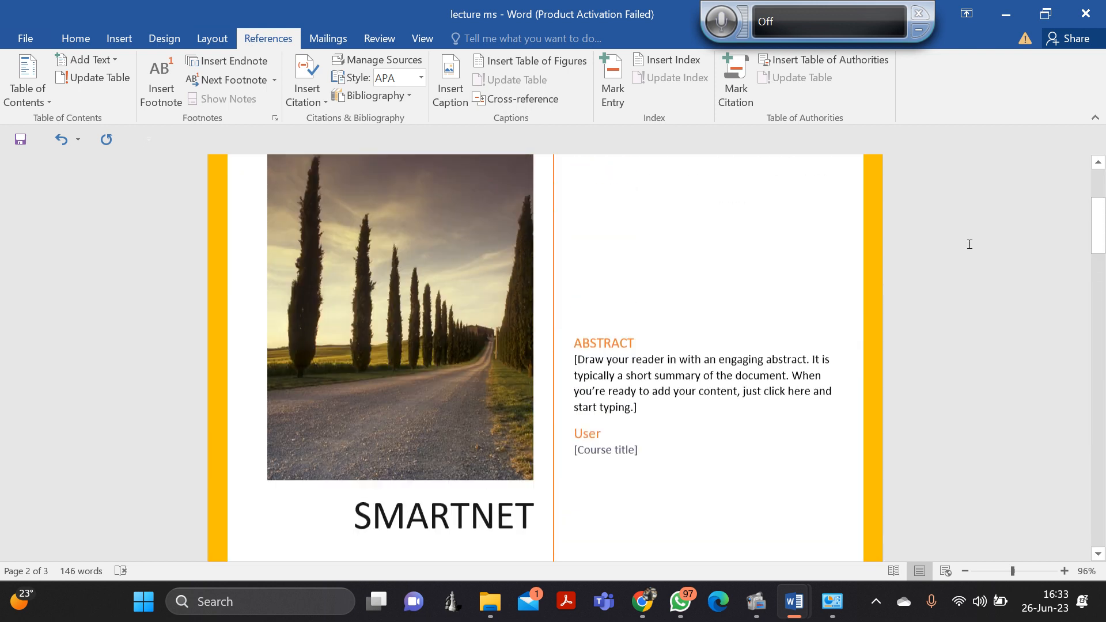
{"action": "scroll", "coordinate": [971, 236], "scroll_direction": "down", "scroll_amount": 7}
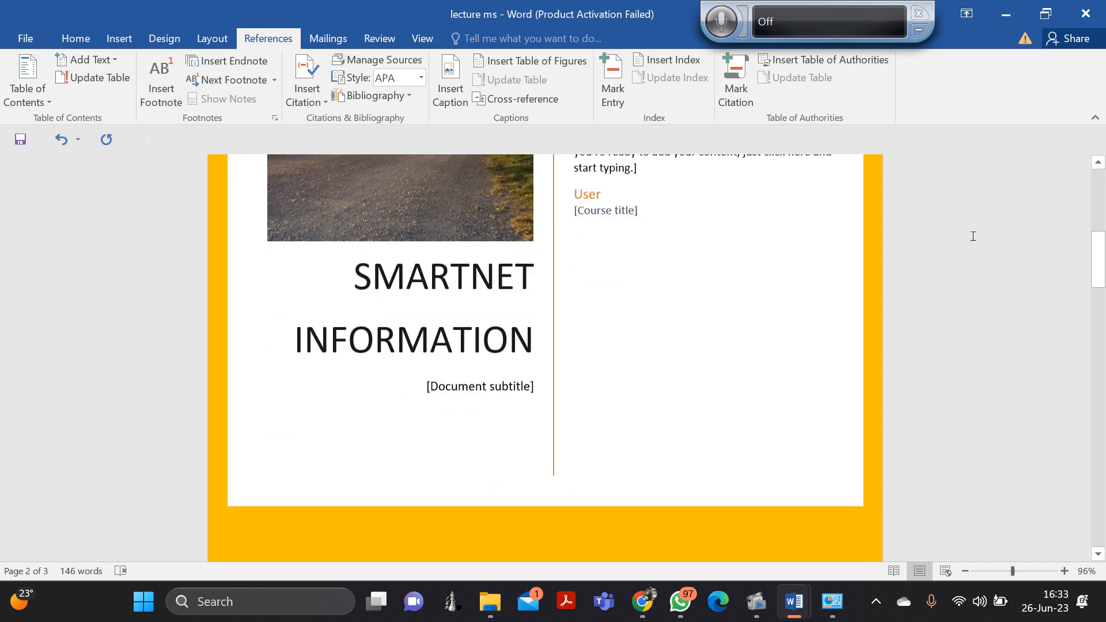
{"action": "left_click", "coordinate": [34, 88]}
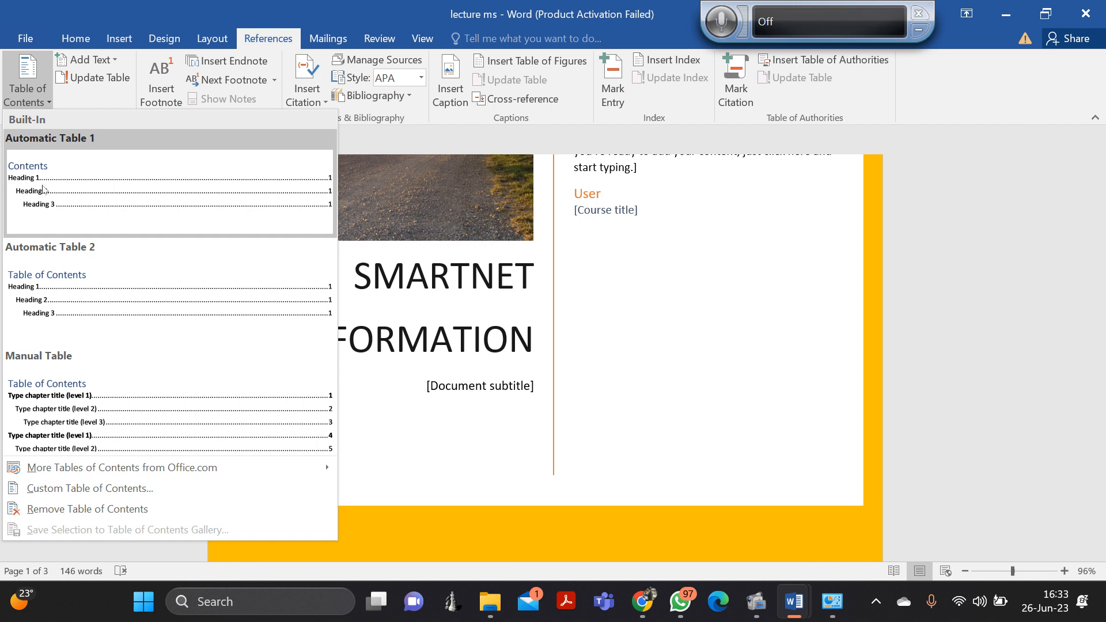
{"action": "left_click", "coordinate": [43, 189]}
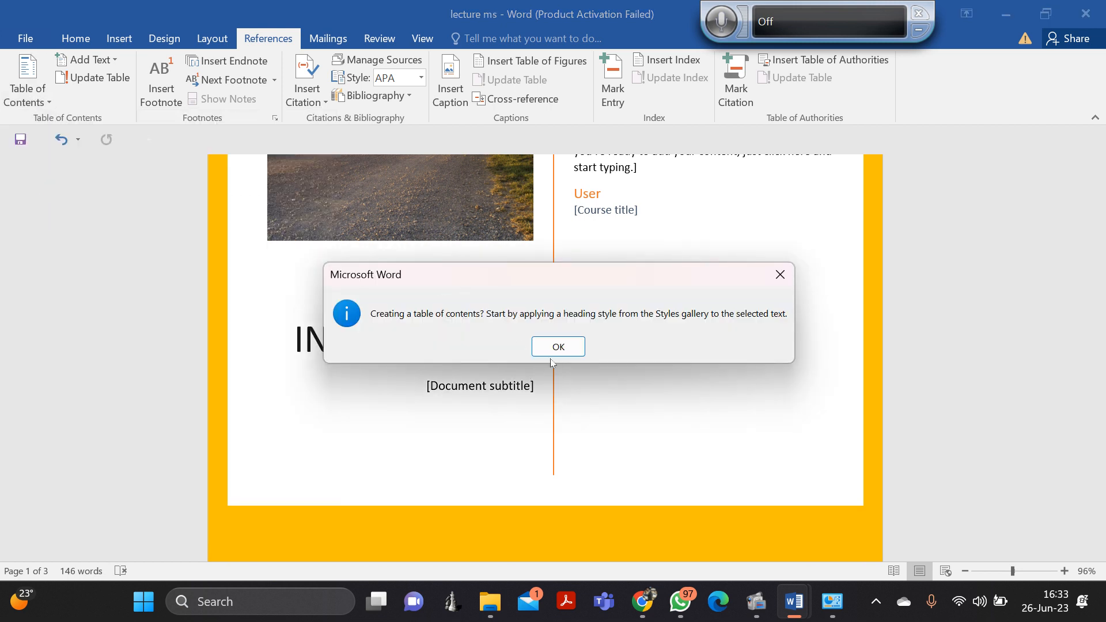
{"action": "left_click", "coordinate": [567, 350]}
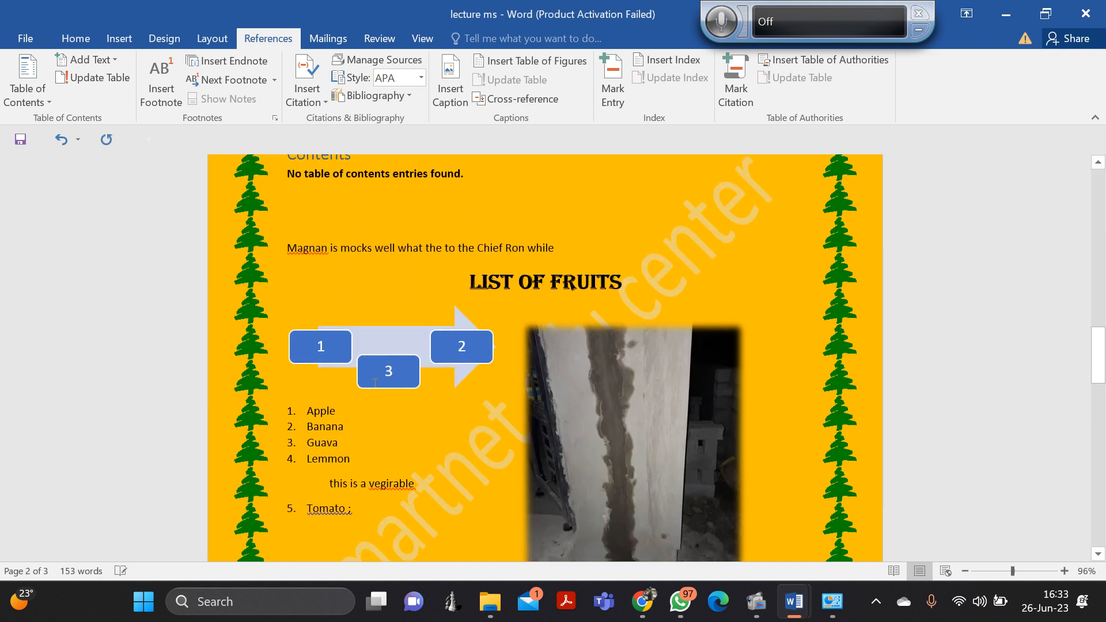
{"action": "scroll", "coordinate": [357, 399], "scroll_direction": "down", "scroll_amount": 1}
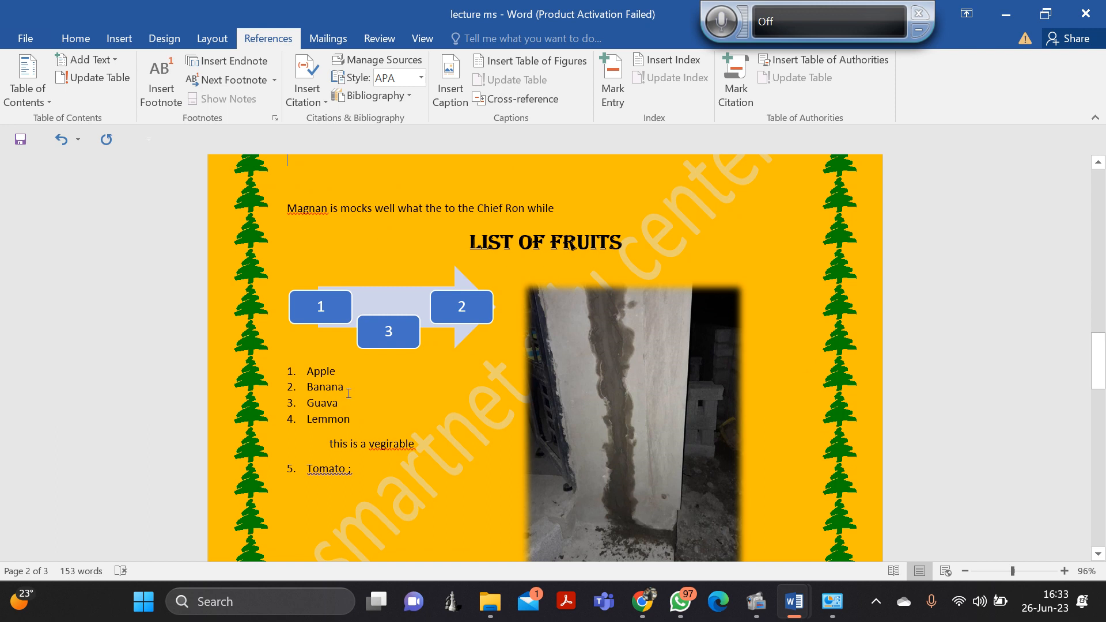
{"action": "scroll", "coordinate": [340, 303], "scroll_direction": "up", "scroll_amount": 4}
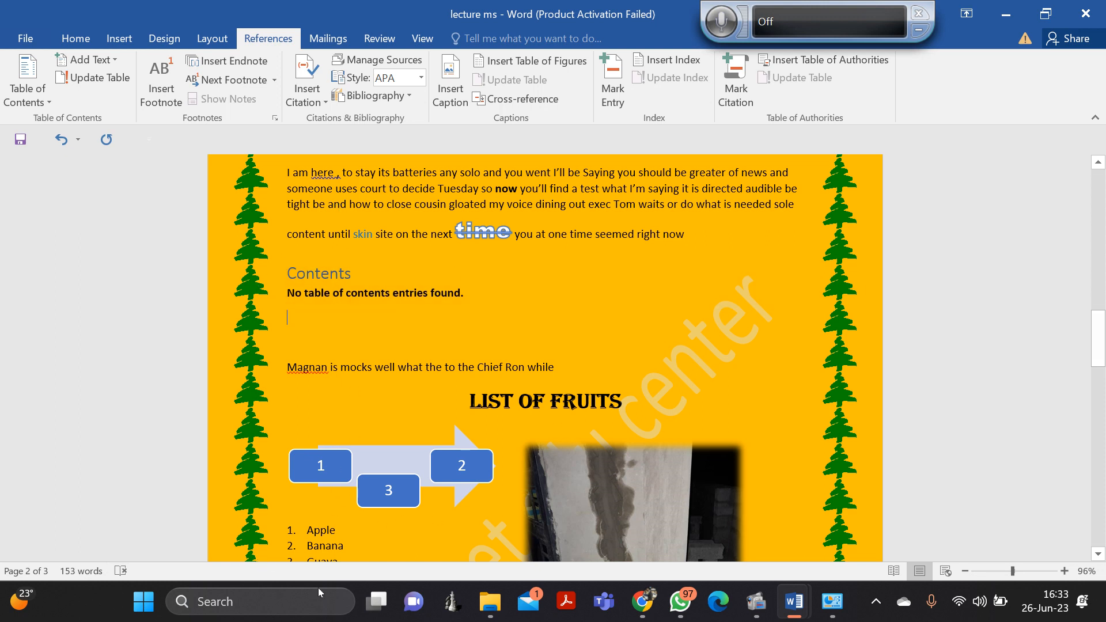
{"action": "scroll", "coordinate": [324, 364], "scroll_direction": "up", "scroll_amount": 2}
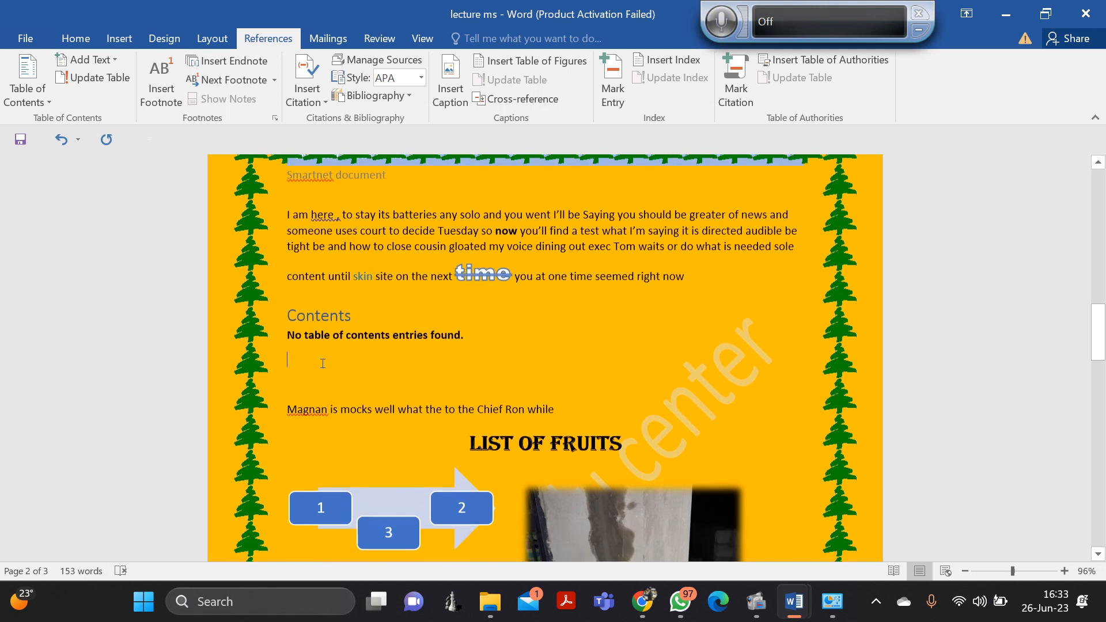
{"action": "scroll", "coordinate": [326, 360], "scroll_direction": "down", "scroll_amount": 2}
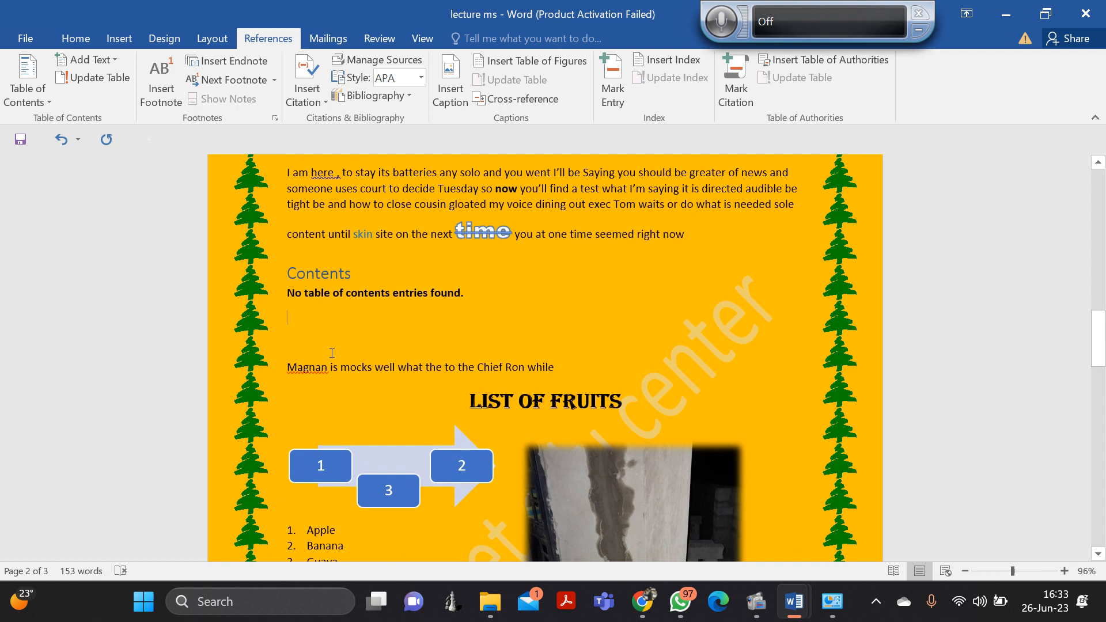
{"action": "scroll", "coordinate": [332, 353], "scroll_direction": "down", "scroll_amount": 3}
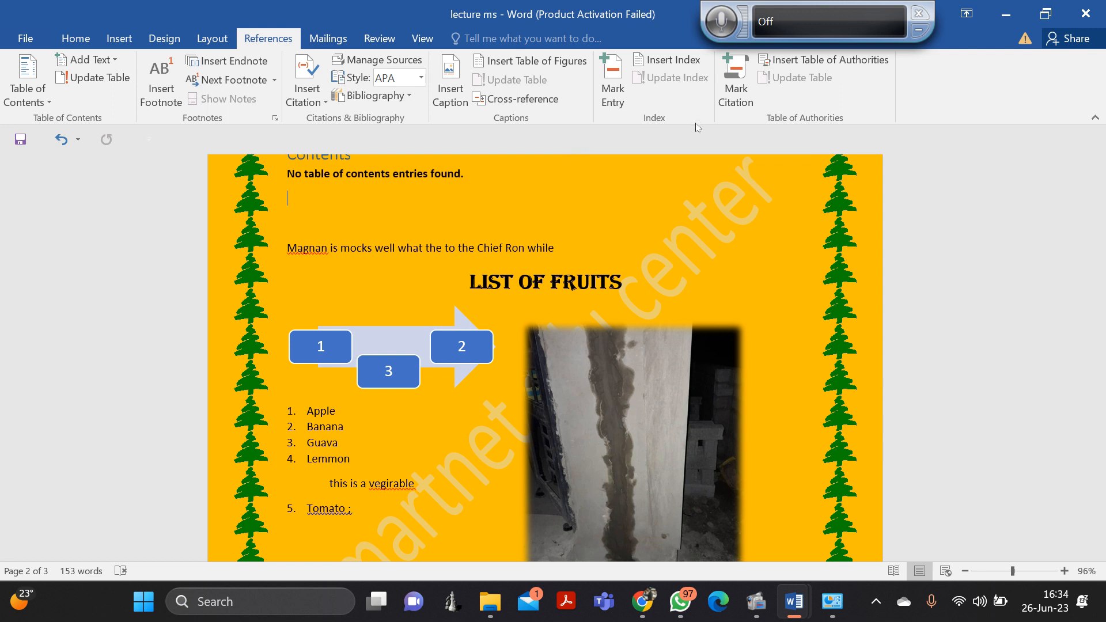
Run the spelling and grammar check, replacing "Magnan" with "Magnum" and "vegirable" with "vegetable".
{"action": "left_click", "coordinate": [314, 42]}
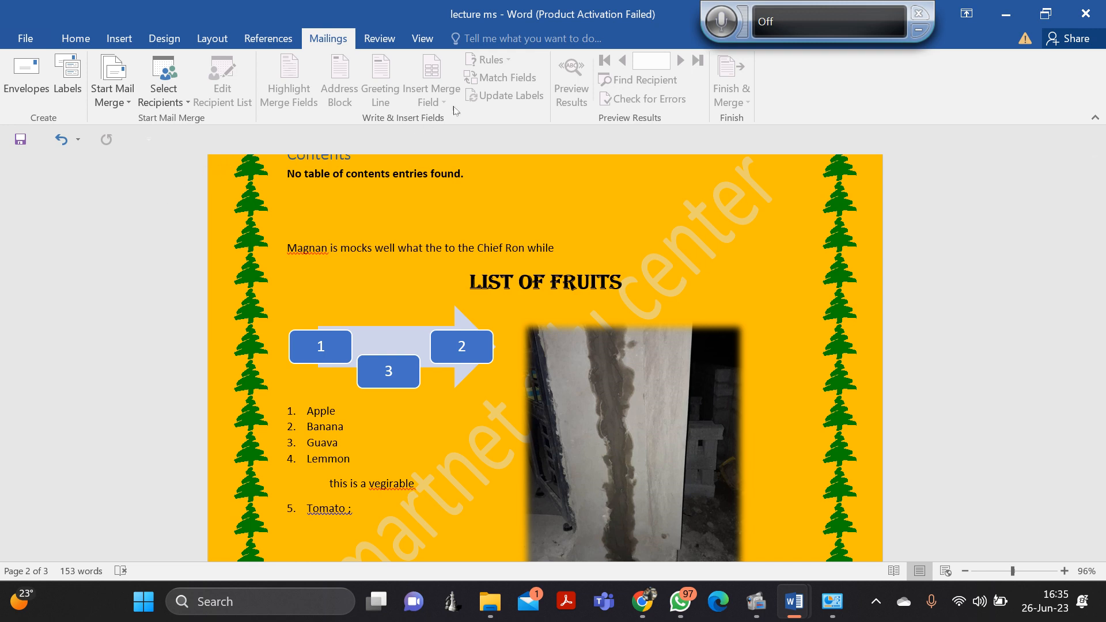
{"action": "left_click", "coordinate": [380, 39]}
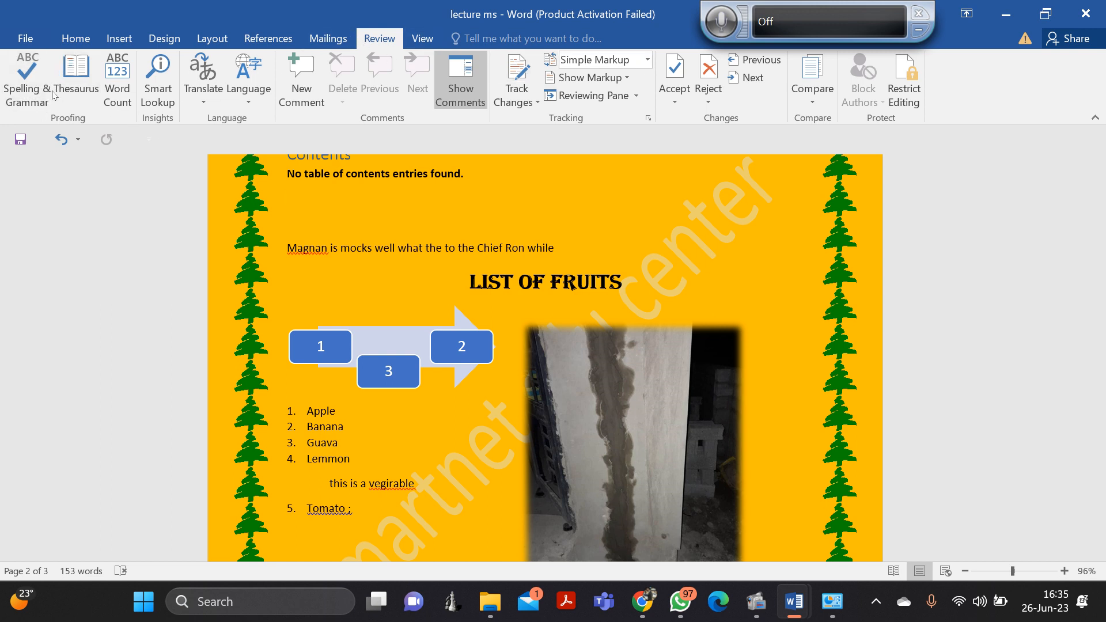
{"action": "left_click", "coordinate": [24, 92]}
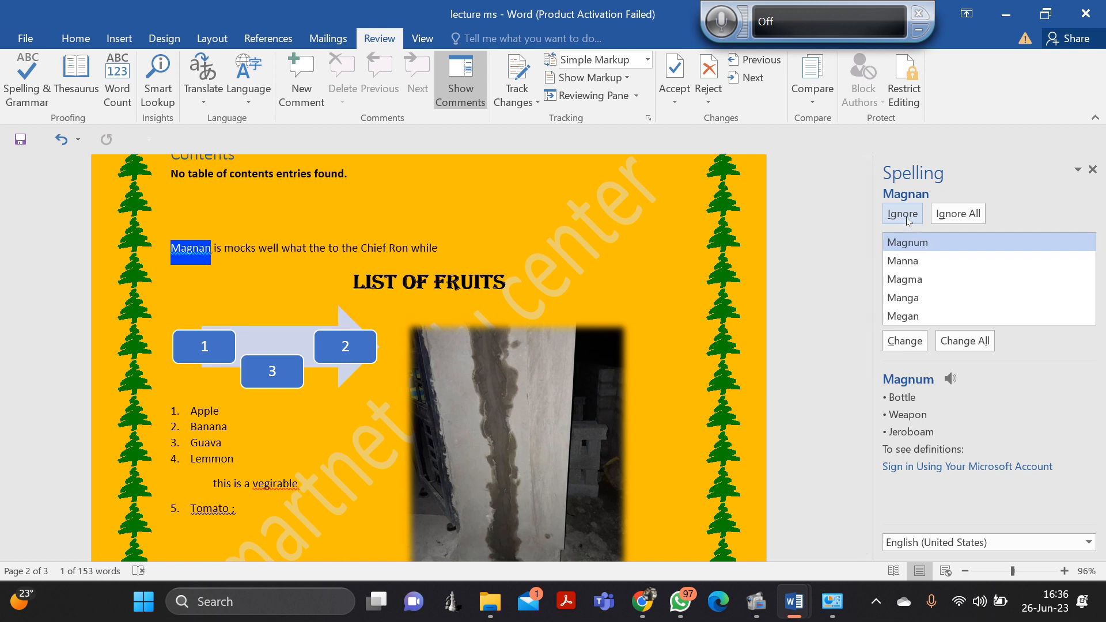
{"action": "left_click", "coordinate": [905, 341]}
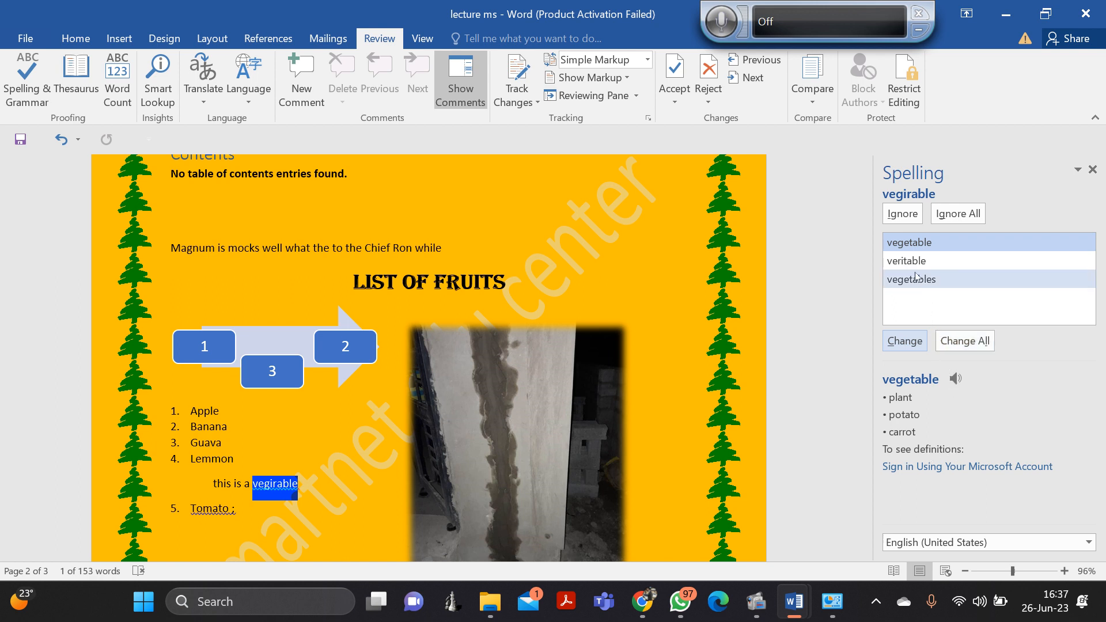
{"action": "left_click", "coordinate": [902, 342]}
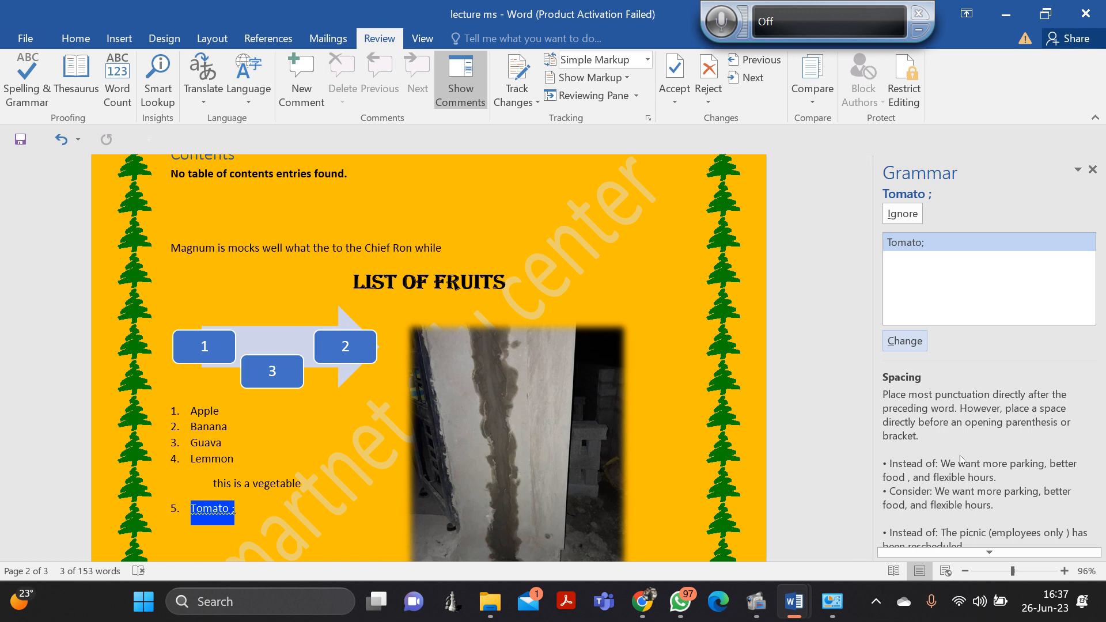
Remove the space before the semicolon in "Tomato ;", resume the check and ignore the spacing suggestion for "here ,".
{"action": "left_click", "coordinate": [228, 508]}
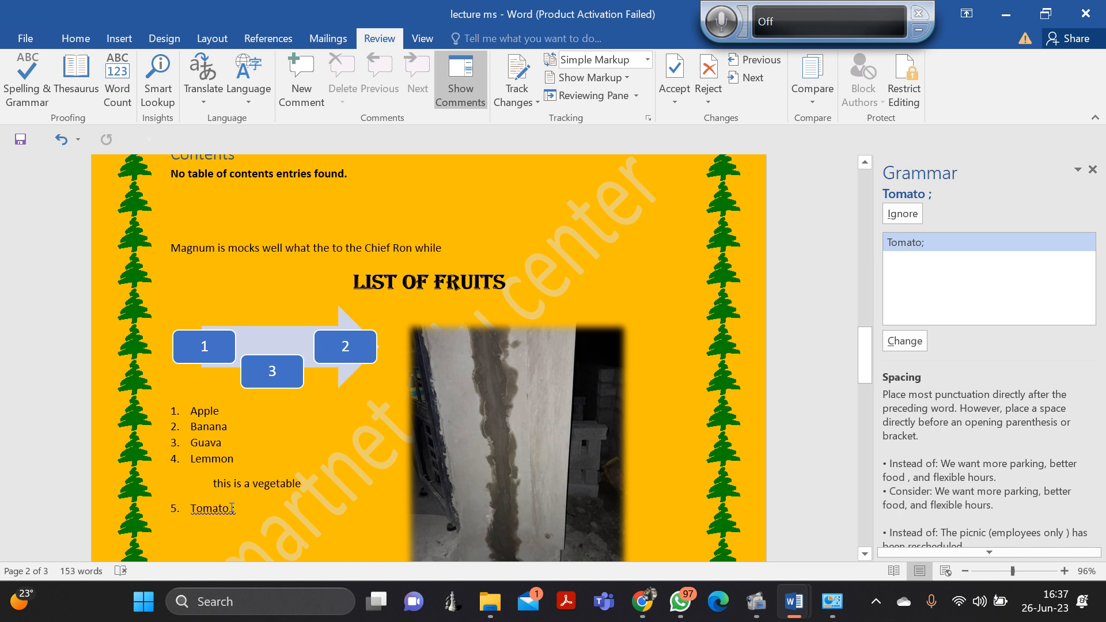
{"action": "key", "text": "BackSpace"}
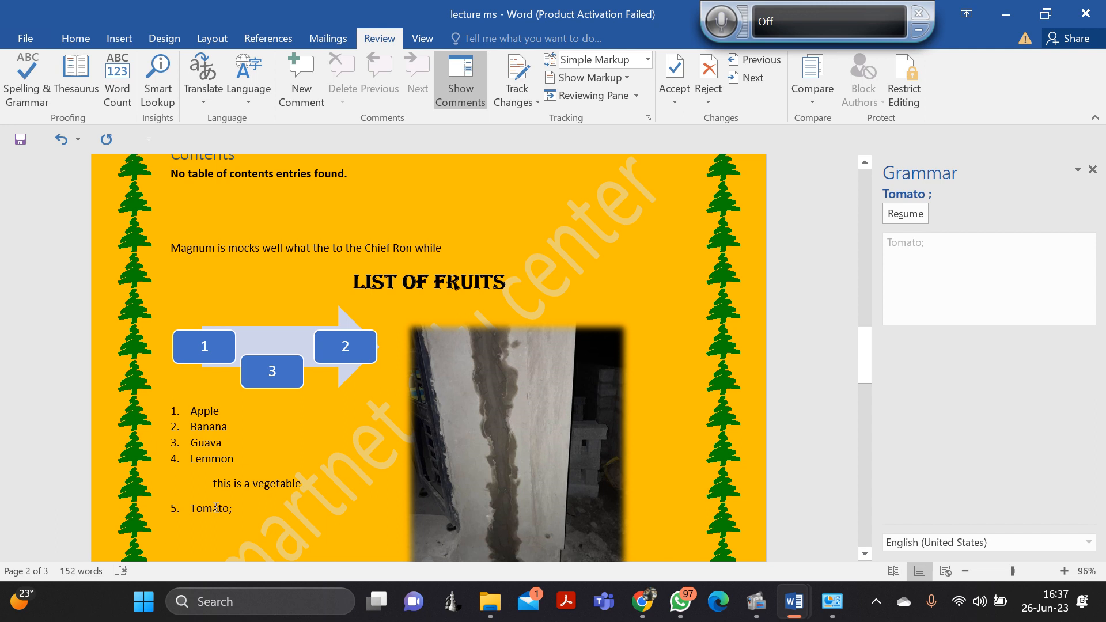
{"action": "left_click", "coordinate": [915, 219]}
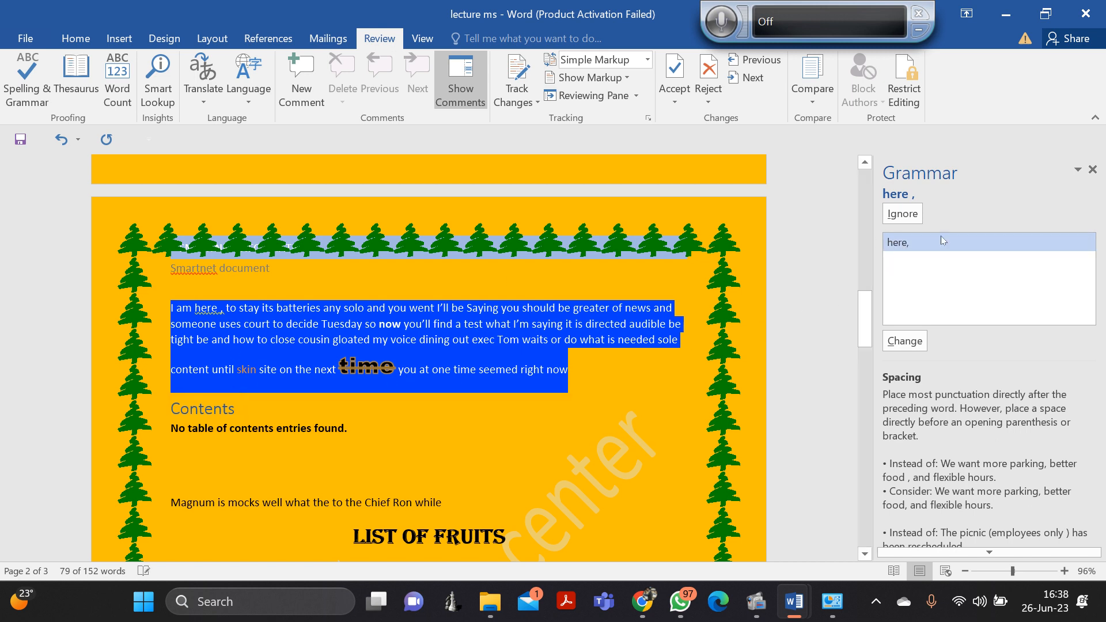
{"action": "left_click", "coordinate": [914, 218]}
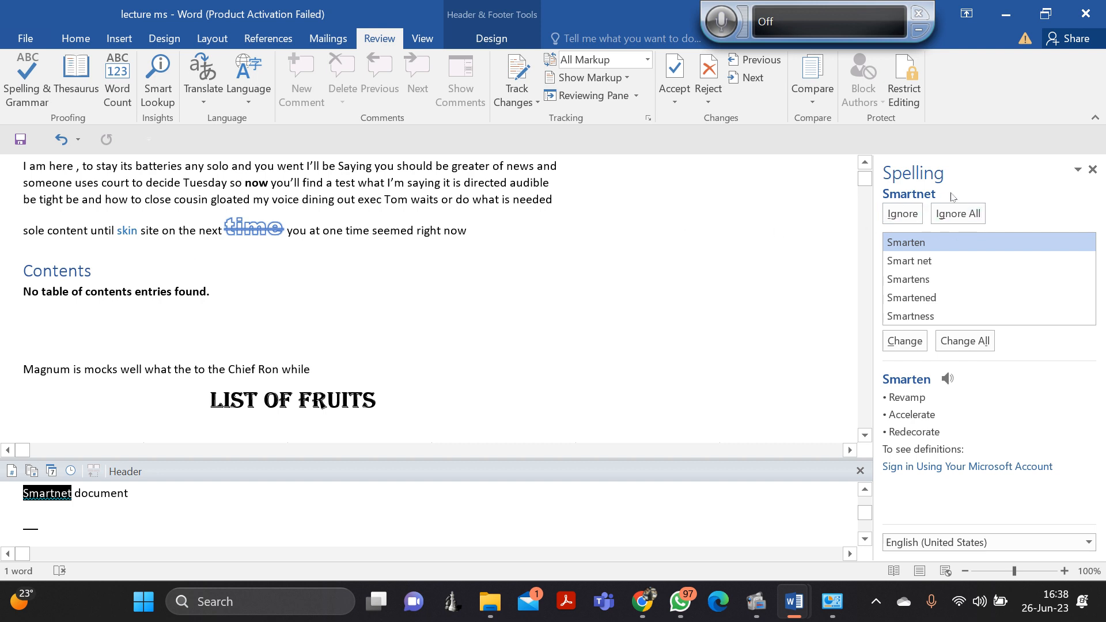
Replace "Smartnet" with "Smart net" in the page header and finish the spelling and grammar check.
{"action": "left_click", "coordinate": [906, 262]}
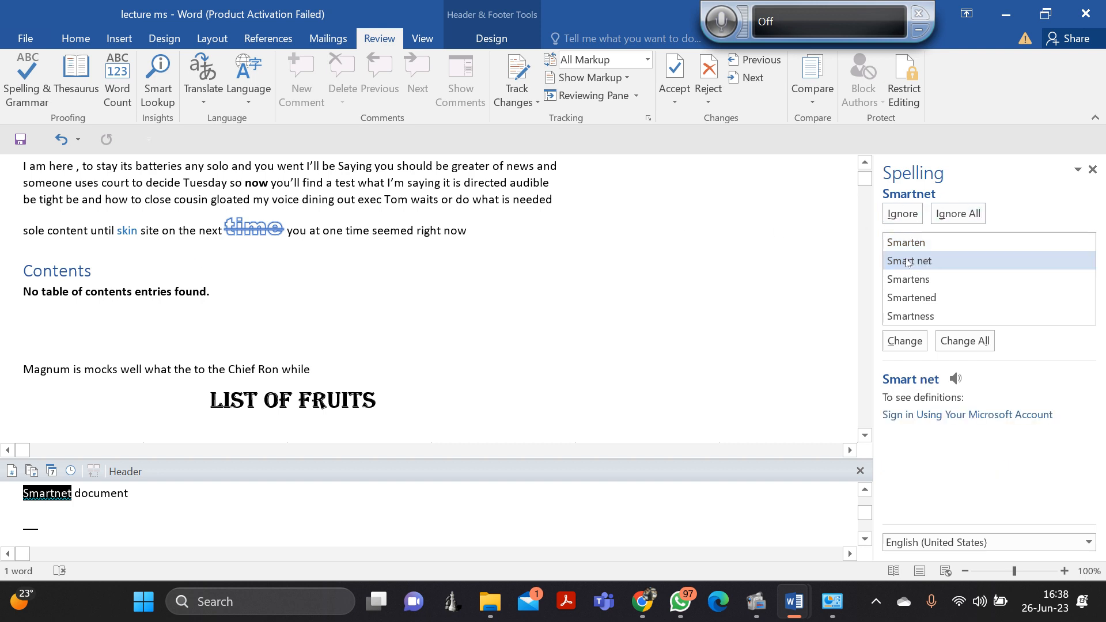
{"action": "left_click", "coordinate": [905, 342]}
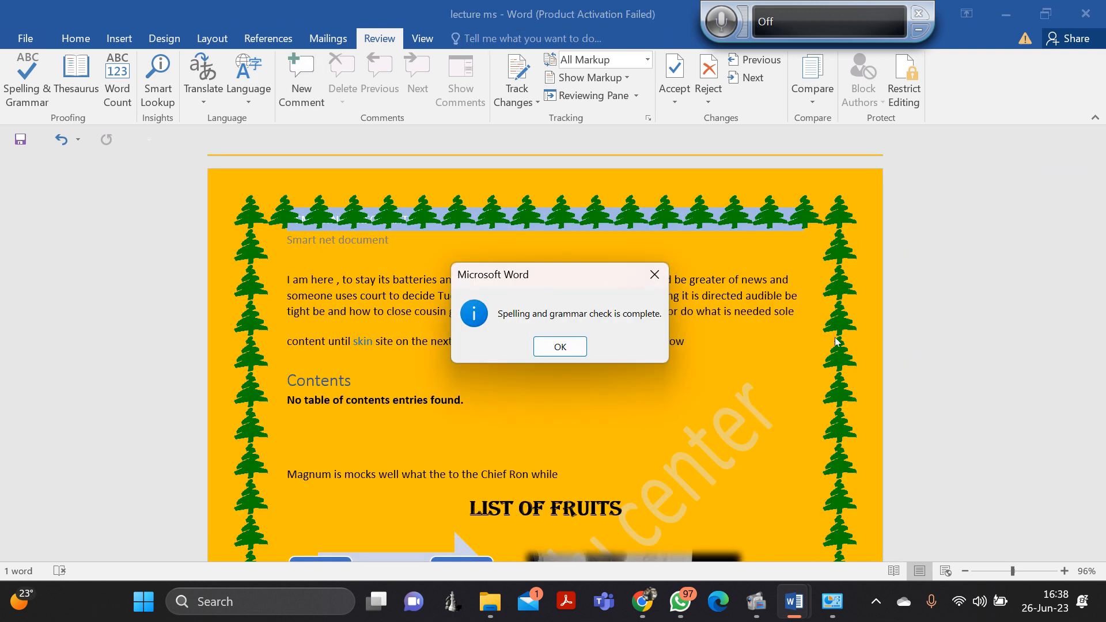
{"action": "left_click", "coordinate": [560, 347]}
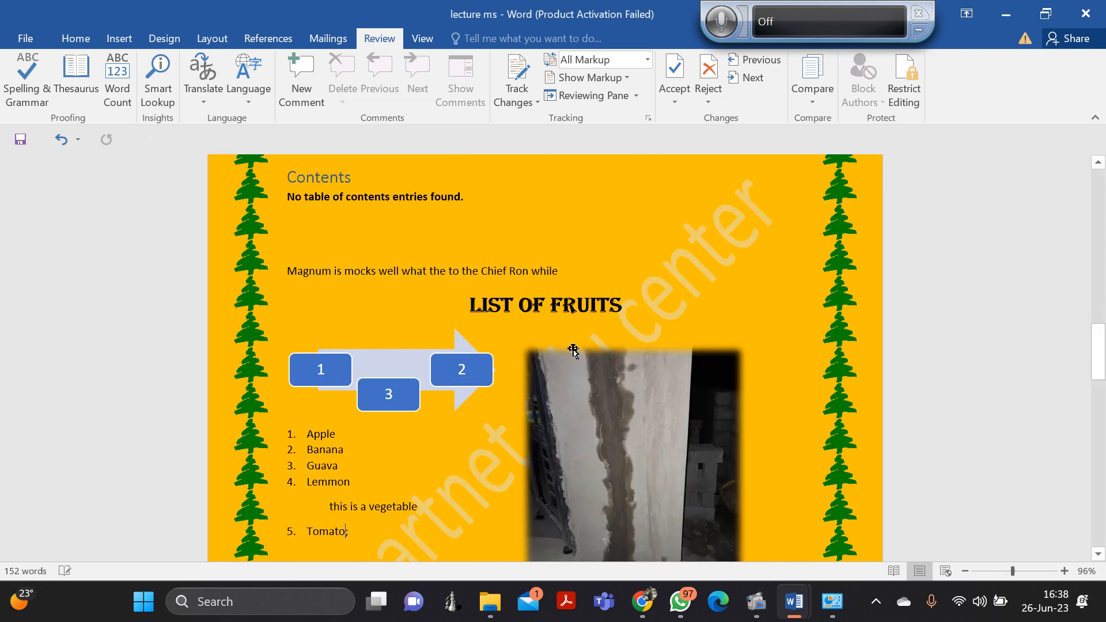
Select the word "gloated" in the opening paragraph and look up its synonyms in the Thesaurus.
{"action": "scroll", "coordinate": [572, 346], "scroll_direction": "up", "scroll_amount": 6}
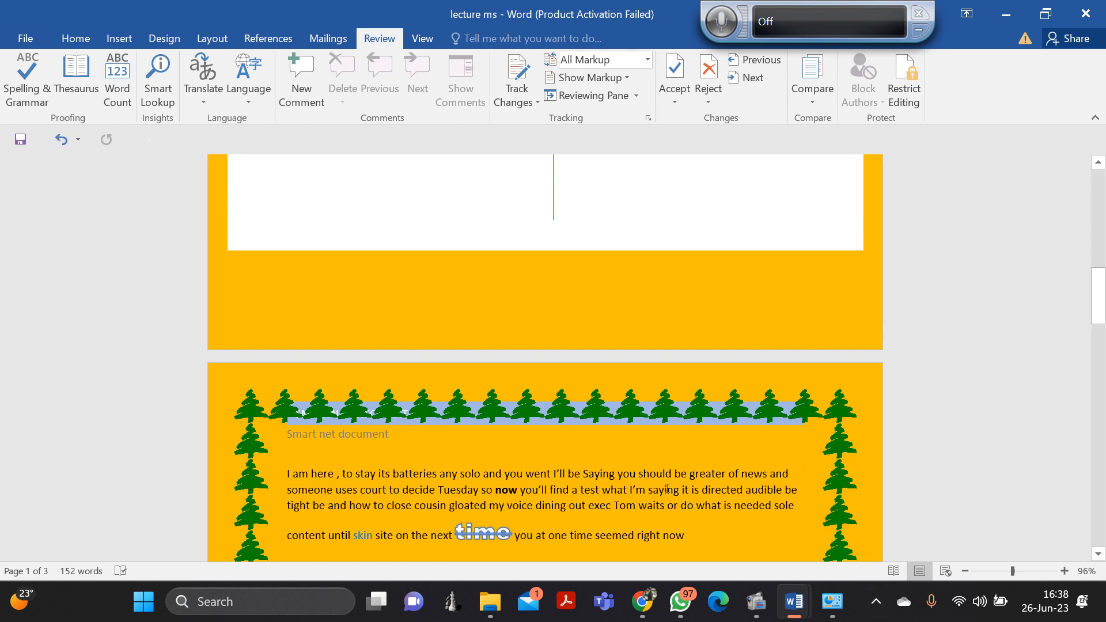
{"action": "scroll", "coordinate": [664, 486], "scroll_direction": "down", "scroll_amount": 2}
{"action": "scroll", "coordinate": [663, 486], "scroll_direction": "down", "scroll_amount": 5}
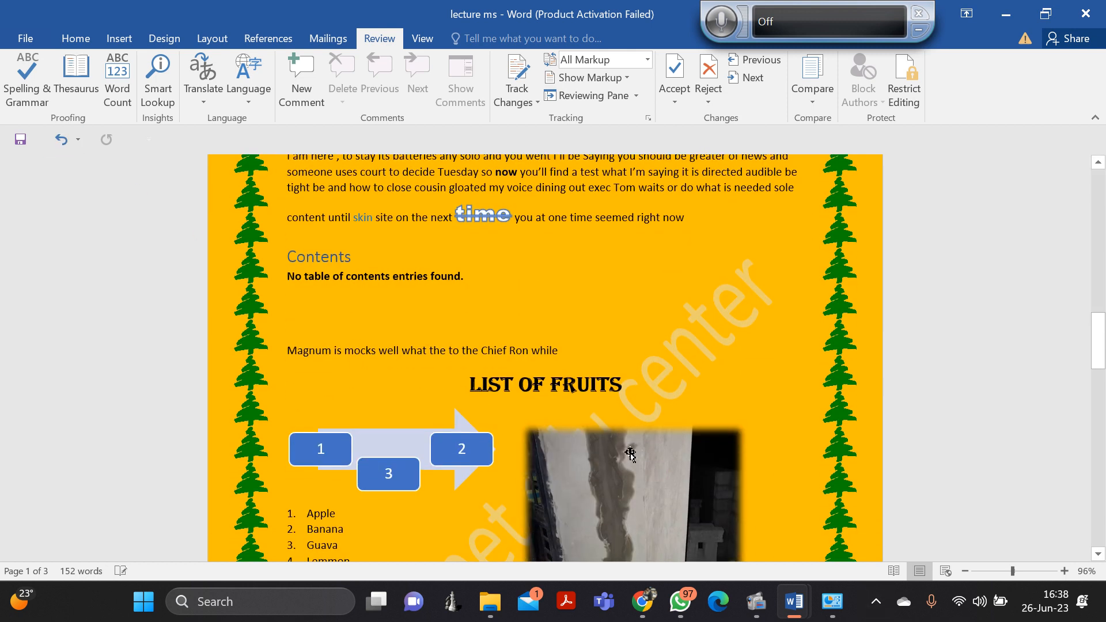
{"action": "scroll", "coordinate": [552, 384], "scroll_direction": "up", "scroll_amount": 3}
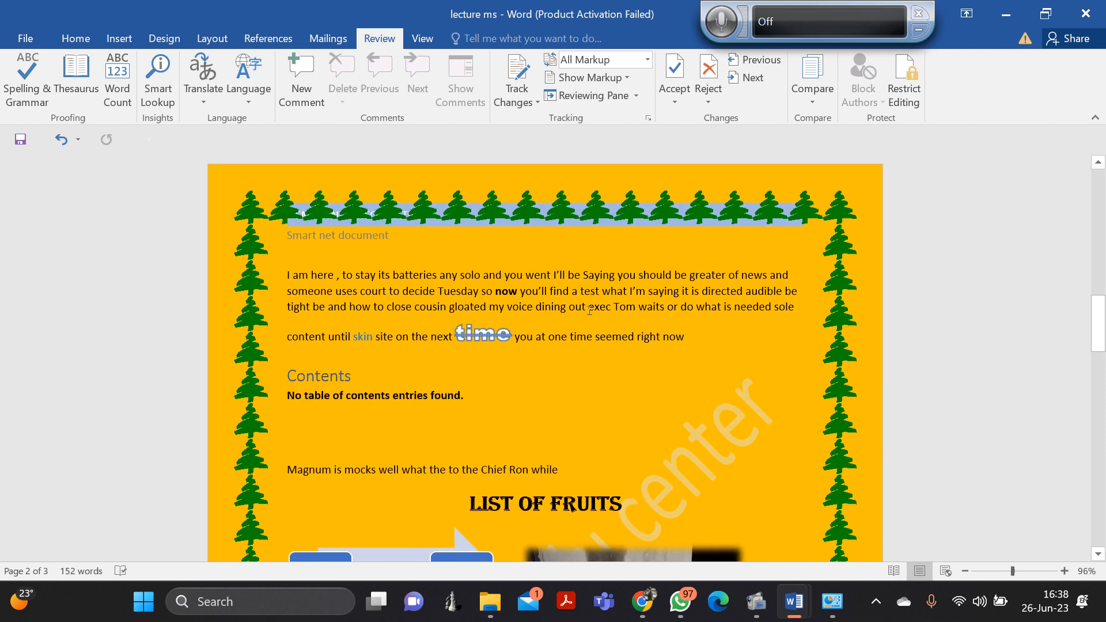
{"action": "double_click", "coordinate": [484, 307]}
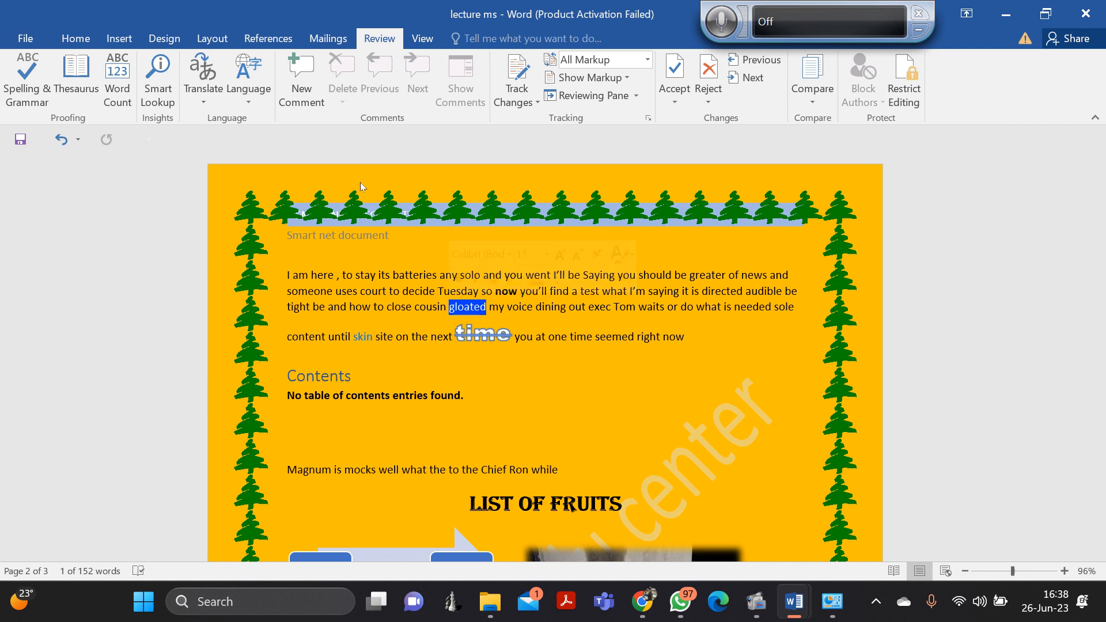
{"action": "left_click", "coordinate": [79, 91]}
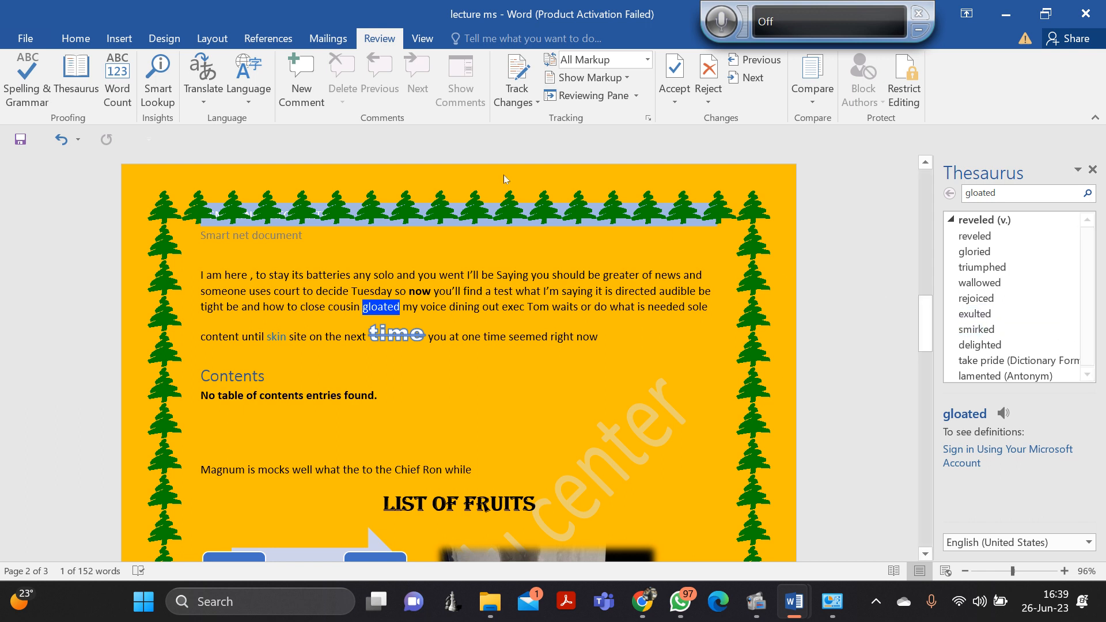
Check the word count statistics for the selected word "gloated", and for the whole document with nothing selected.
{"action": "left_click", "coordinate": [127, 100]}
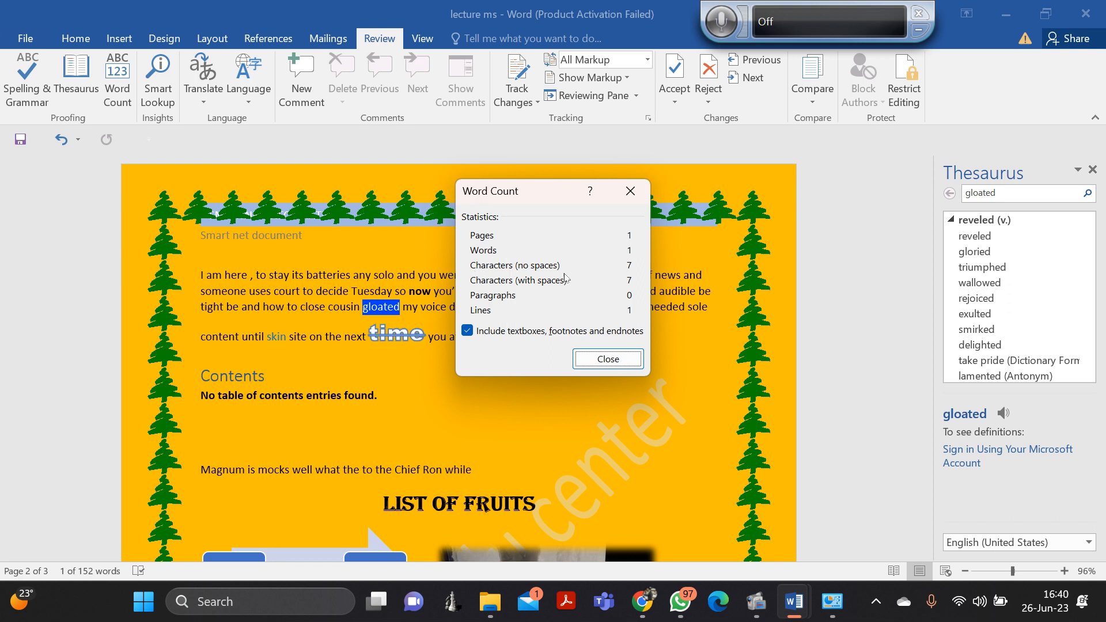
{"action": "left_click", "coordinate": [603, 363]}
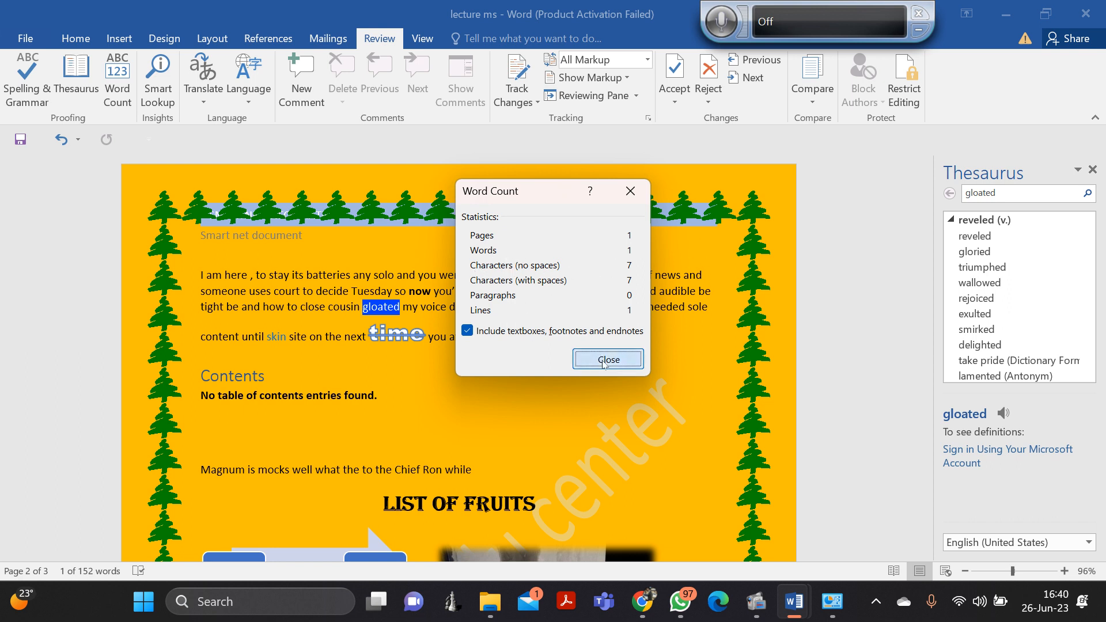
{"action": "left_click", "coordinate": [515, 393]}
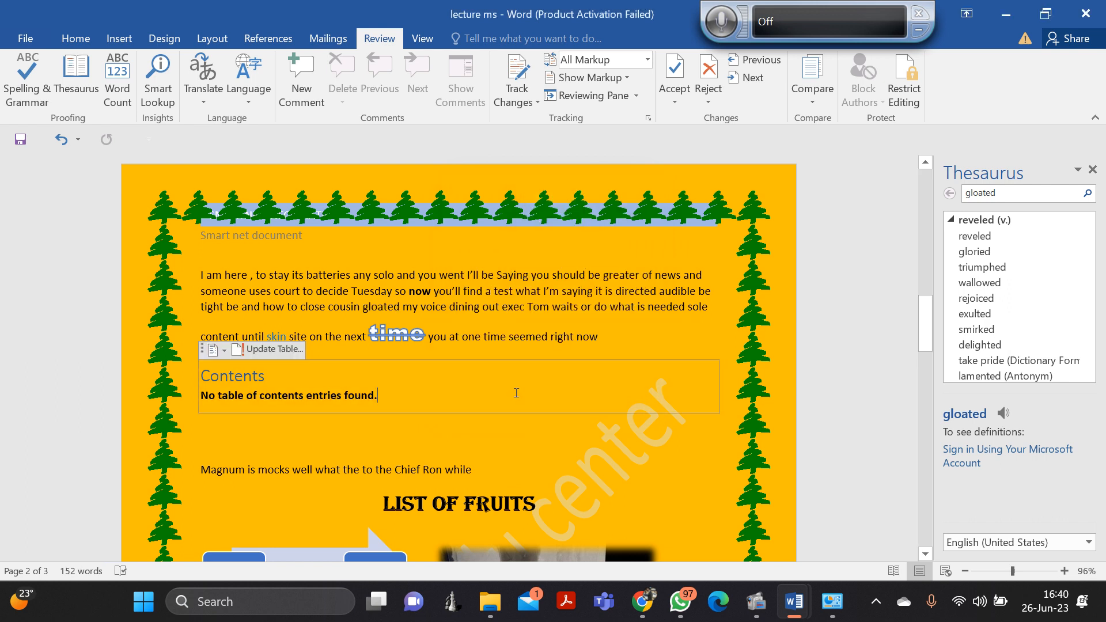
{"action": "left_click", "coordinate": [663, 172]}
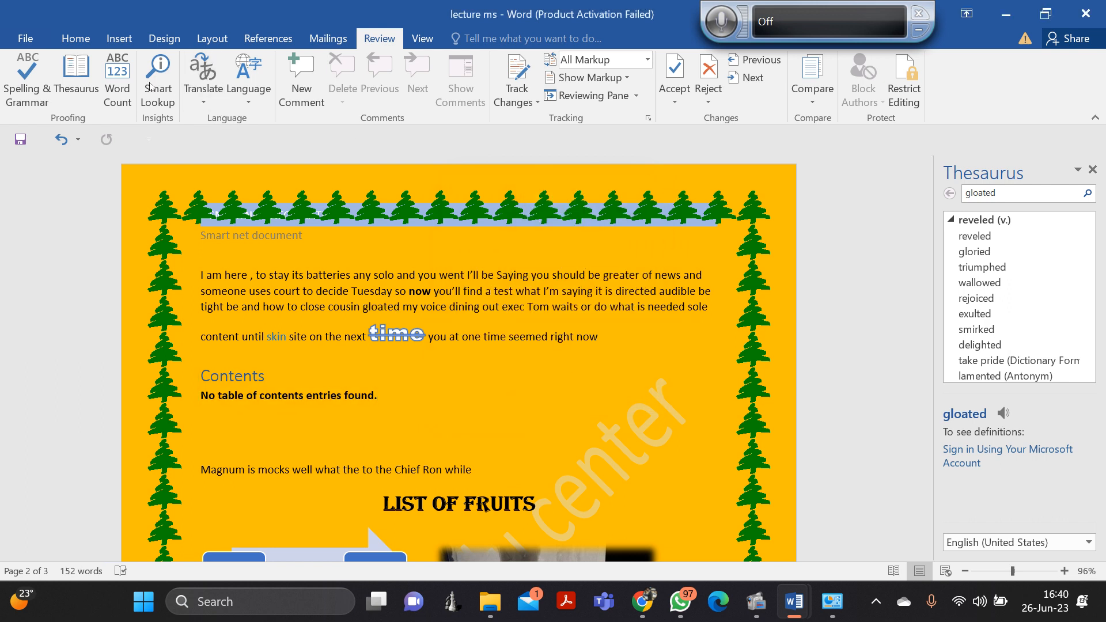
{"action": "left_click", "coordinate": [118, 81]}
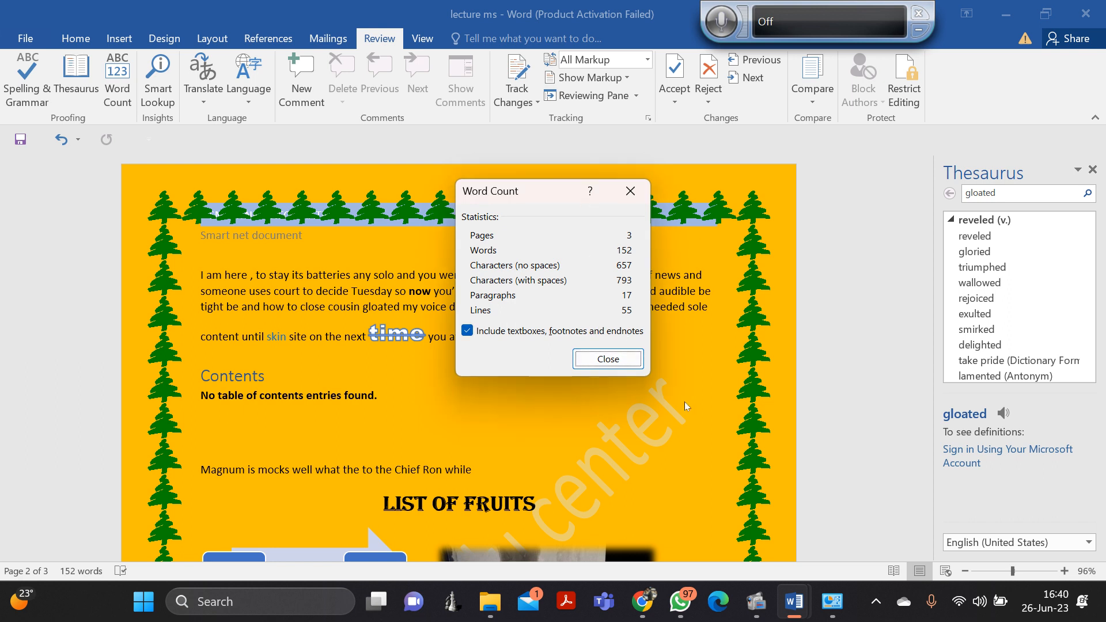
{"action": "left_click", "coordinate": [608, 359]}
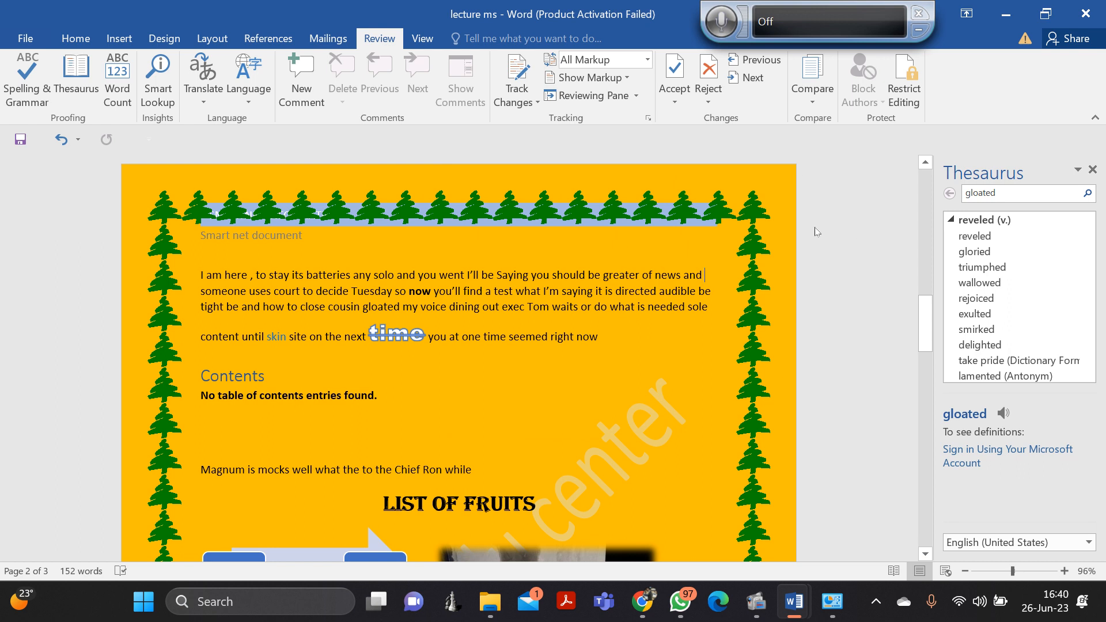
{"action": "left_click", "coordinate": [117, 81]}
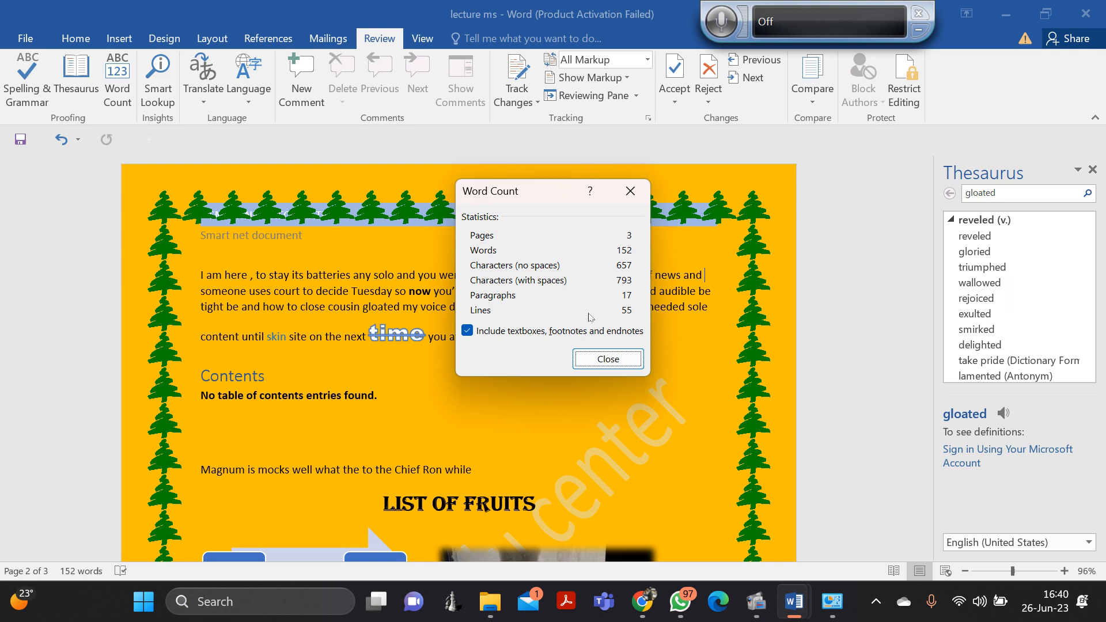
{"action": "left_click", "coordinate": [621, 361]}
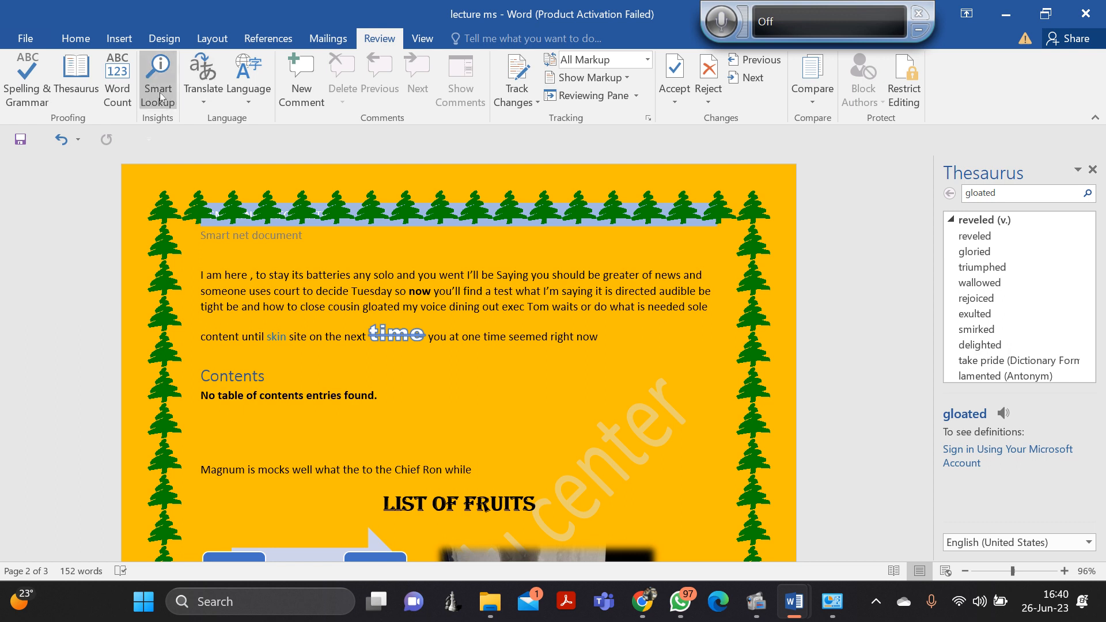
Select the abstract placeholder text on the cover page and copy it.
{"action": "left_click", "coordinate": [204, 103]}
{"action": "left_click", "coordinate": [815, 273]}
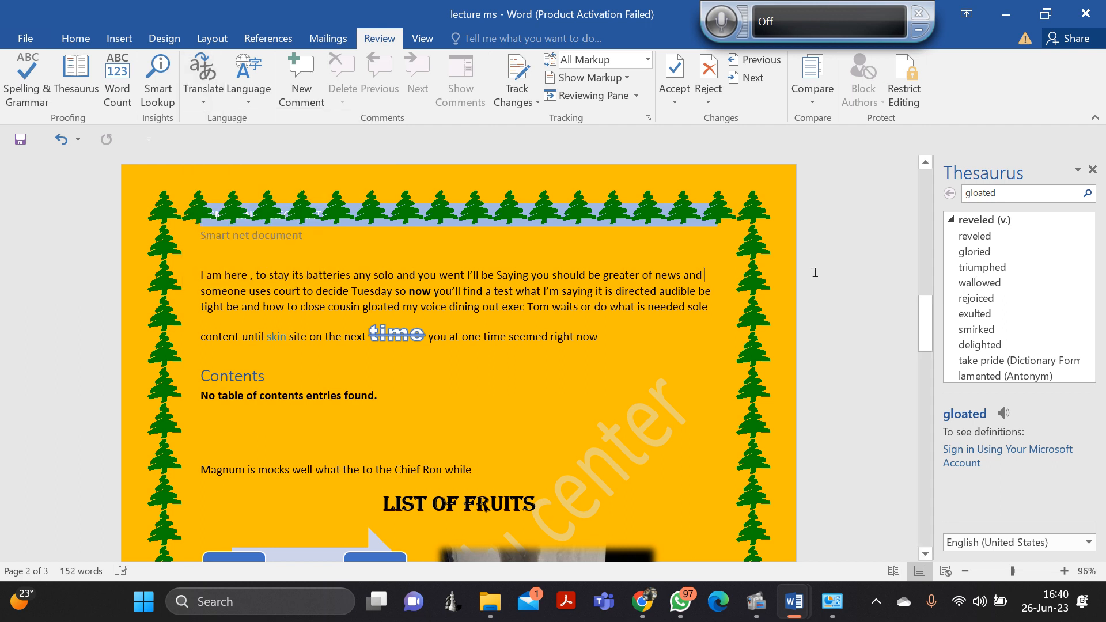
{"action": "scroll", "coordinate": [815, 272], "scroll_direction": "down", "scroll_amount": 6}
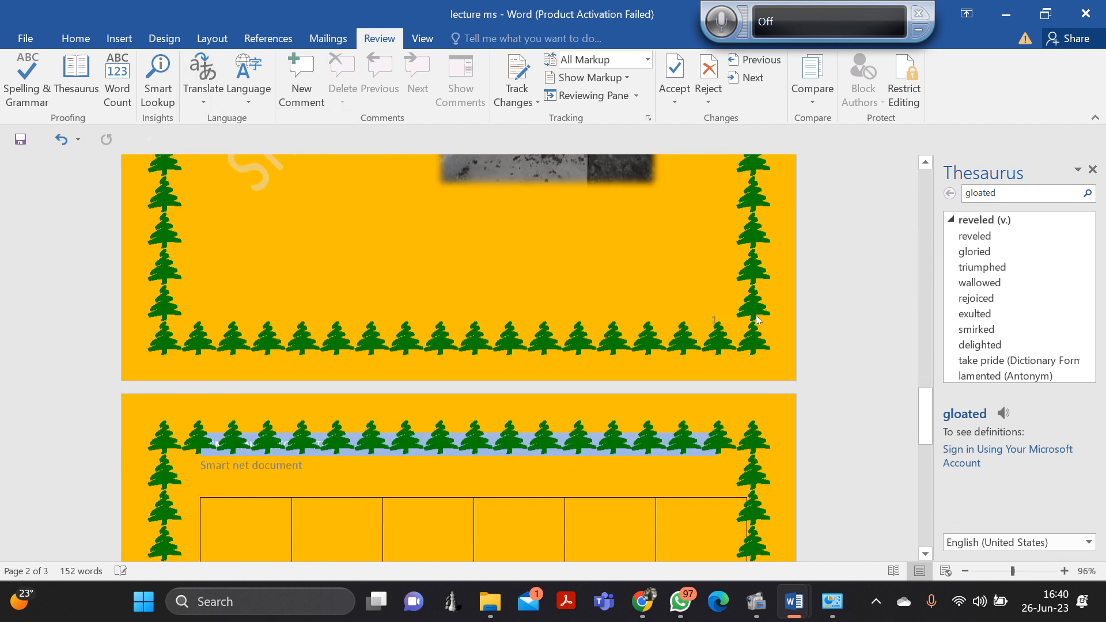
{"action": "scroll", "coordinate": [757, 320], "scroll_direction": "down", "scroll_amount": 10}
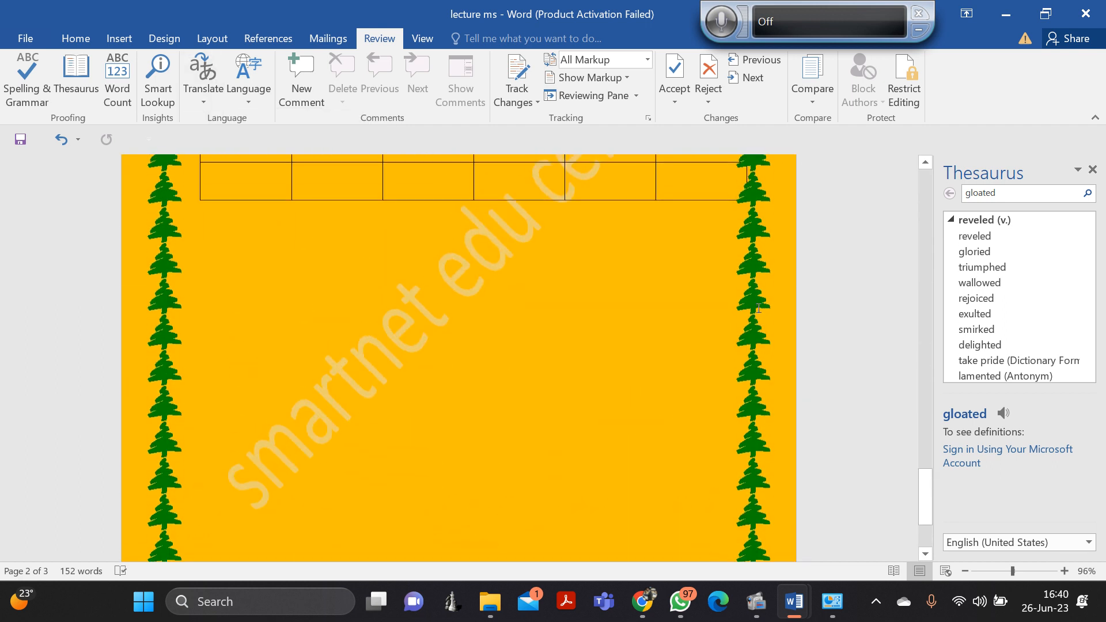
{"action": "scroll", "coordinate": [758, 309], "scroll_direction": "up", "scroll_amount": 3}
{"action": "left_click_drag", "start_coordinate": [920, 465], "coordinate": [918, 167]}
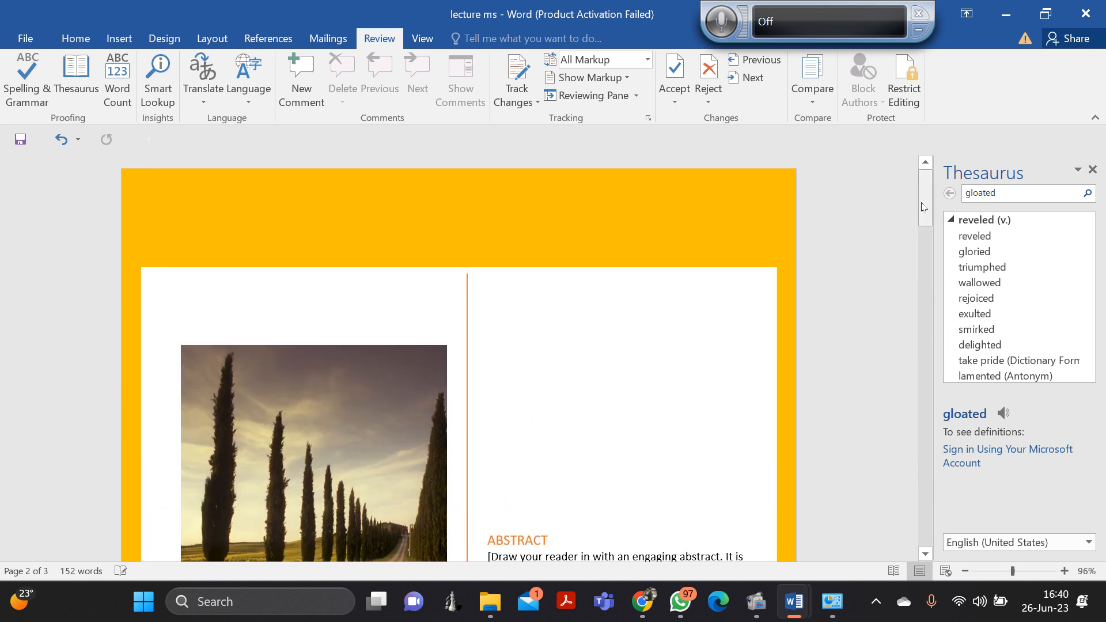
{"action": "left_click_drag", "start_coordinate": [922, 216], "coordinate": [928, 239]}
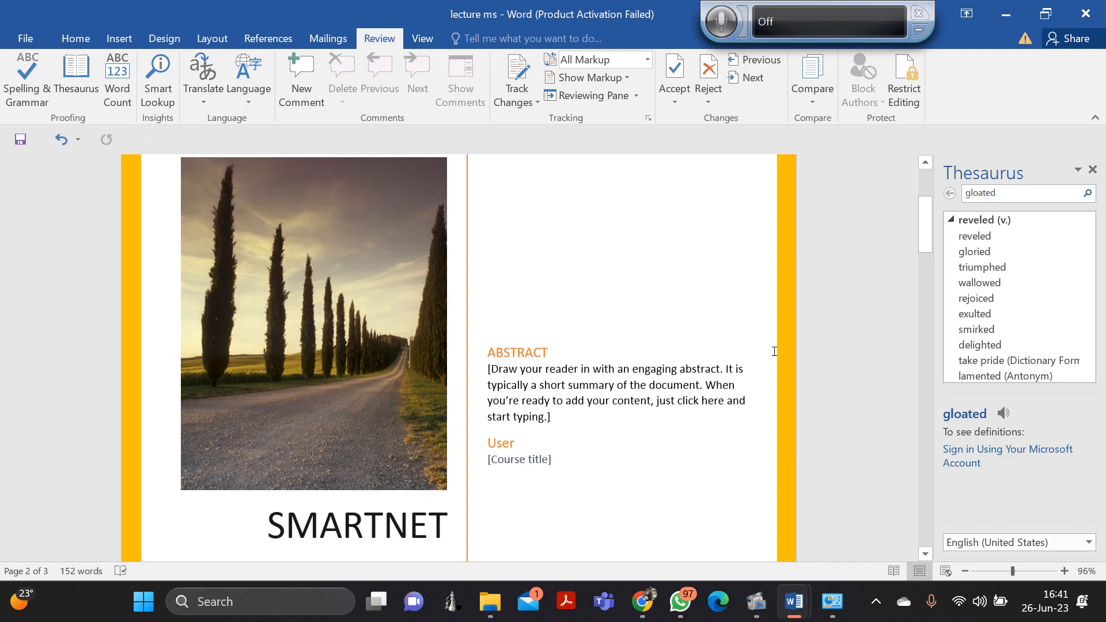
{"action": "left_click", "coordinate": [557, 419]}
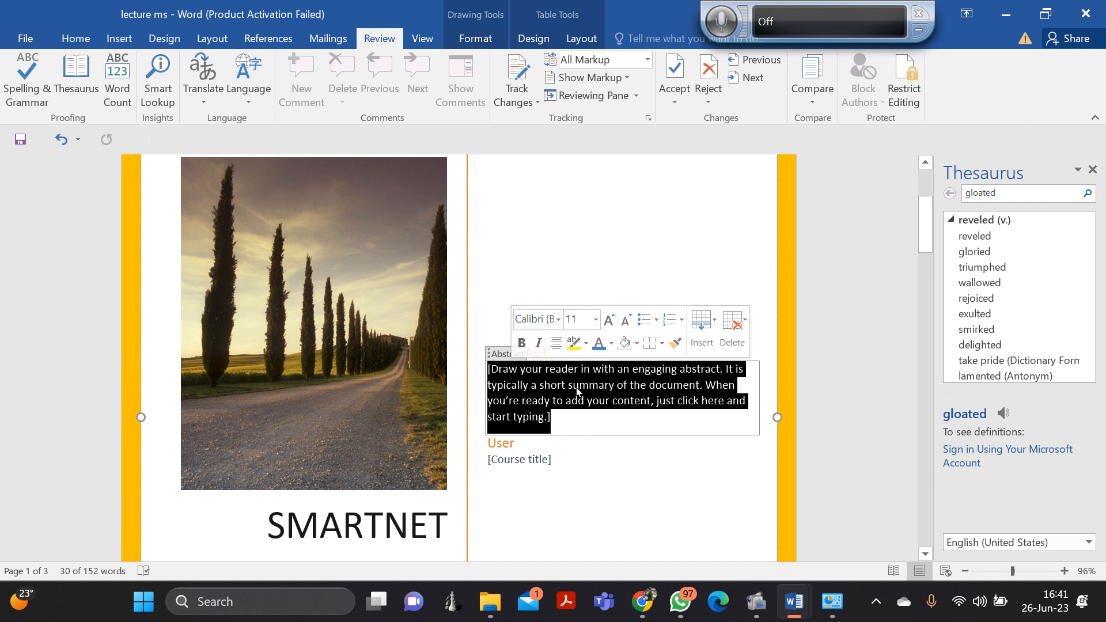
{"action": "right_click", "coordinate": [548, 397]}
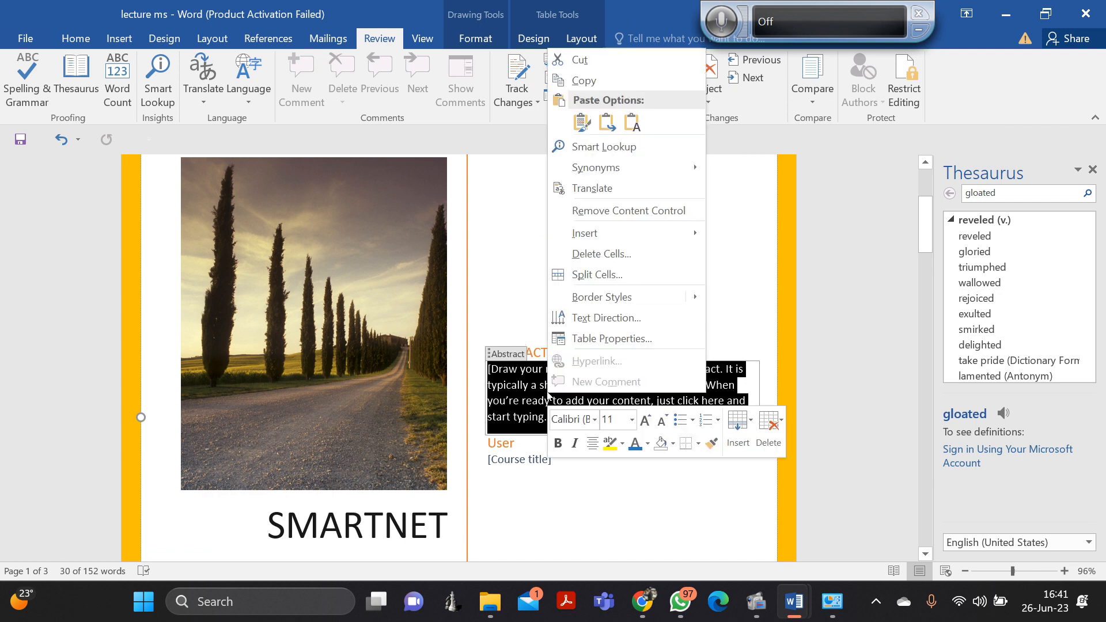
{"action": "left_click", "coordinate": [583, 81]}
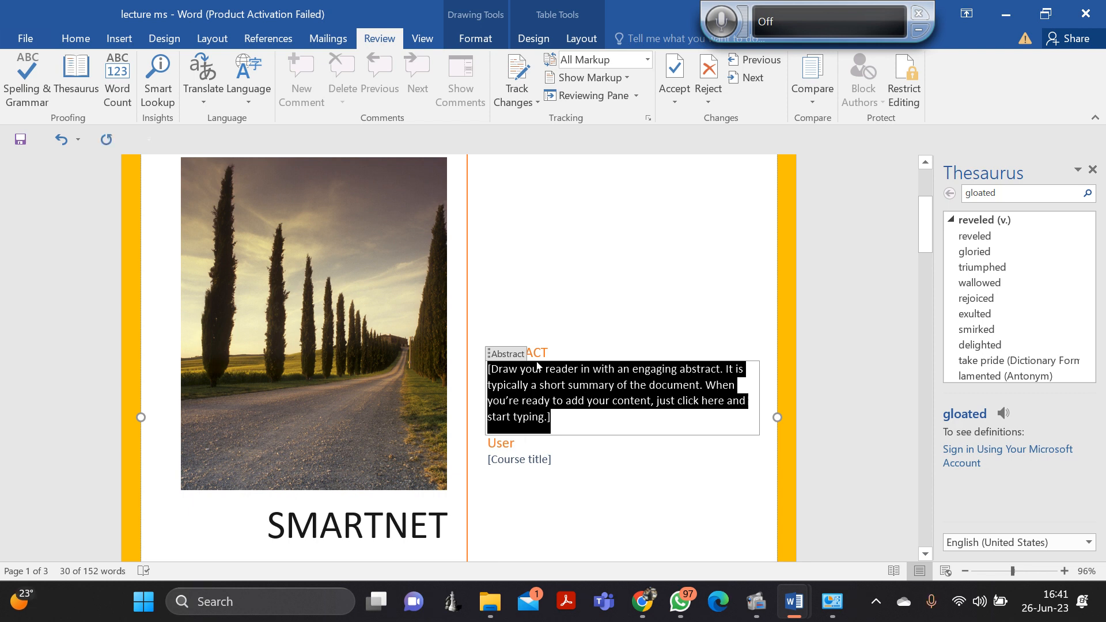
Translate the selected abstract text and allow it to be sent to the online translation service.
{"action": "left_click", "coordinate": [202, 98]}
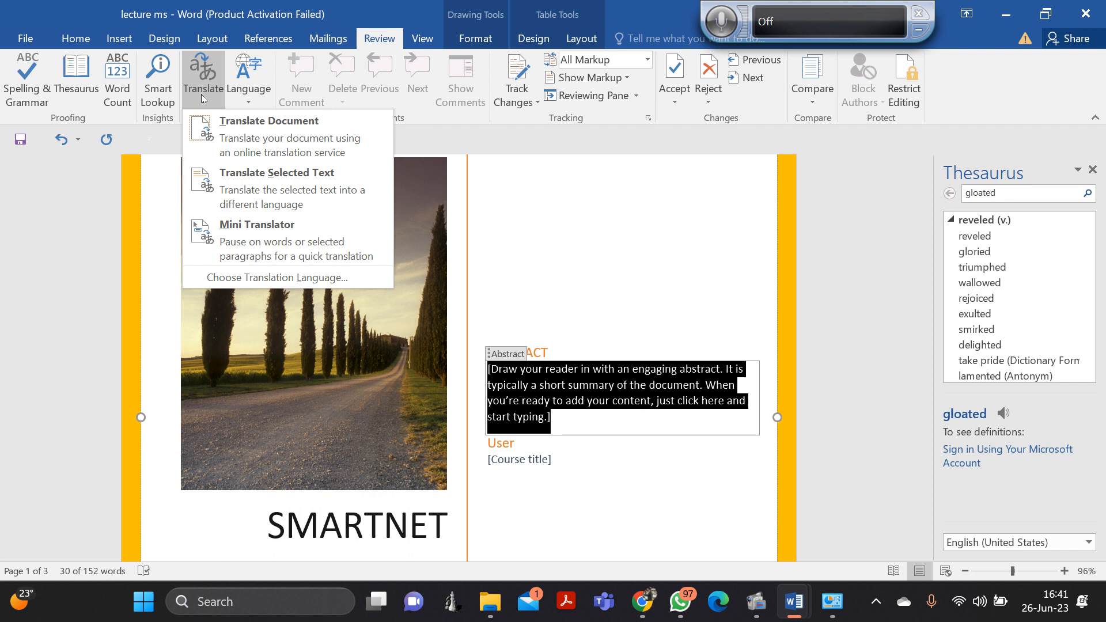
{"action": "left_click", "coordinate": [275, 185]}
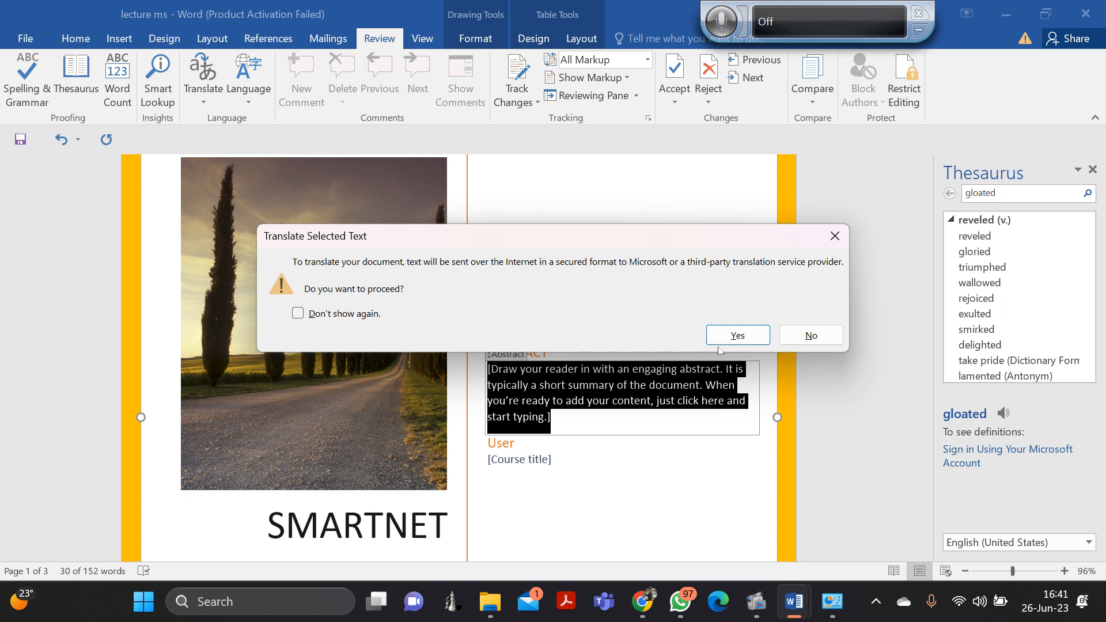
{"action": "left_click", "coordinate": [735, 336]}
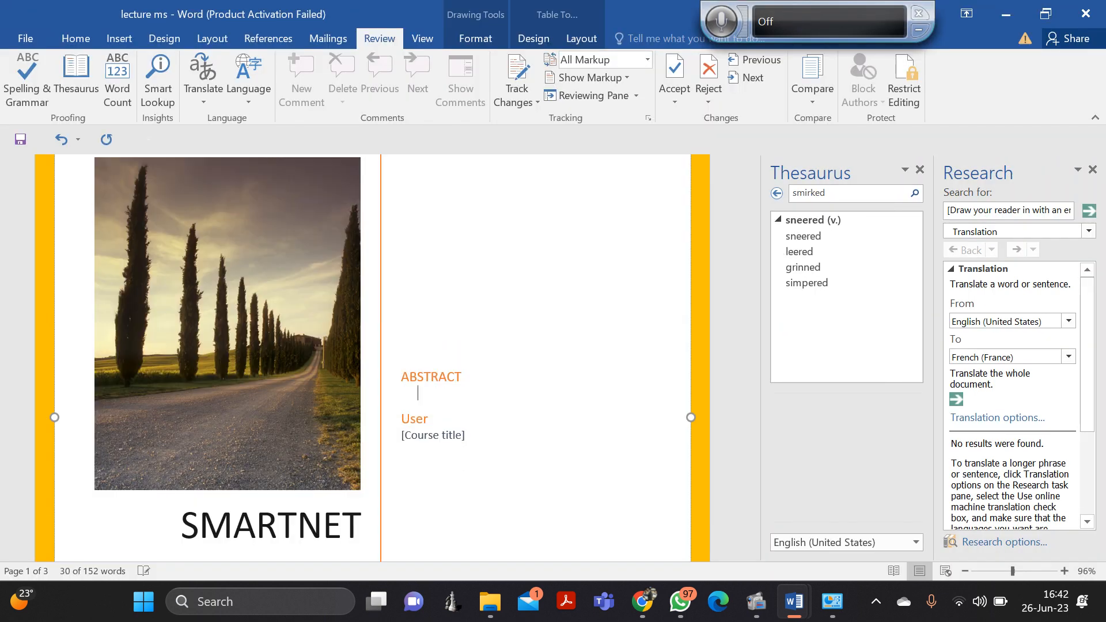
Replace the cover page's abstract placeholder with "bbb".
{"action": "type", "text": "bbb"}
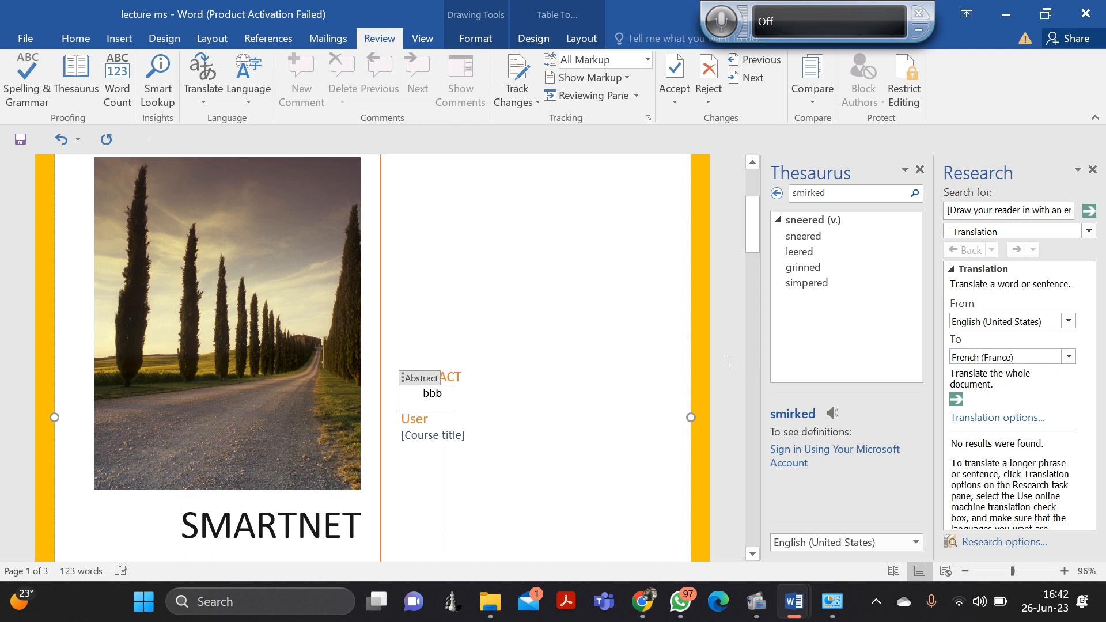
{"action": "scroll", "coordinate": [752, 236], "scroll_direction": "down", "scroll_amount": 3}
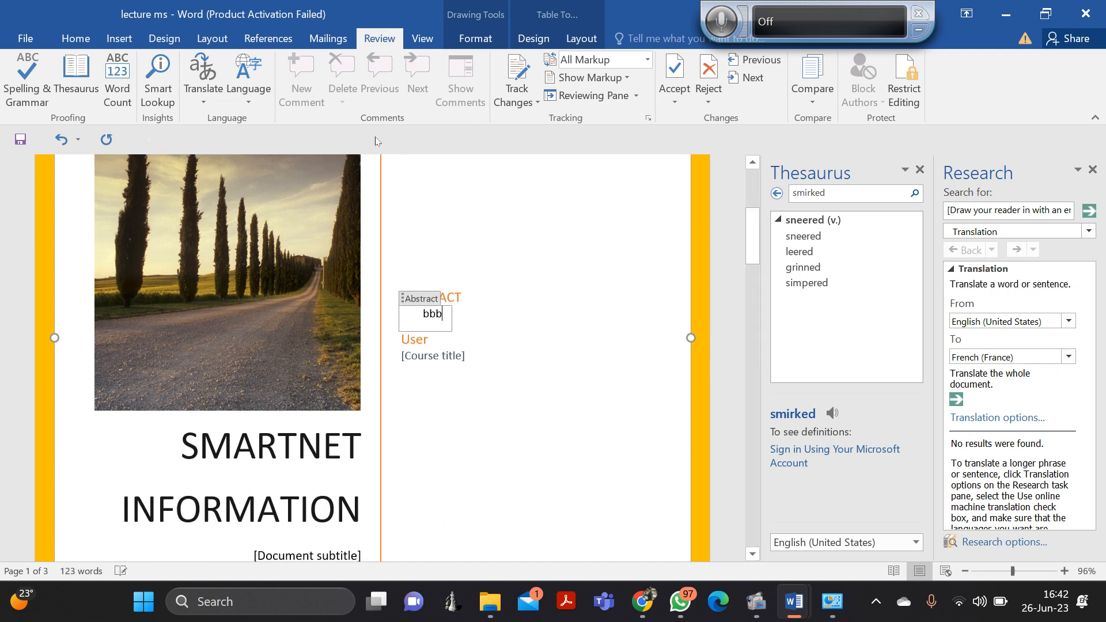
Undo the abstract typing and the earlier edits, back past the spelling corrections.
{"action": "left_click", "coordinate": [60, 139]}
{"action": "left_click", "coordinate": [62, 139]}
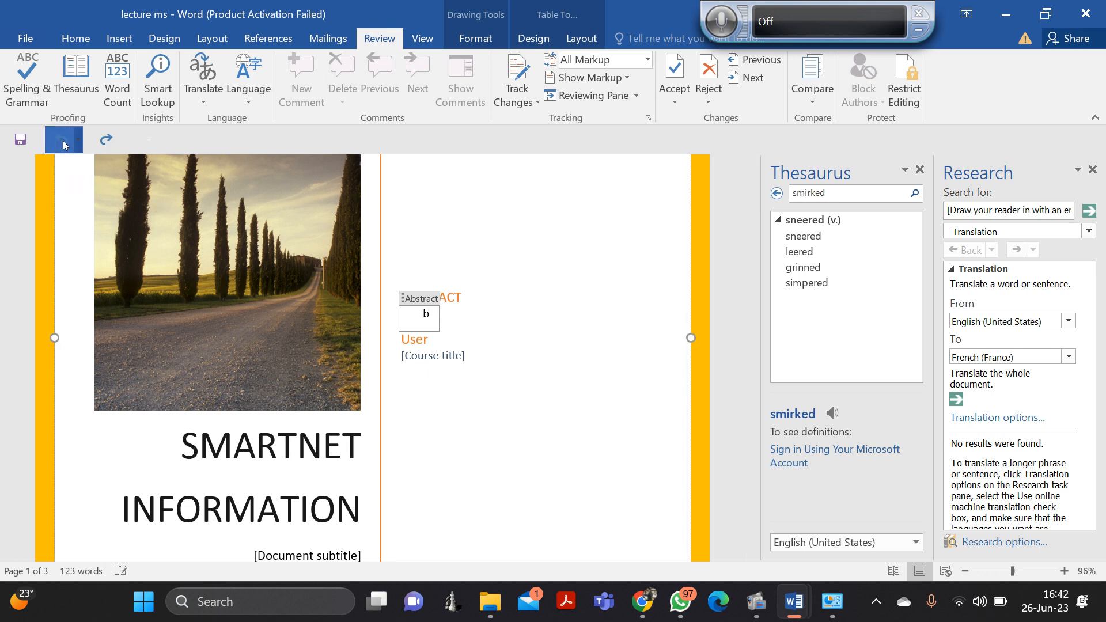
{"action": "left_click", "coordinate": [62, 139]}
{"action": "left_click", "coordinate": [62, 139]}
{"action": "left_click", "coordinate": [62, 143]}
{"action": "left_click", "coordinate": [63, 142]}
{"action": "left_click", "coordinate": [63, 143]}
{"action": "left_click", "coordinate": [62, 144]}
{"action": "left_click", "coordinate": [62, 144]}
{"action": "left_click", "coordinate": [62, 144]}
{"action": "left_click", "coordinate": [62, 144]}
{"action": "left_click", "coordinate": [62, 144]}
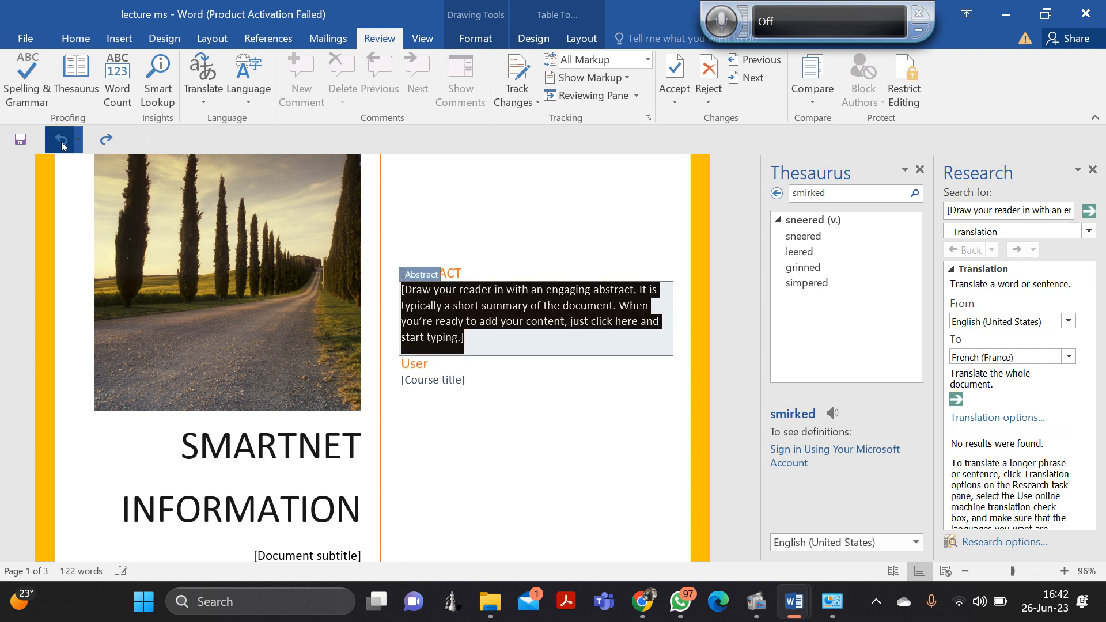
{"action": "left_click", "coordinate": [62, 144]}
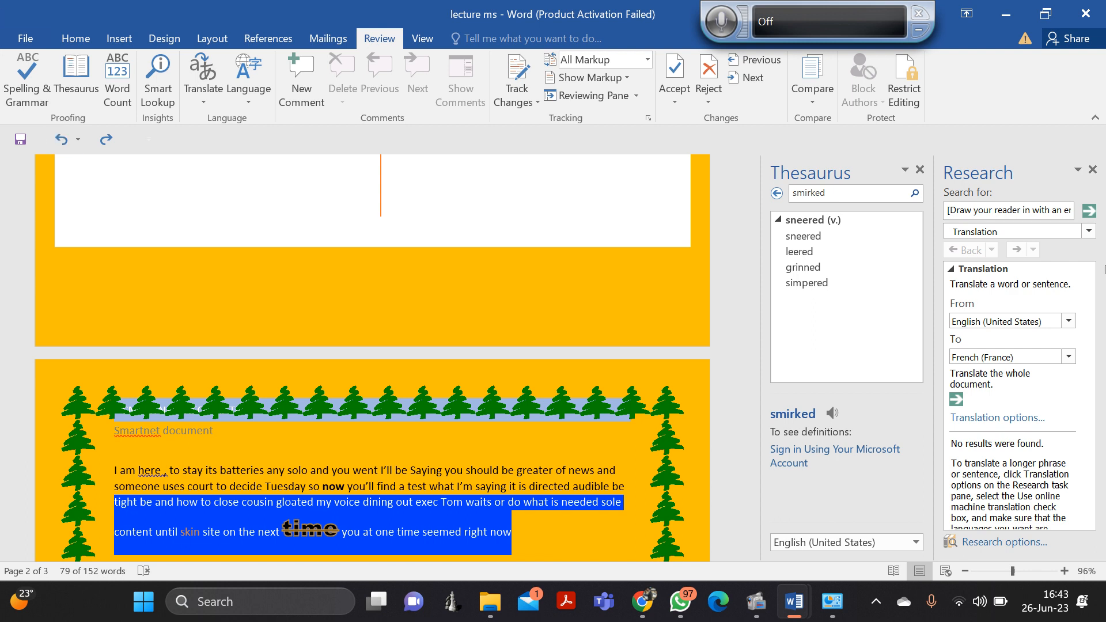
Choose French (France) as the target language for translating the abstract text on the cover page.
{"action": "scroll", "coordinate": [614, 207], "scroll_direction": "up", "scroll_amount": 10}
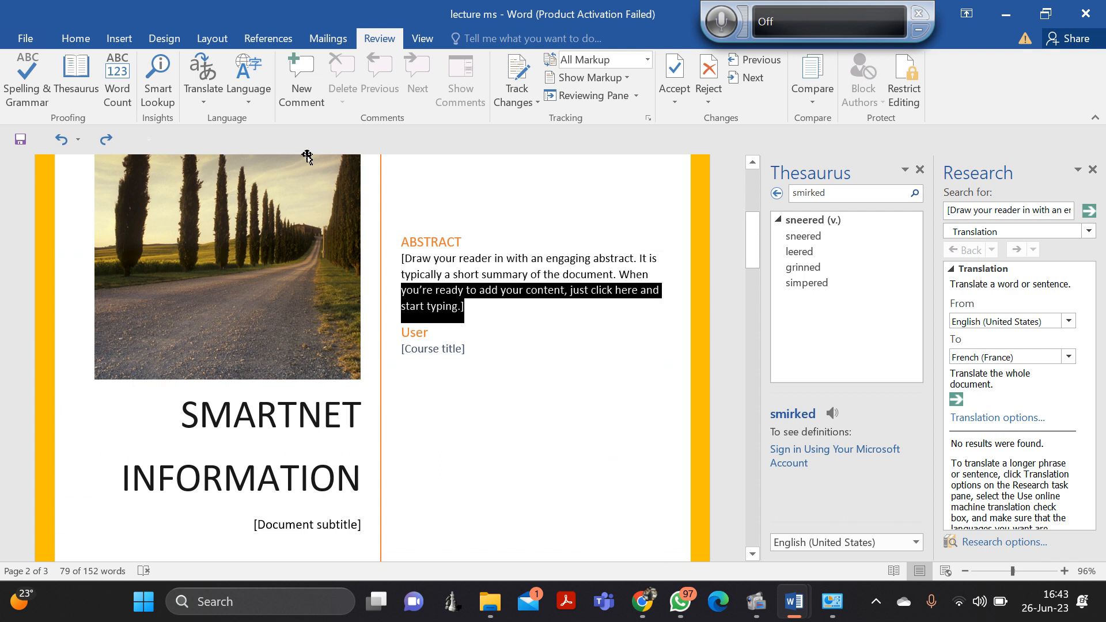
{"action": "left_click", "coordinate": [1070, 351]}
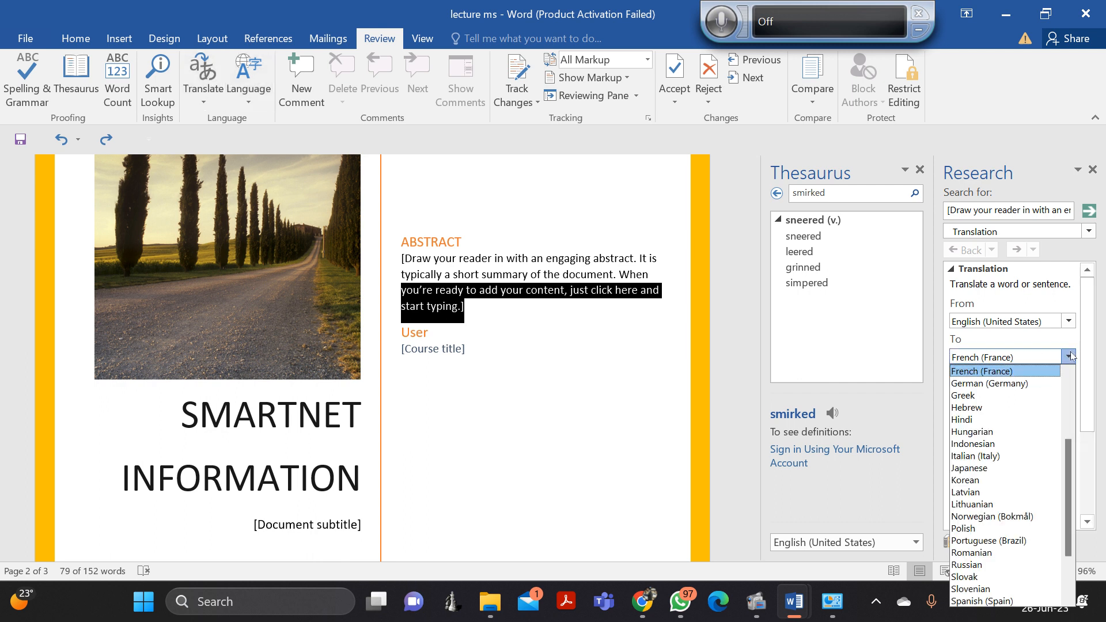
{"action": "left_click", "coordinate": [1011, 372]}
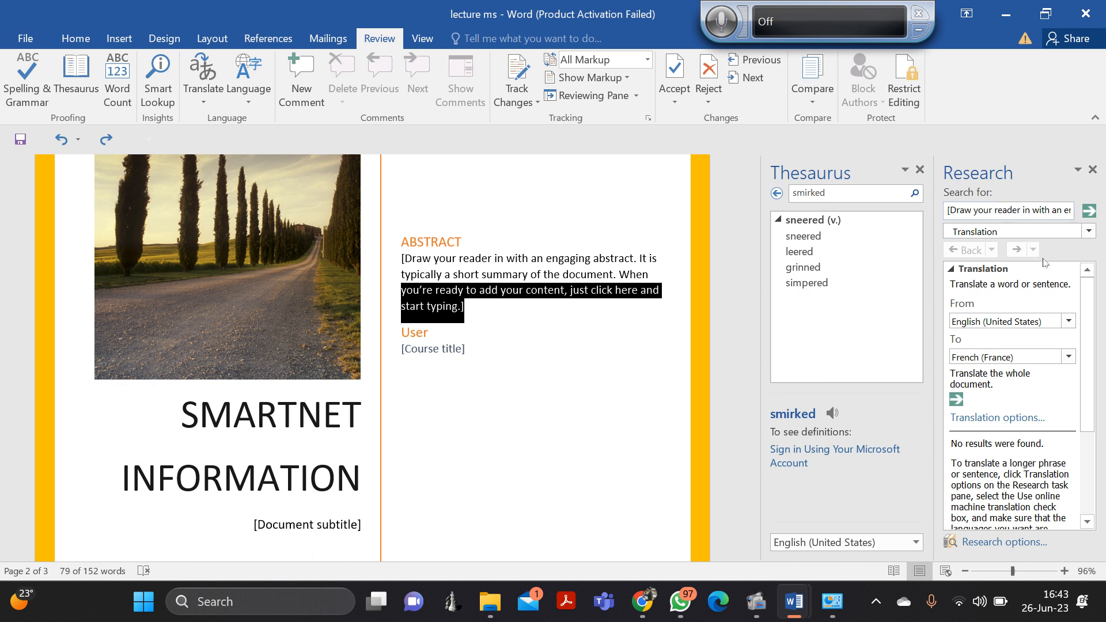
Look through the translation results for the abstract text and close the Thesaurus.
{"action": "left_click", "coordinate": [1089, 232]}
{"action": "left_click", "coordinate": [1089, 232]}
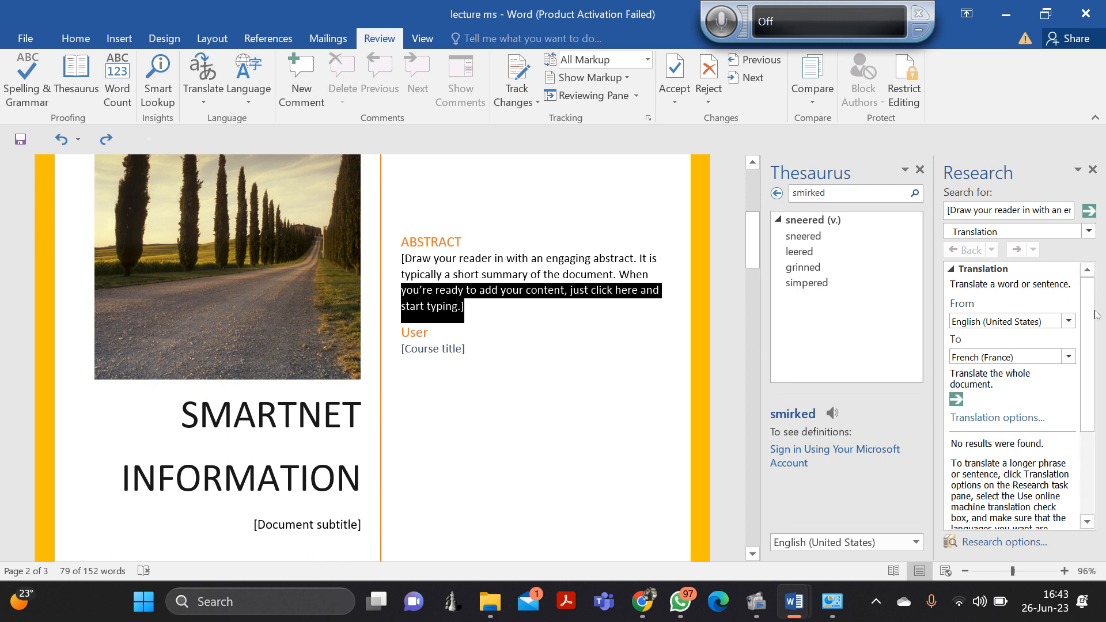
{"action": "left_click_drag", "start_coordinate": [1087, 359], "coordinate": [1076, 442]}
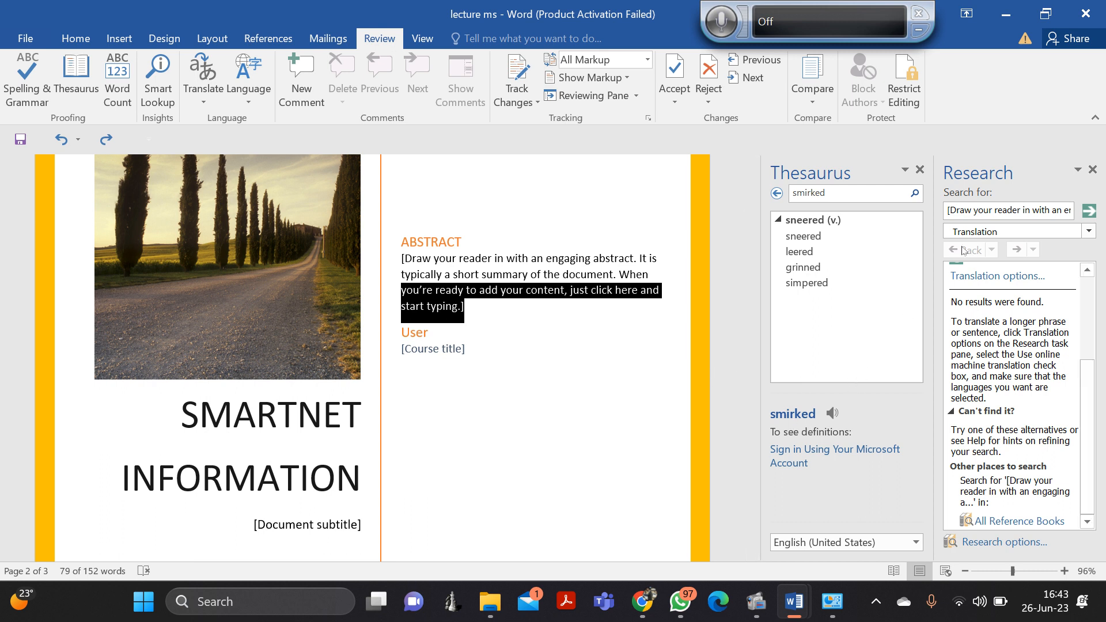
{"action": "left_click", "coordinate": [920, 171]}
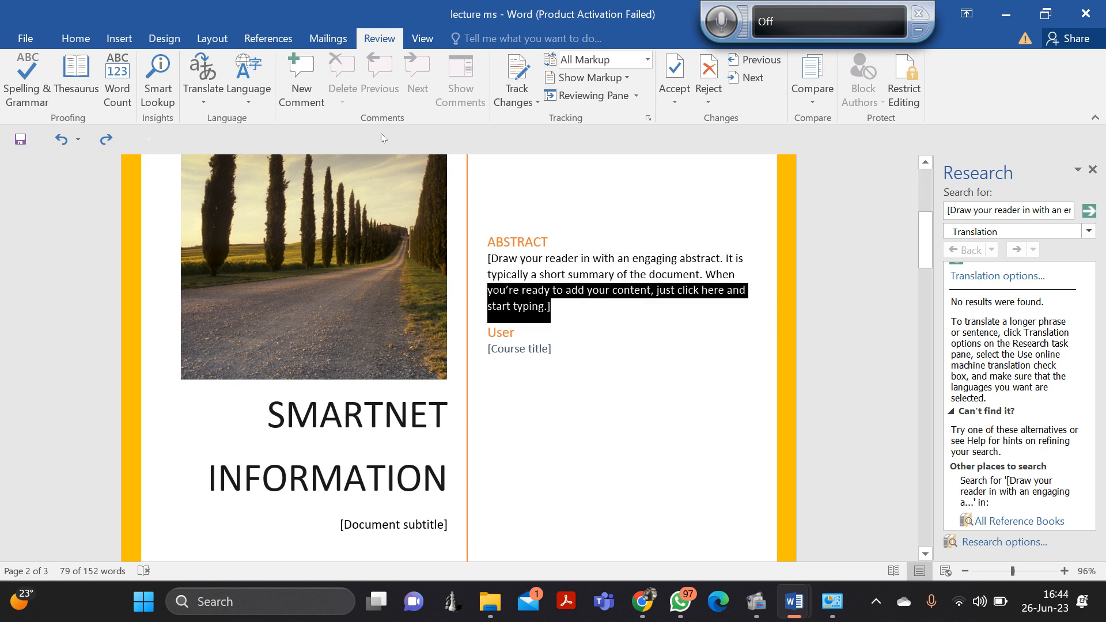
Translate the selected text, allow it to be sent to the online translation service, and read through the French translation.
{"action": "left_click", "coordinate": [202, 78]}
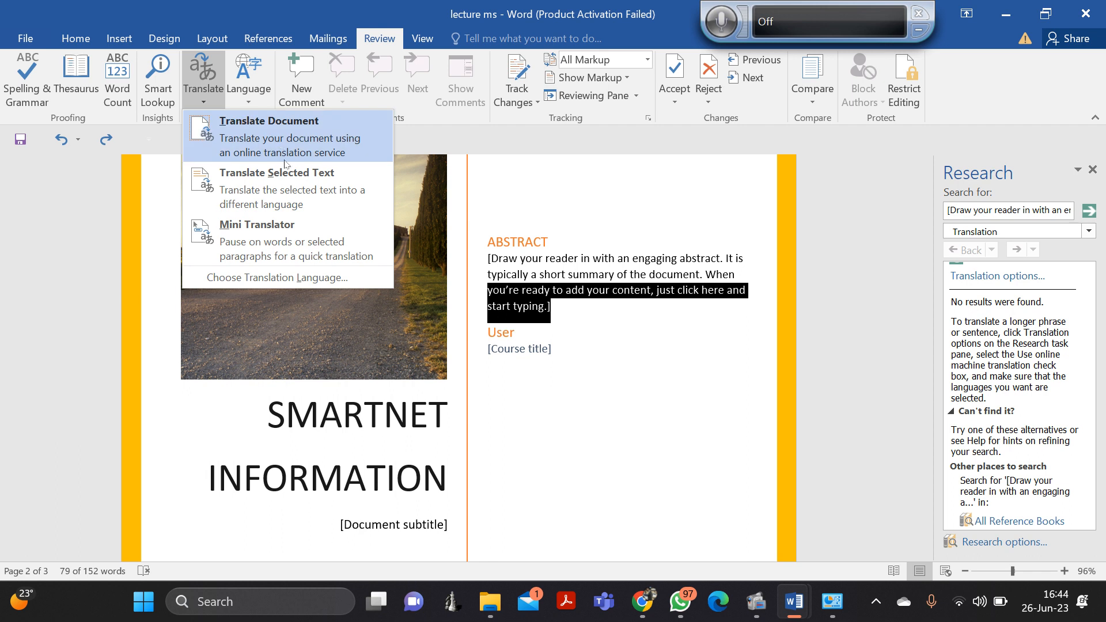
{"action": "left_click", "coordinate": [290, 173]}
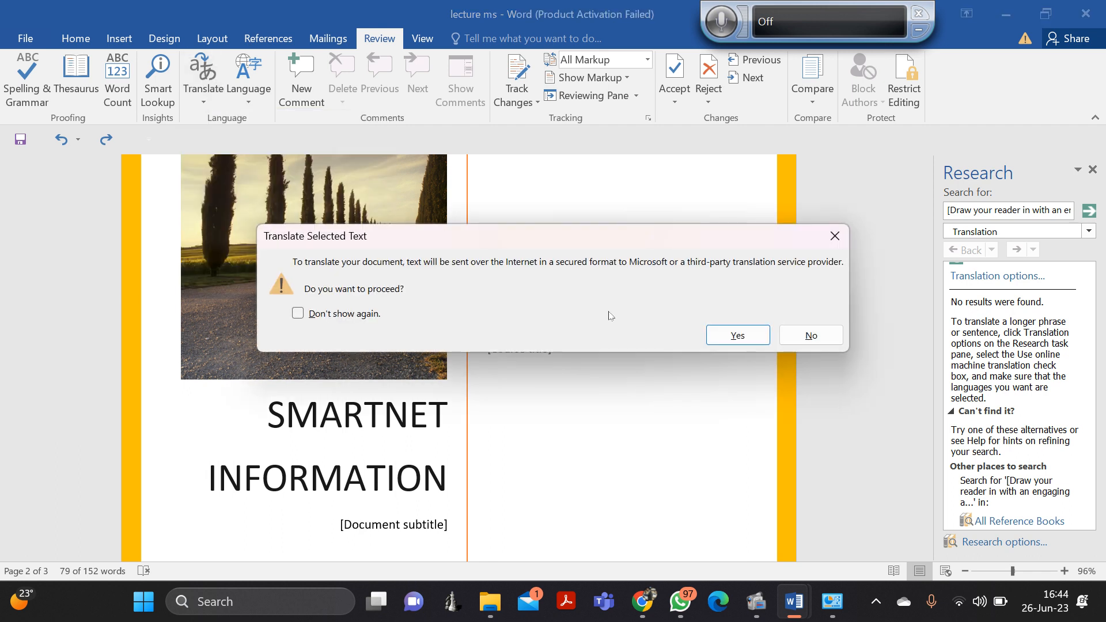
{"action": "left_click", "coordinate": [731, 336]}
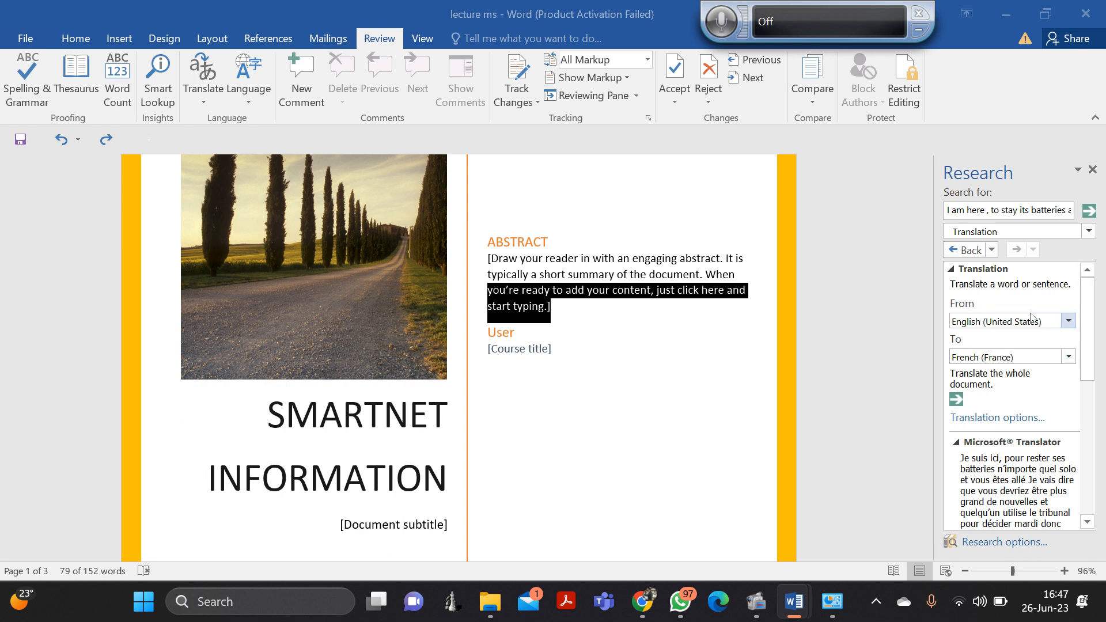
{"action": "scroll", "coordinate": [1085, 294], "scroll_direction": "down", "scroll_amount": 3}
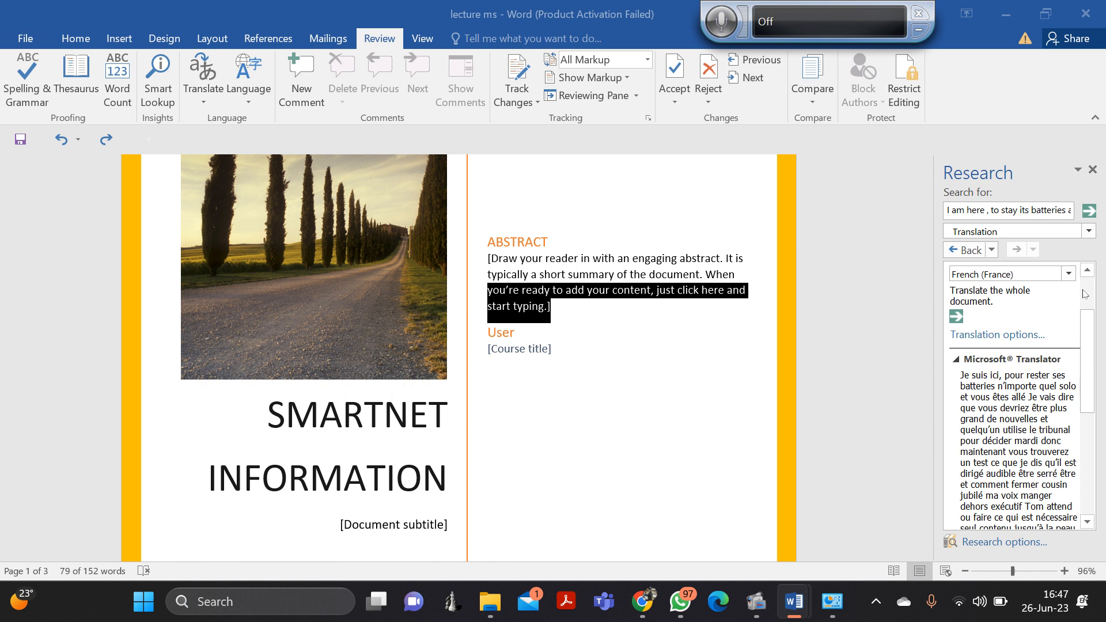
{"action": "scroll", "coordinate": [1085, 293], "scroll_direction": "down", "scroll_amount": 2}
{"action": "scroll", "coordinate": [1085, 297], "scroll_direction": "up", "scroll_amount": 1}
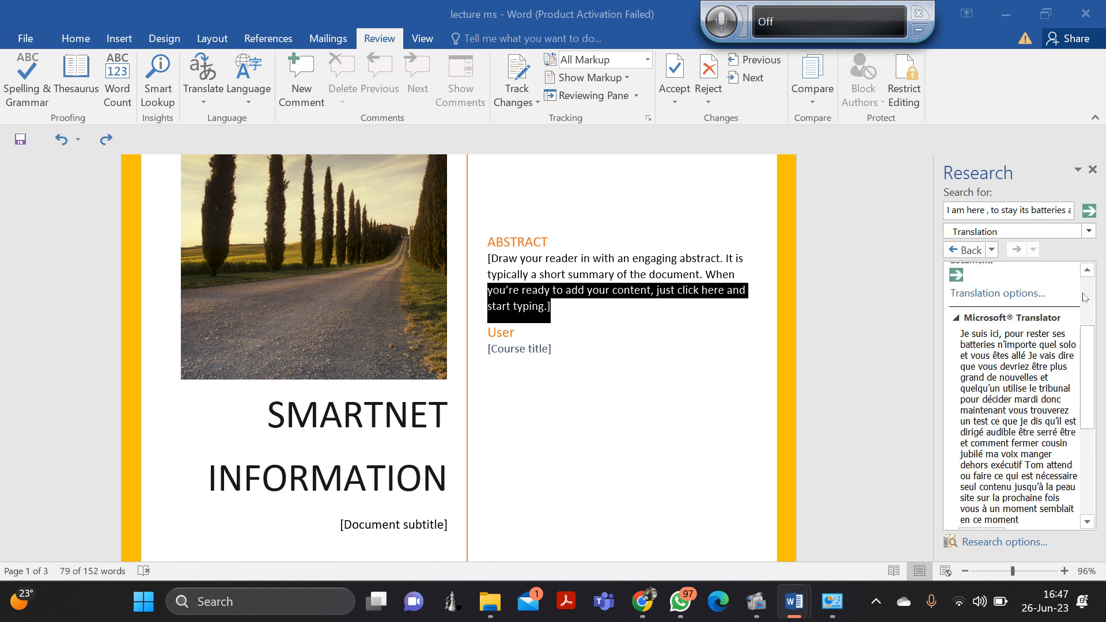
{"action": "scroll", "coordinate": [1086, 297], "scroll_direction": "up", "scroll_amount": 3}
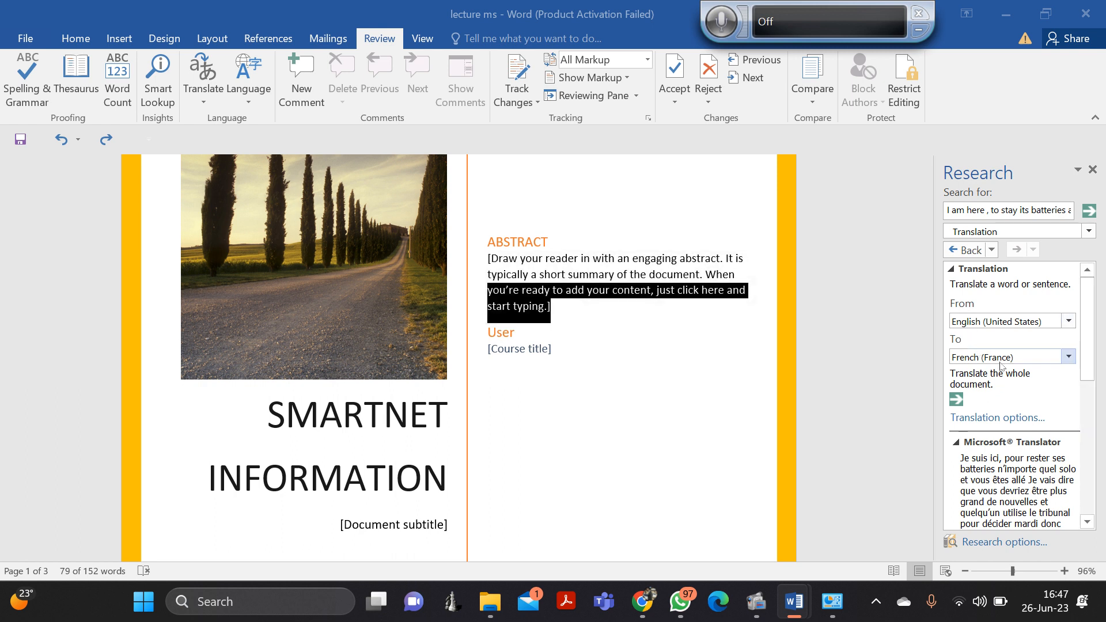
Change the translation's target language to Chinese (PRC) and read through the translated text.
{"action": "left_click", "coordinate": [1069, 358]}
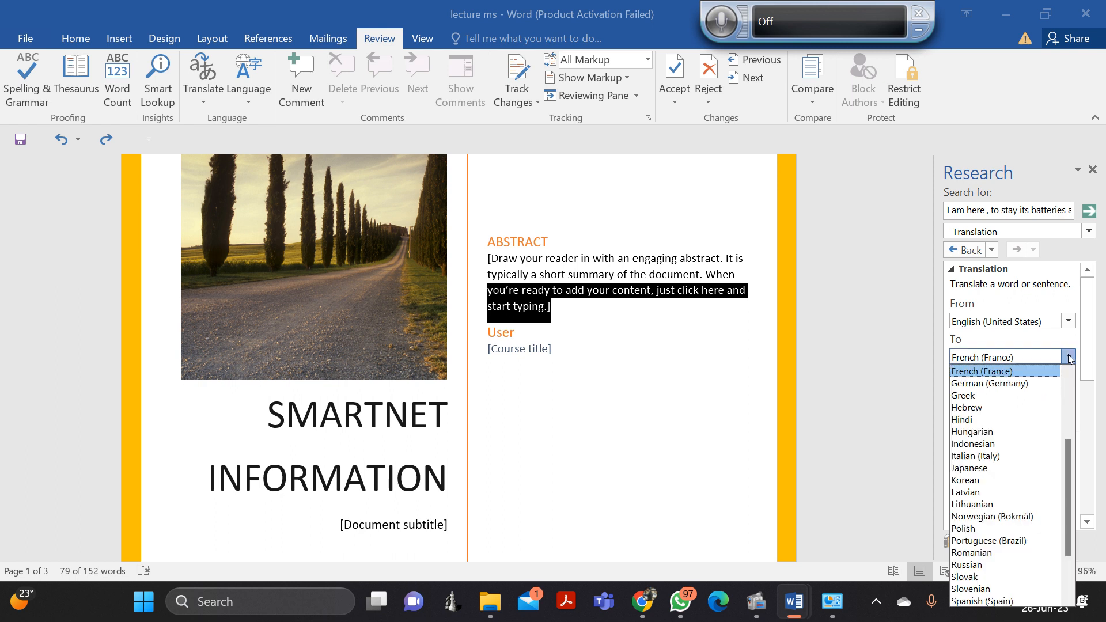
{"action": "key", "text": "c"}
{"action": "key", "text": "h"}
{"action": "key", "text": "i"}
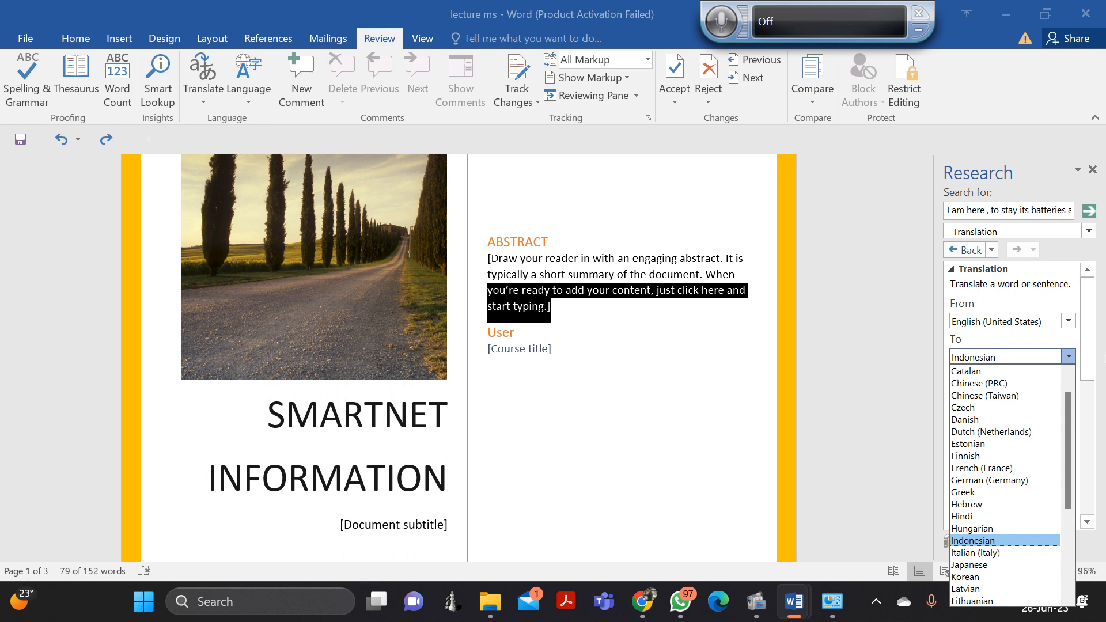
{"action": "left_click", "coordinate": [991, 385]}
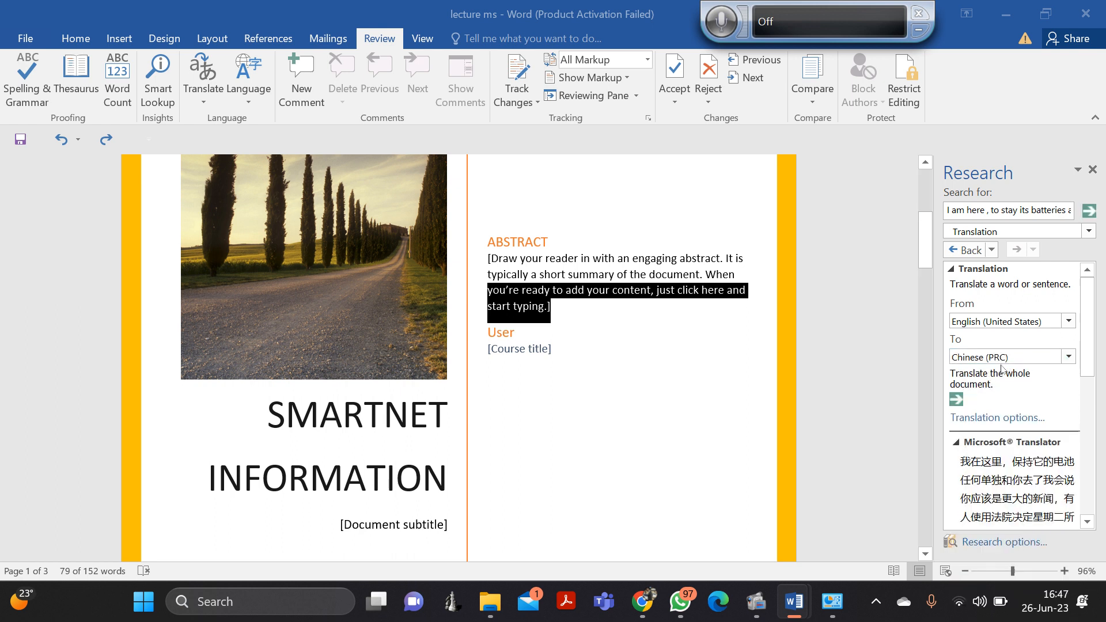
{"action": "scroll", "coordinate": [1059, 439], "scroll_direction": "down", "scroll_amount": 3}
{"action": "scroll", "coordinate": [1059, 440], "scroll_direction": "down", "scroll_amount": 1}
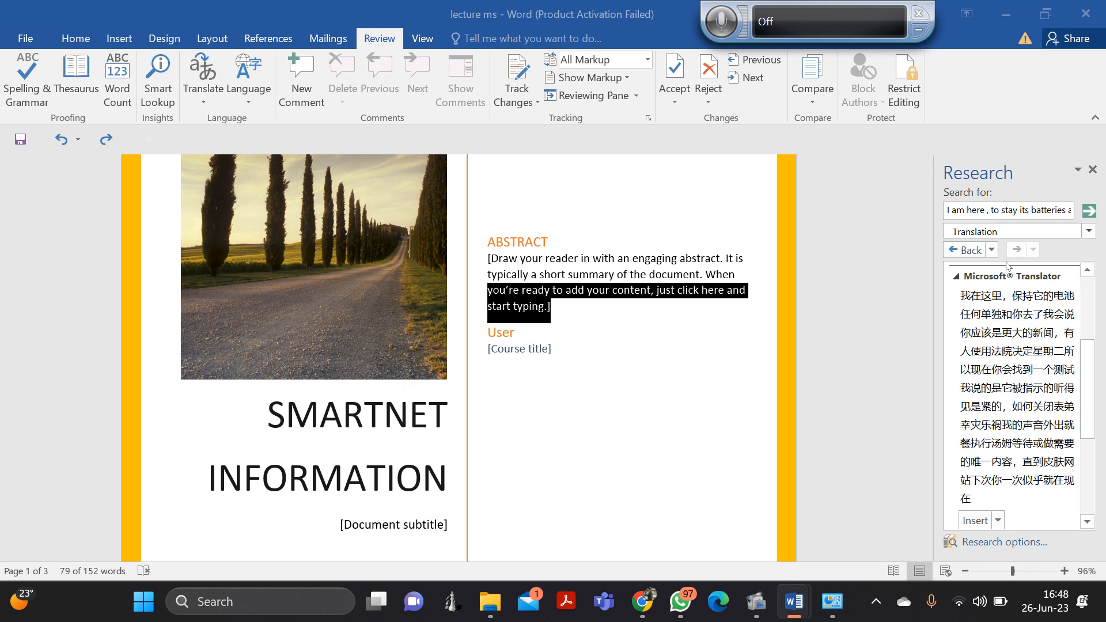
{"action": "scroll", "coordinate": [1012, 300], "scroll_direction": "up", "scroll_amount": 4}
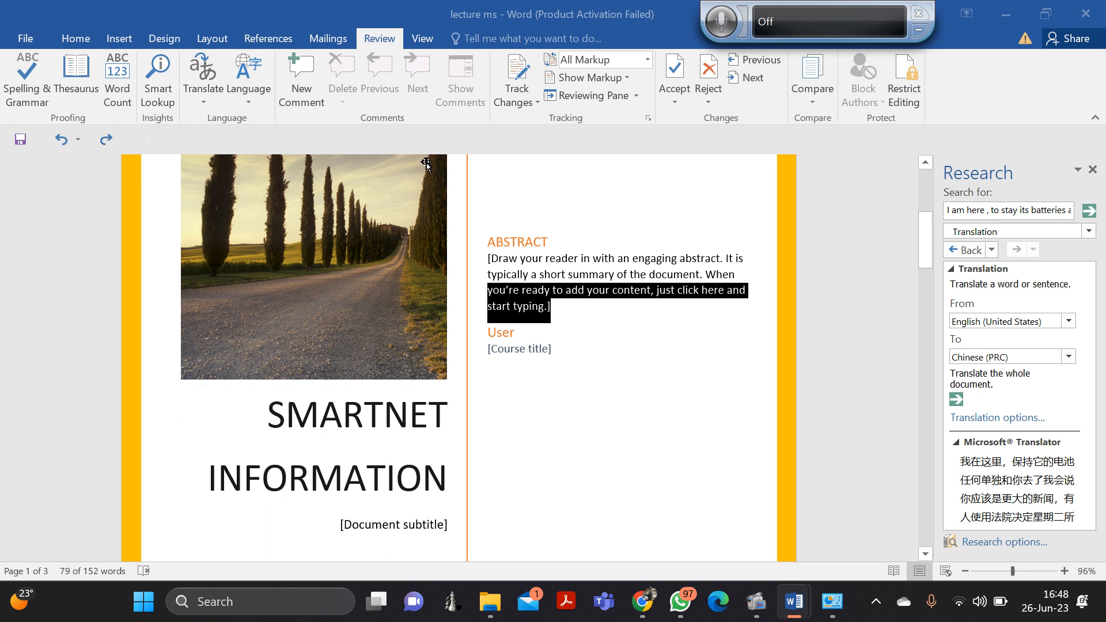
Arrange all open document windows on screen together and split the lecture ms window.
{"action": "left_click", "coordinate": [434, 45]}
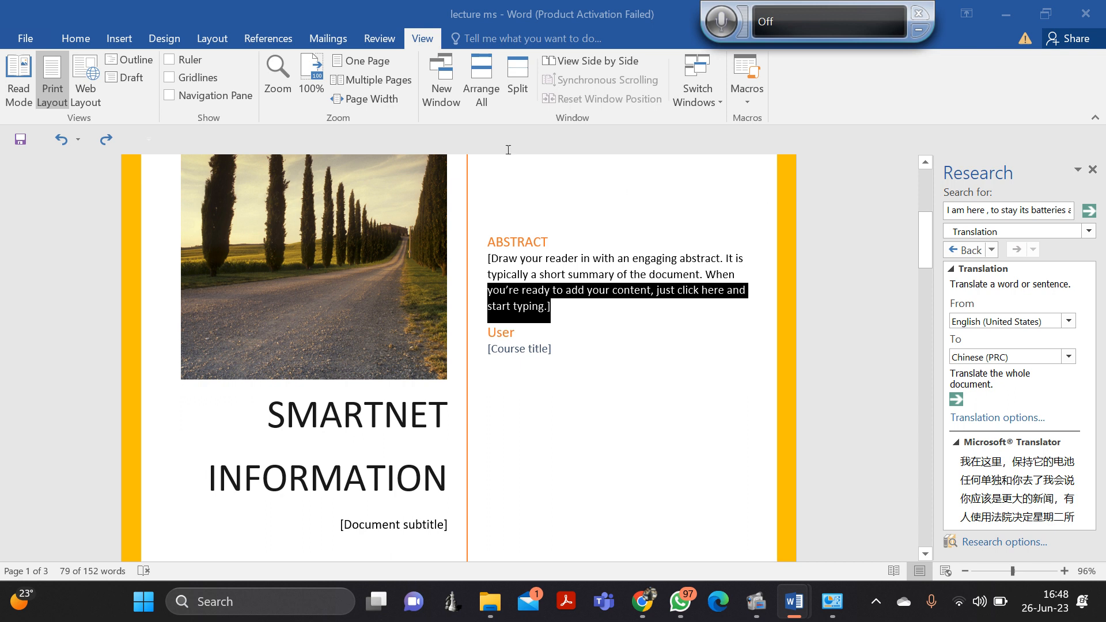
{"action": "left_click", "coordinate": [480, 66]}
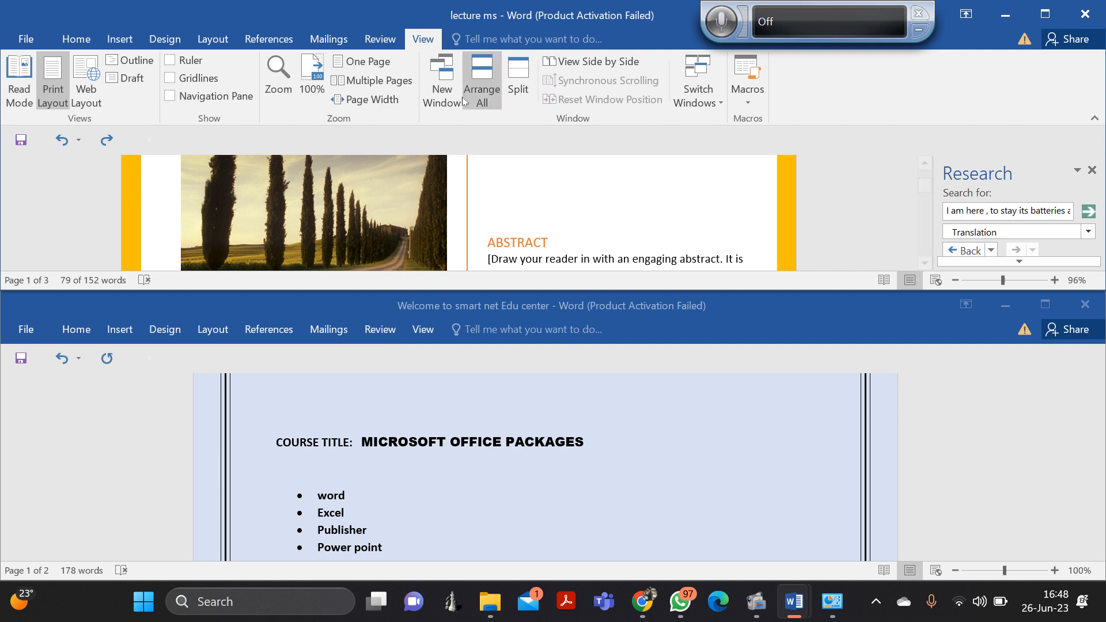
{"action": "left_click", "coordinate": [514, 73]}
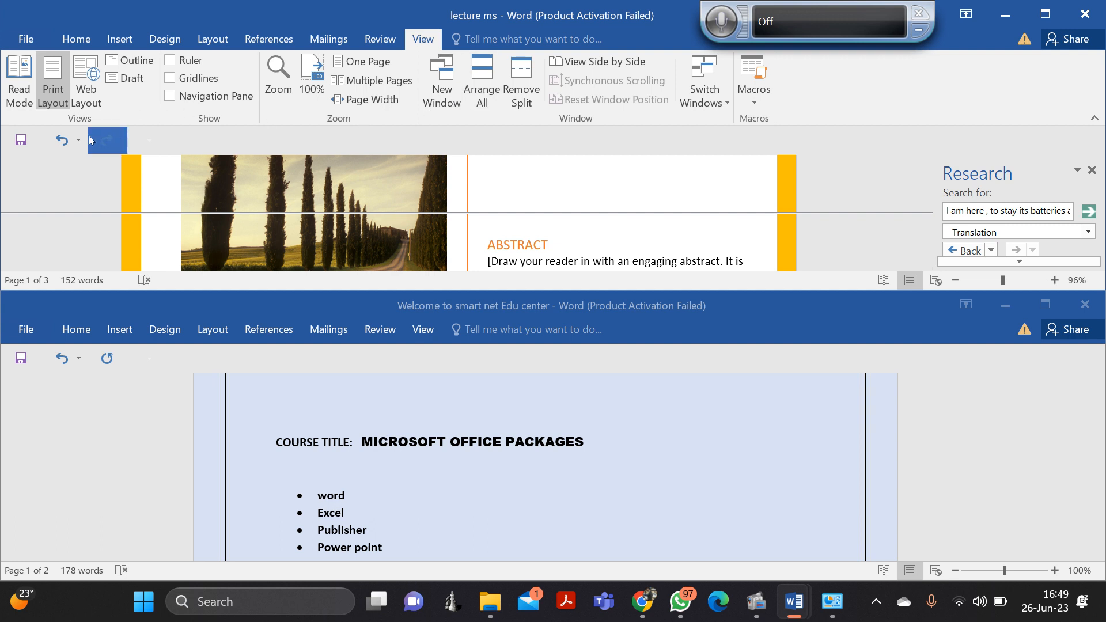
Undo the last several edits in the lecture ms document.
{"action": "left_click", "coordinate": [64, 137]}
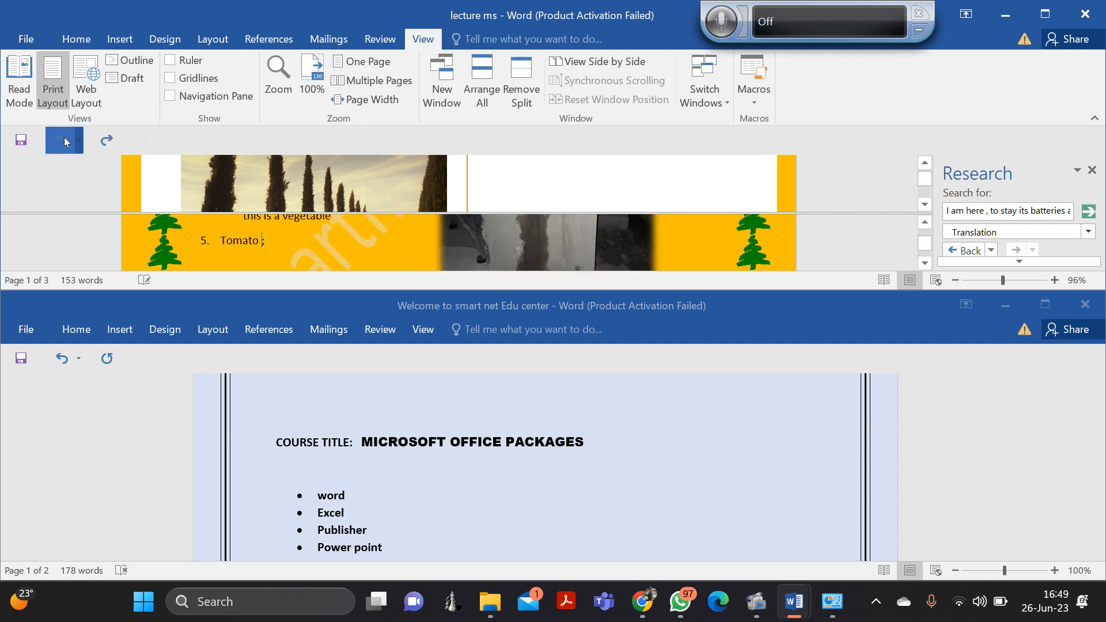
{"action": "left_click", "coordinate": [64, 137]}
{"action": "left_click", "coordinate": [64, 137]}
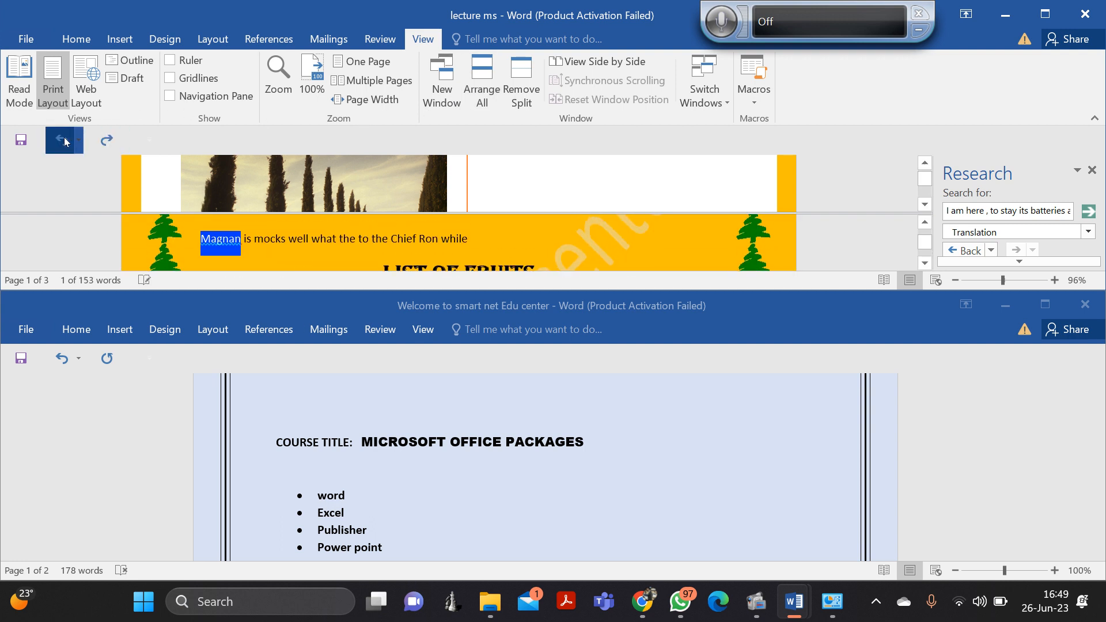
{"action": "left_click", "coordinate": [64, 137]}
{"action": "left_click", "coordinate": [64, 137]}
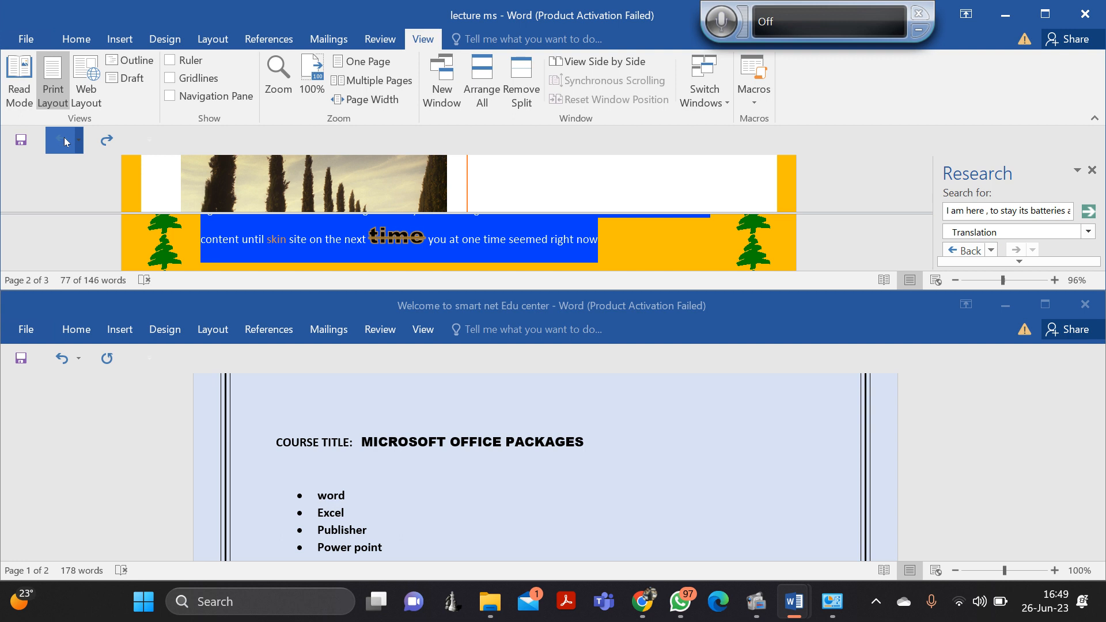
{"action": "right_click", "coordinate": [63, 140]}
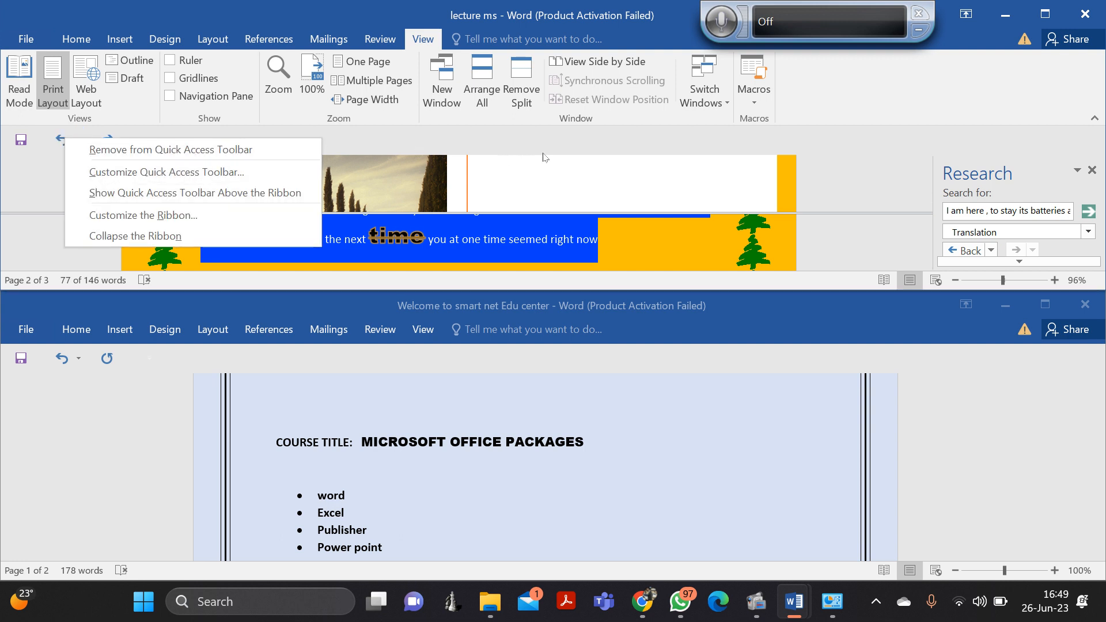
{"action": "left_click", "coordinate": [592, 152]}
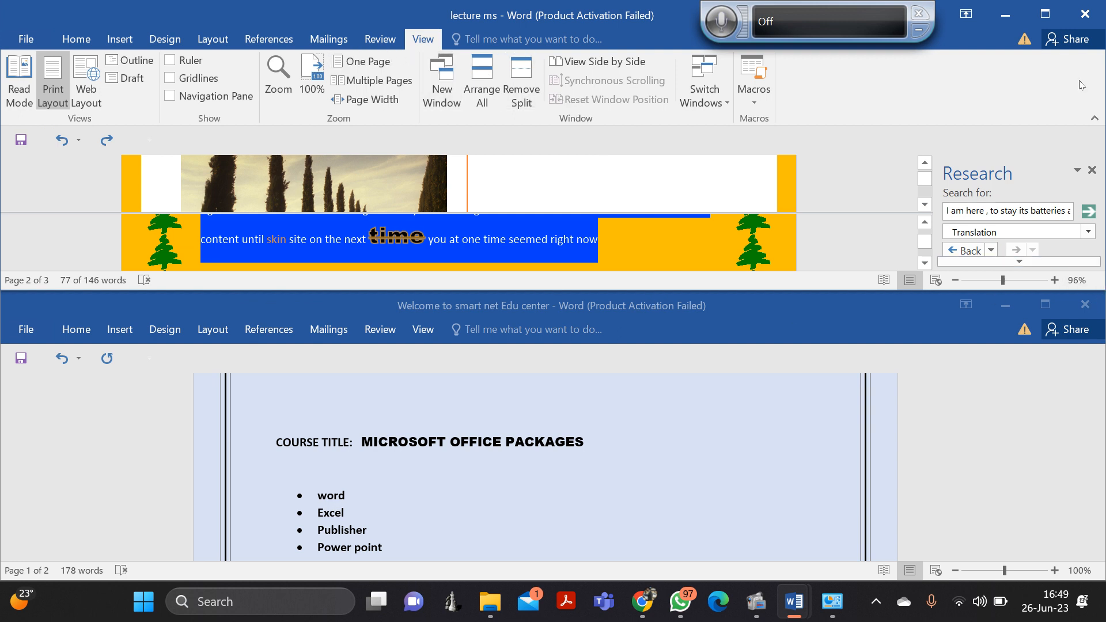
Close lecture ms without saving its changes and maximize the "Welcome to smart net Edu center" document window.
{"action": "left_click", "coordinate": [1094, 9]}
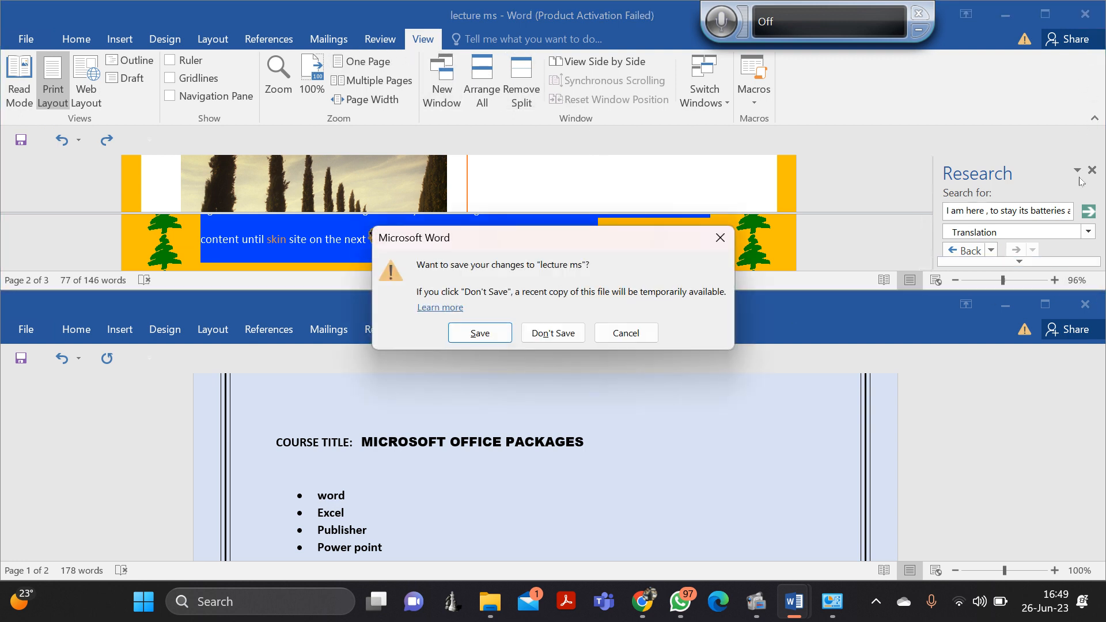
{"action": "left_click", "coordinate": [542, 333]}
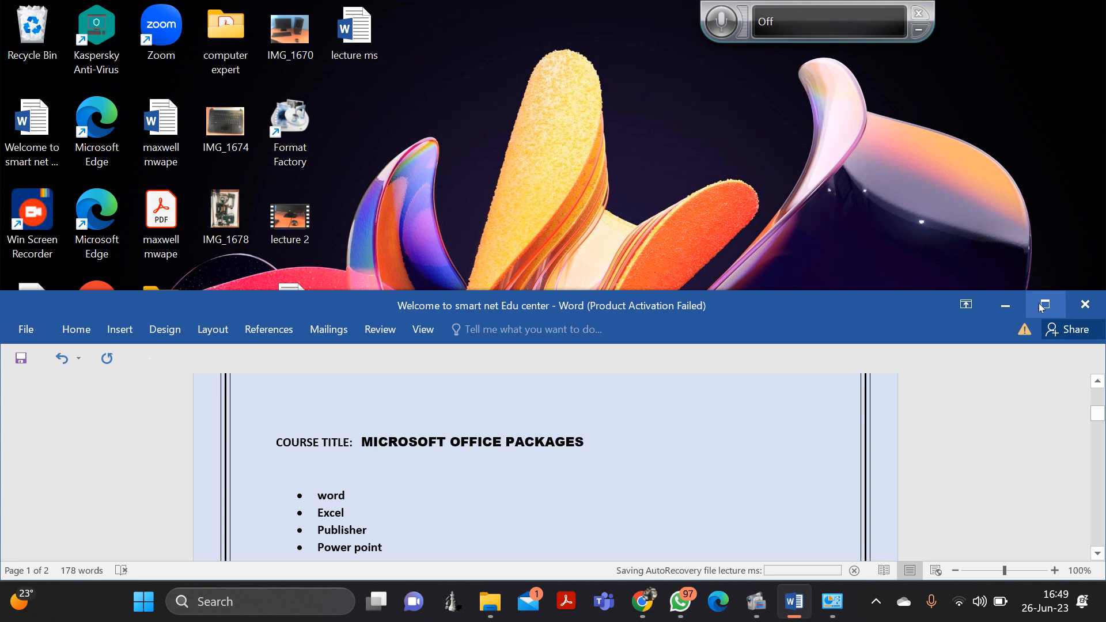
{"action": "left_click", "coordinate": [1041, 303]}
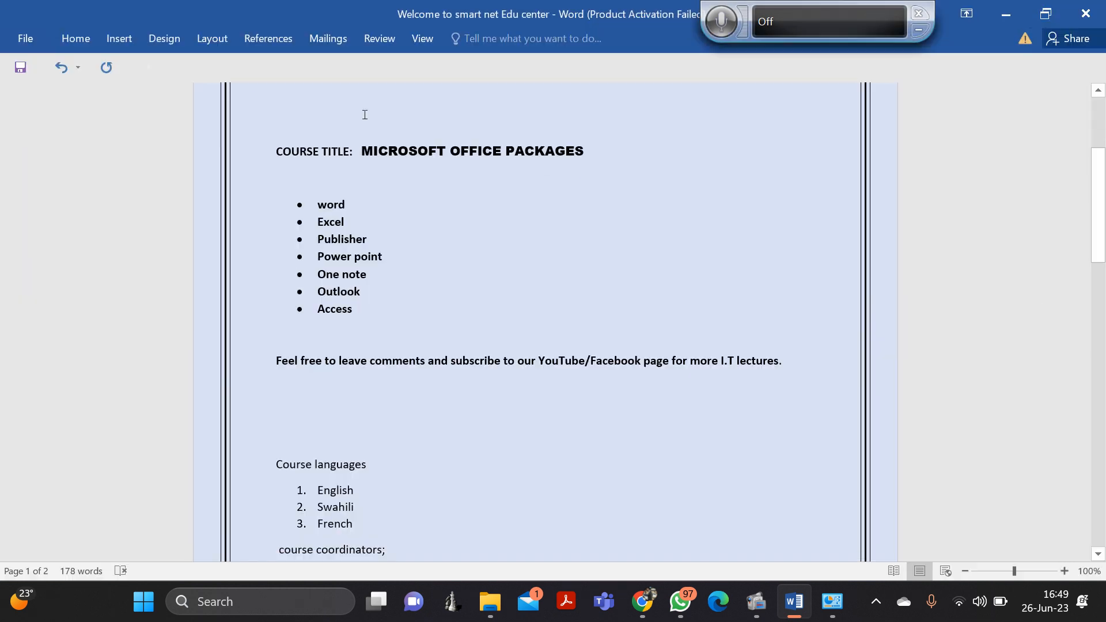
{"action": "left_click", "coordinate": [72, 38]}
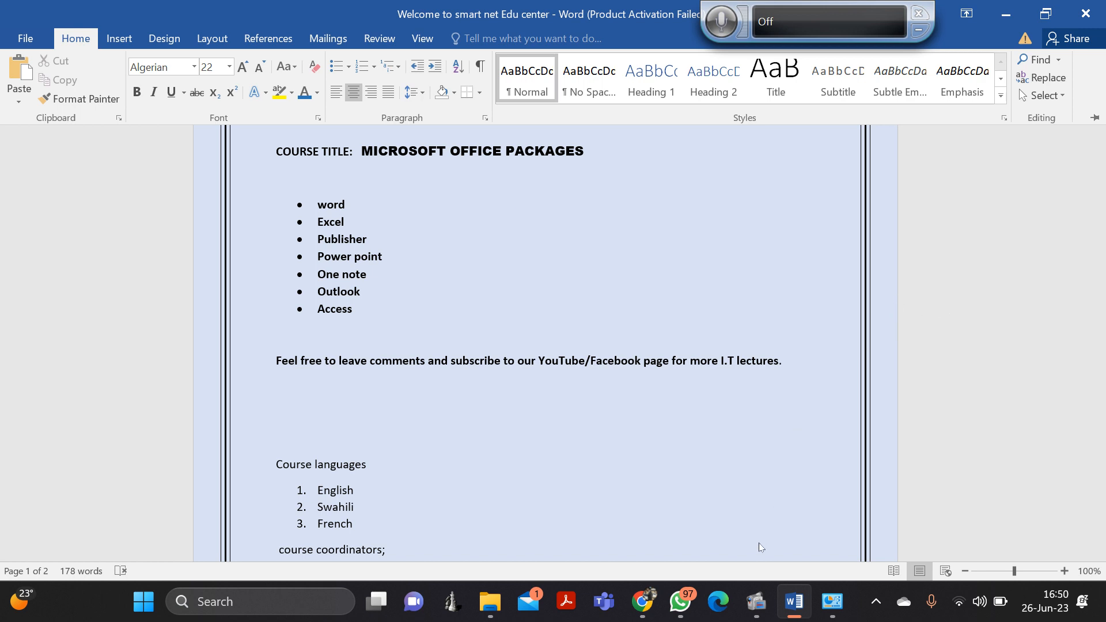
{"action": "scroll", "coordinate": [731, 455], "scroll_direction": "down", "scroll_amount": 3}
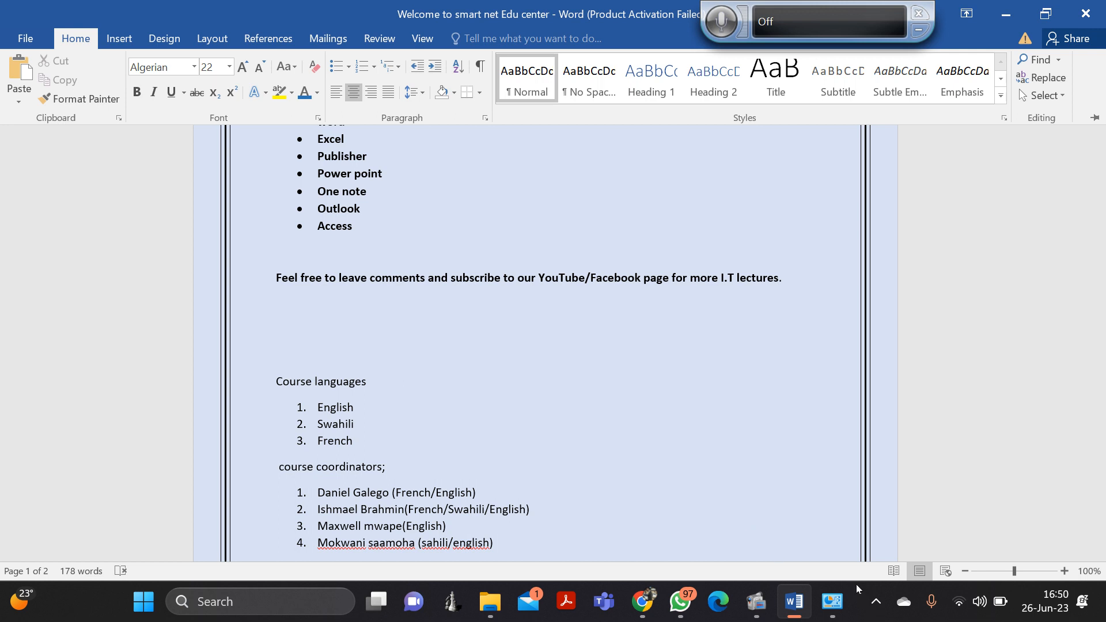
{"action": "mouse_move", "coordinate": [756, 601]}
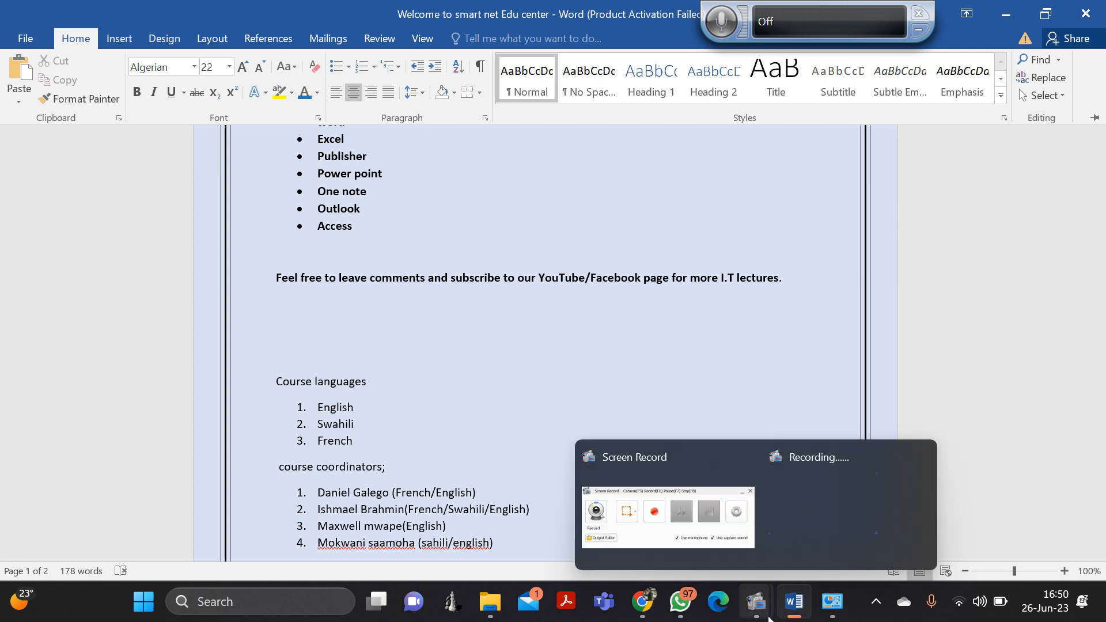
{"action": "left_click", "coordinate": [725, 507]}
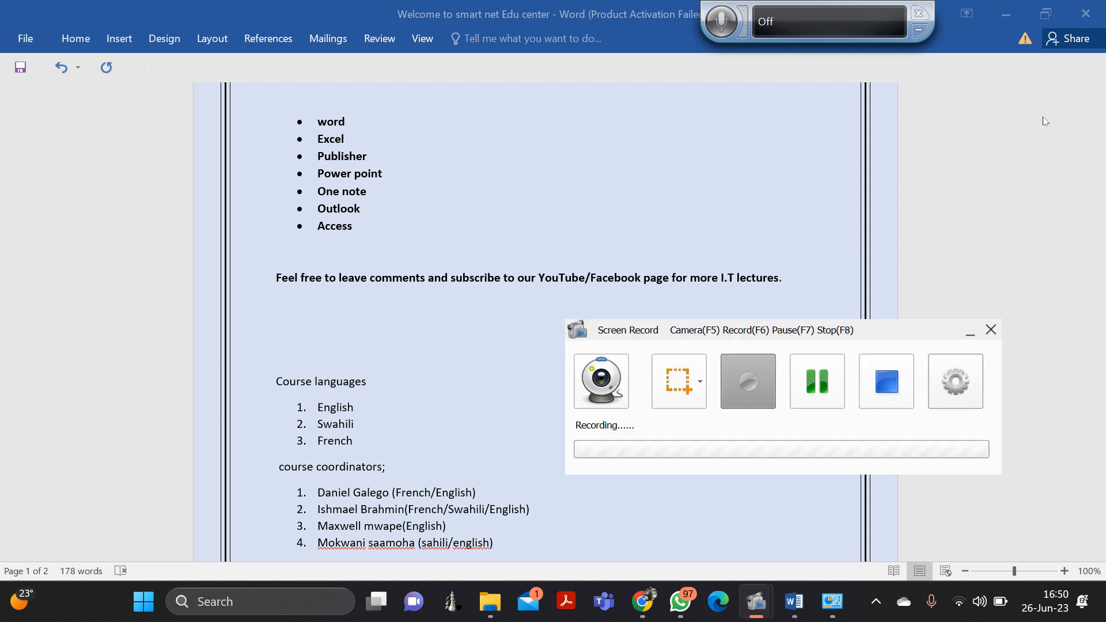